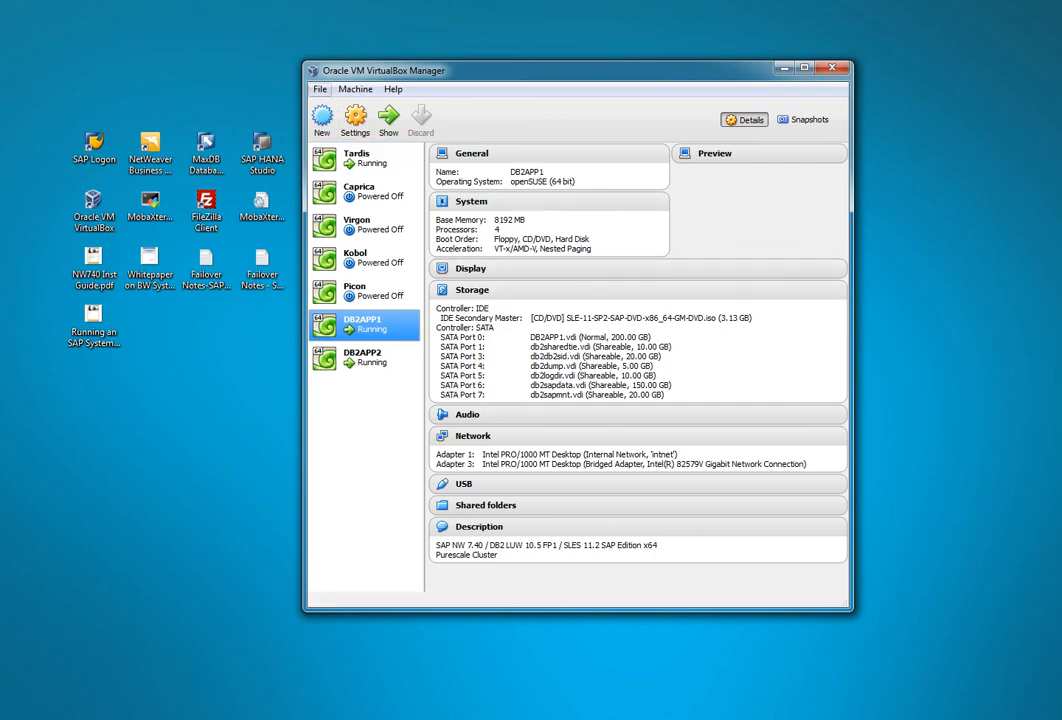
# Step: Review the db2db2sid, db2sapdata, db2logdir and db2dump disks in the Virtual Media Manager, confirming they are Shareable
pyautogui.hotkey('alt', 'f')
pyautogui.press('Return')
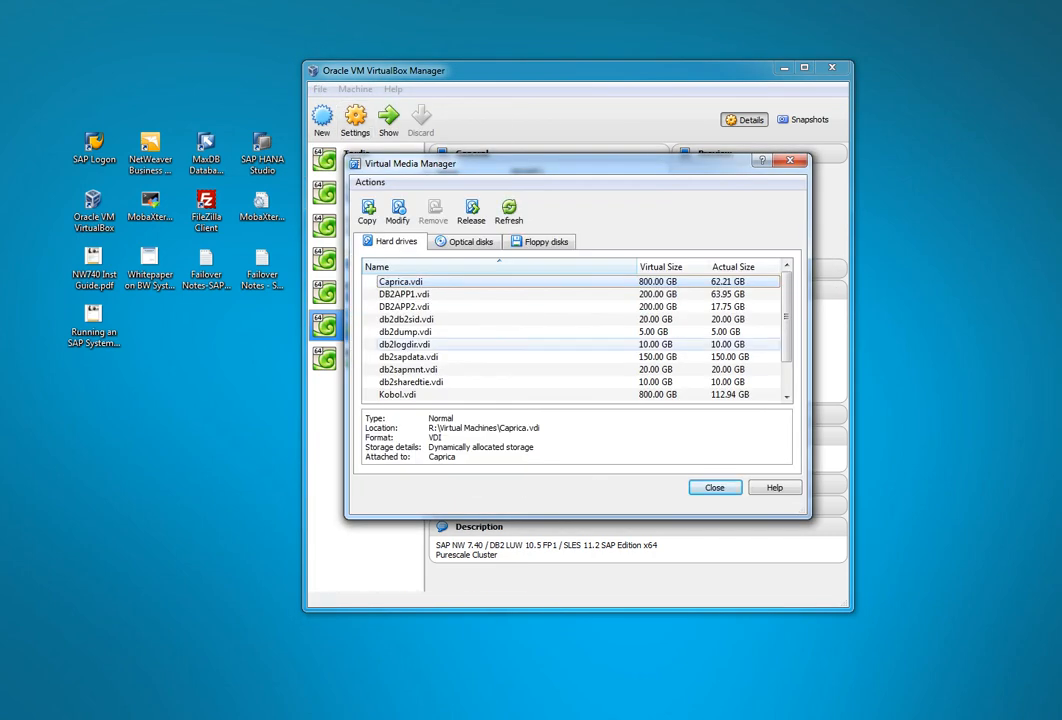
pyautogui.click(407, 319)
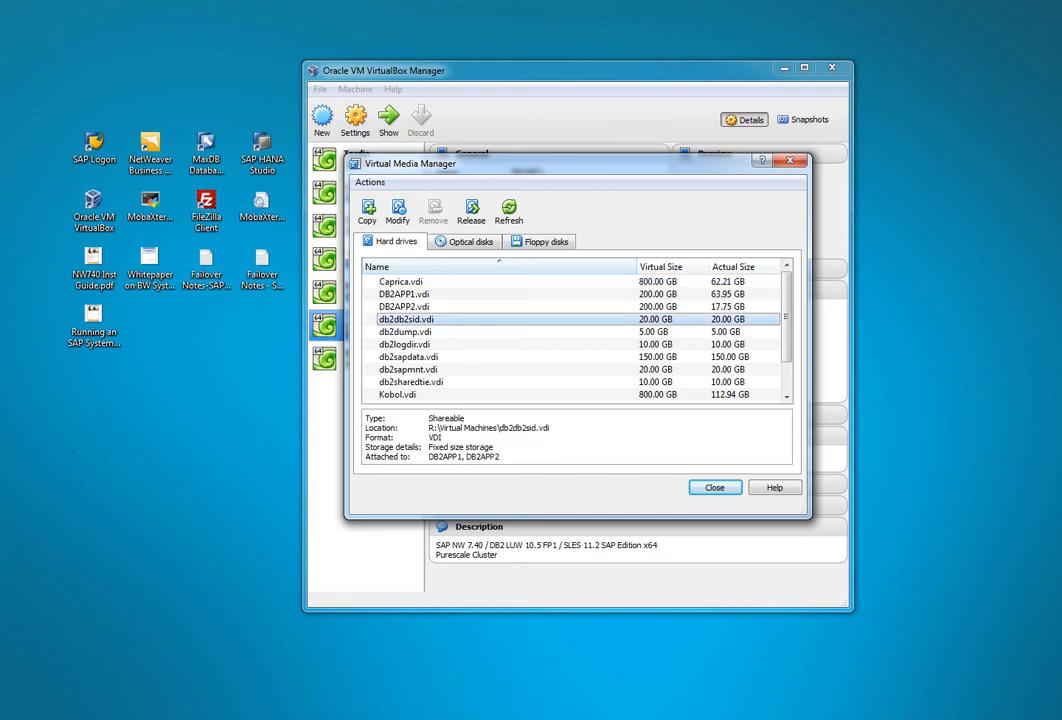
pyautogui.press('Down')
pyautogui.press('Down')
pyautogui.press('Down')
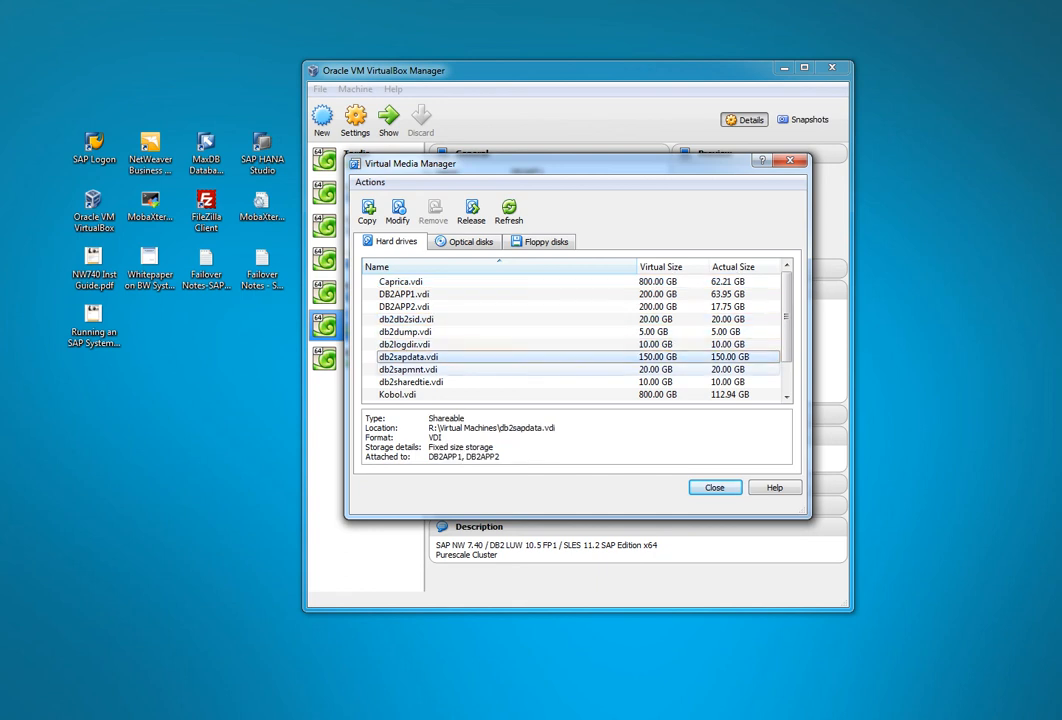
pyautogui.press('Down')
pyautogui.press('Down')
pyautogui.press('Up')
pyautogui.press('Up')
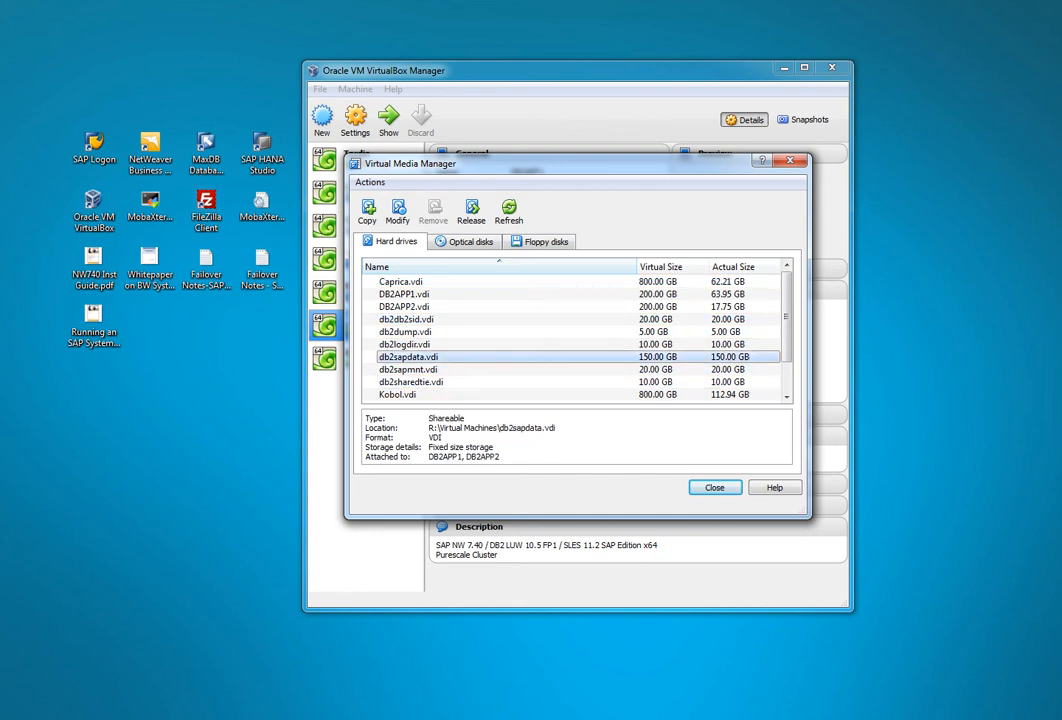
pyautogui.click(447, 418)
pyautogui.click(405, 344)
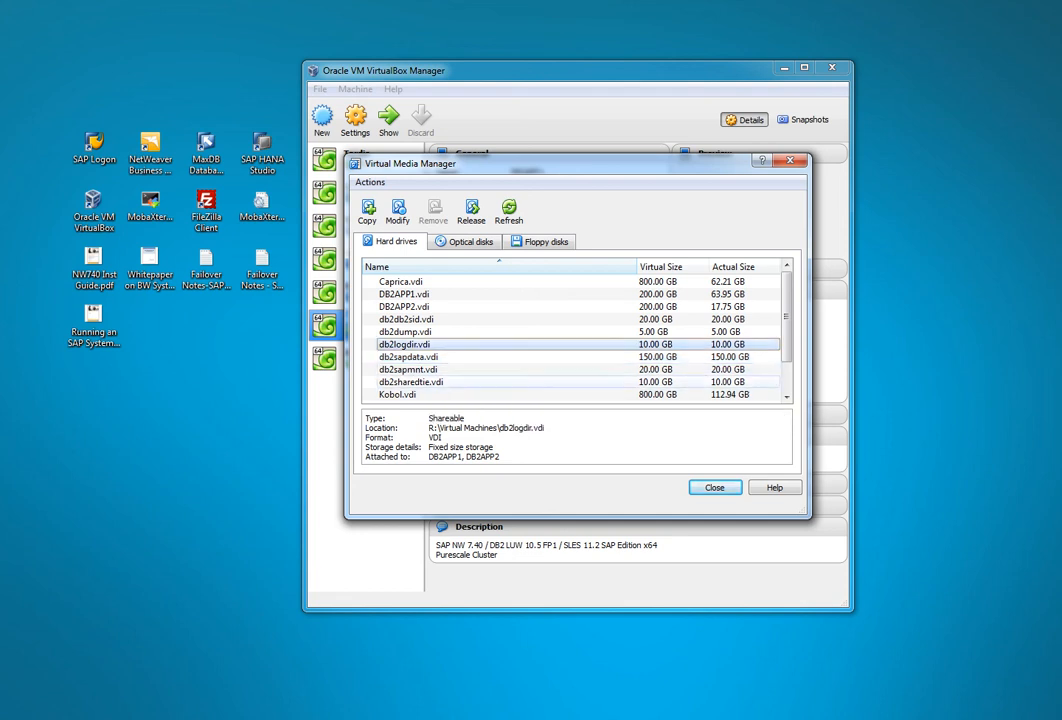
pyautogui.click(447, 418)
pyautogui.click(405, 332)
pyautogui.click(447, 418)
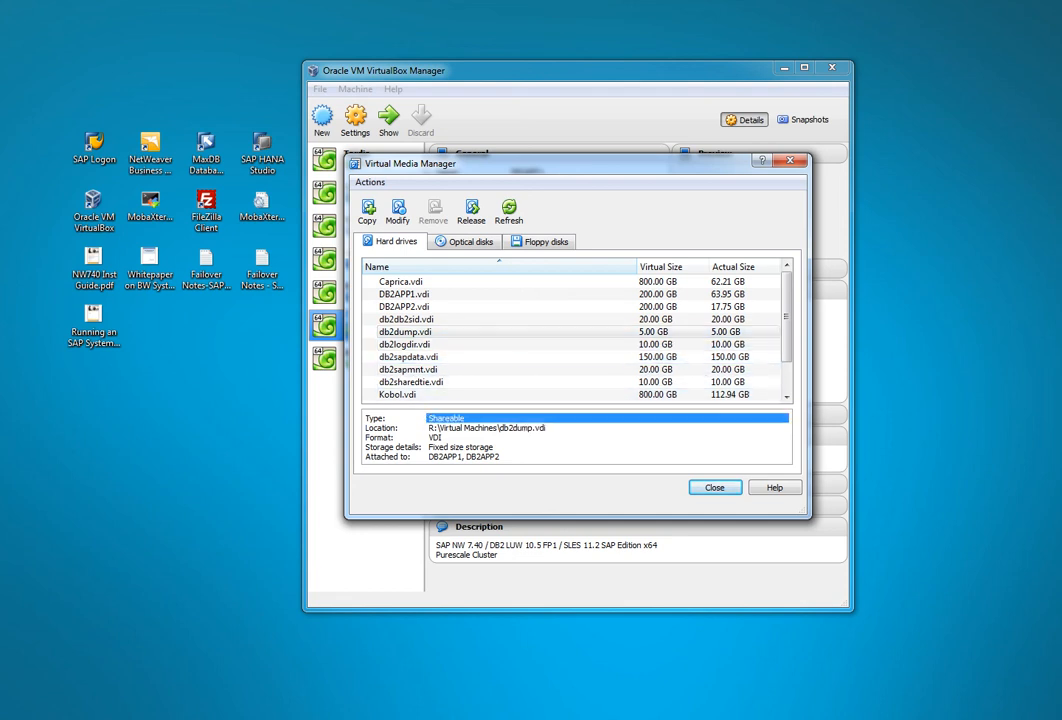
pyautogui.click(714, 487)
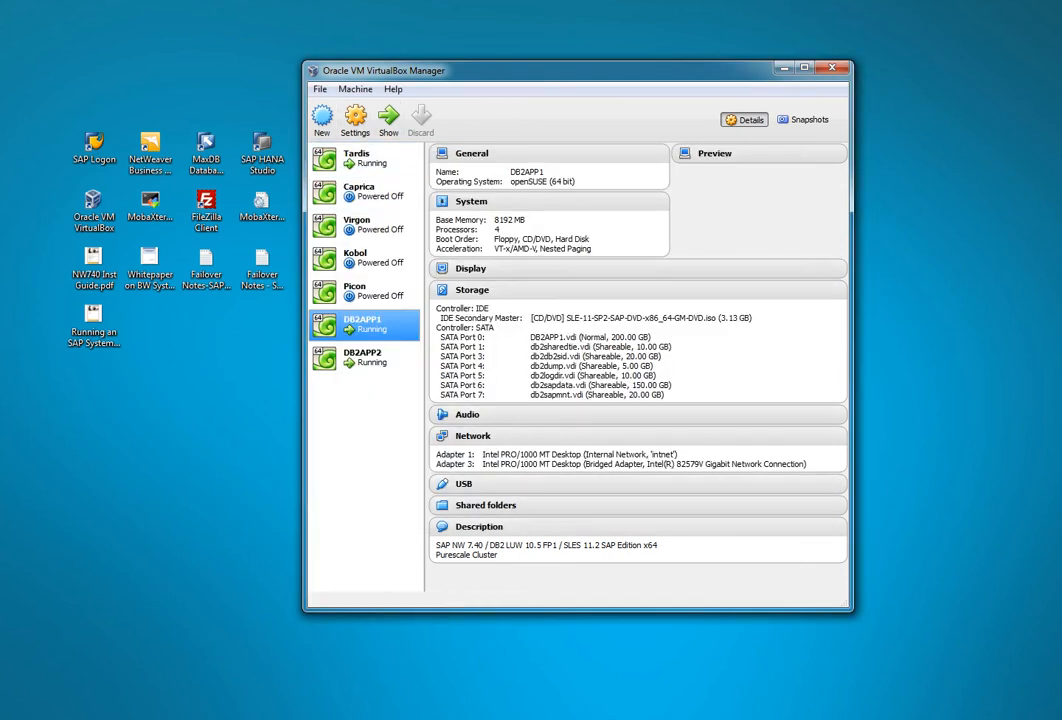
# Step: In the DB2APP1 guest, open a Konsole terminal and run df -k
pyautogui.moveTo(313, 717)
pyautogui.click(372, 668)
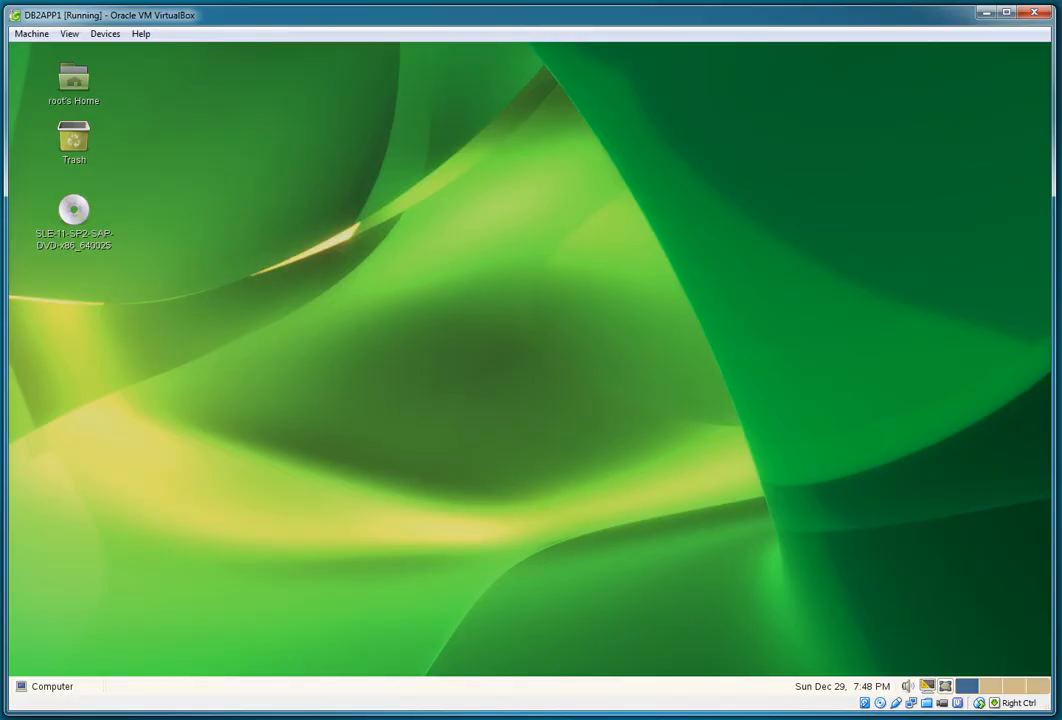
pyautogui.click(45, 686)
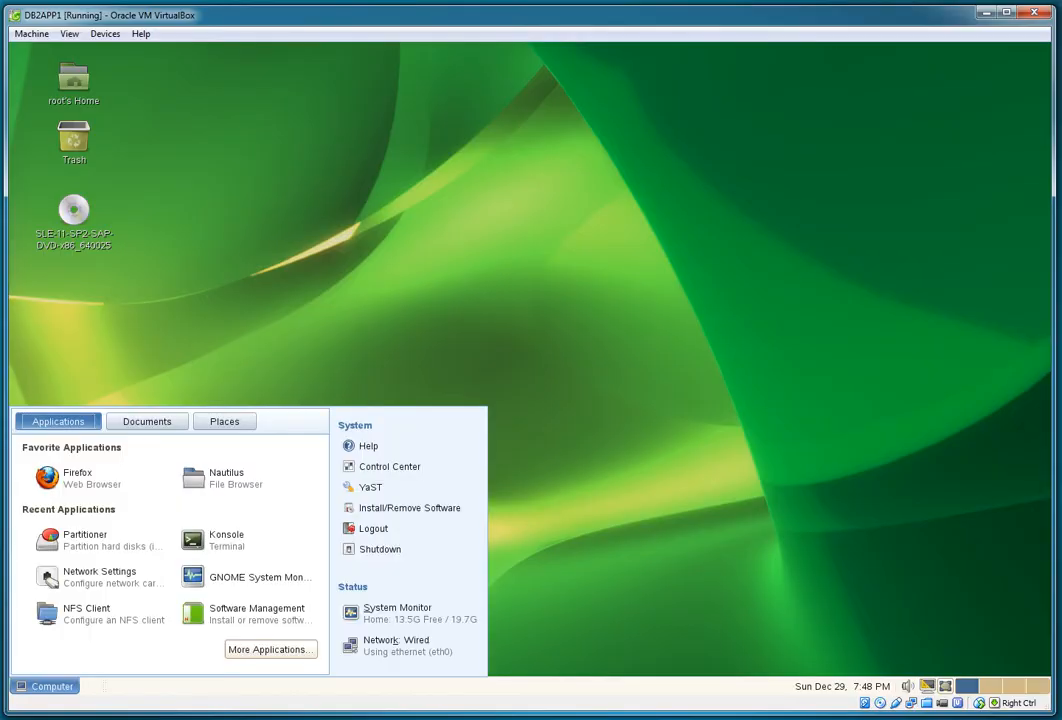
pyautogui.click(247, 540)
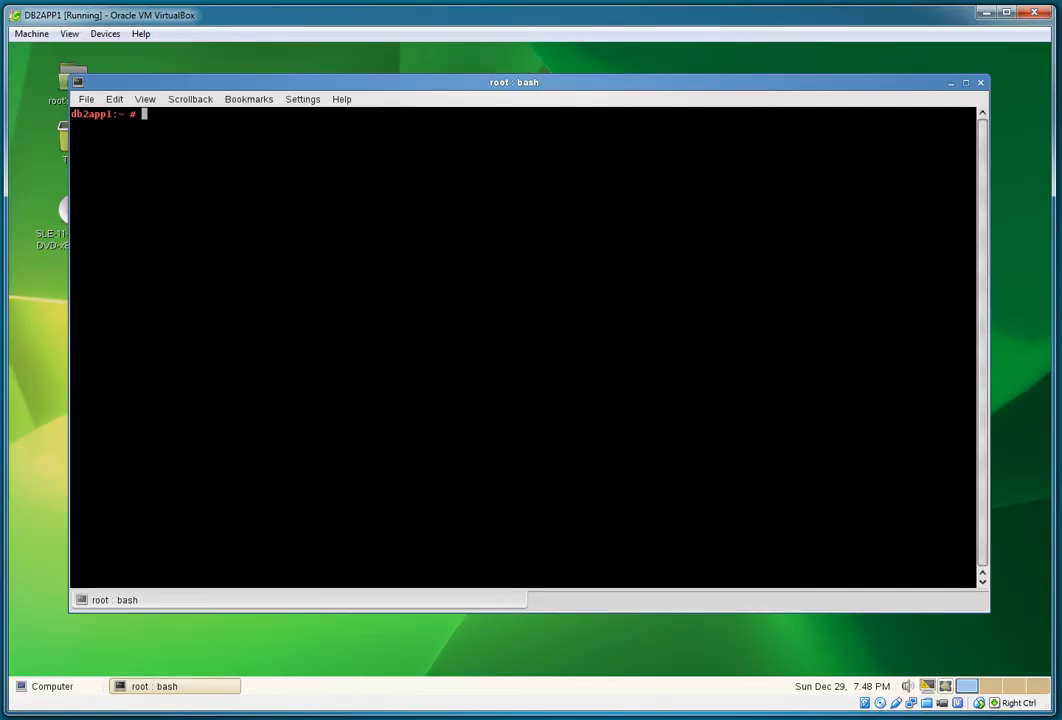
pyautogui.write('df -k')
pyautogui.press('Return')
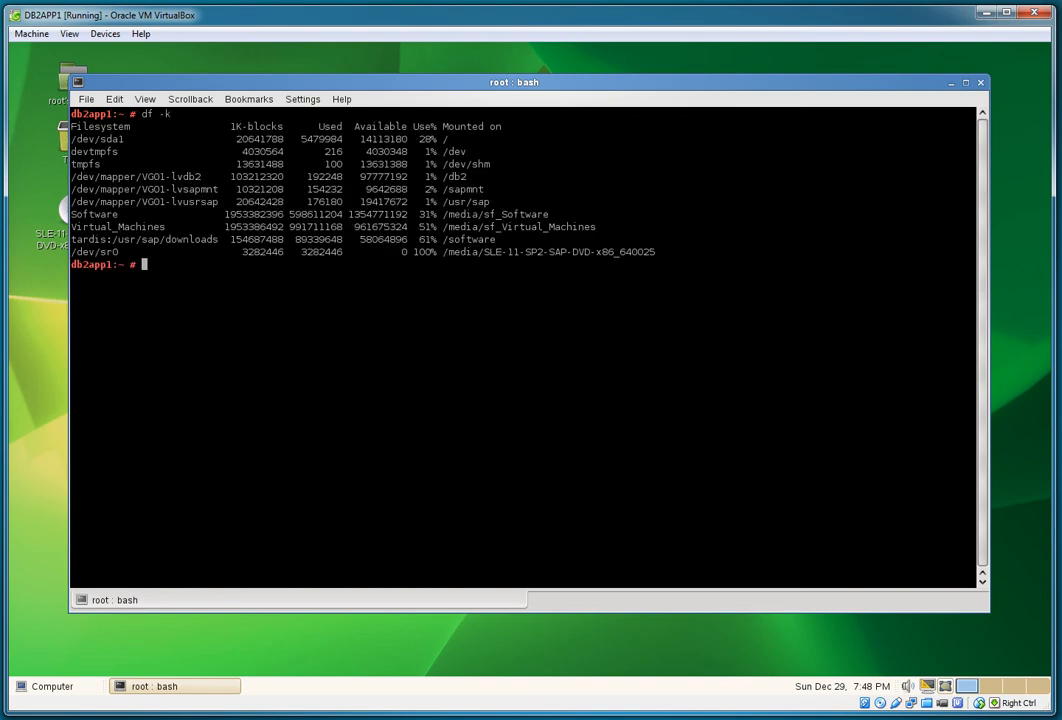
# Step: Highlight the lvdb2, lvsapmnt, lvusrsap and /software NFS lines in the df output
pyautogui.moveTo(88, 176); pyautogui.dragTo(507, 201)
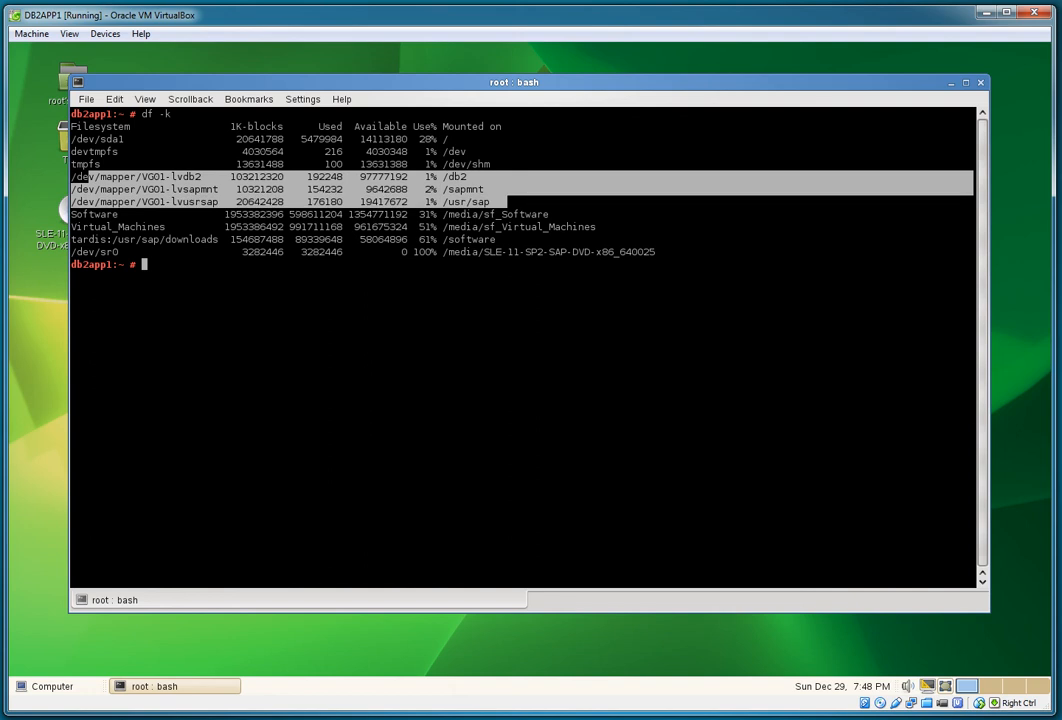
pyautogui.moveTo(88, 239); pyautogui.dragTo(497, 239)
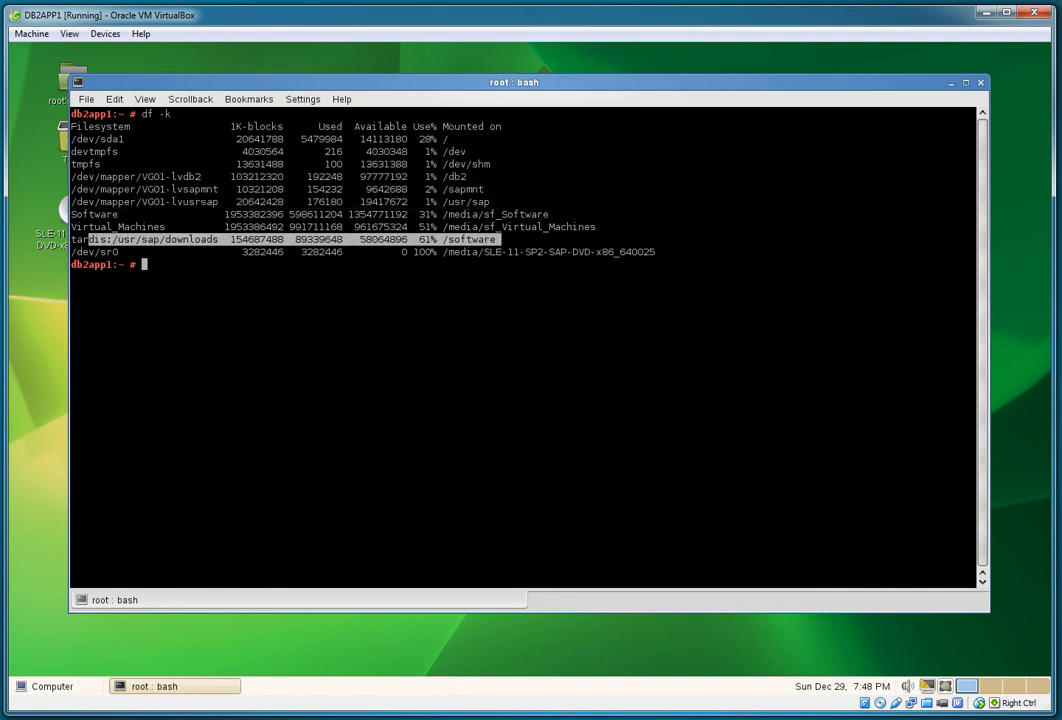
pyautogui.click(400, 340)
pyautogui.click(48, 687)
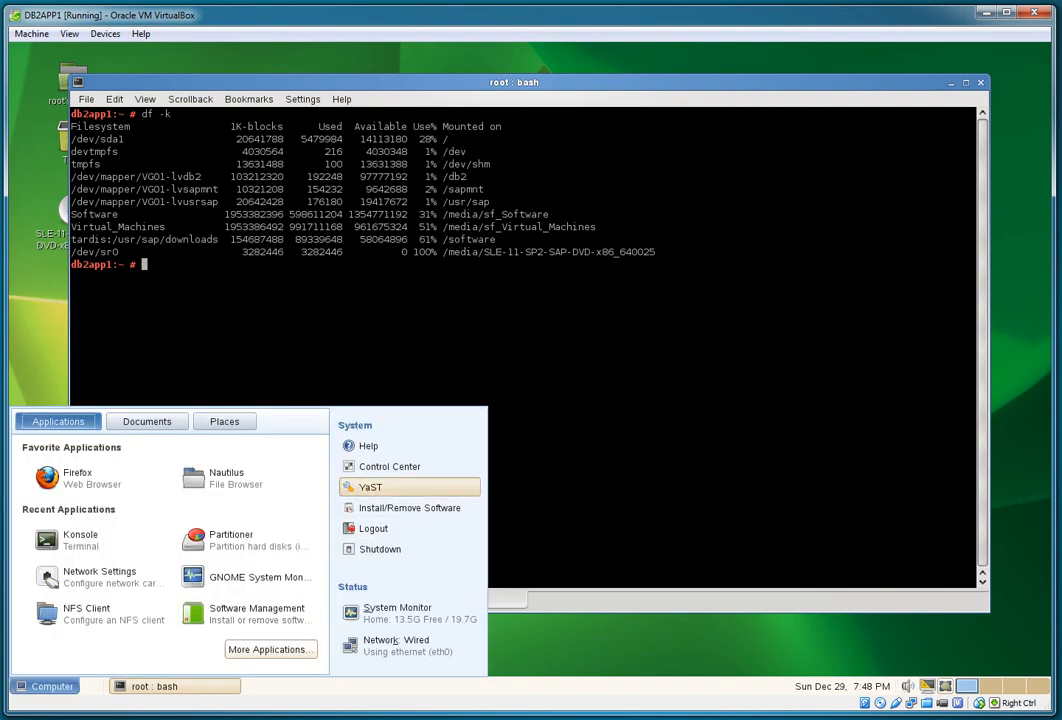
# Step: Launch YaST Control Center and open the Partitioner, dismissing its warning
pyautogui.click(370, 487)
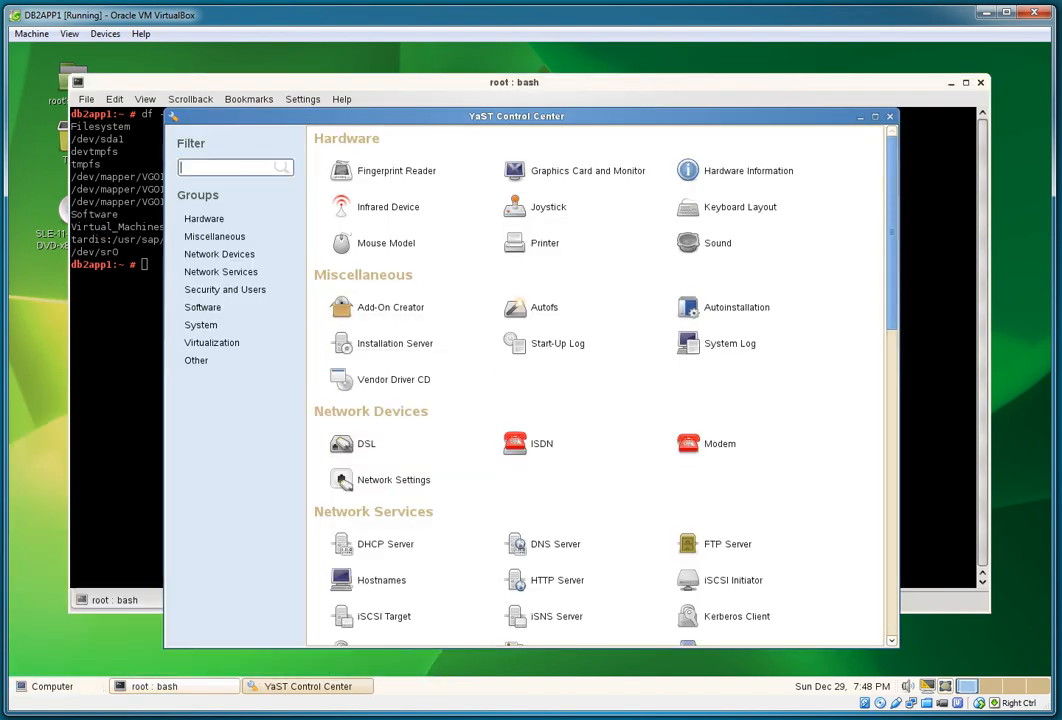
pyautogui.scroll(-5, 410, 400)
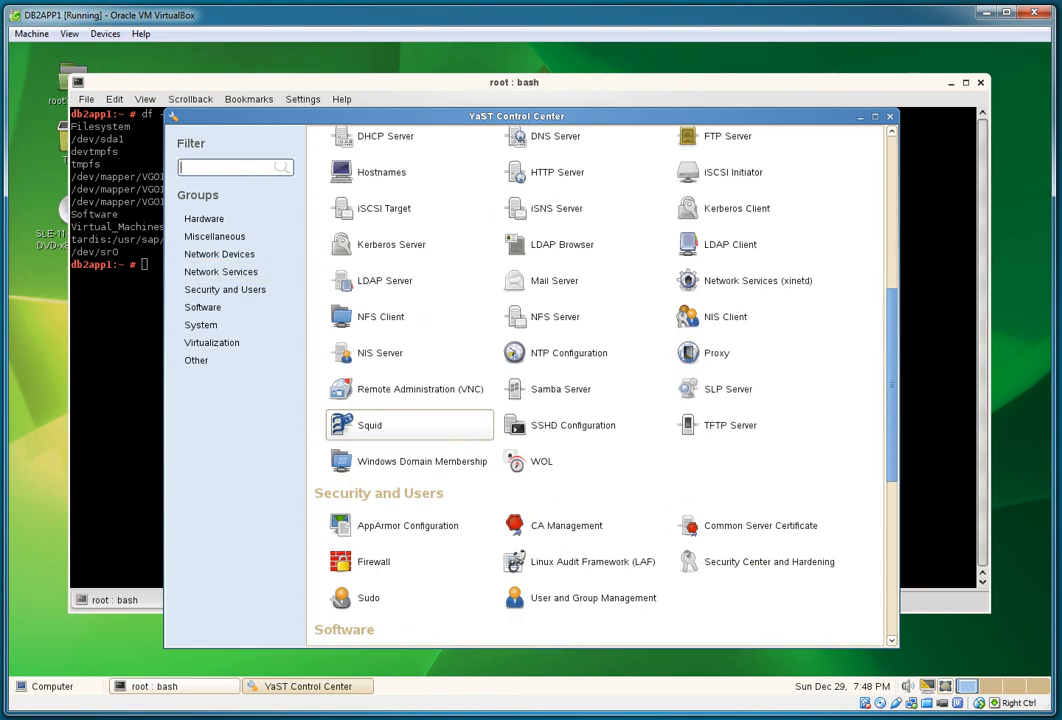
pyautogui.scroll(-8, 410, 425)
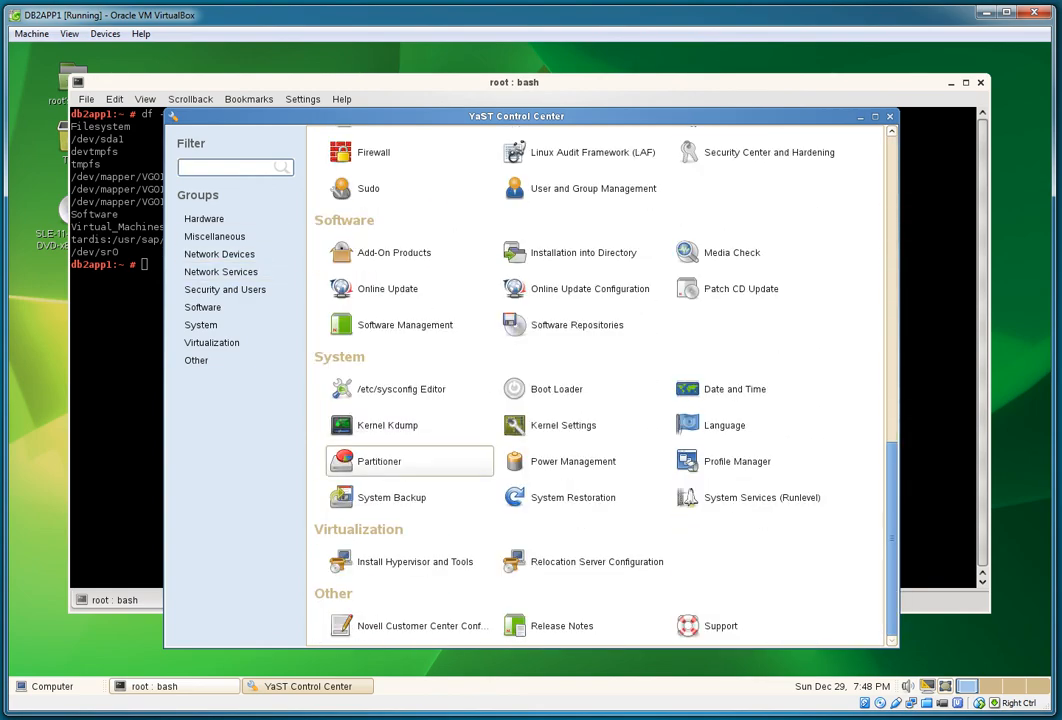
pyautogui.click(400, 461)
pyautogui.press('Return')
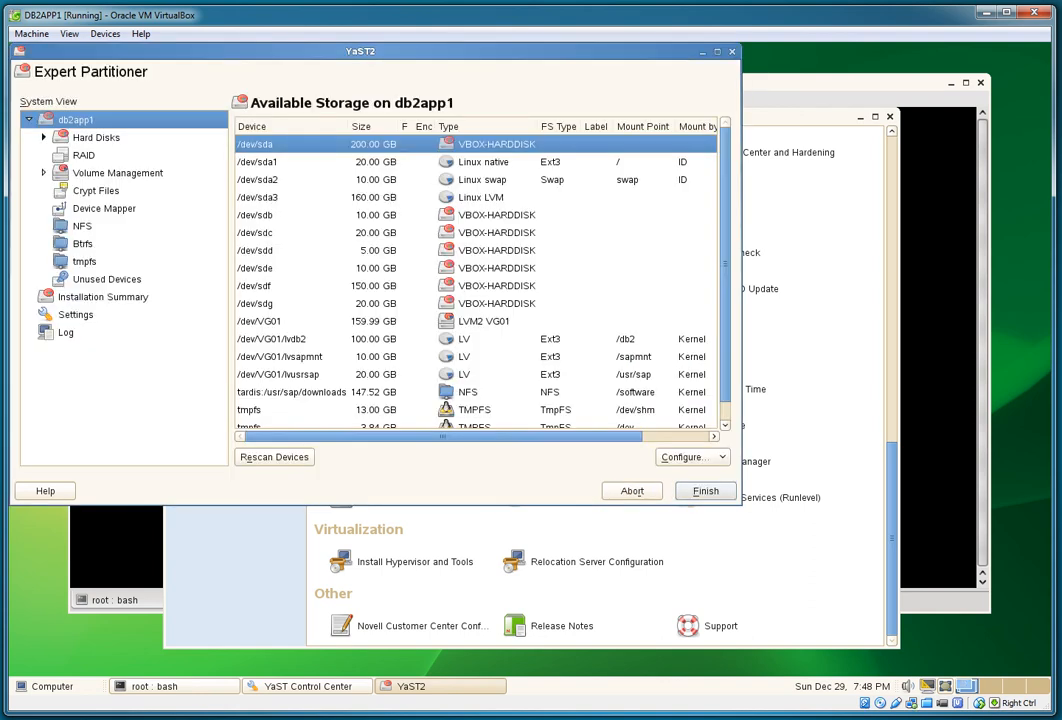
# Step: Review the hard disks /dev/sdb through /dev/sdg in the Expert Partitioner
pyautogui.click(44, 137)
pyautogui.click(96, 138)
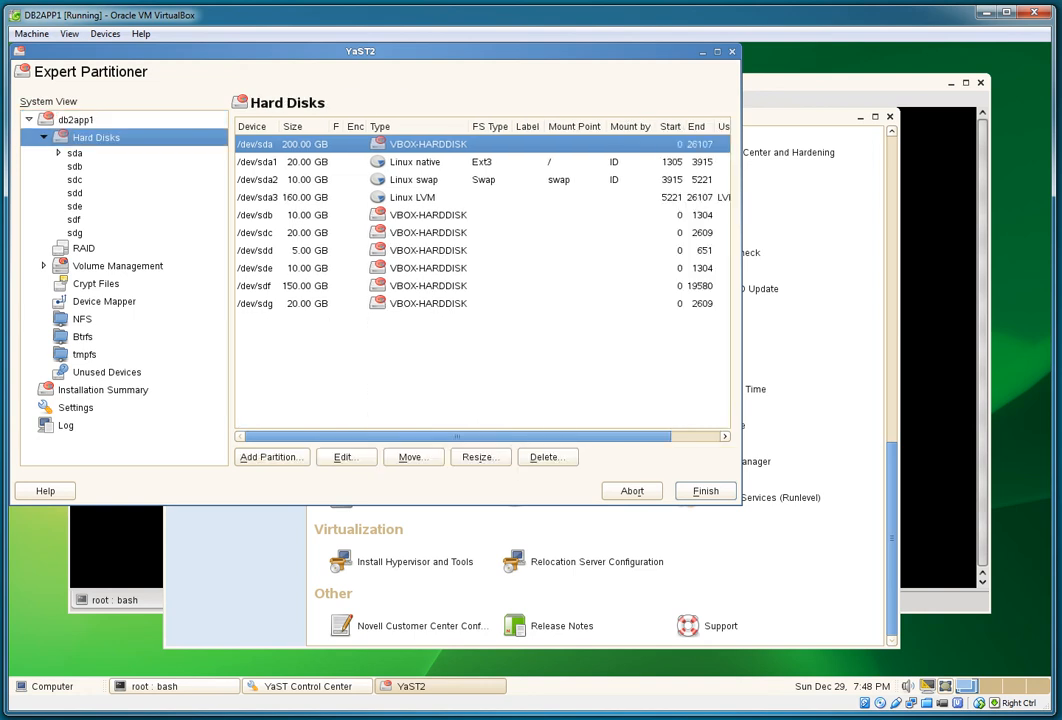
pyautogui.click(256, 215)
pyautogui.click(256, 233)
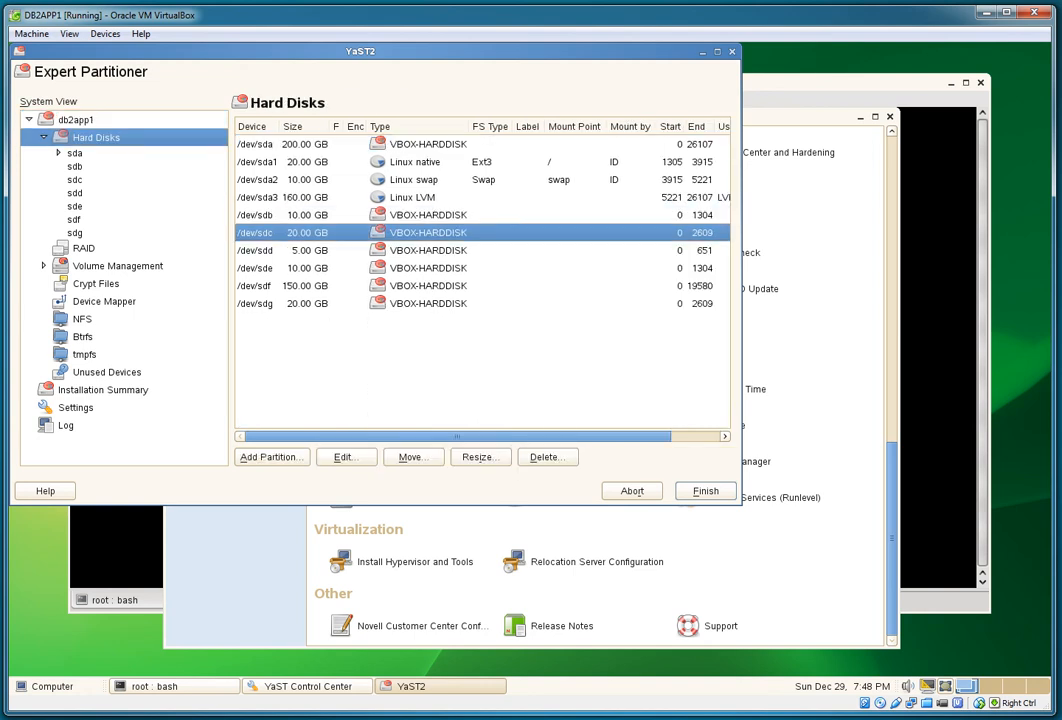
pyautogui.click(256, 251)
pyautogui.click(256, 268)
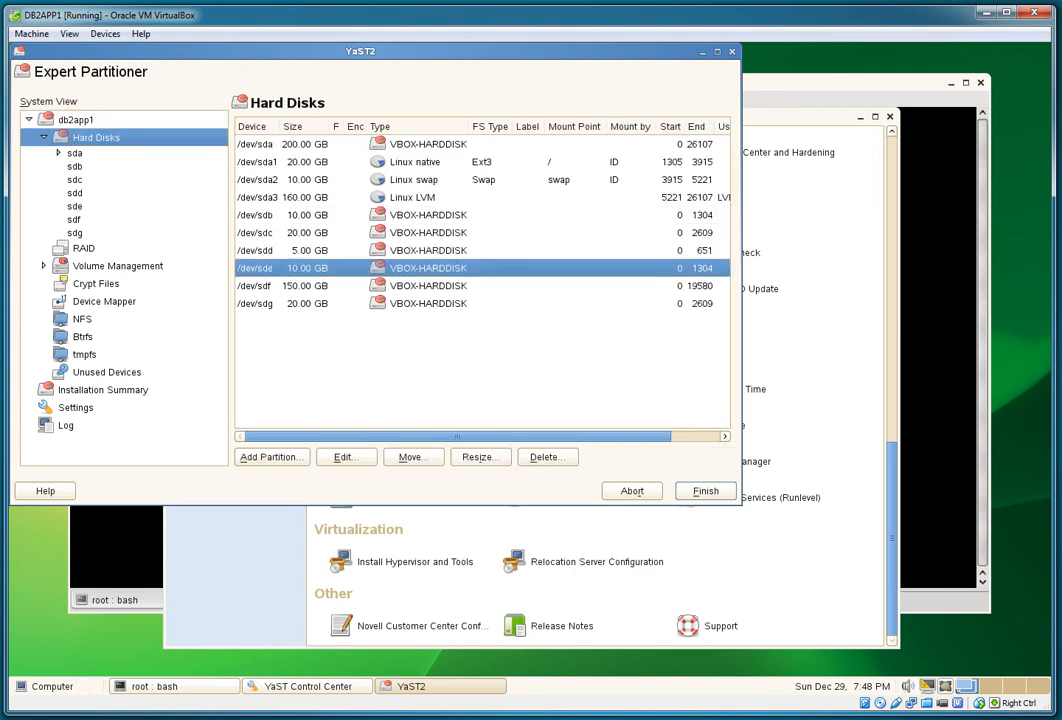
pyautogui.click(256, 286)
pyautogui.click(256, 303)
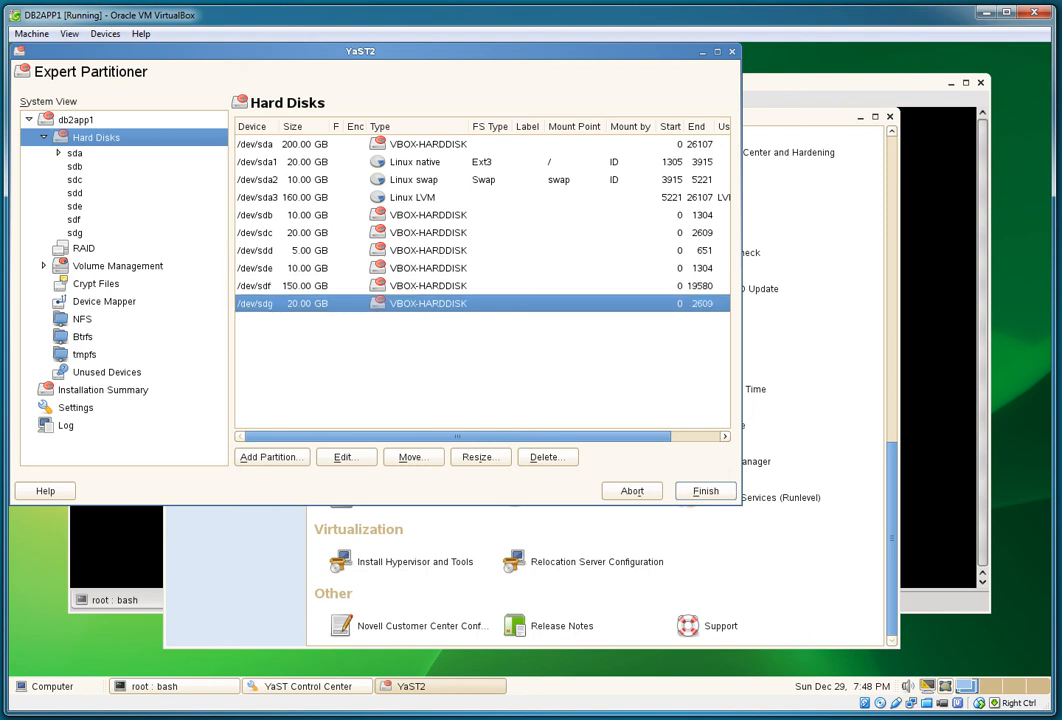
# Step: Inspect the VG01 logical volumes, then leave the partitioner without changes
pyautogui.click(44, 266)
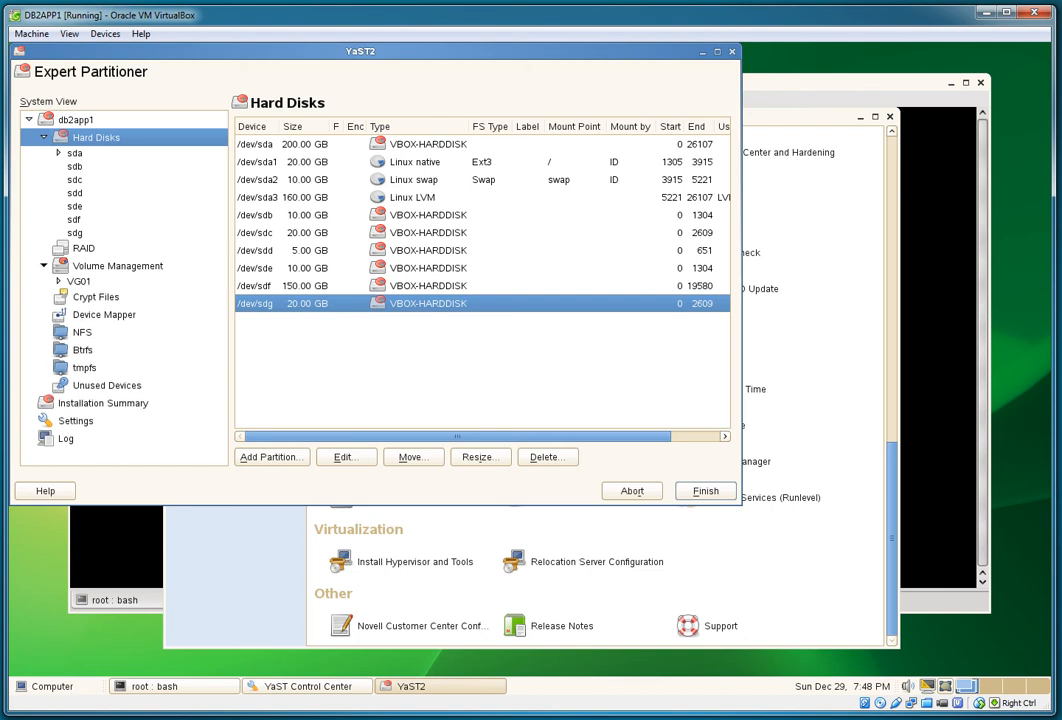
pyautogui.click(60, 281)
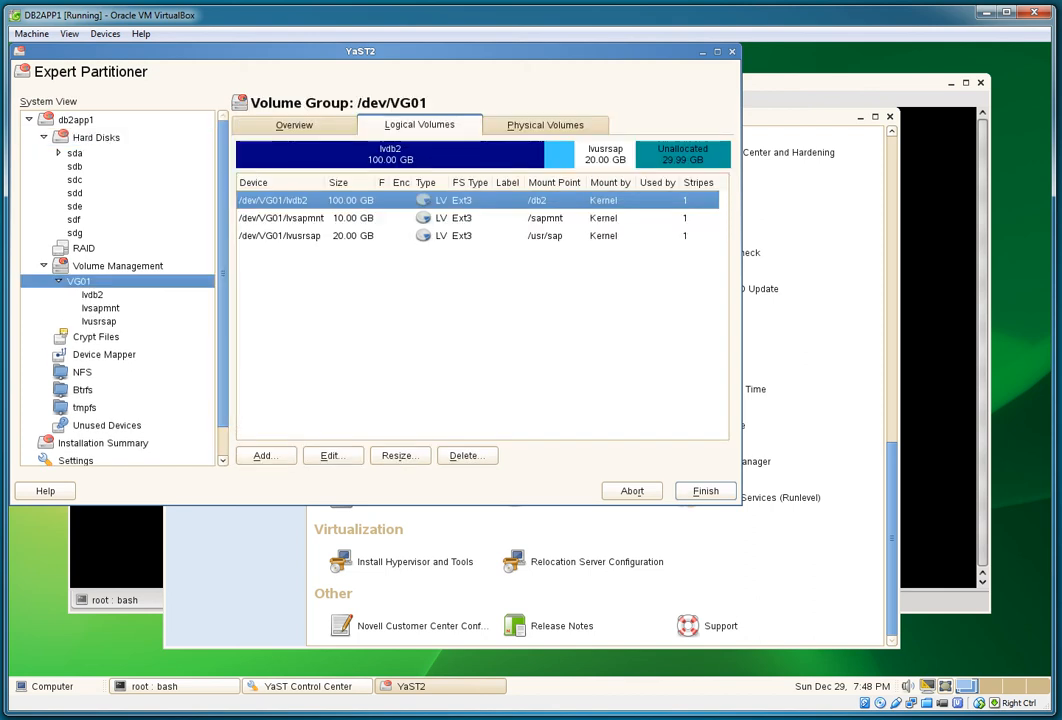
pyautogui.click(706, 491)
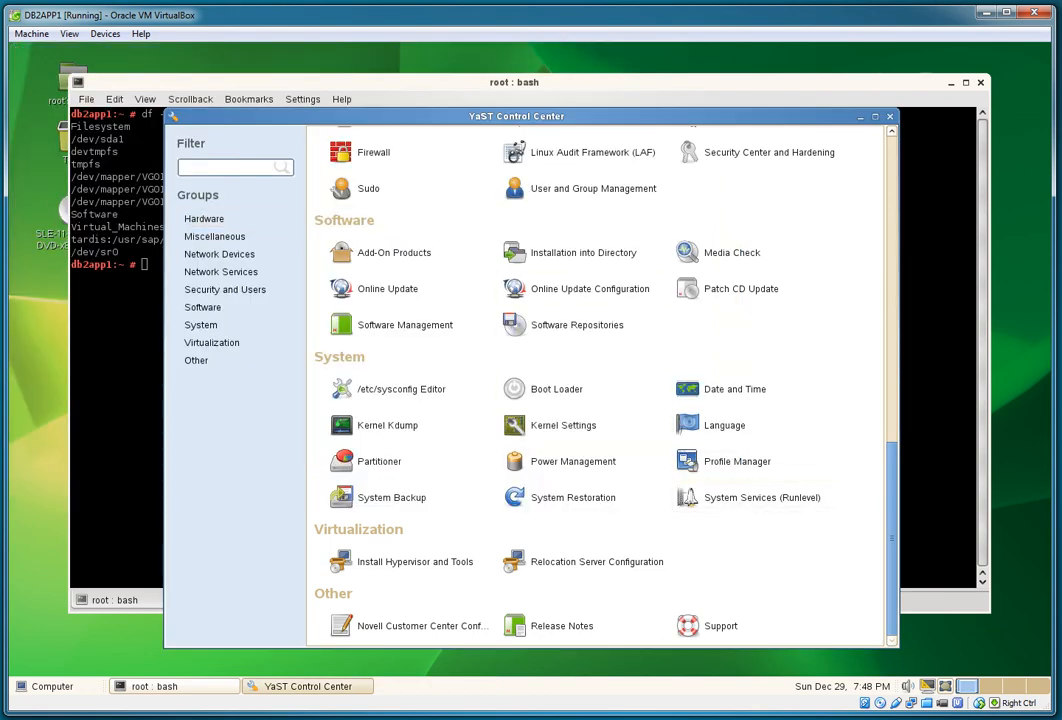
# Step: In the guest terminal, run swapon -s and then ifconfig
pyautogui.click(120, 215)
pyautogui.write('swap')
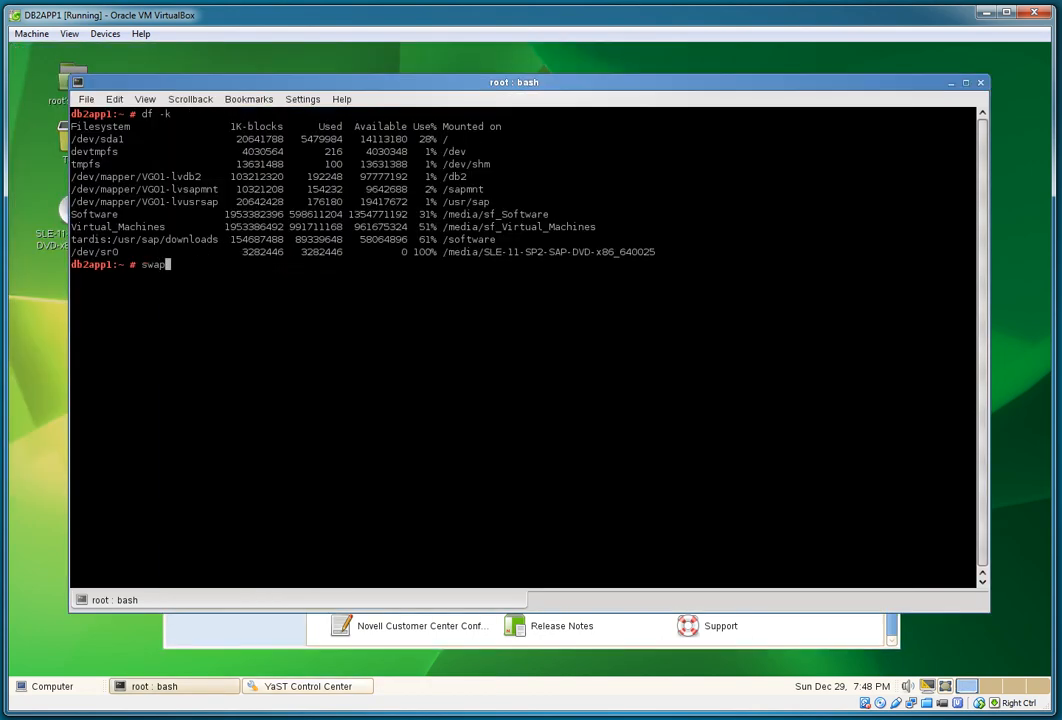
pyautogui.write('on -s')
pyautogui.press('Return')
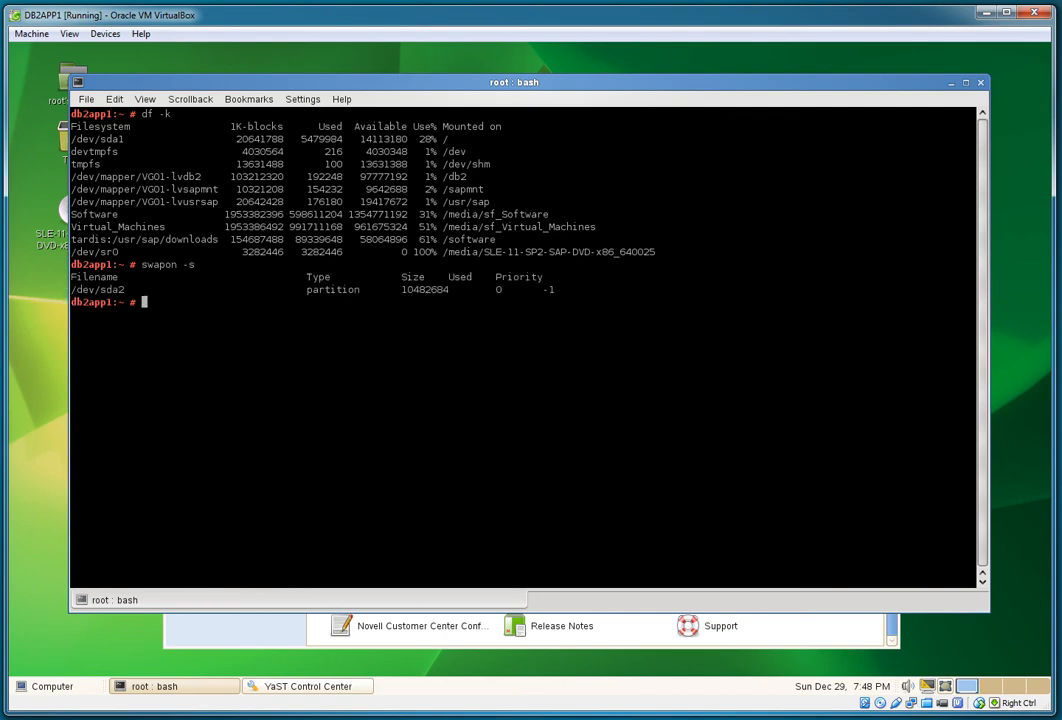
pyautogui.write('ifconfig')
pyautogui.press('Return')
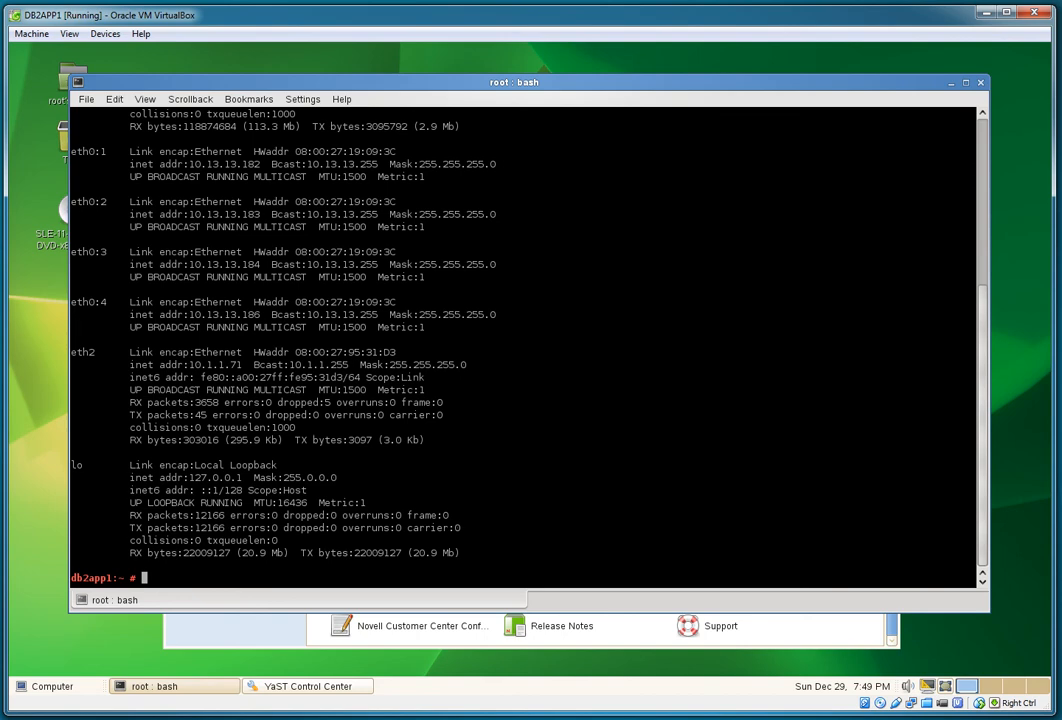
# Step: Highlight eth0's address 10.13.13.180 and the alias interfaces eth0:1 through eth0:4
pyautogui.scroll(3, 520, 345)
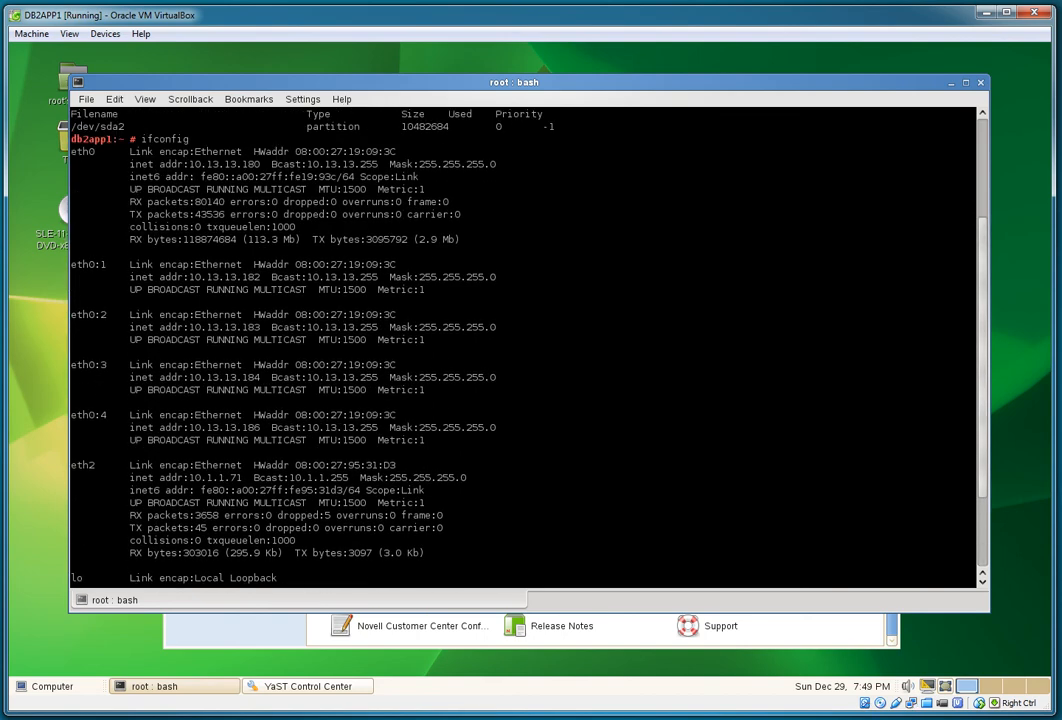
pyautogui.moveTo(188, 164); pyautogui.dragTo(260, 164)
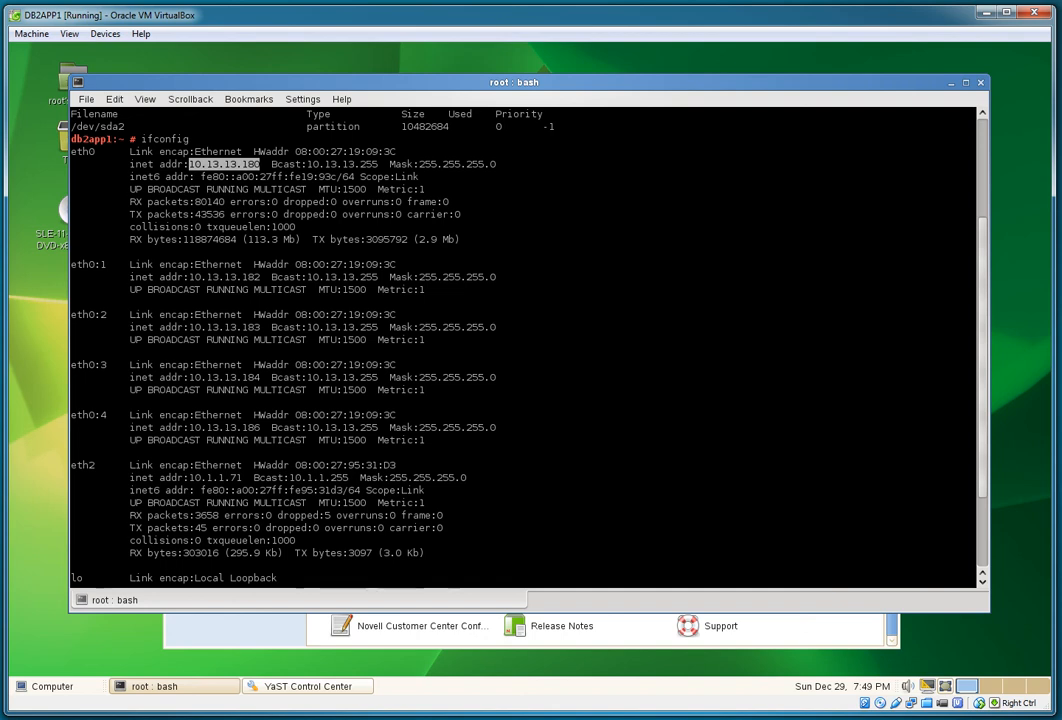
pyautogui.moveTo(82, 264); pyautogui.dragTo(110, 264)
pyautogui.moveTo(95, 314); pyautogui.dragTo(106, 314)
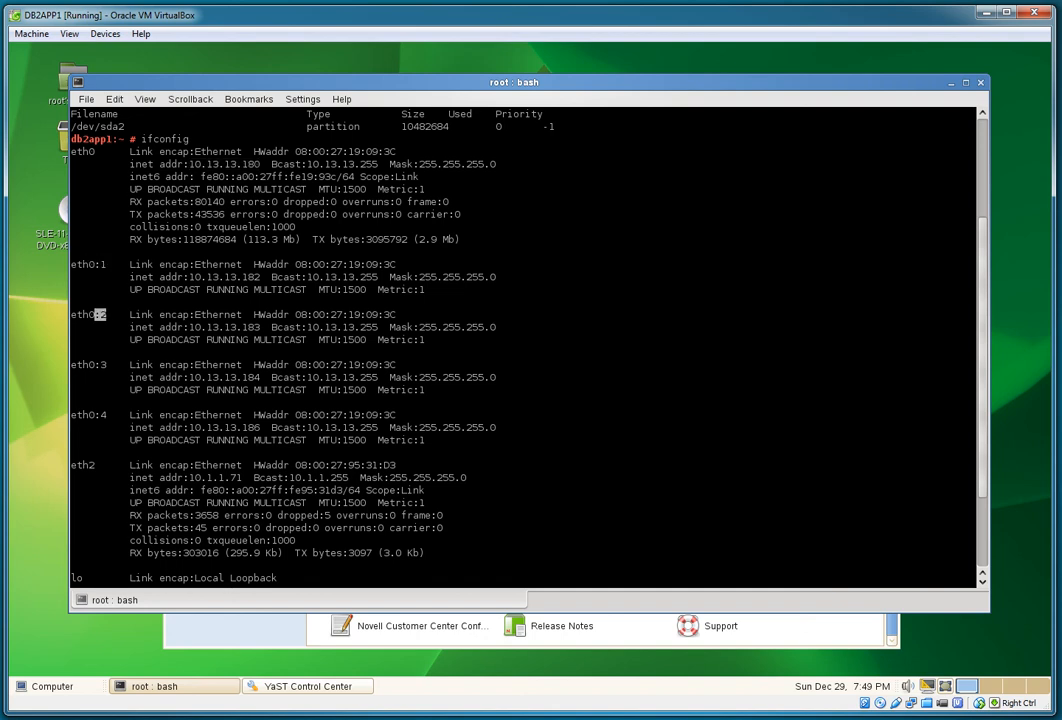
pyautogui.moveTo(89, 364); pyautogui.dragTo(117, 364)
pyautogui.moveTo(88, 414); pyautogui.dragTo(106, 414)
# Step: Open Network Settings from the Network Devices group in YaST Control Center
pyautogui.click(308, 686)
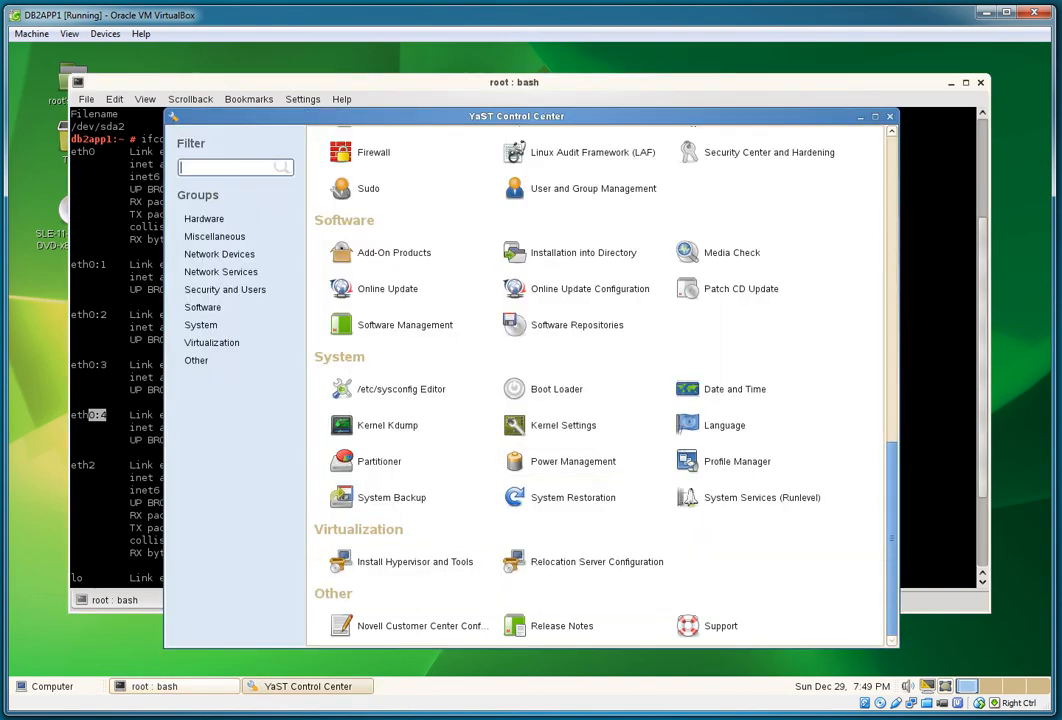
pyautogui.scroll(5, 600, 400)
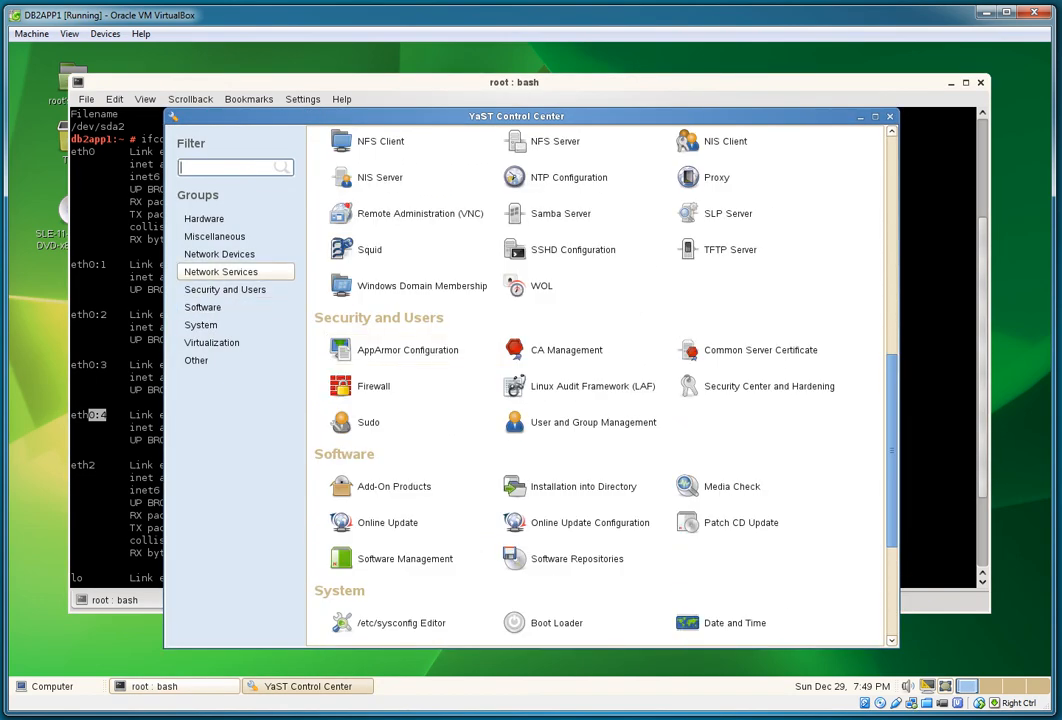
pyautogui.click(220, 271)
pyautogui.click(219, 254)
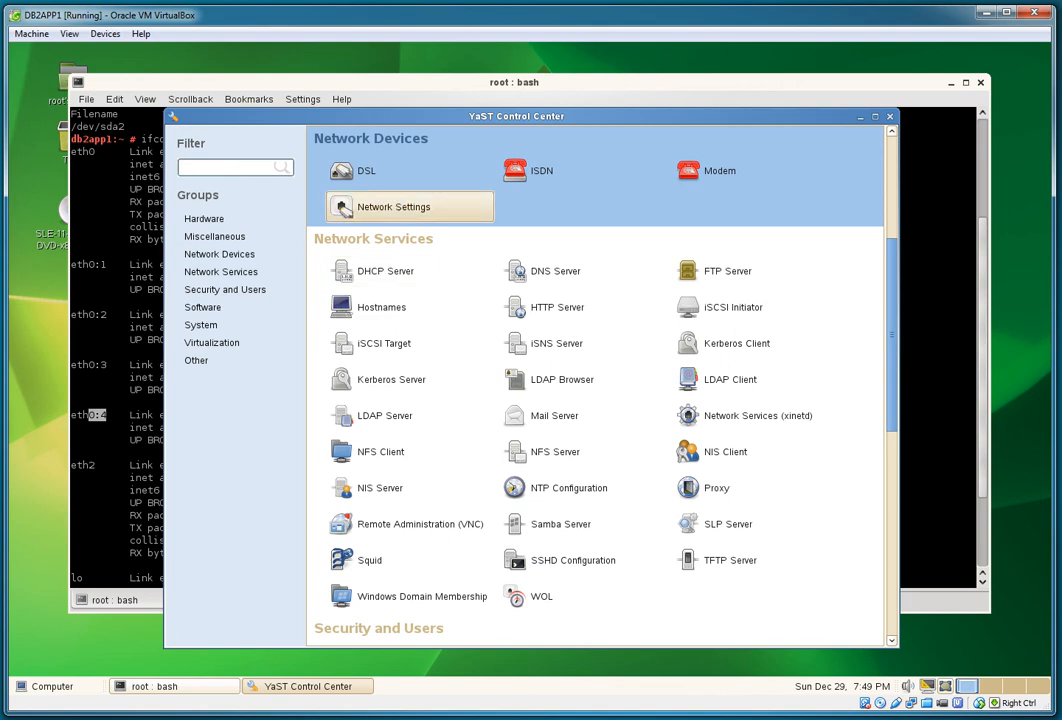
pyautogui.click(343, 208)
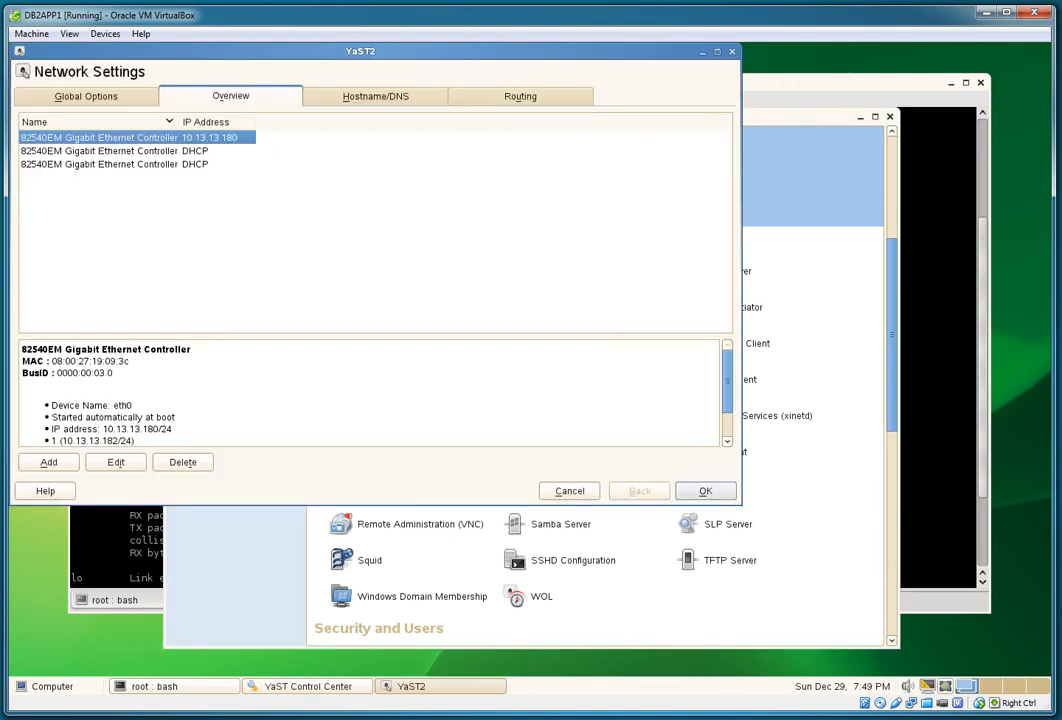
# Step: Review eth0's addresses, including additional addresses 10.13.13.183, 10.13.13.184 and 10.13.13.186
pyautogui.click(116, 462)
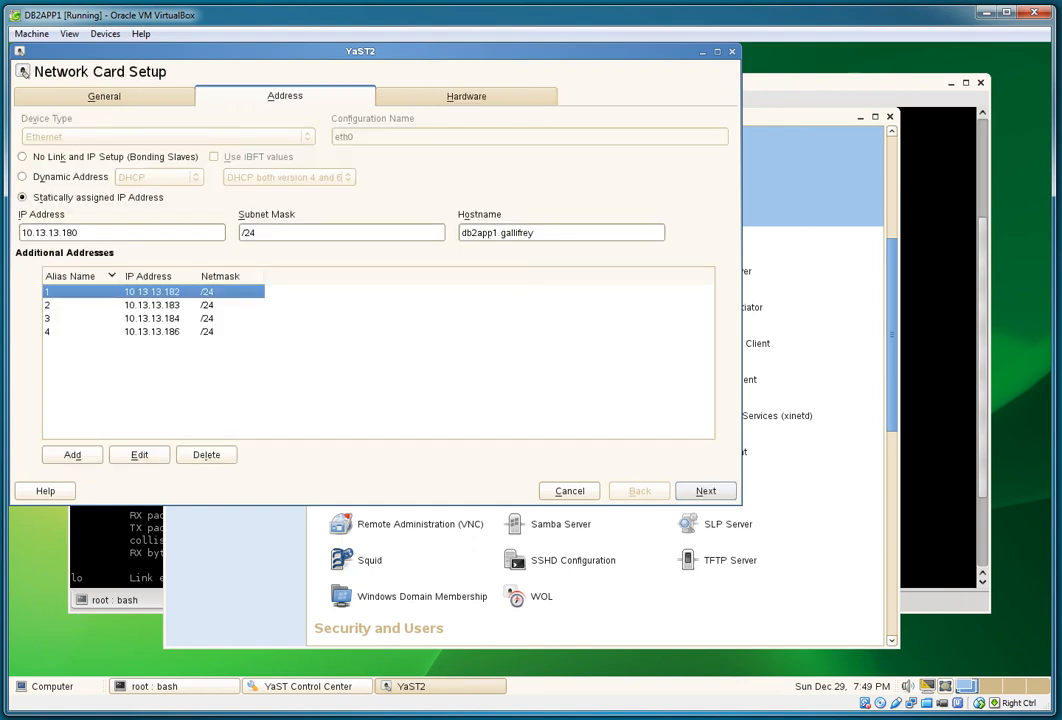
pyautogui.press('Tab')
pyautogui.click(98, 197)
pyautogui.click(152, 305)
pyautogui.click(152, 318)
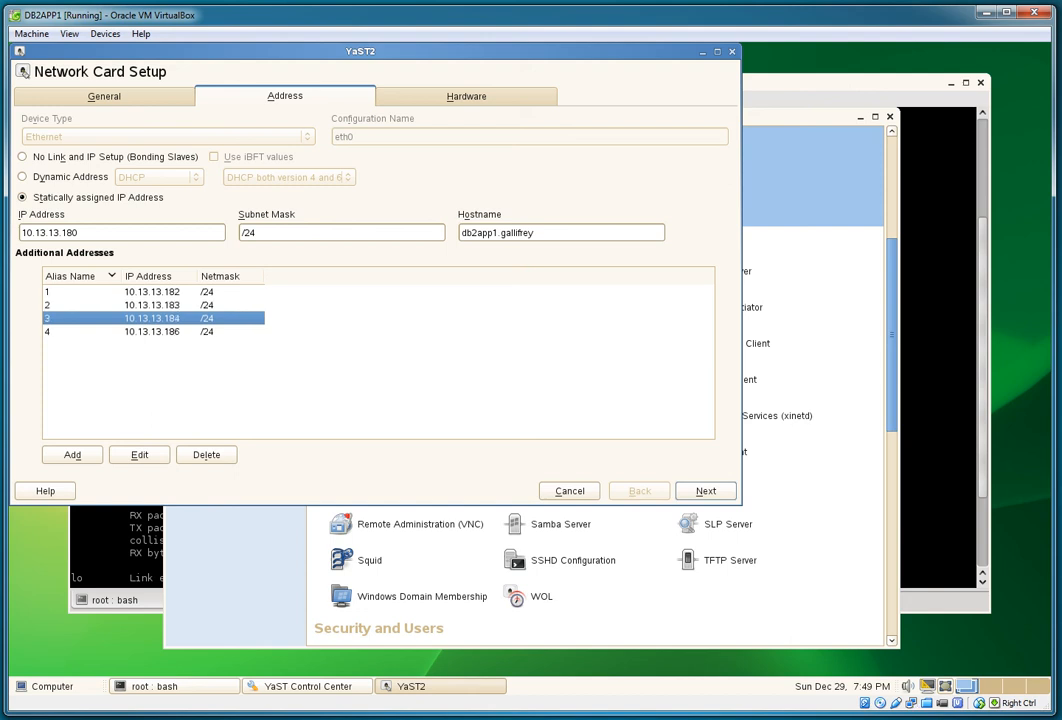
pyautogui.click(152, 332)
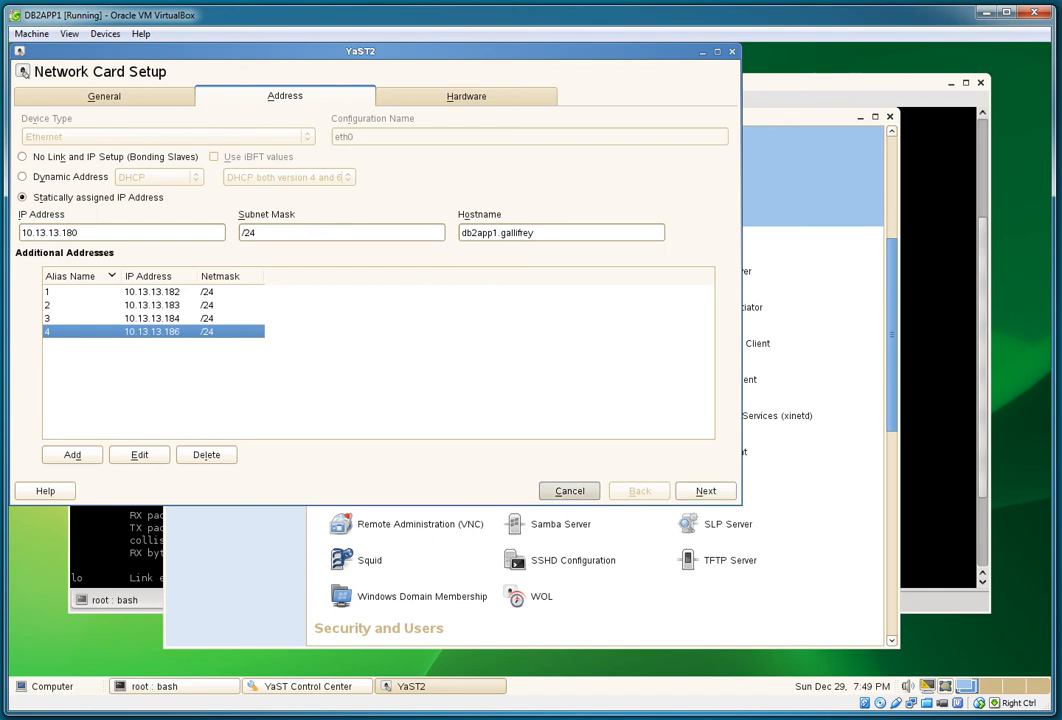
pyautogui.click(569, 491)
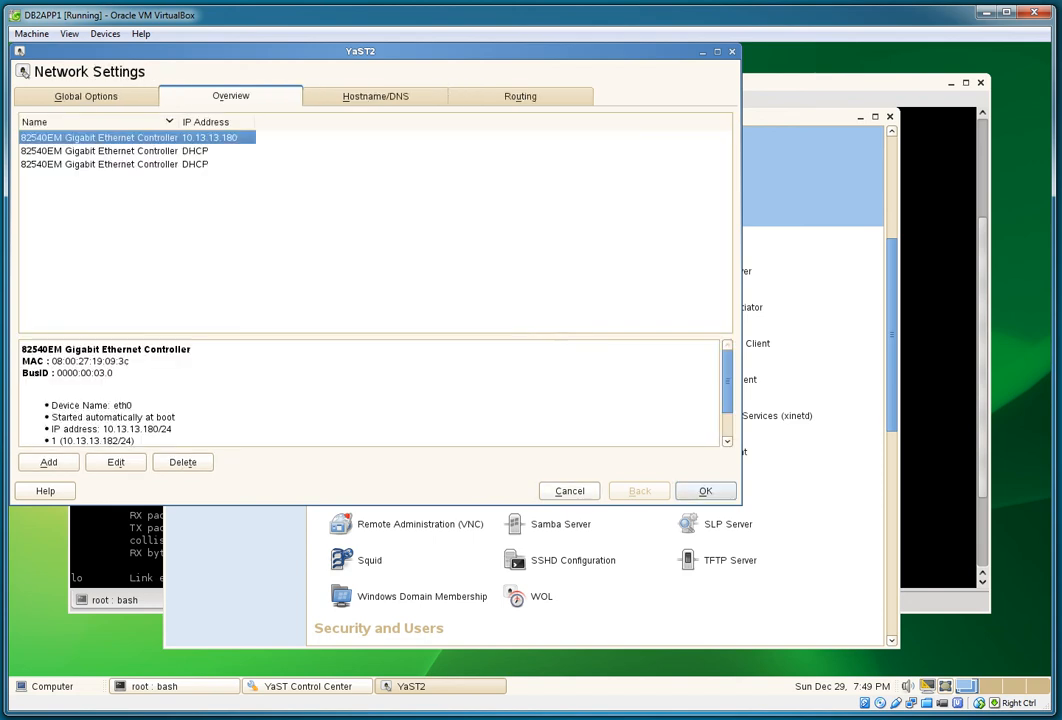
# Step: Check the Hostname/DNS domain gallifrey, then abandon Network Settings without saving
pyautogui.click(375, 96)
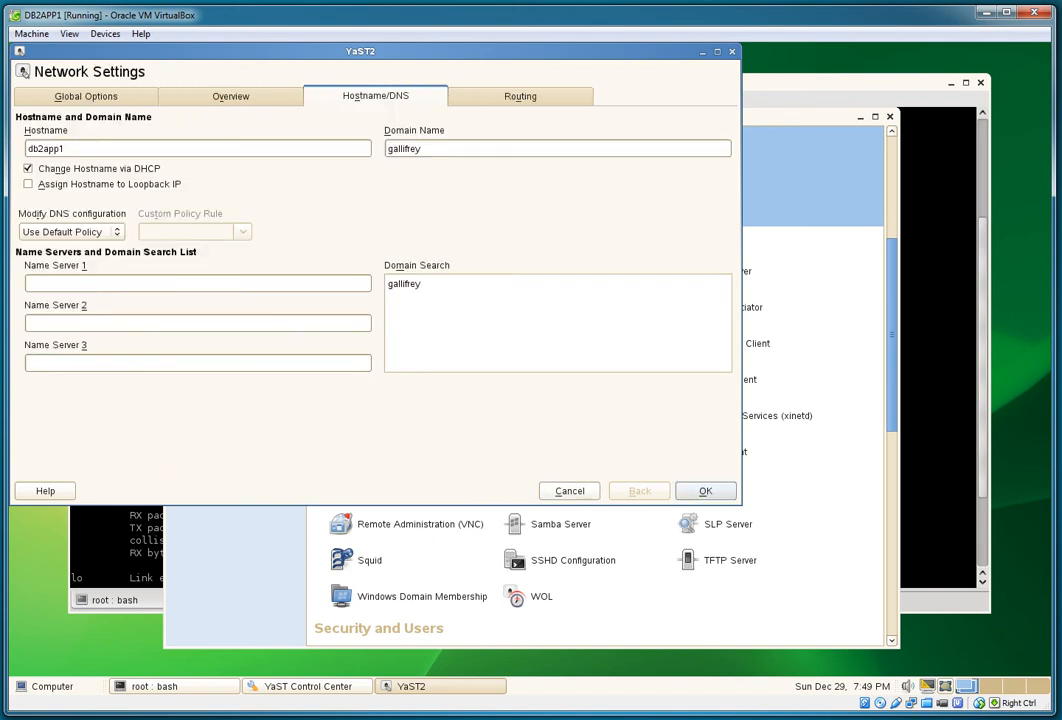
pyautogui.press('Tab')
pyautogui.press('Tab')
pyautogui.moveTo(400, 149); pyautogui.dragTo(387, 149)
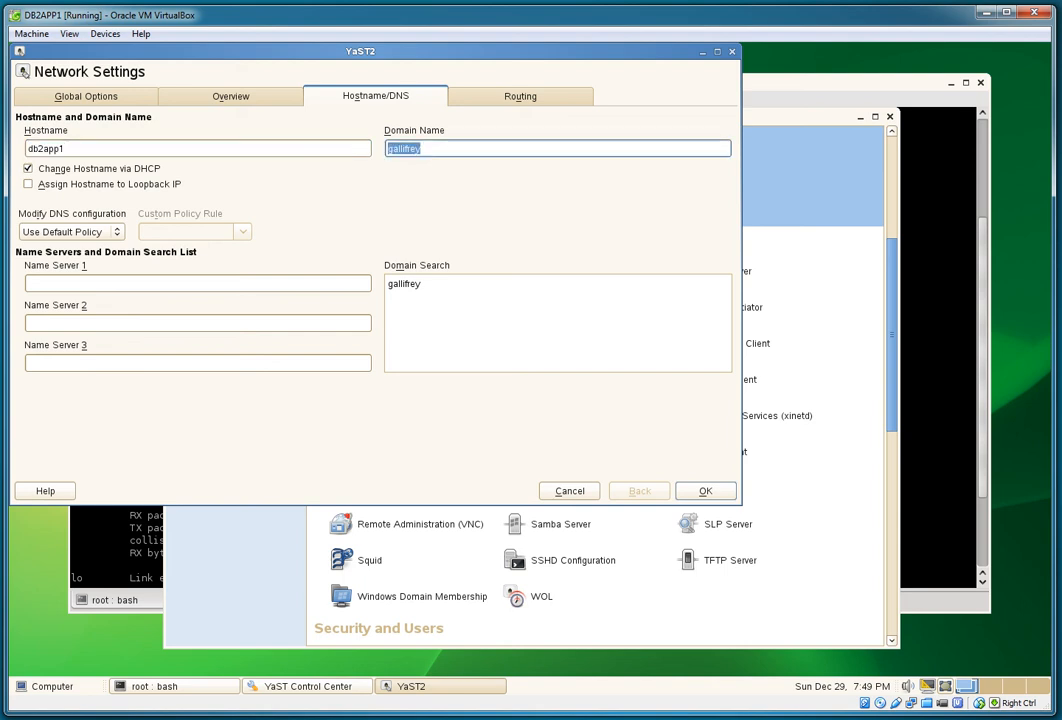
pyautogui.click(569, 491)
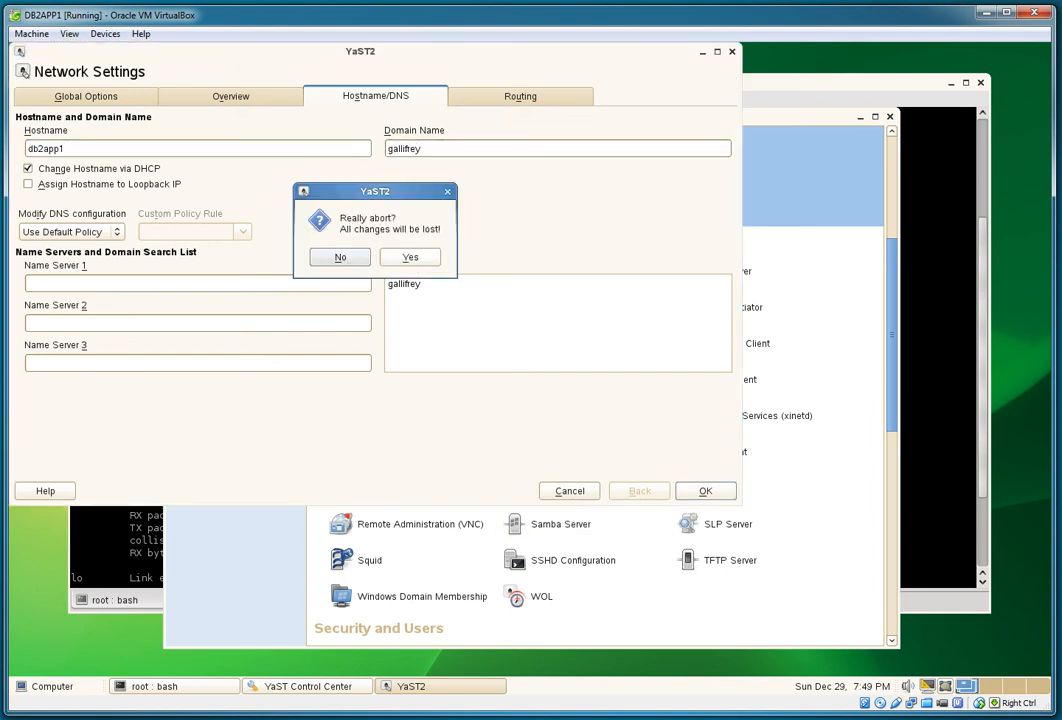
pyautogui.press('Return')
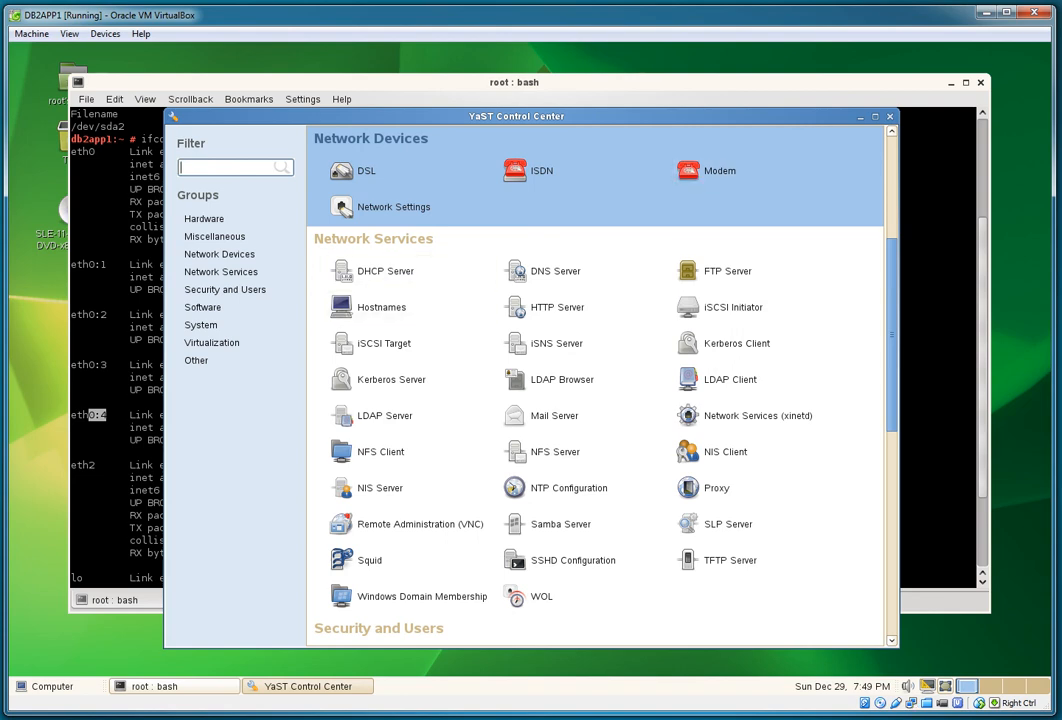
# Step: Close YaST, list /software and change into the Software_Prov_Mgr_1.0_SP04 directory
pyautogui.click(889, 116)
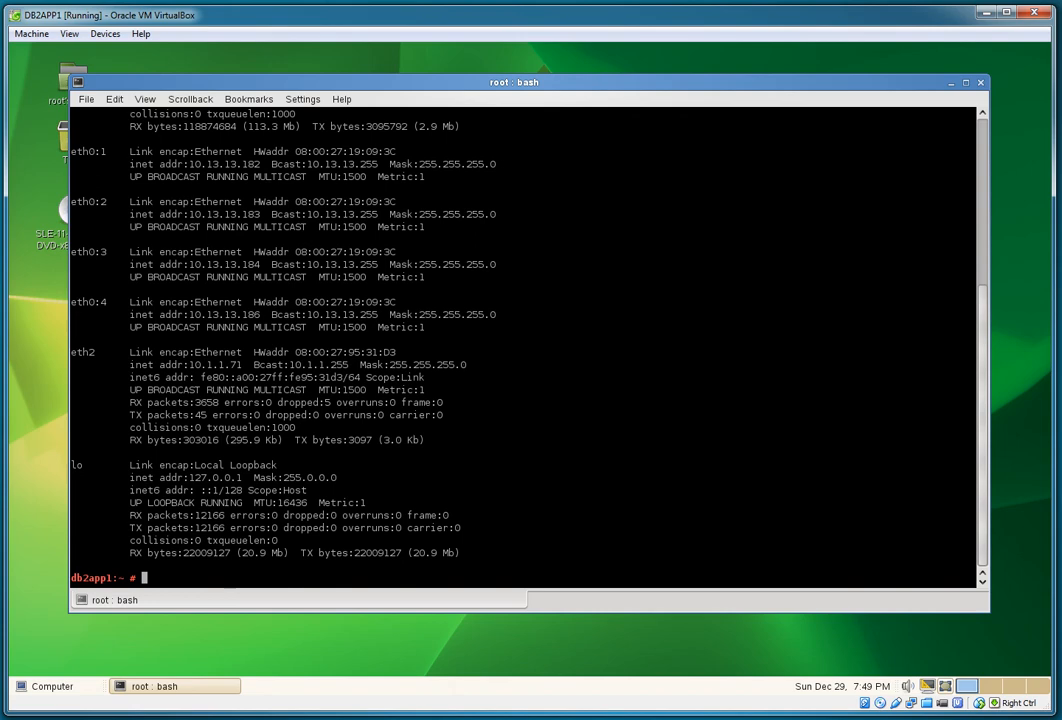
pyautogui.write('cd /software')
pyautogui.press('Return')
pyautogui.write('ls -l')
pyautogui.press('Return')
pyautogui.write('cd')
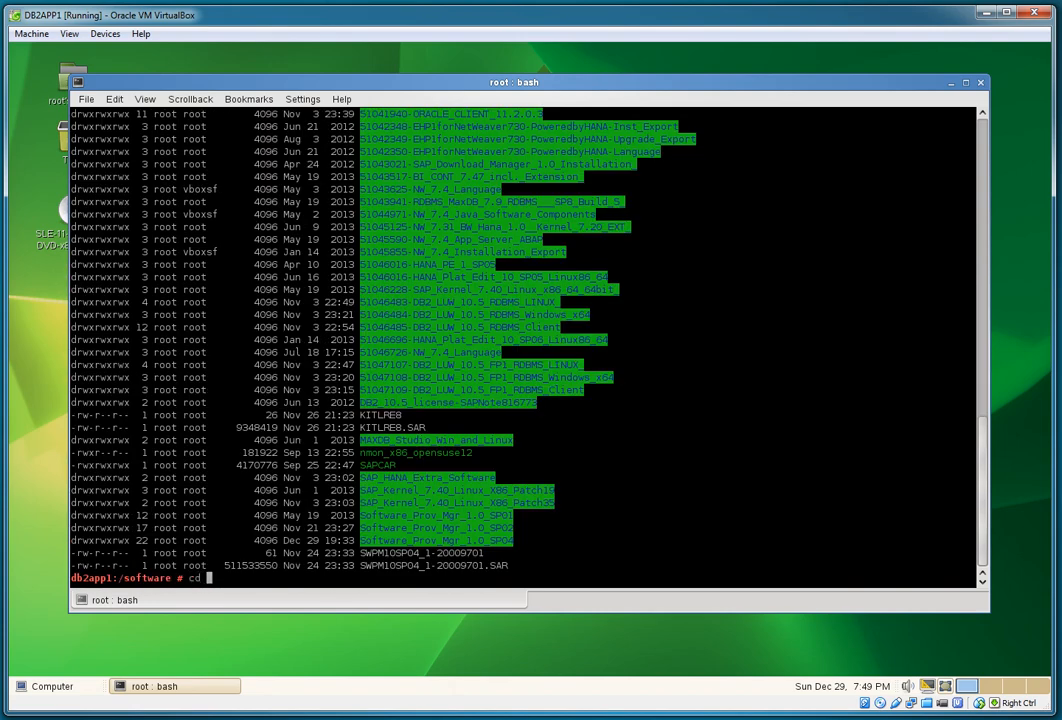
pyautogui.doubleClick(436, 540)
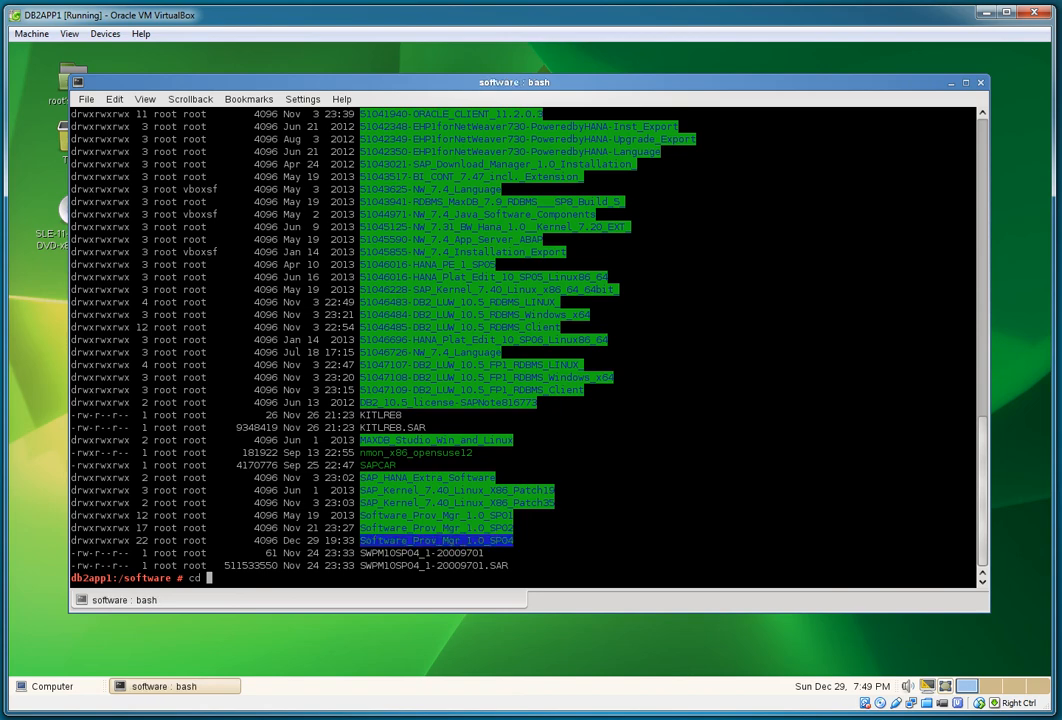
pyautogui.middleClick(718, 586)
pyautogui.press('Return')
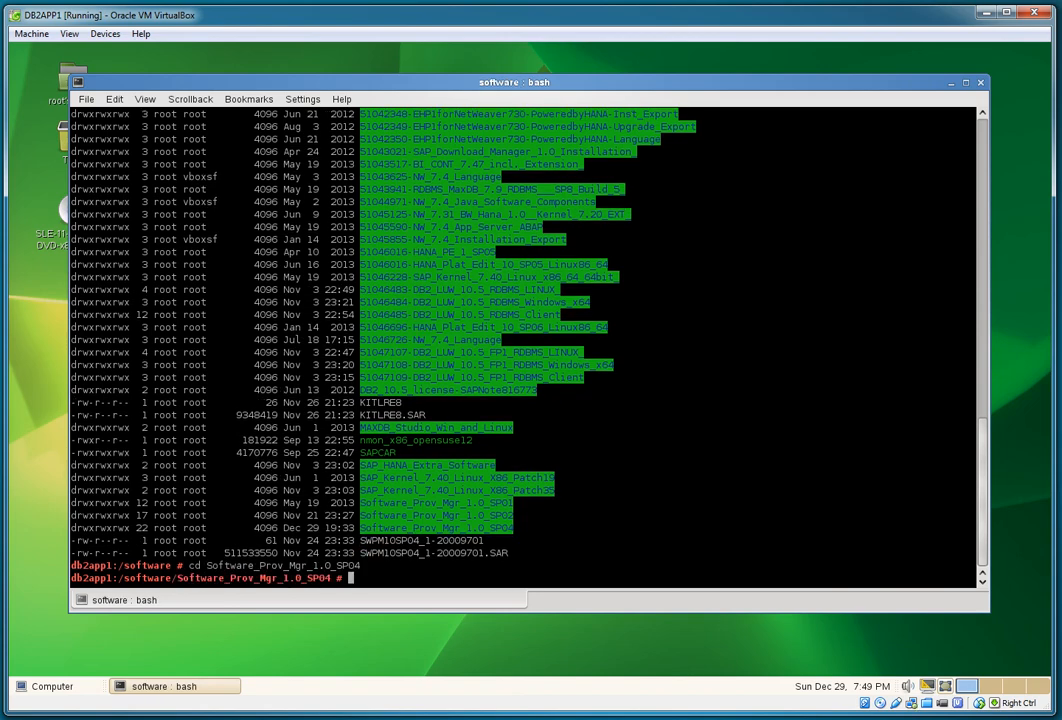
# Step: List the directory contents and launch ./sapinst, correcting the mistyped ./sapint
pyautogui.write('ls -l')
pyautogui.press('Return')
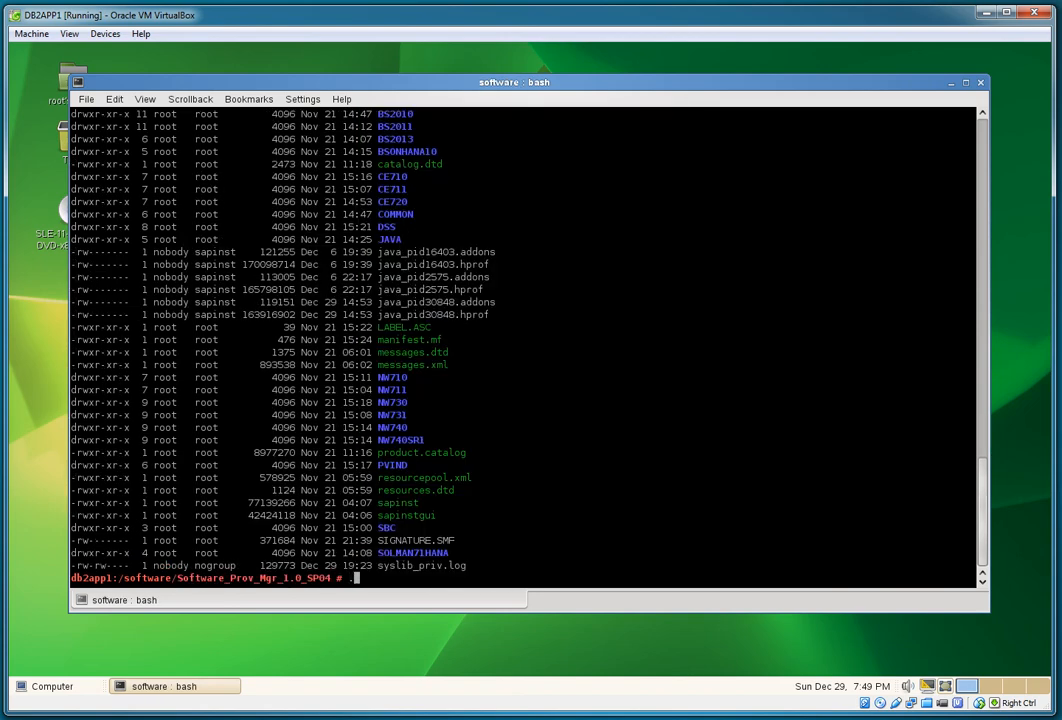
pyautogui.write('./sapint')
pyautogui.press('Return')
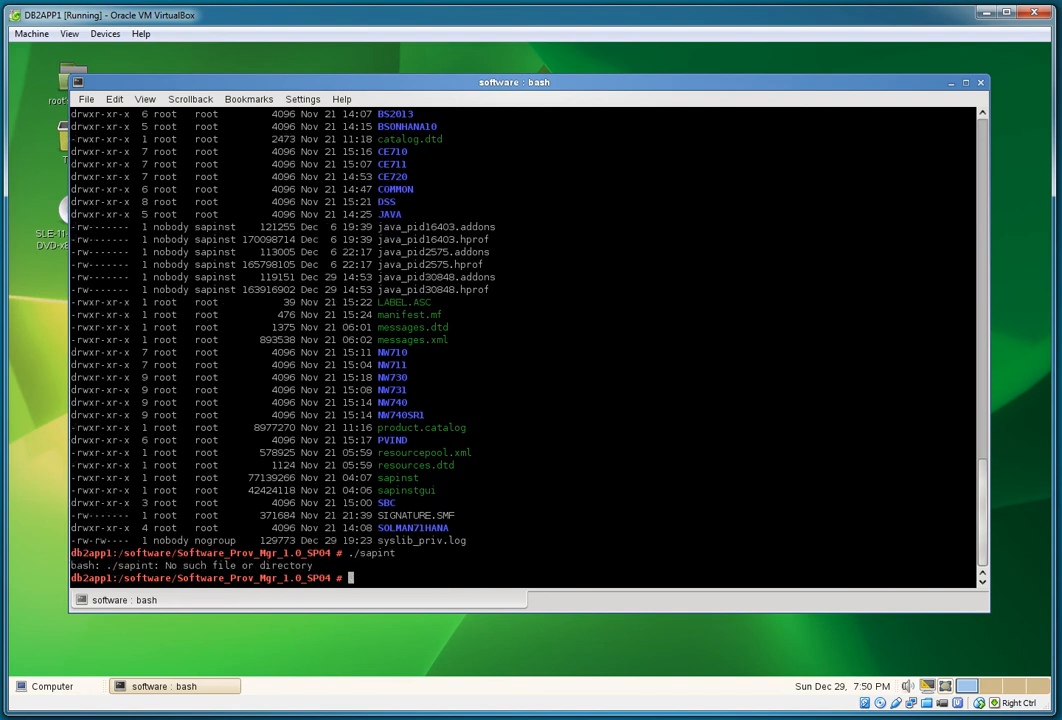
pyautogui.write('./sapinst')
pyautogui.press('Return')
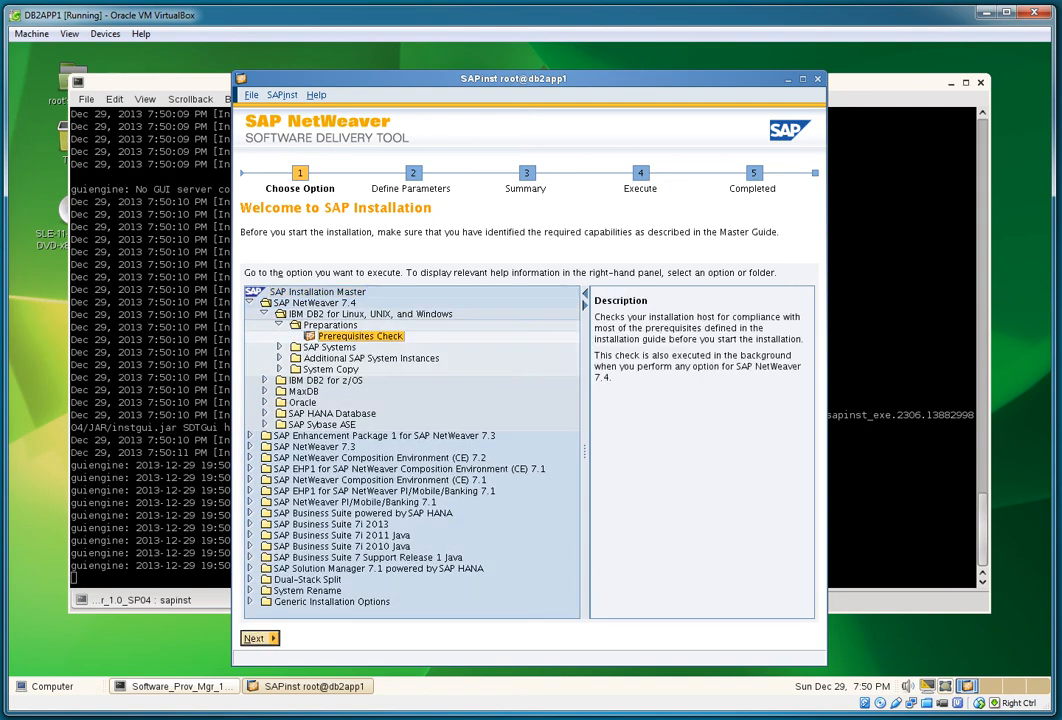
# Step: Run the Prerequisites Check for Primary, Central Services and Additional application server instances on IBM DB2
pyautogui.click(260, 638)
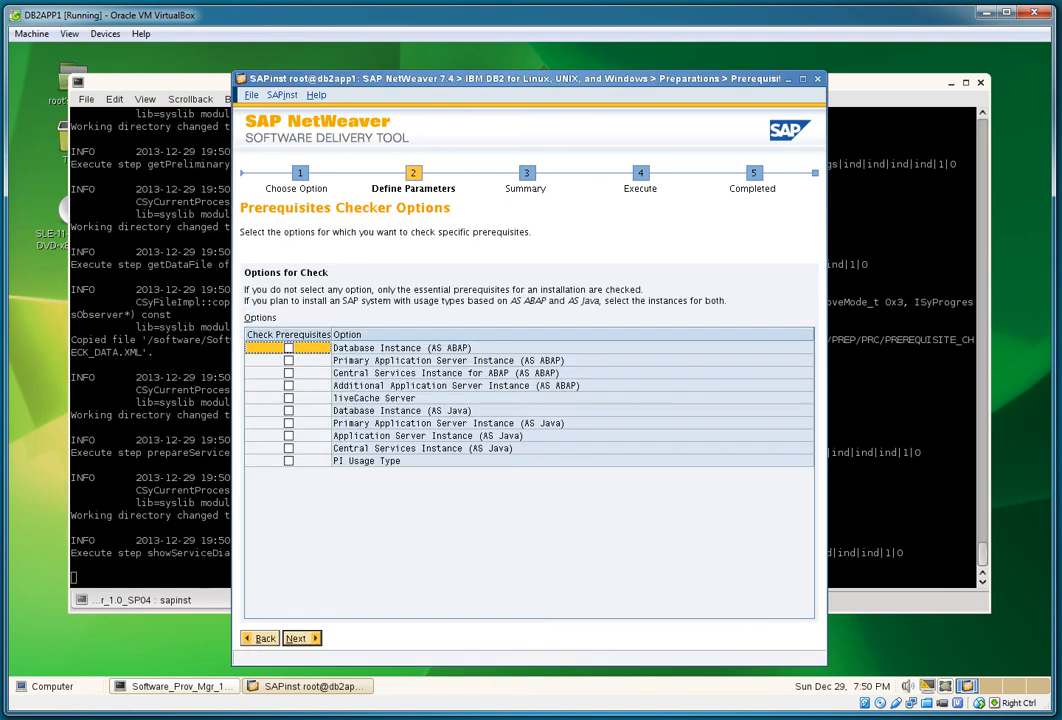
pyautogui.click(289, 360)
pyautogui.click(289, 373)
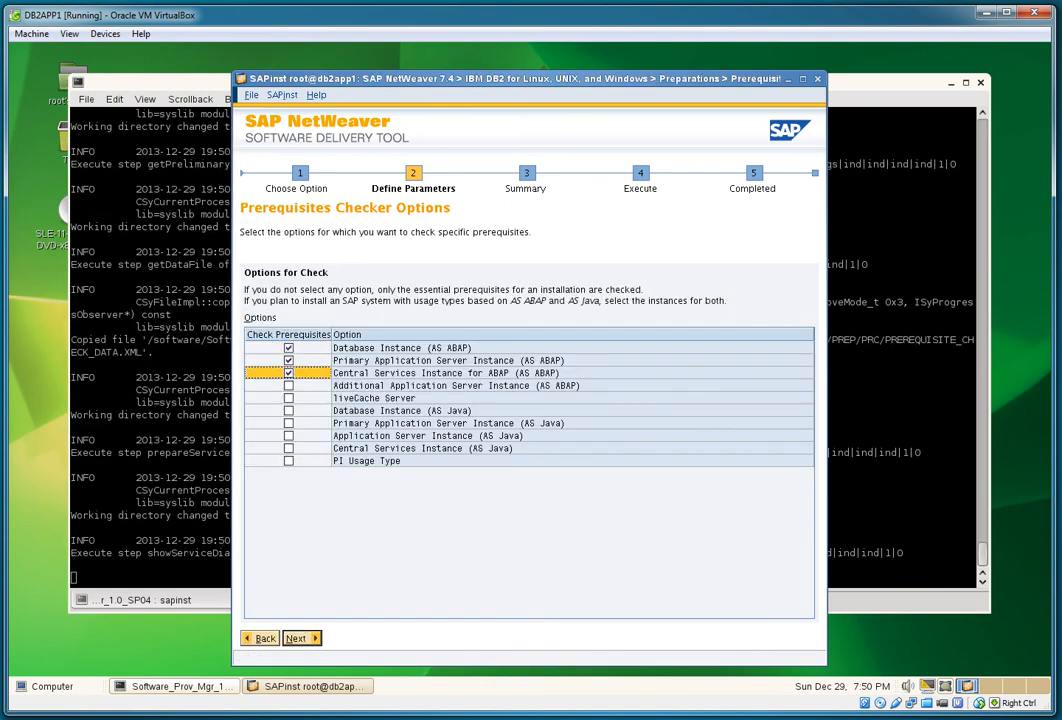
pyautogui.click(289, 385)
pyautogui.click(301, 638)
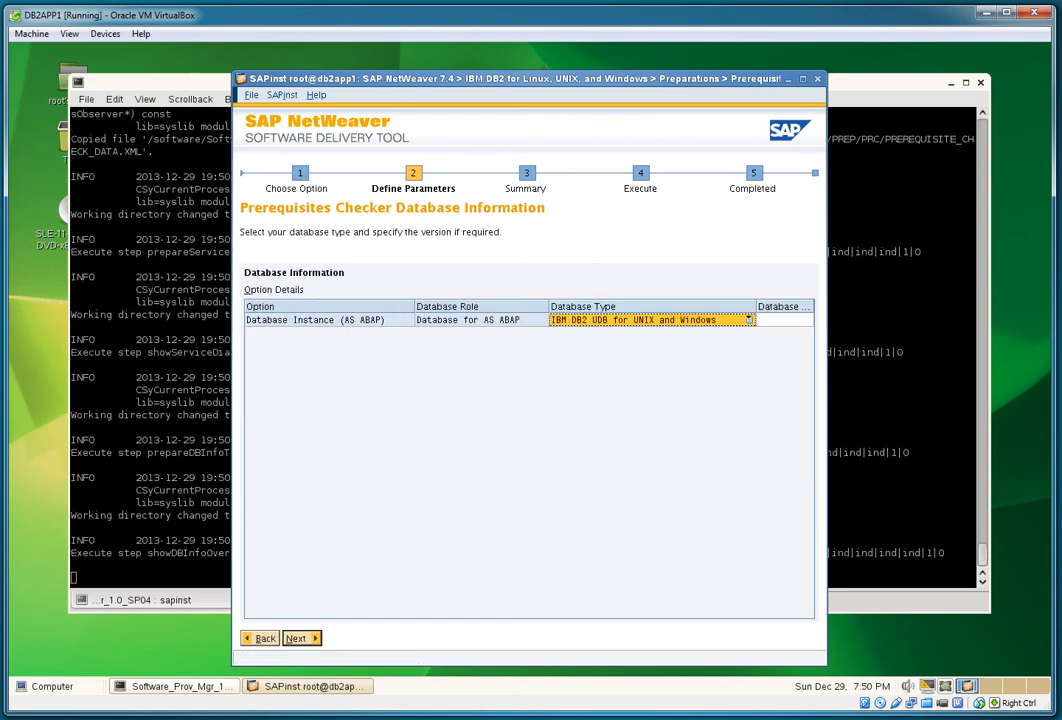
pyautogui.click(301, 638)
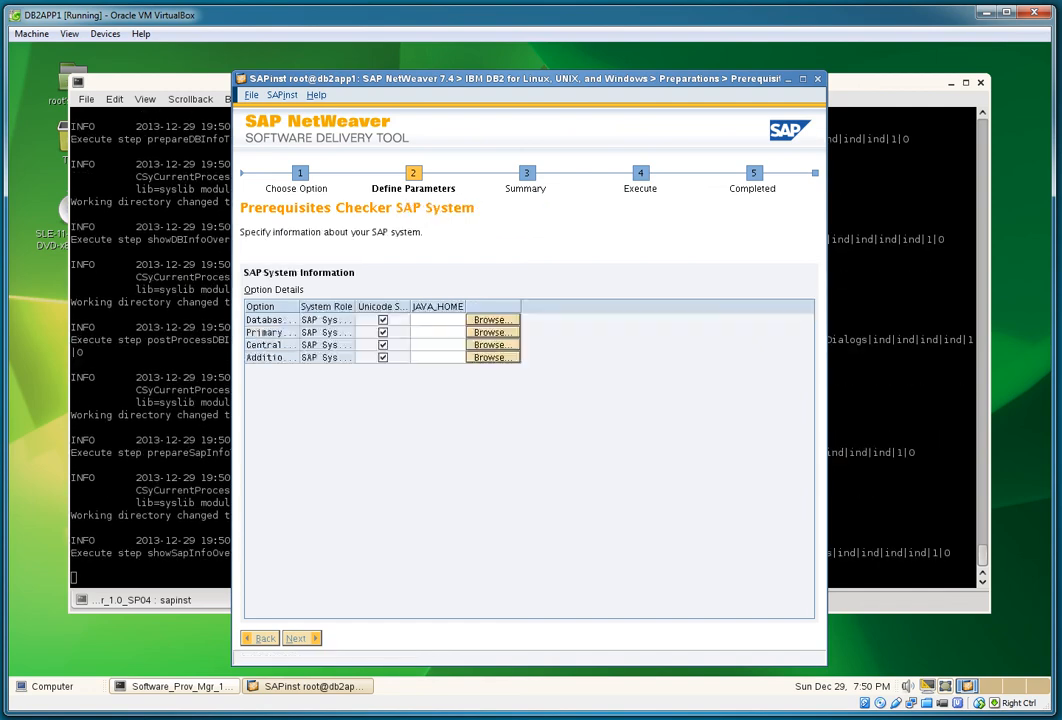
# Step: Point the UC Kernel NW740 package location to the SAP Kernel 7.40 Linux folder under /software
pyautogui.click(301, 638)
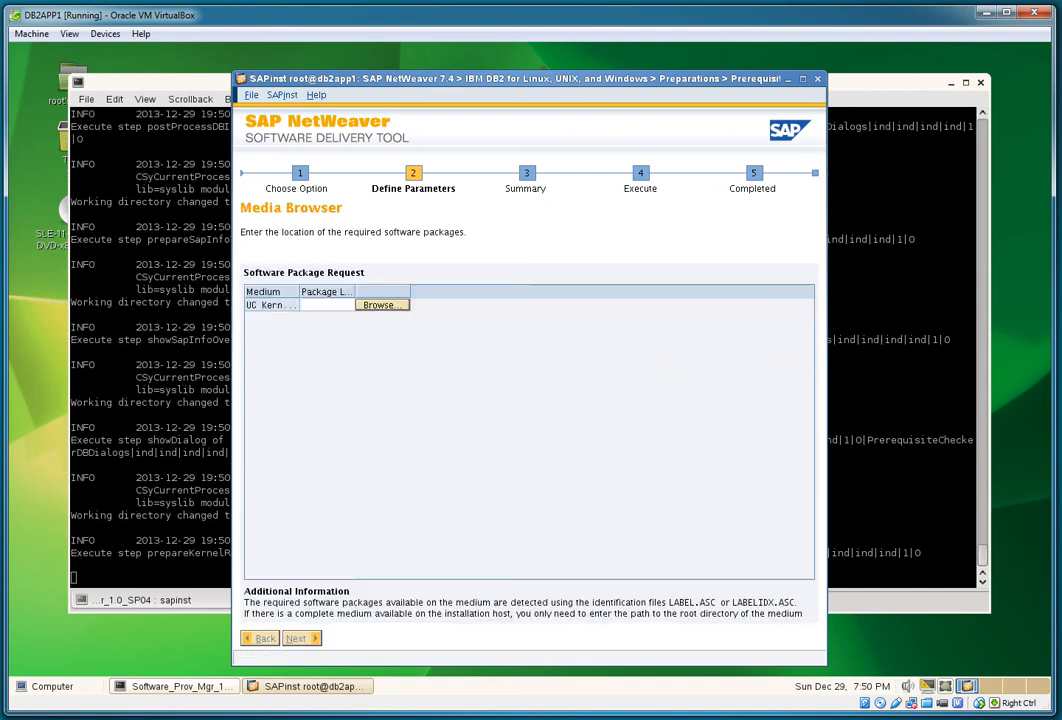
pyautogui.click(788, 305)
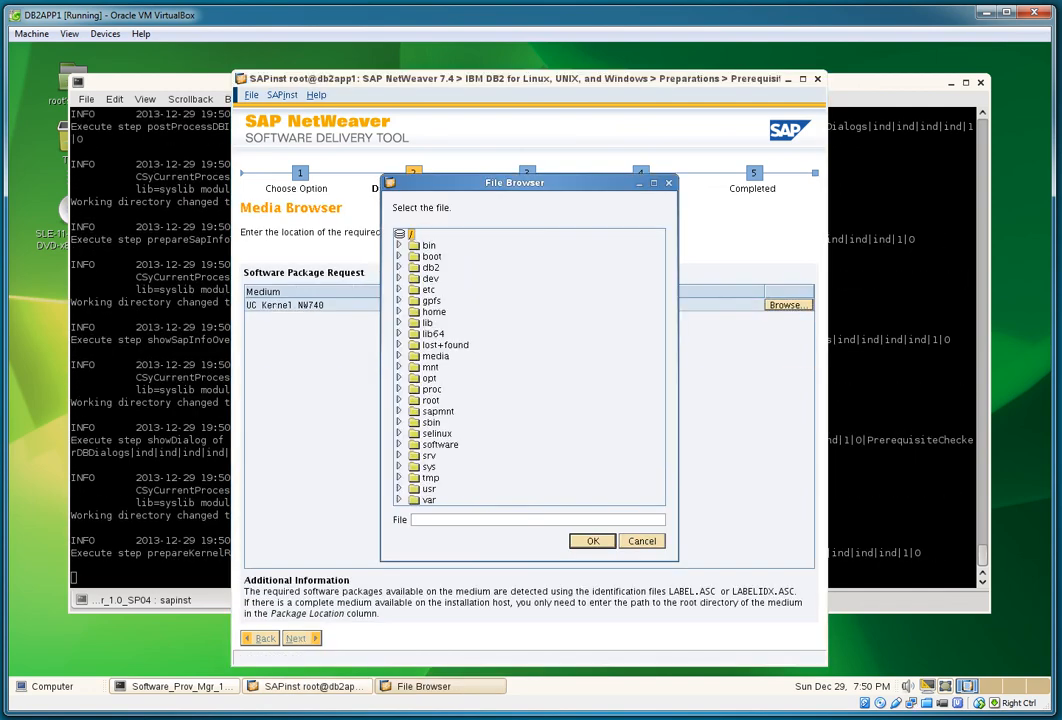
pyautogui.click(399, 444)
pyautogui.scroll(-8, 525, 367)
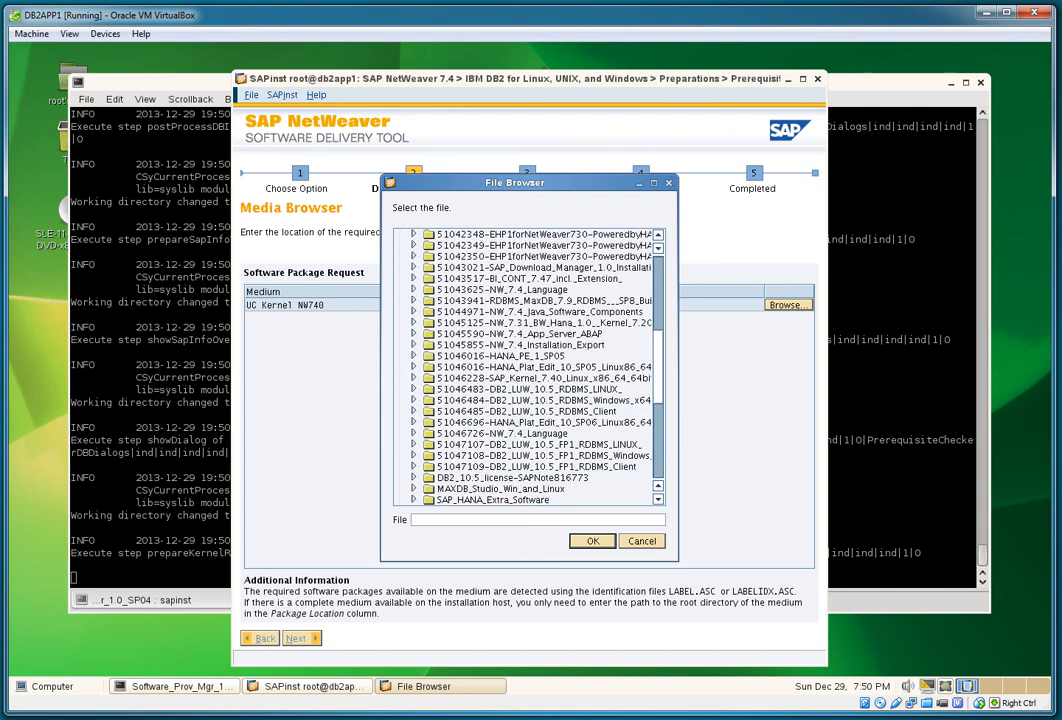
pyautogui.click(543, 378)
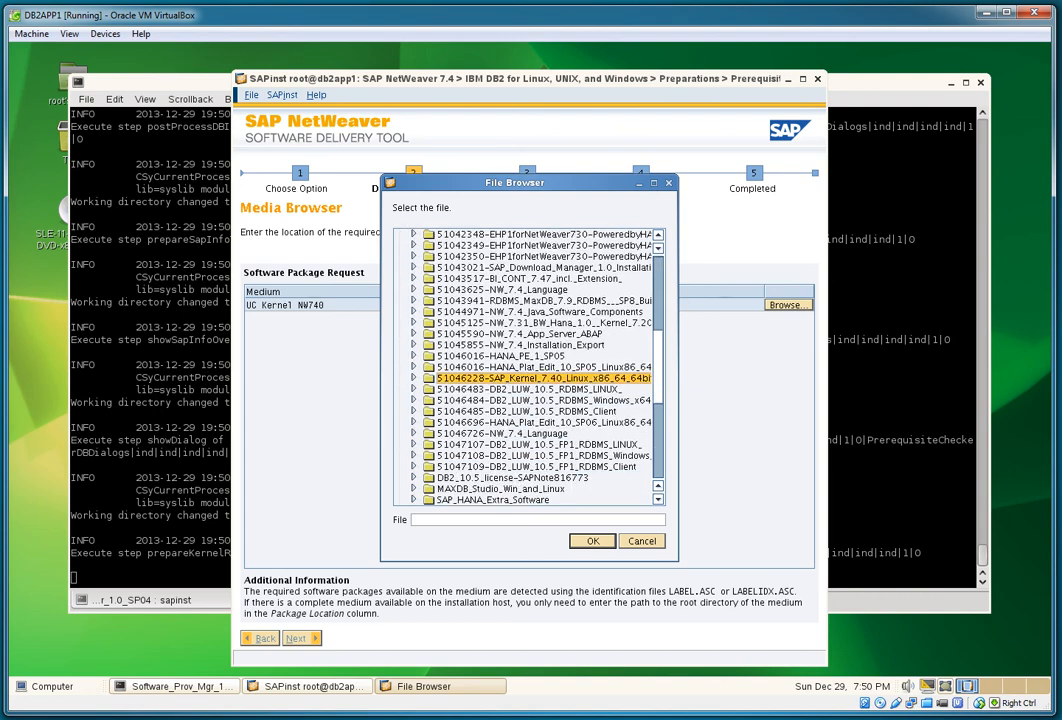
pyautogui.press('Return')
pyautogui.press('Return')
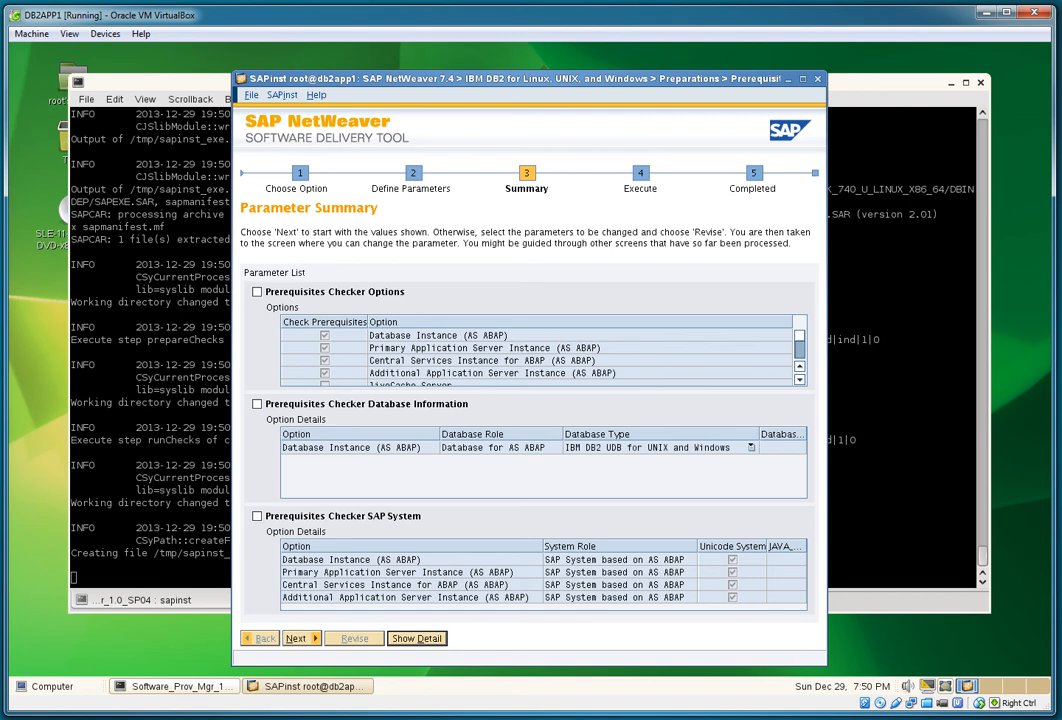
# Step: Run the prerequisites check, review the all-OK results and acknowledge the completion message
pyautogui.hotkey('alt', 'n')
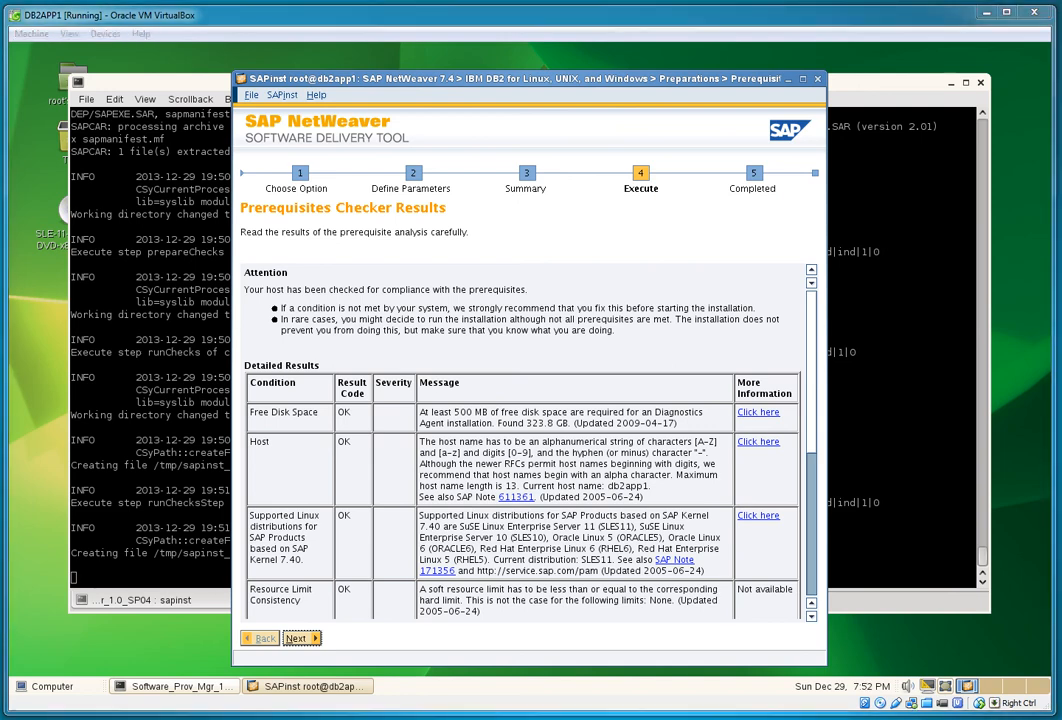
pyautogui.scroll(-5, 520, 450)
pyautogui.scroll(-3, 522, 442)
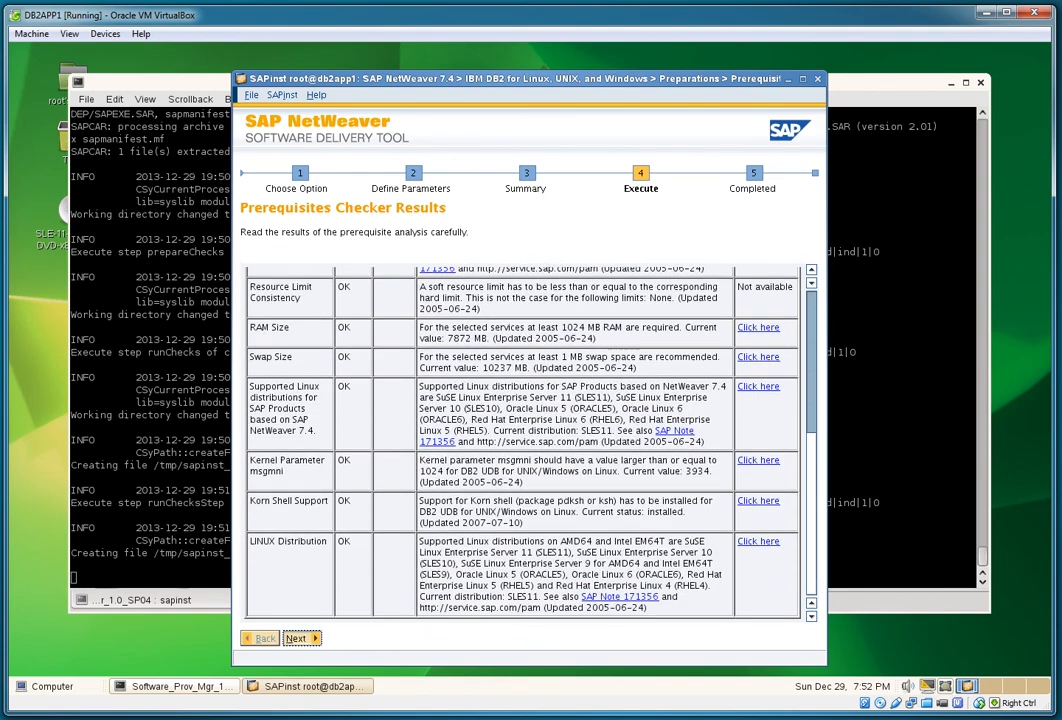
pyautogui.click(302, 638)
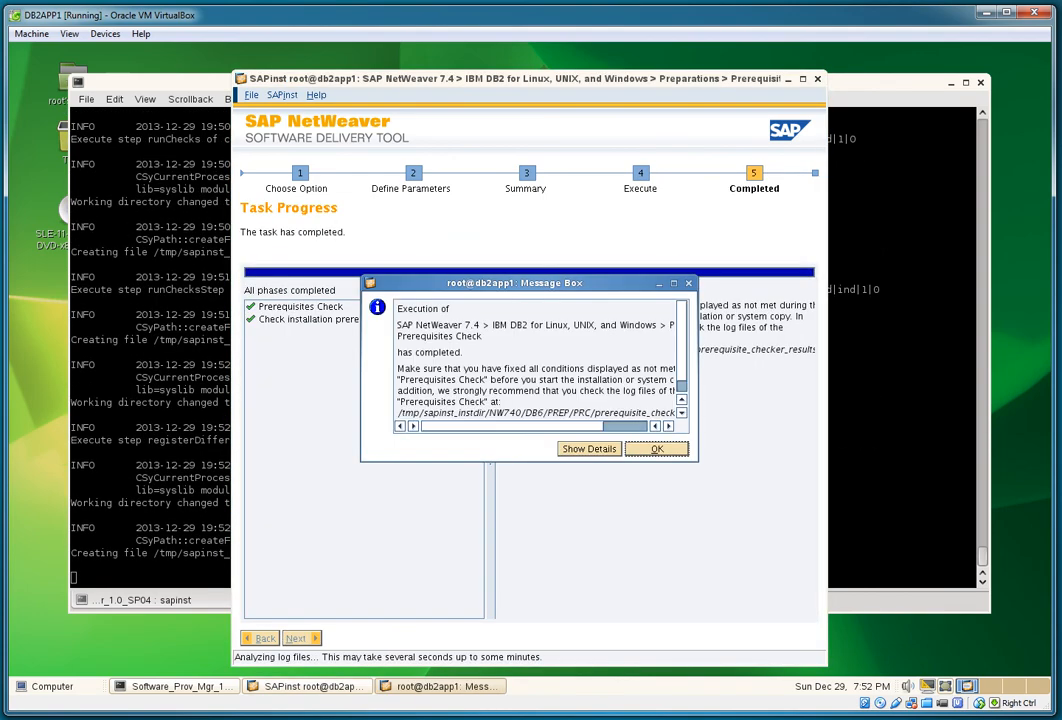
pyautogui.click(657, 448)
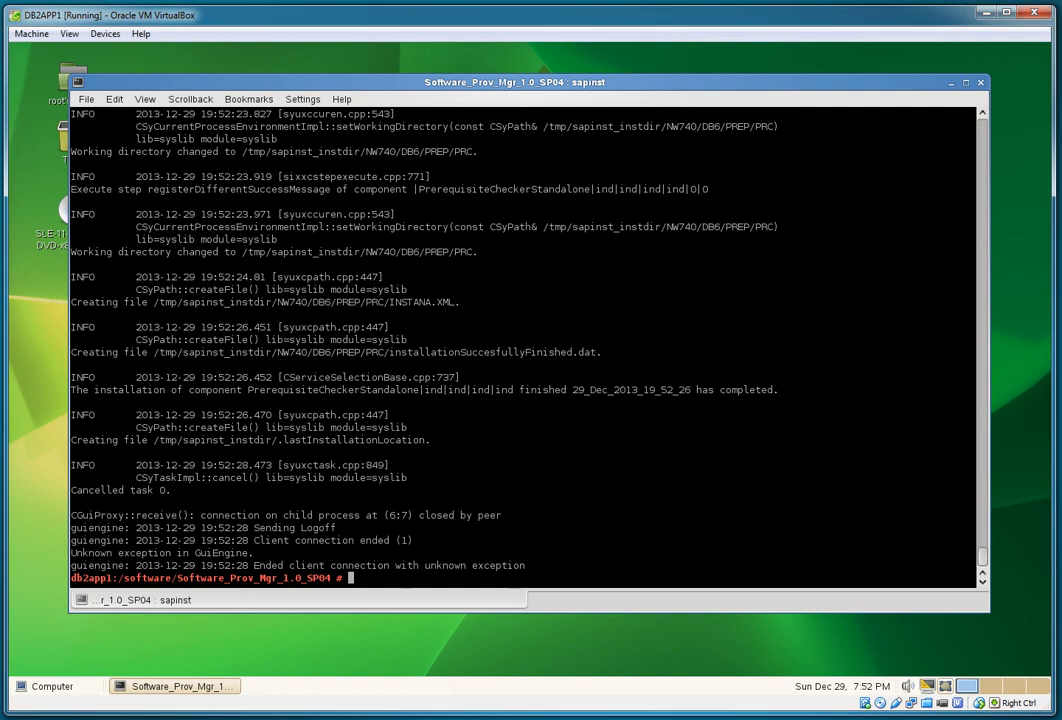
# Step: Export SAPINST_USE_HOSTNAME=db2sap-ascs and relaunch ./sapinst
pyautogui.write('export SAPINST_USE_HOSTNAME=db2sap-ascs')
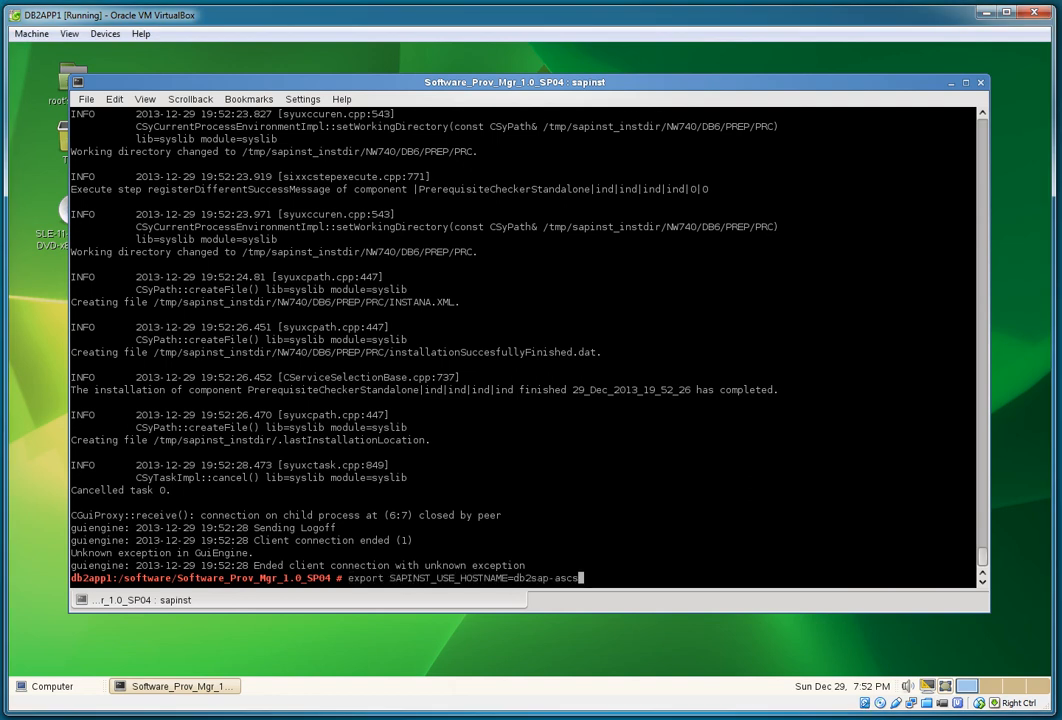
pyautogui.press('Return')
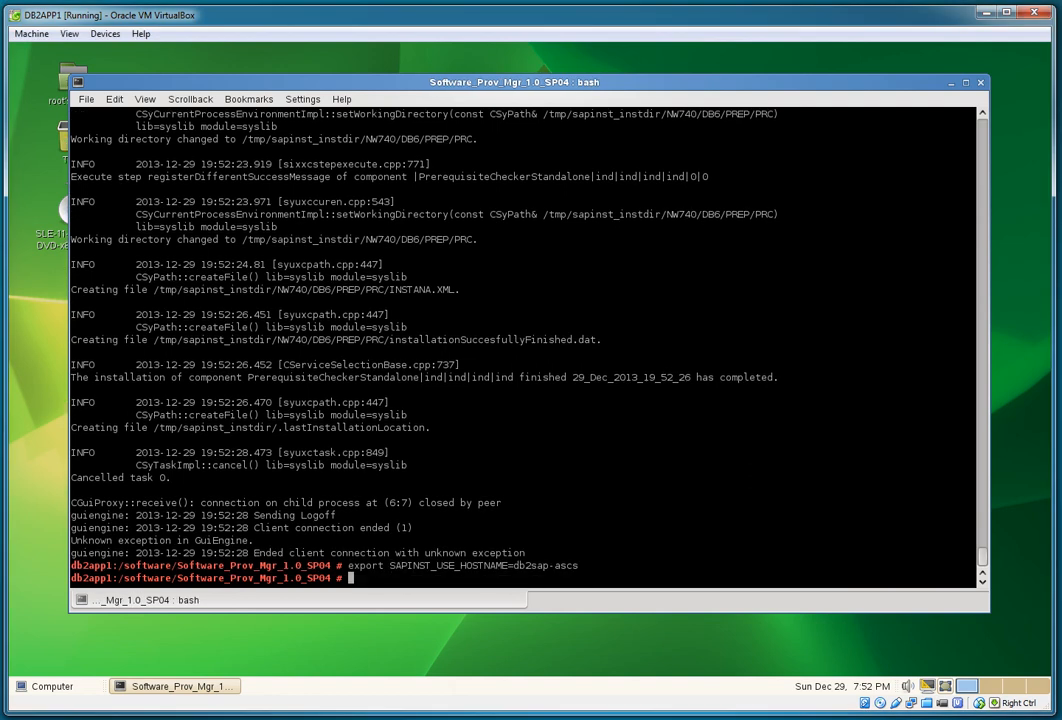
pyautogui.write('./sapinst')
pyautogui.press('Return')
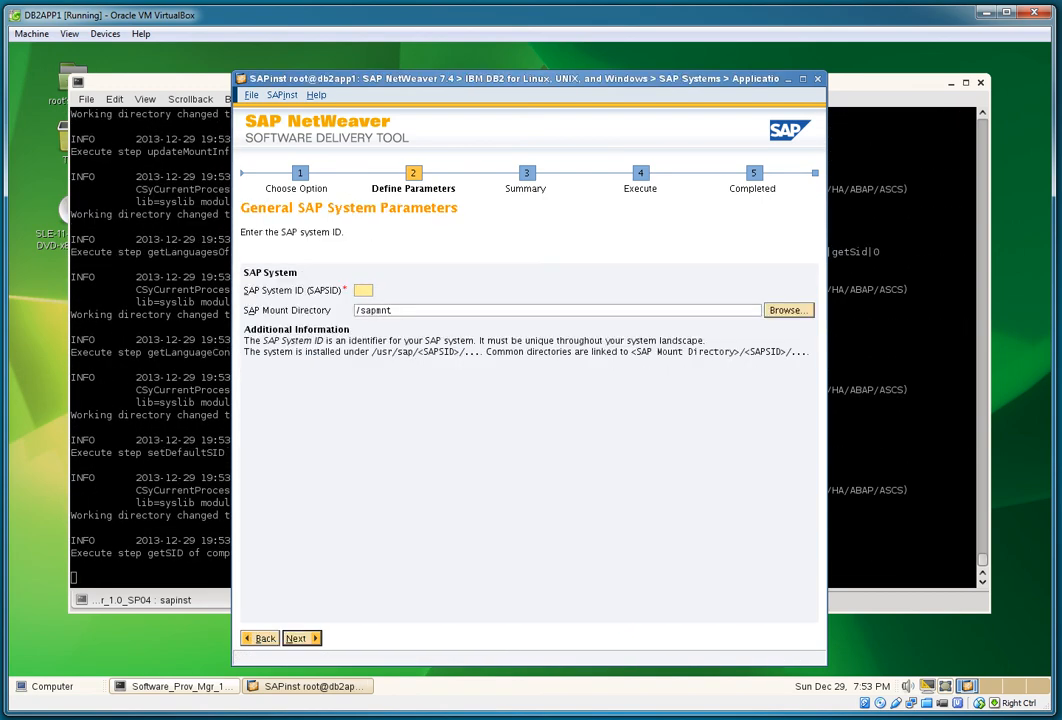
# Step: Enter T01 as the SAP system ID and accept the gallifrey DNS domain
pyautogui.write('T01')
pyautogui.press('Return')
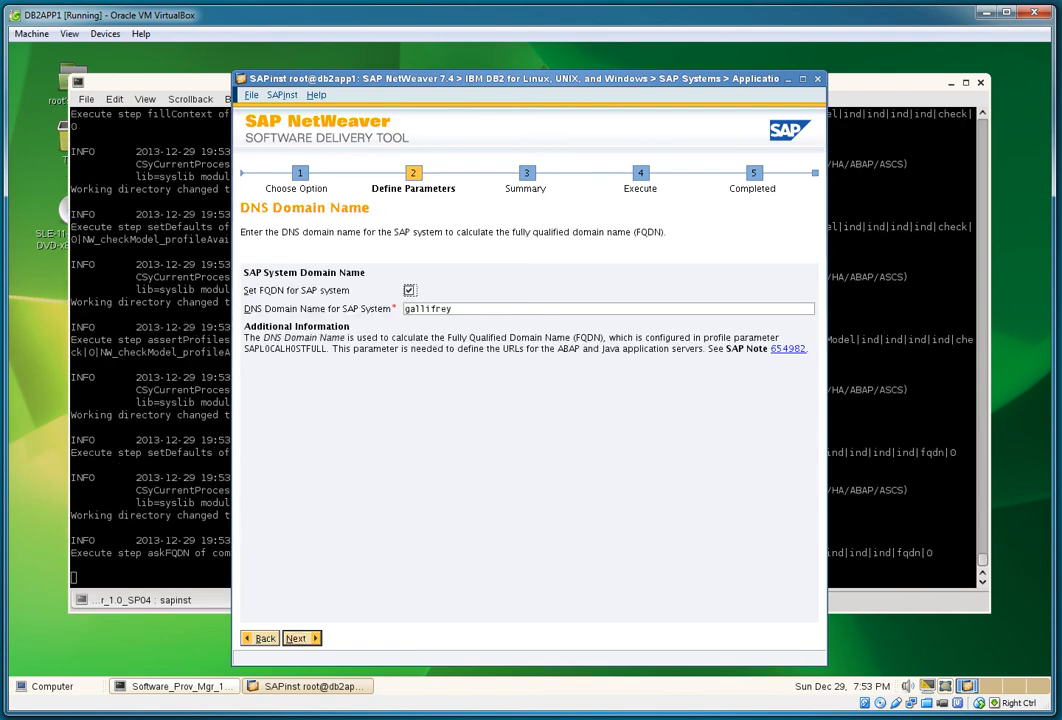
pyautogui.press('Return')
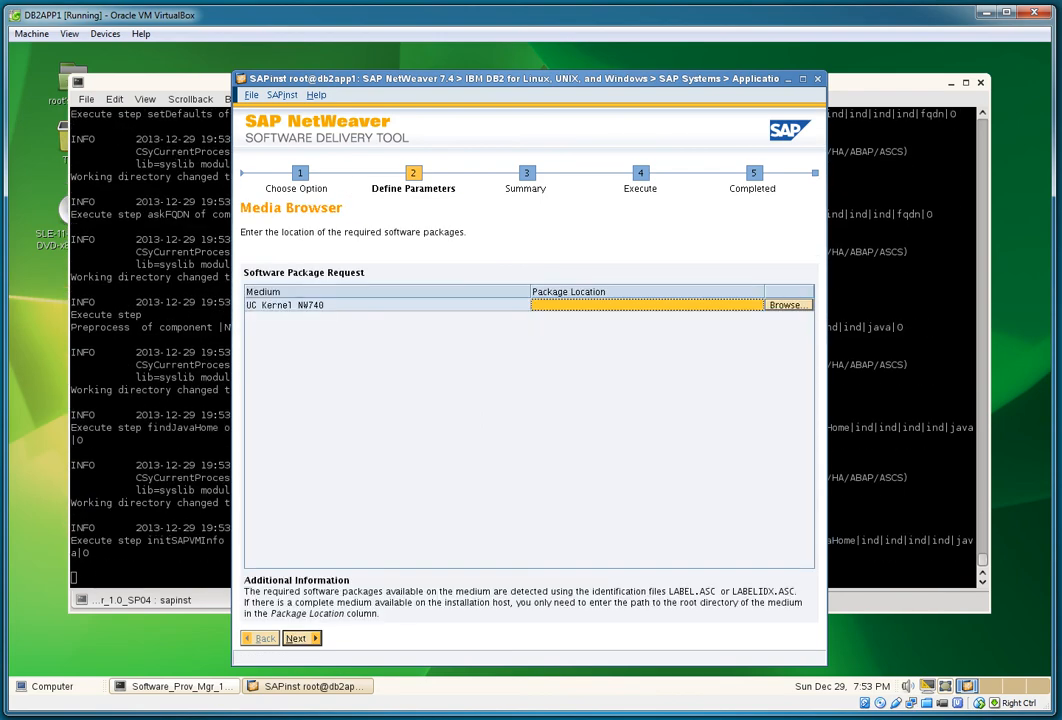
# Step: Set the kernel package location to the SAP Kernel 7.40 Linux folder under /software
pyautogui.click(788, 305)
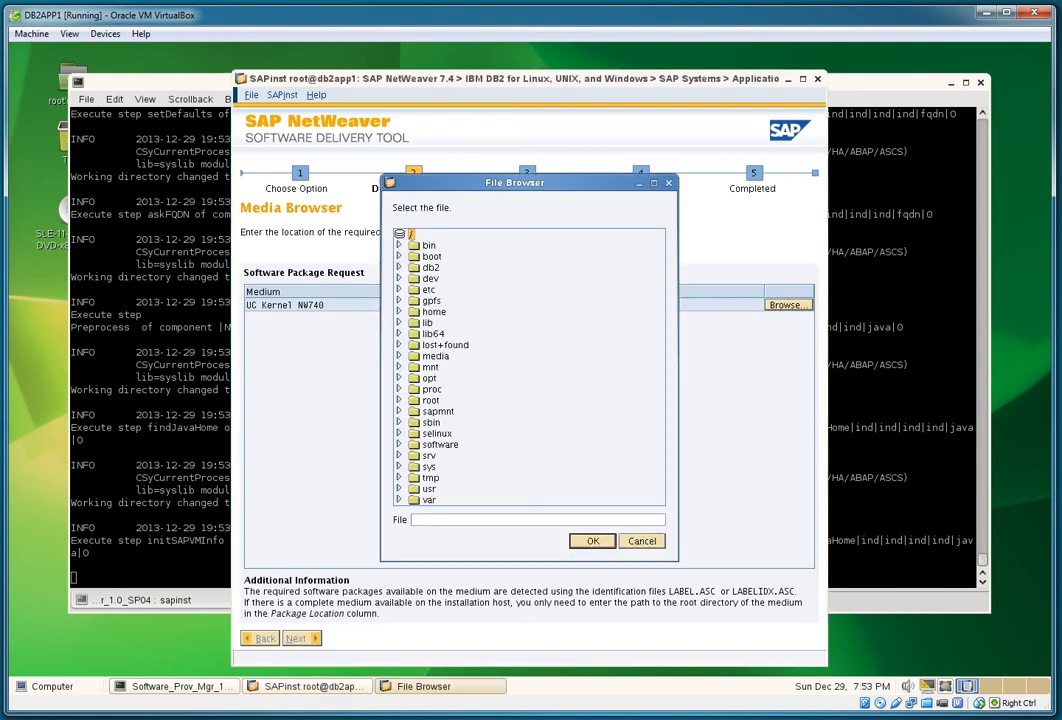
pyautogui.click(399, 444)
pyautogui.scroll(-9, 399, 444)
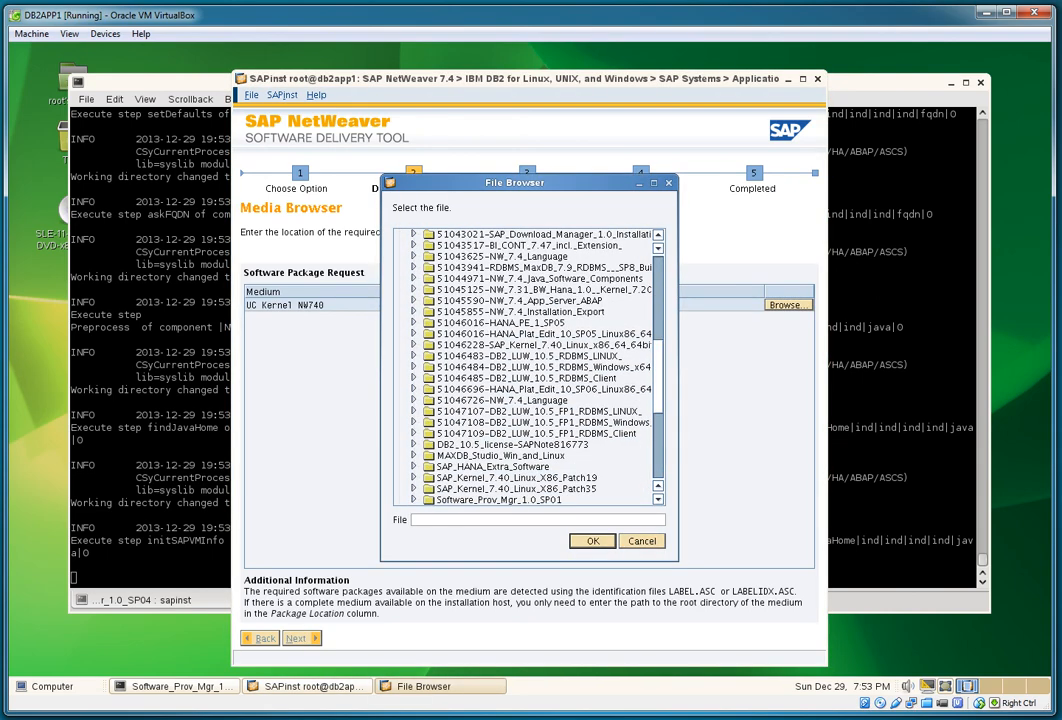
pyautogui.click(520, 344)
pyautogui.press('Return')
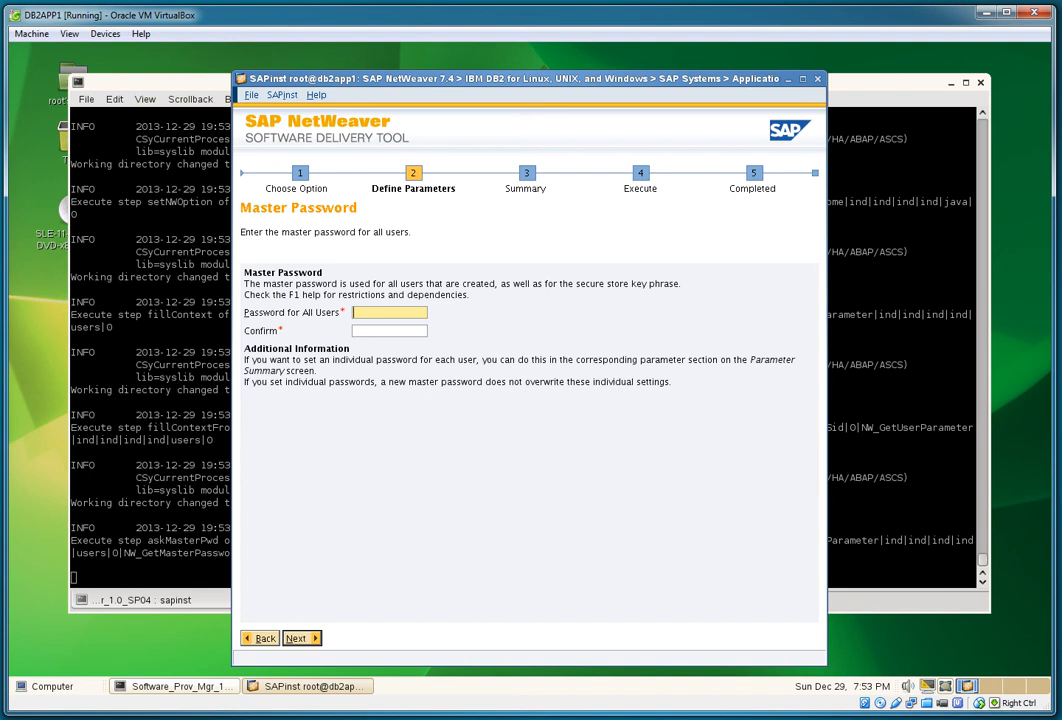
# Step: Enter and confirm the SAPinst master password
pyautogui.write('**********')
pyautogui.press('Tab')
pyautogui.write('********')
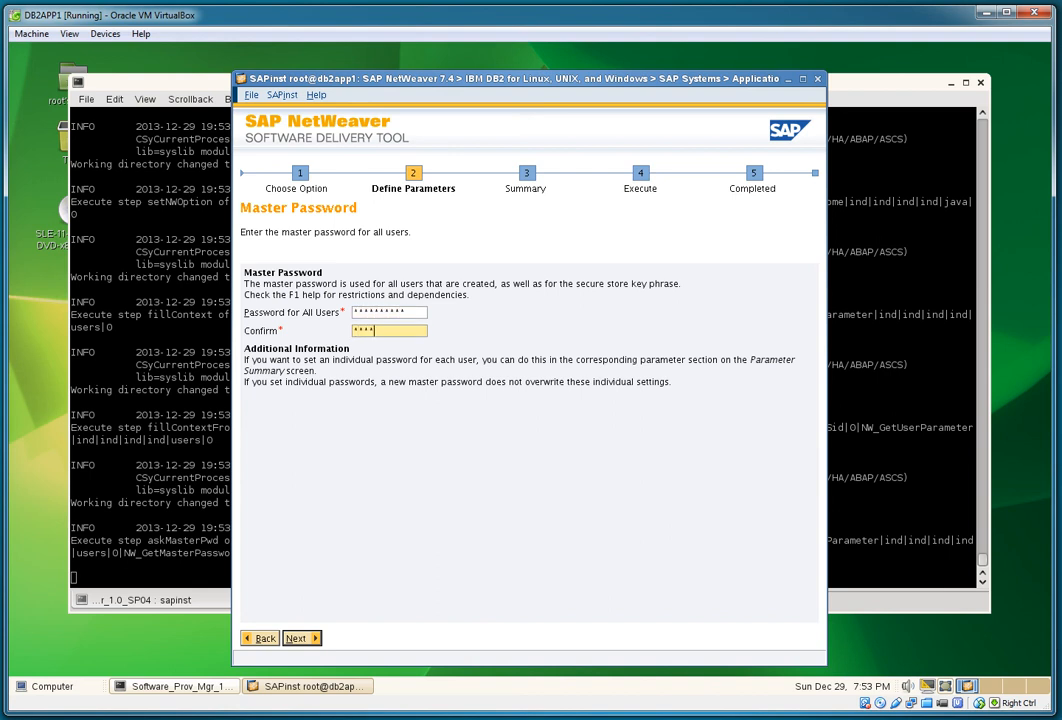
pyautogui.write('**')
pyautogui.press('Return')
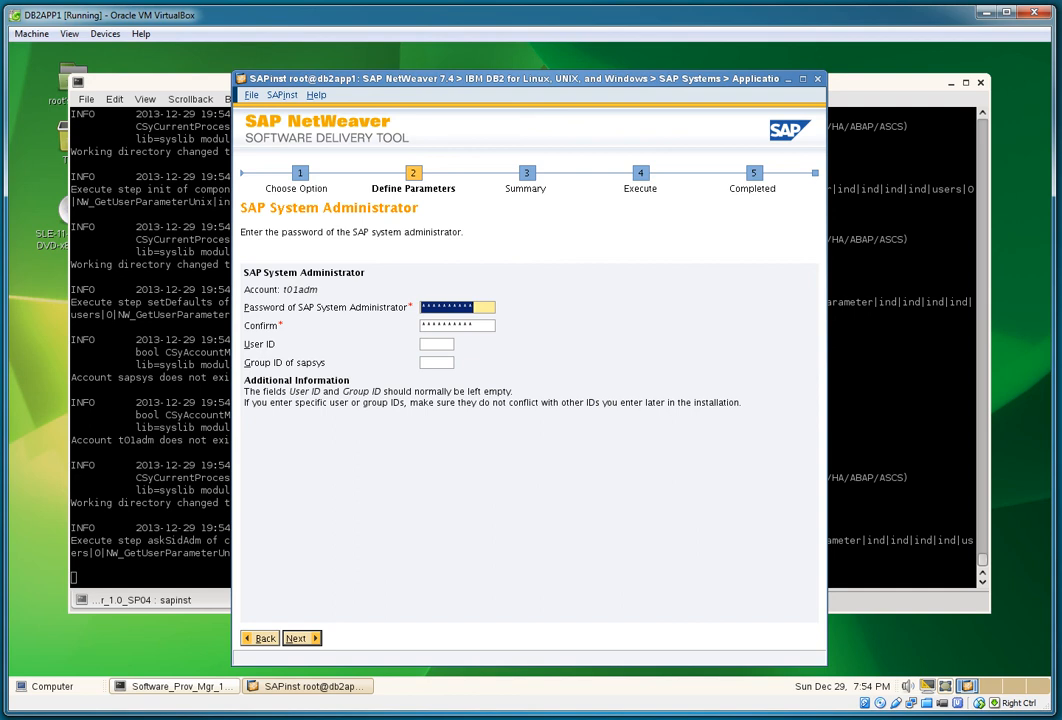
# Step: Give the SAP system administrator user ID 500 and sapsys group ID 600
pyautogui.click(436, 344)
pyautogui.write('500')
pyautogui.press('Tab')
pyautogui.write('600')
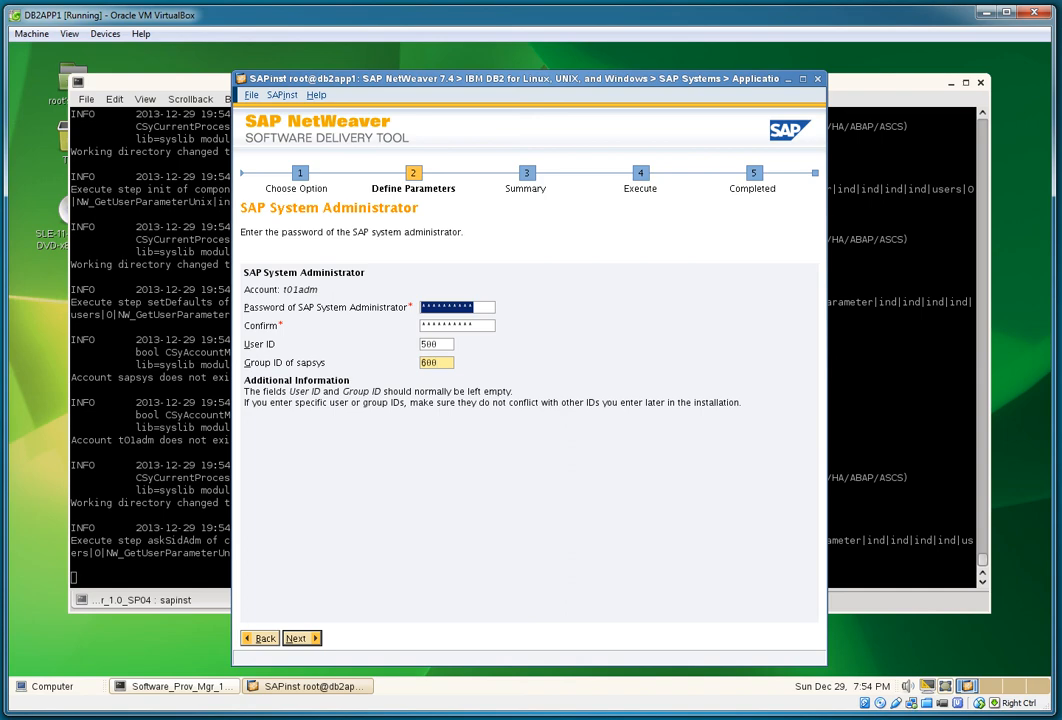
pyautogui.press('Return')
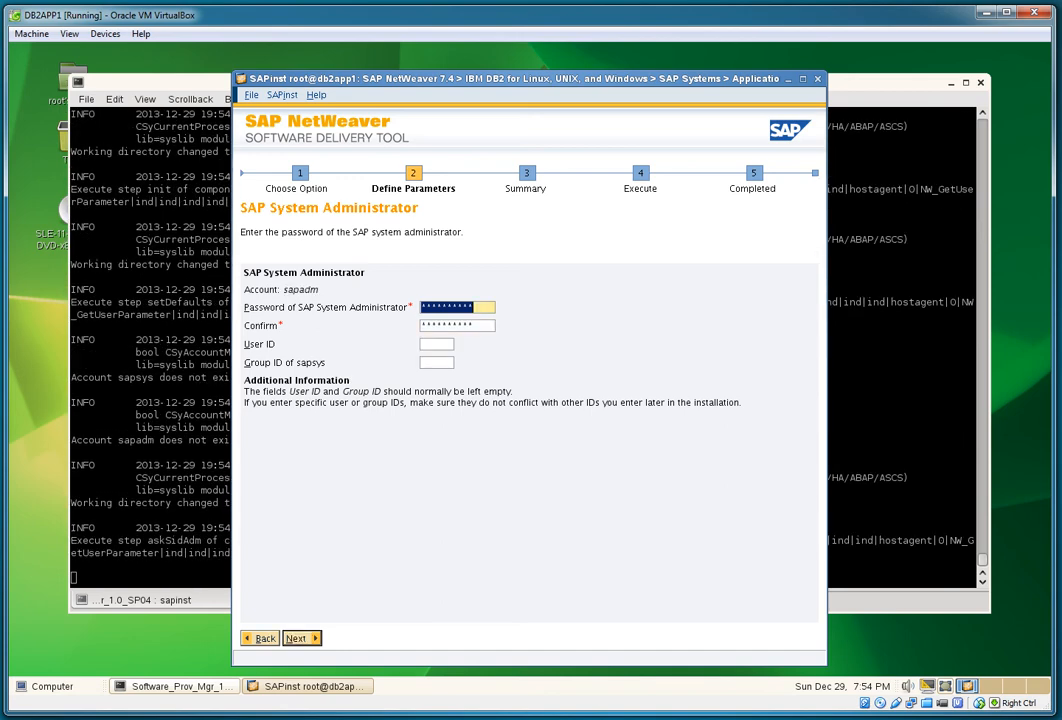
# Step: Give the host agent administrator user ID 501 and sapsys group ID 600
pyautogui.click(437, 344)
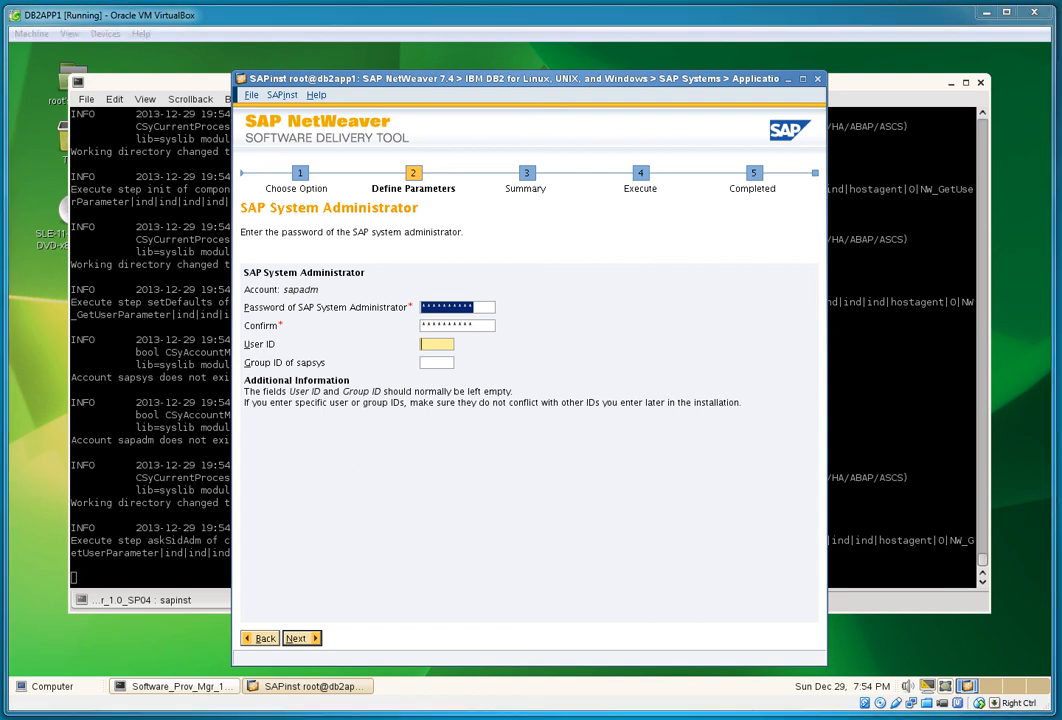
pyautogui.write('50')
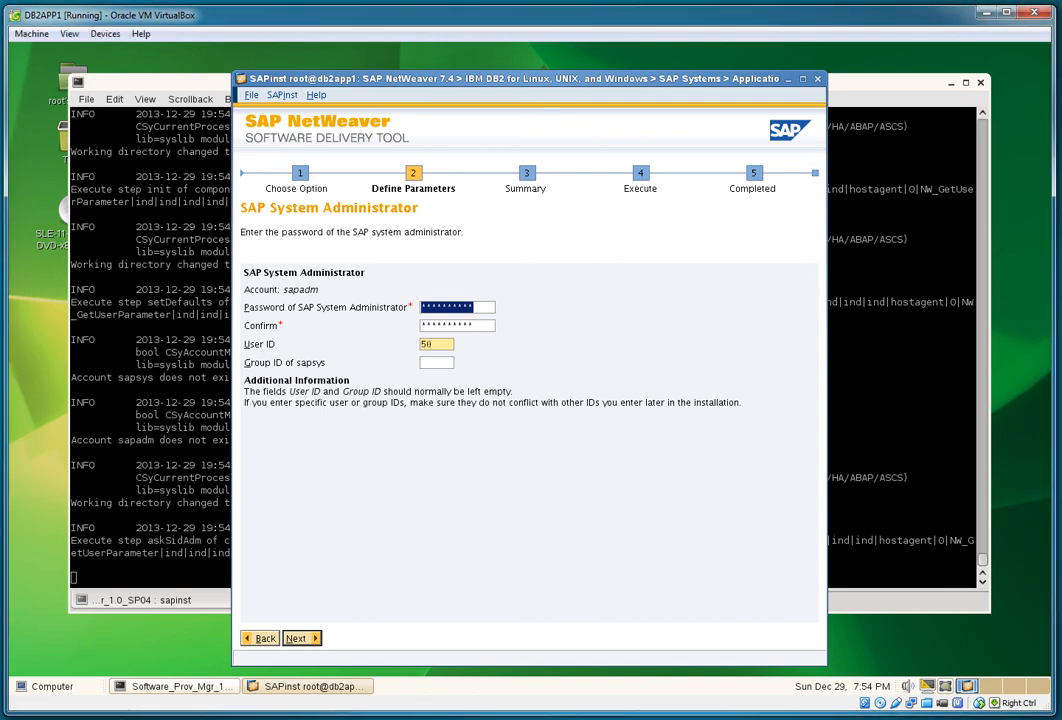
pyautogui.write('1')
pyautogui.press('Tab')
pyautogui.write('600')
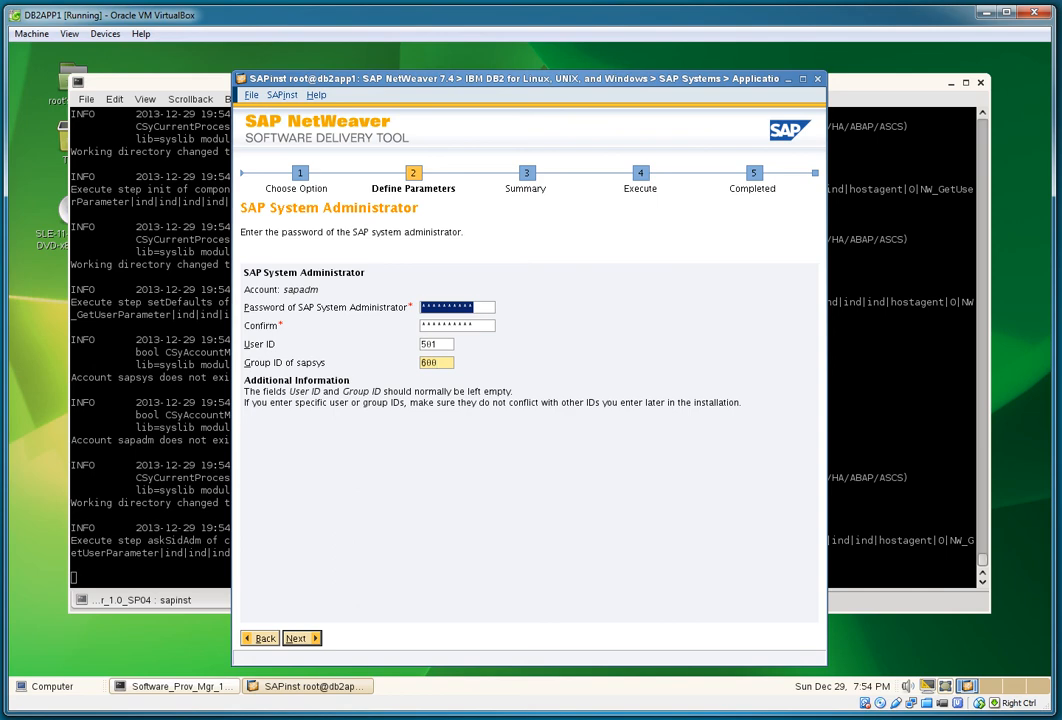
pyautogui.press('Return')
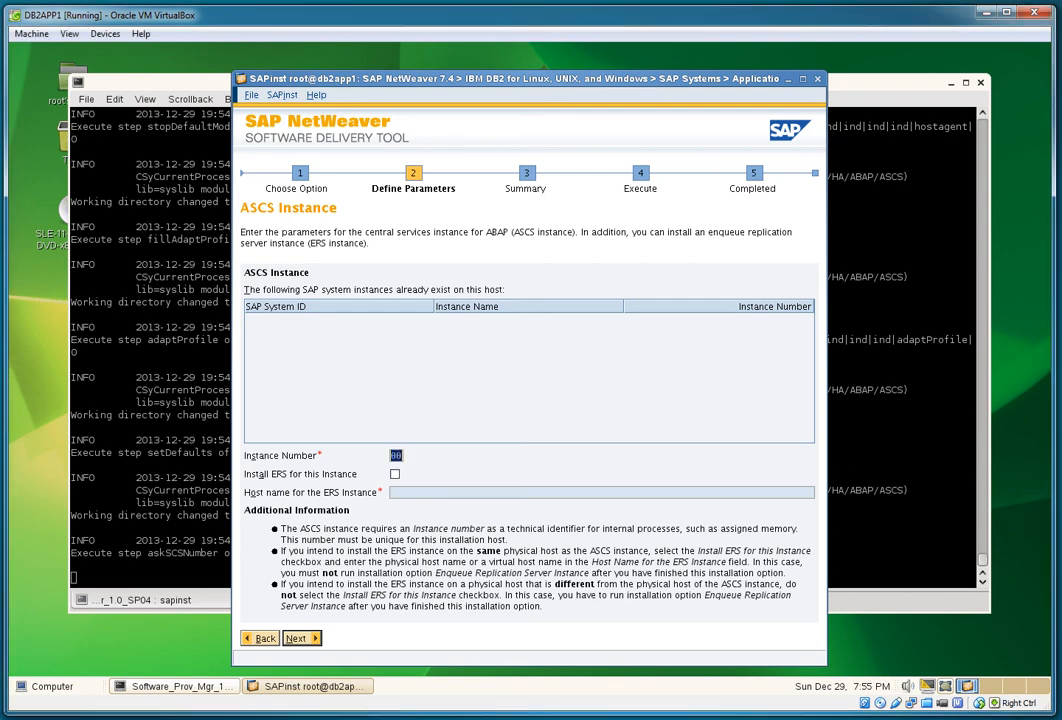
# Step: Set ASCS instance number 10 and enable an ERS instance with host name b2sap-ers
pyautogui.write('10')
pyautogui.click(395, 474)
pyautogui.click(600, 492)
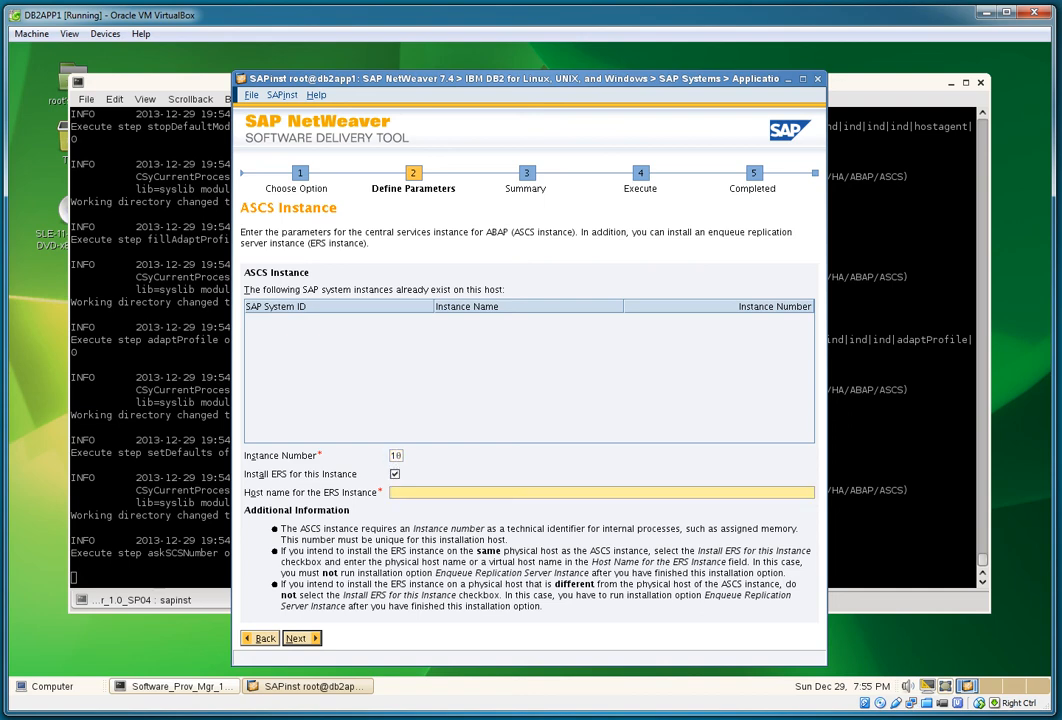
pyautogui.write('b2sap-ers')
pyautogui.press('Return')
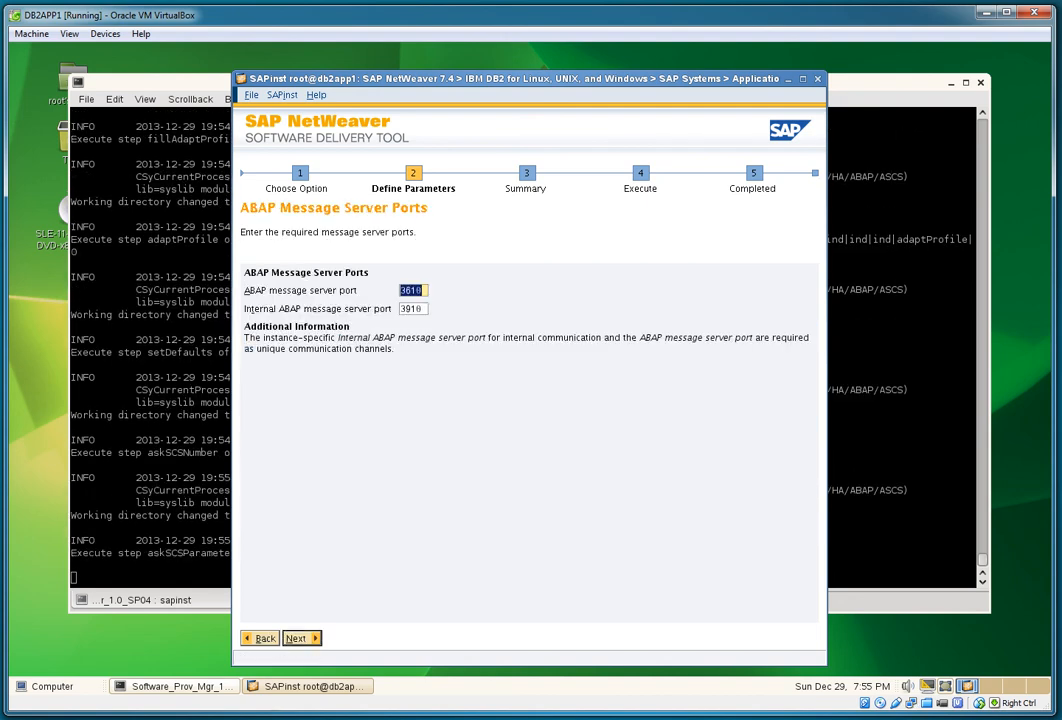
# Step: Accept the default message server ports, ERS instance number 20, and unpacking SAPEXE.SAR
pyautogui.press('Return')
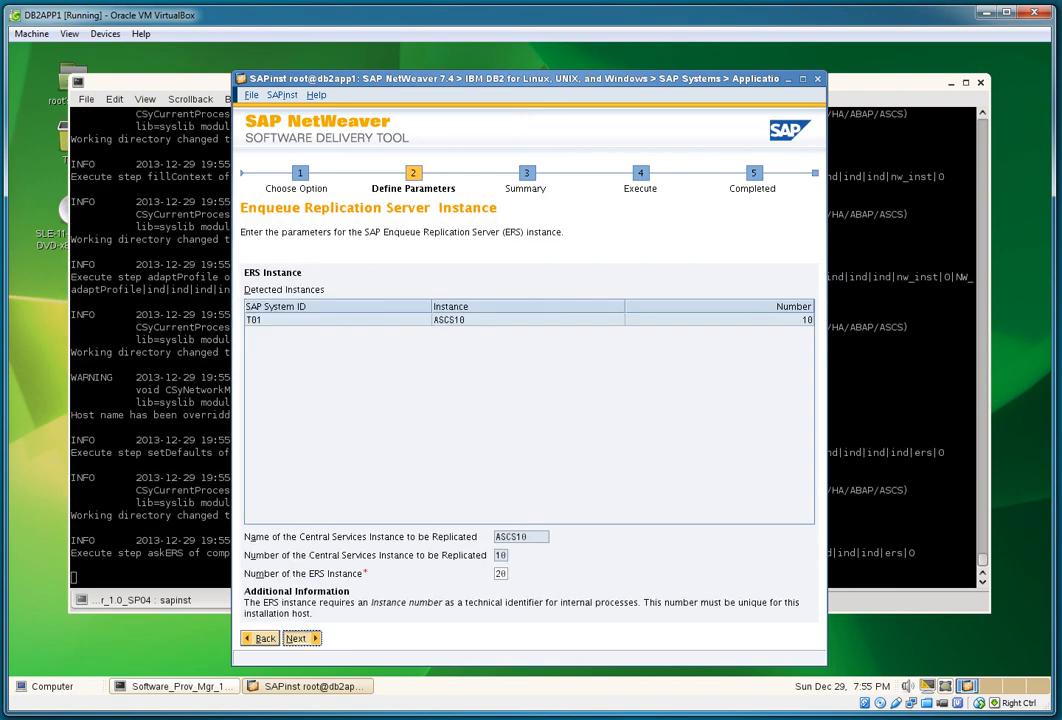
pyautogui.press('Return')
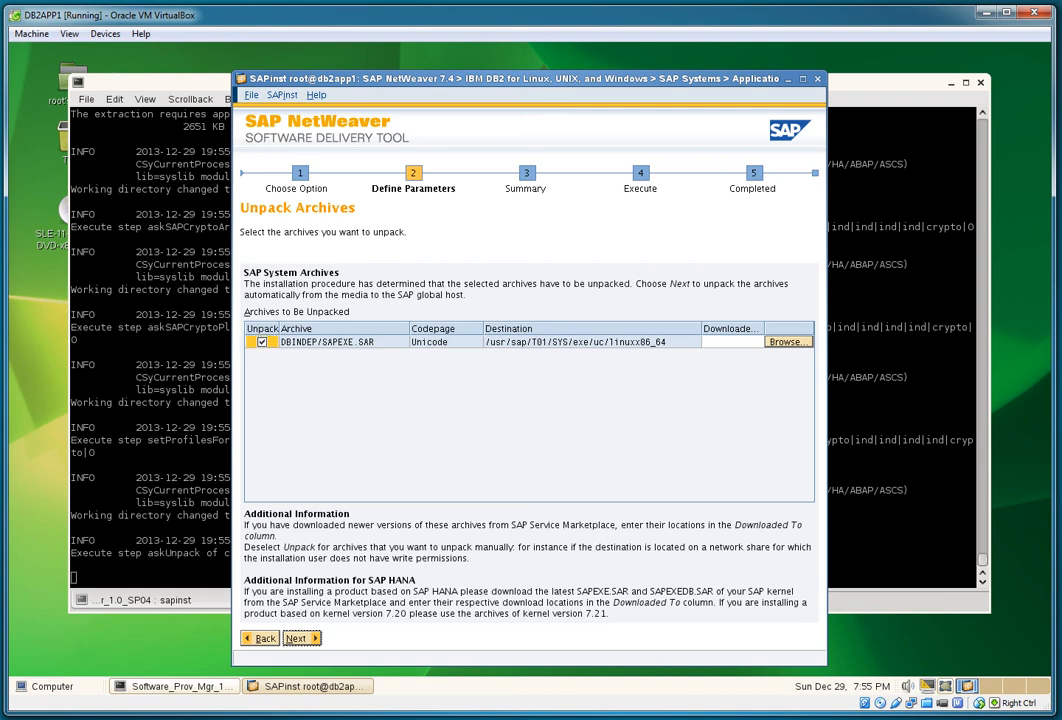
pyautogui.press('Return')
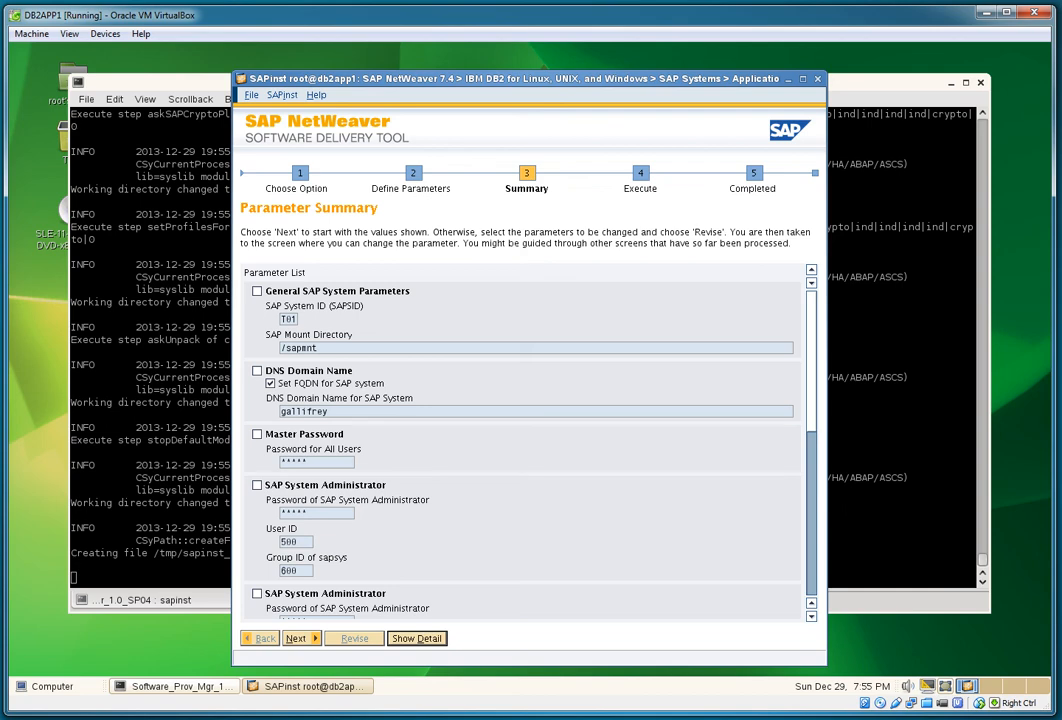
# Step: Review the parameter summary, run the ASCS installation, and acknowledge its completion message
pyautogui.scroll(-10, 525, 440)
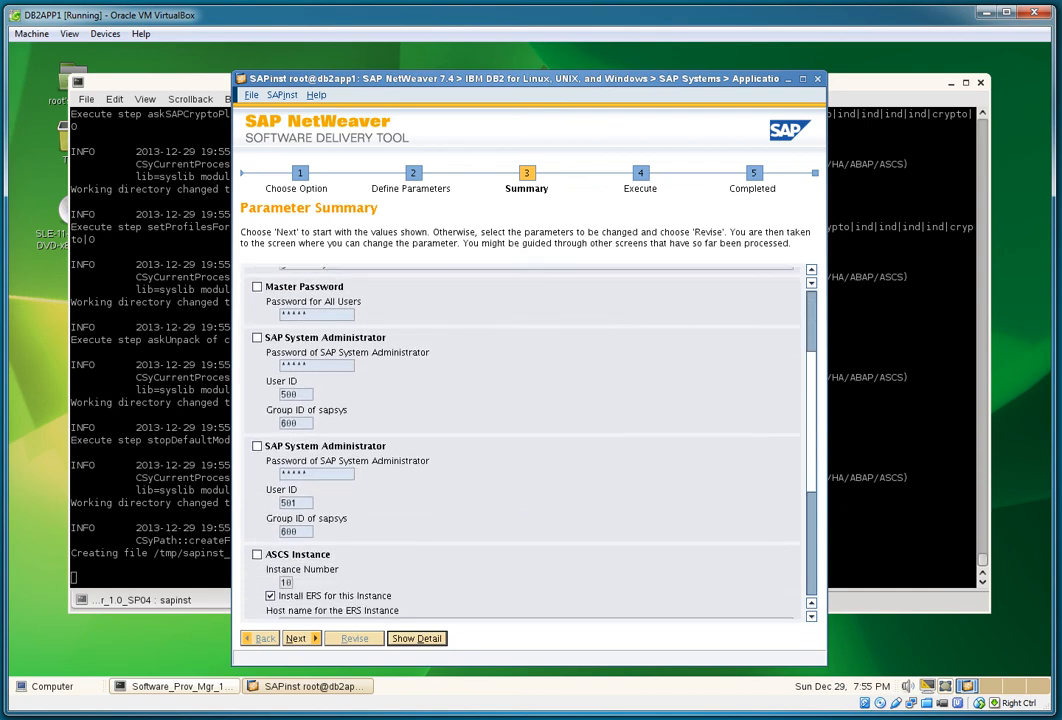
pyautogui.scroll(10, 525, 440)
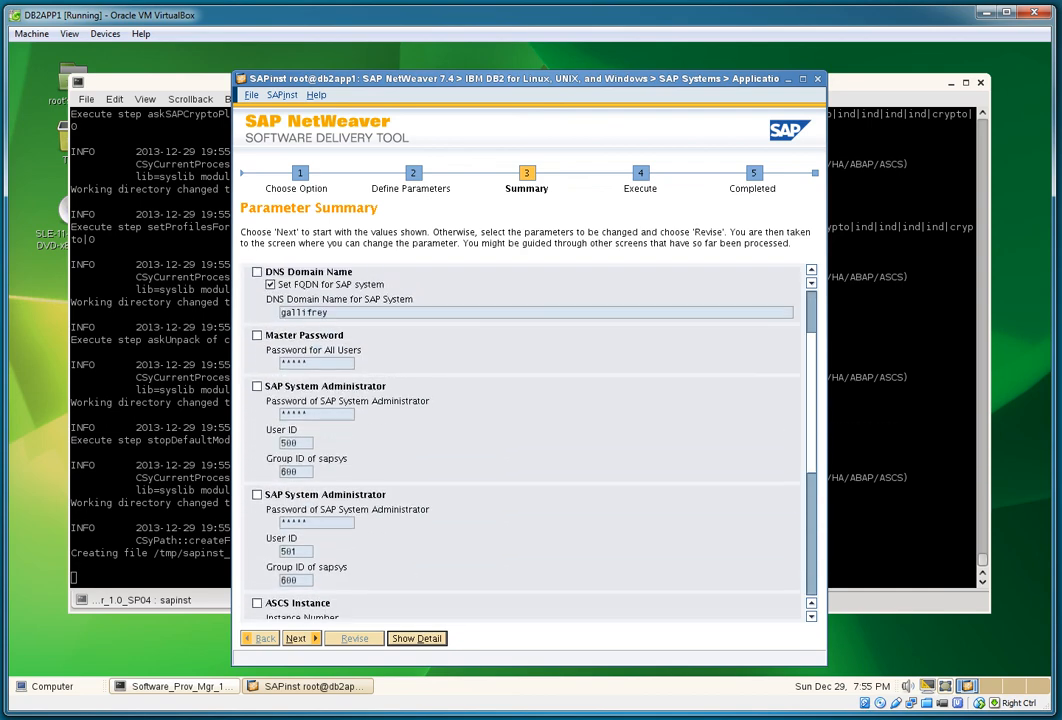
pyautogui.press('Return')
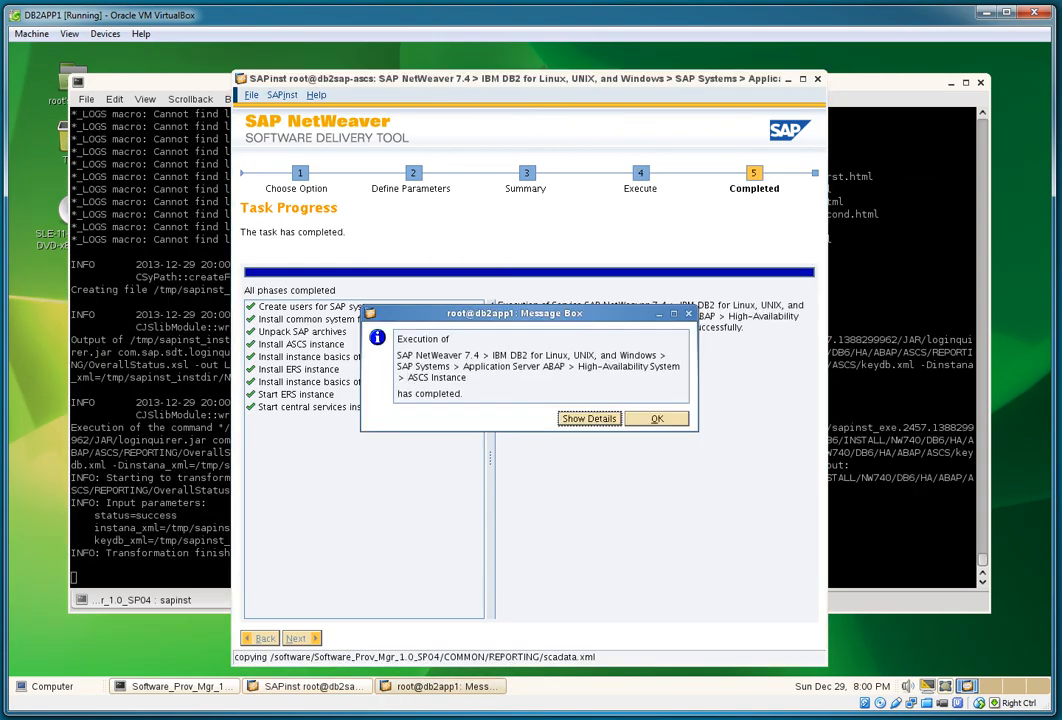
pyautogui.press('Tab')
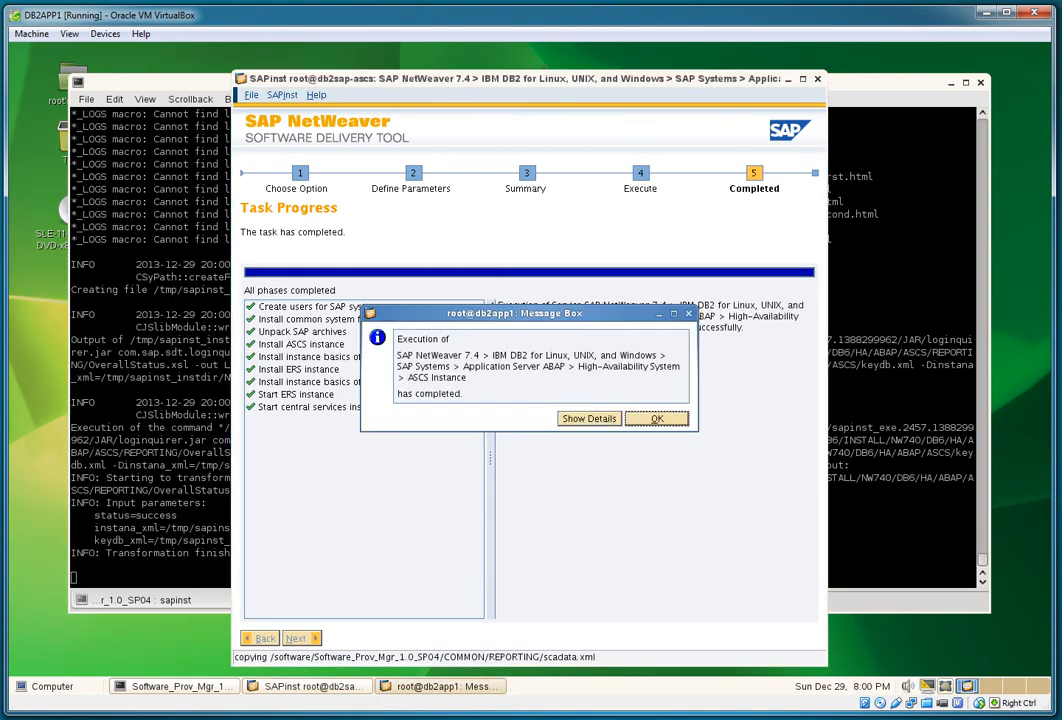
pyautogui.press('Return')
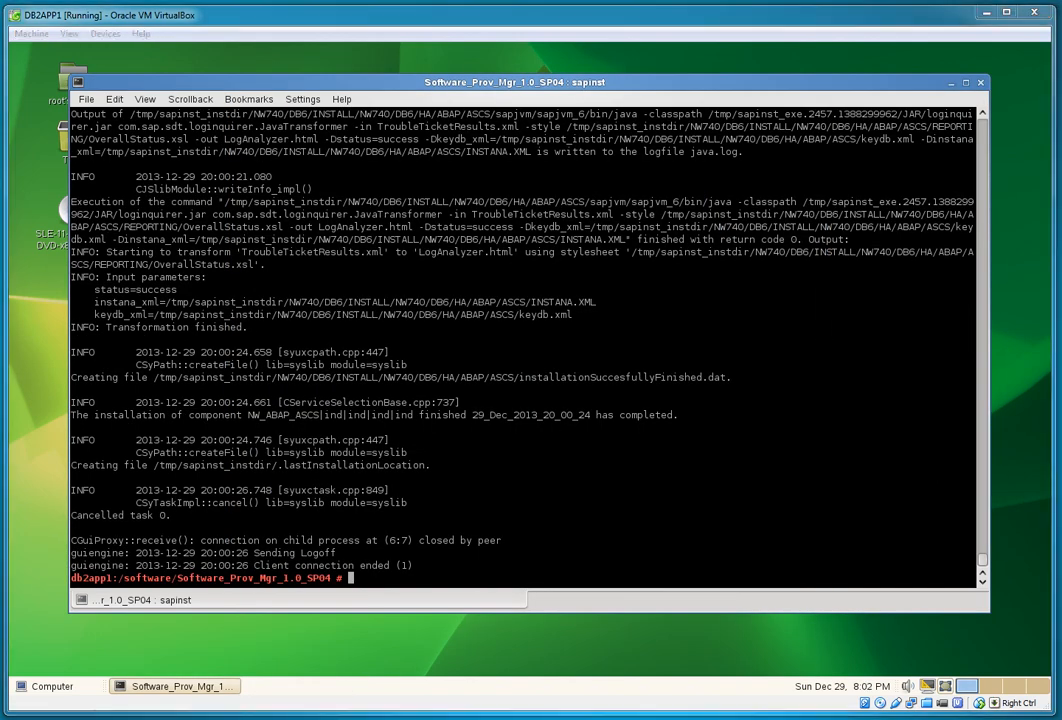
# Step: Check the running processes with ps -ef|grep ascs and ps -ef|grep ers
pyautogui.write('p')
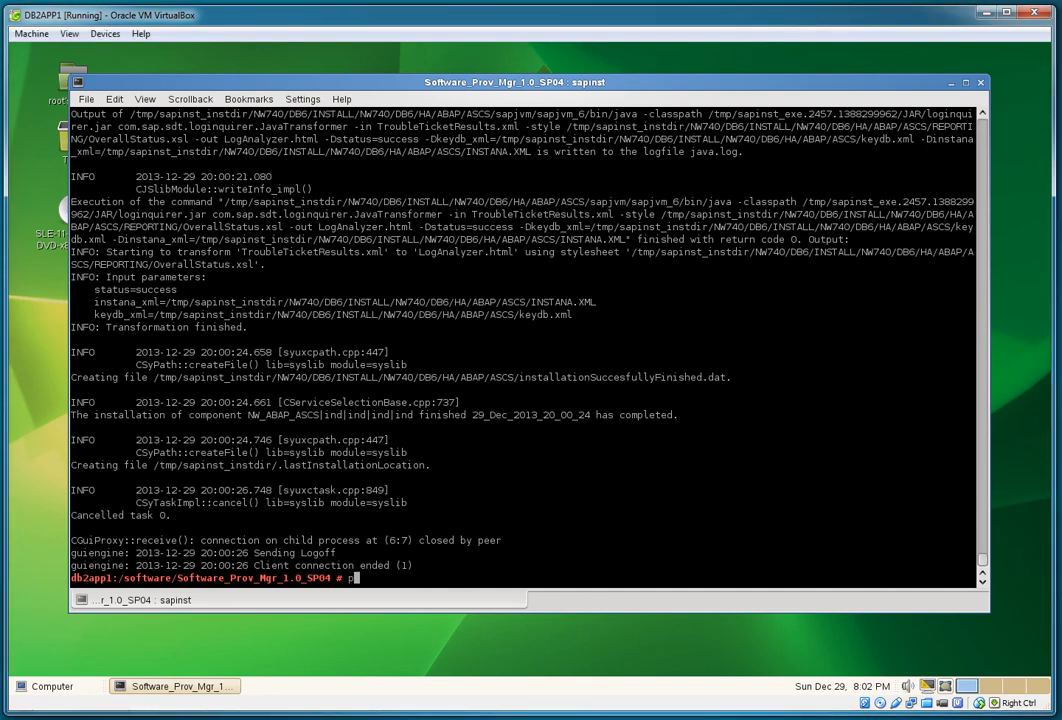
pyautogui.write('s -ef|grep ascs')
pyautogui.press('Return')
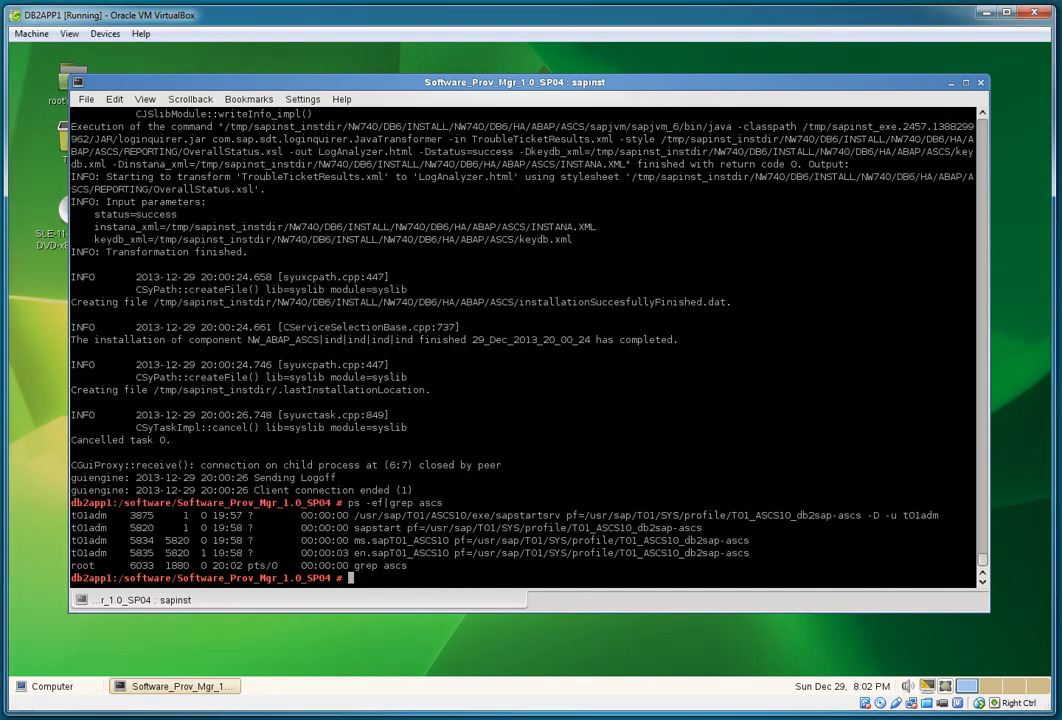
pyautogui.write('ps -ef|grep ers')
pyautogui.press('Return')
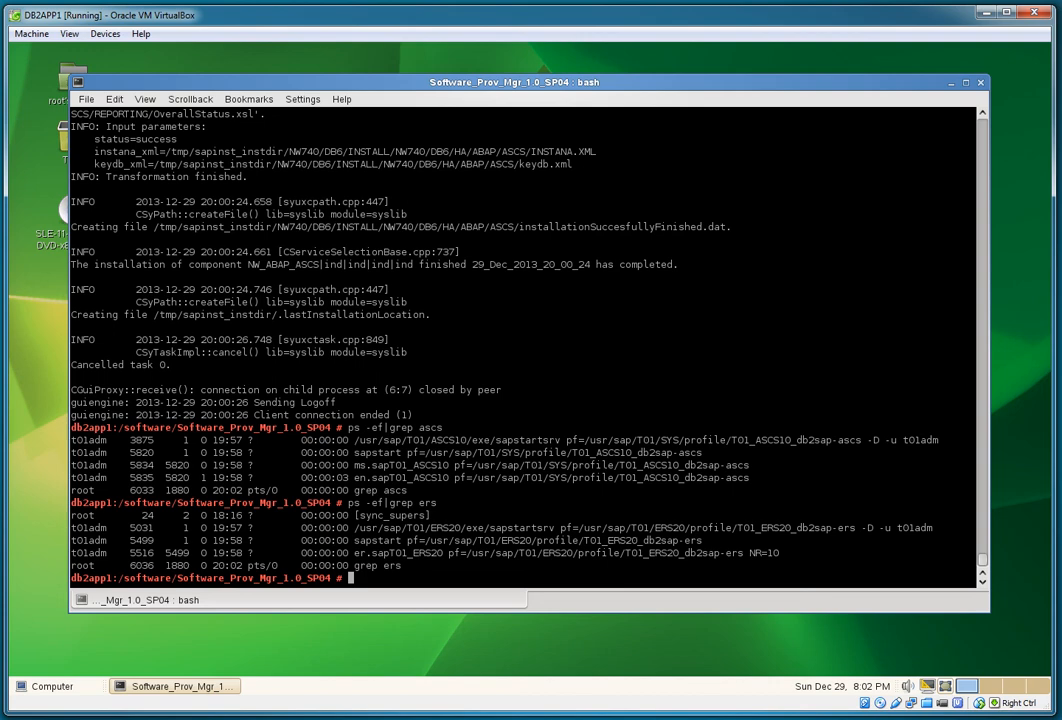
# Step: Export SAPINST_USE_HOSTNAME=db2hadr-m1 and relaunch ./sapinst
pyautogui.rightClick(505, 339)
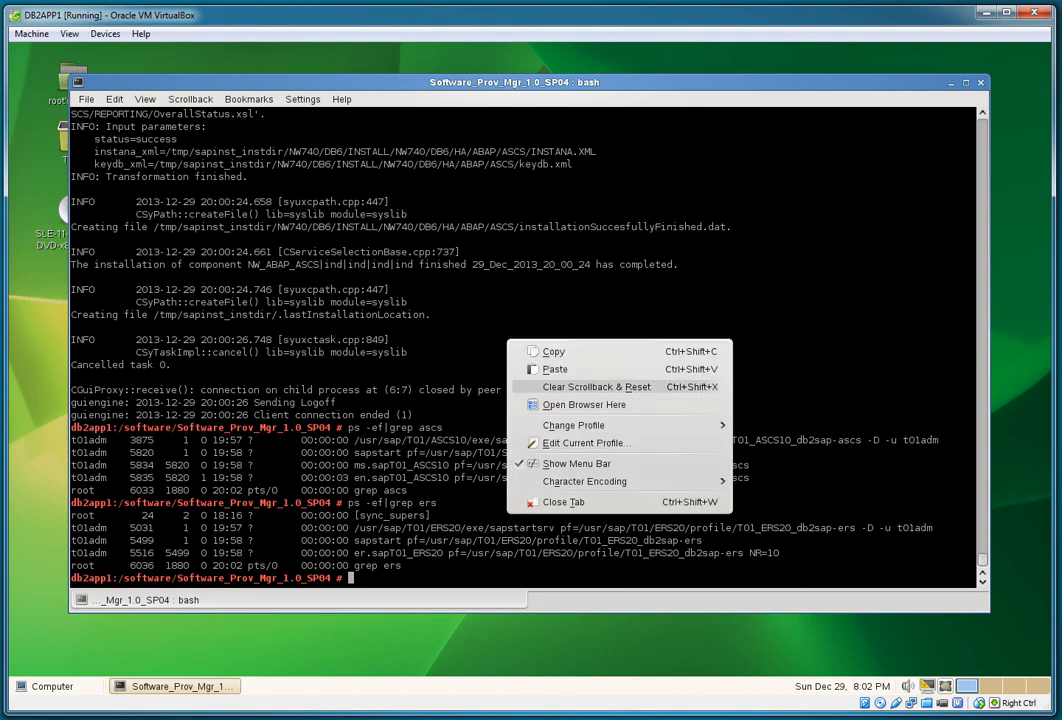
pyautogui.click(540, 369)
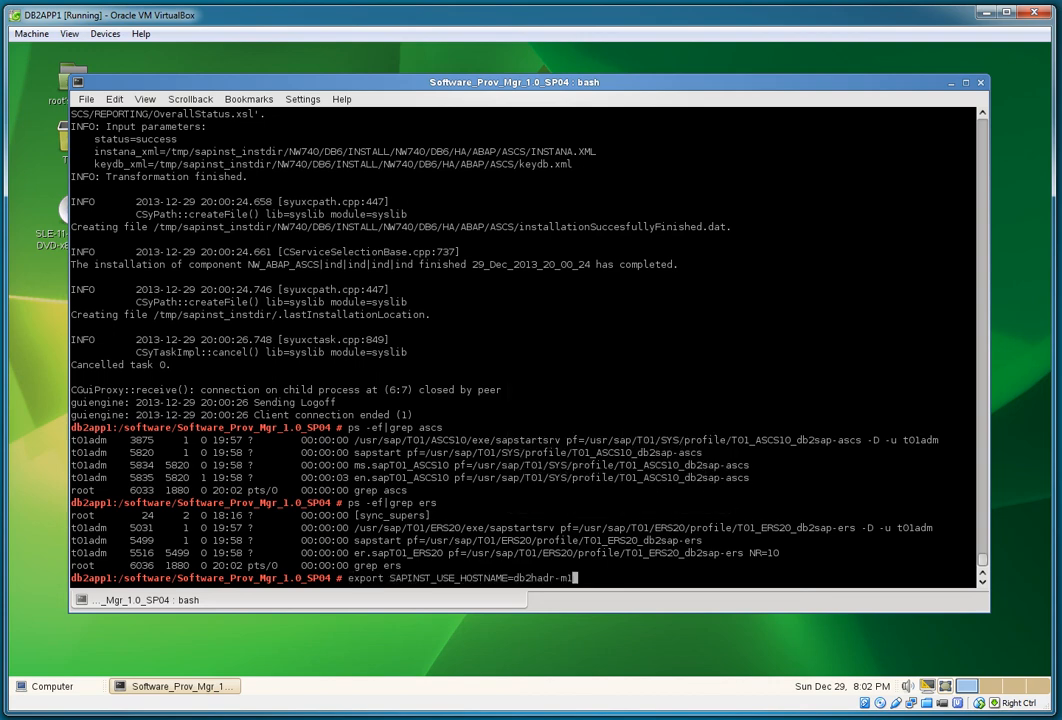
pyautogui.press('Return')
pyautogui.write('./sapinst')
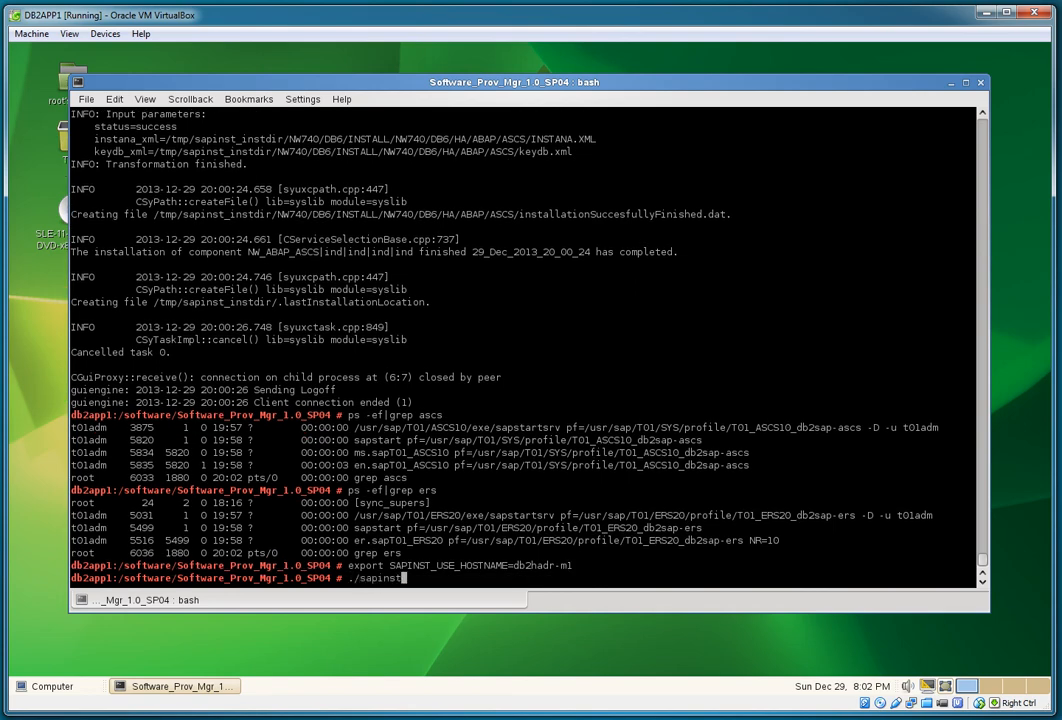
pyautogui.press('Return')
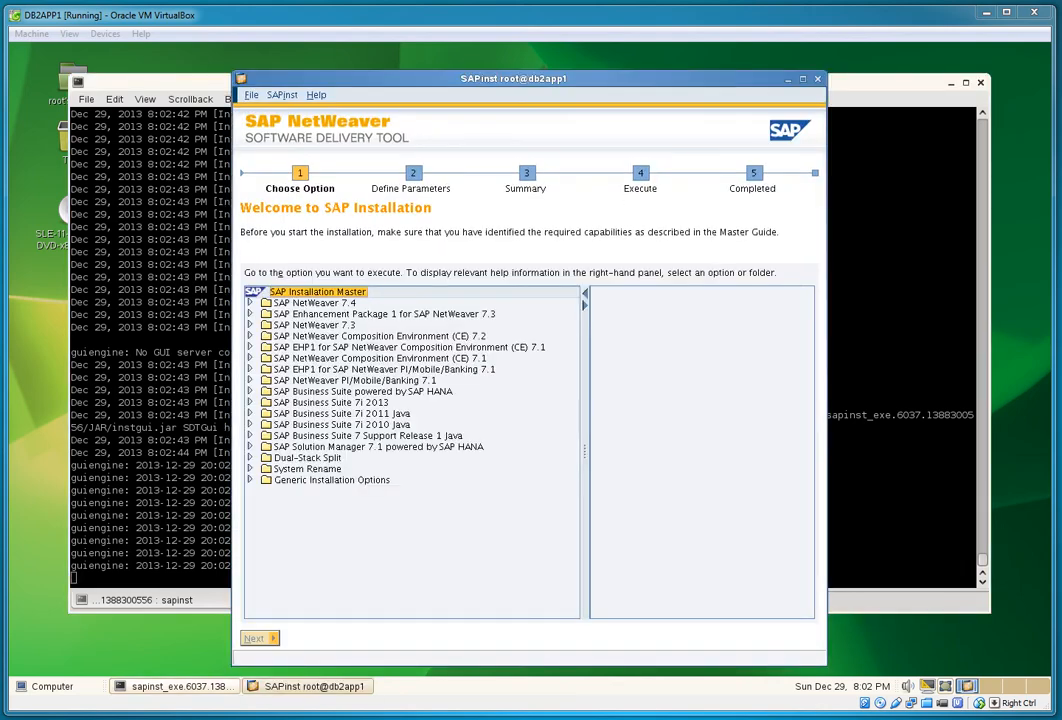
# Step: Choose SAP NetWeaver 7.4 > IBM DB2 > Application Server ABAP > High-Availability System > Database Instance
pyautogui.click(250, 303)
pyautogui.click(265, 314)
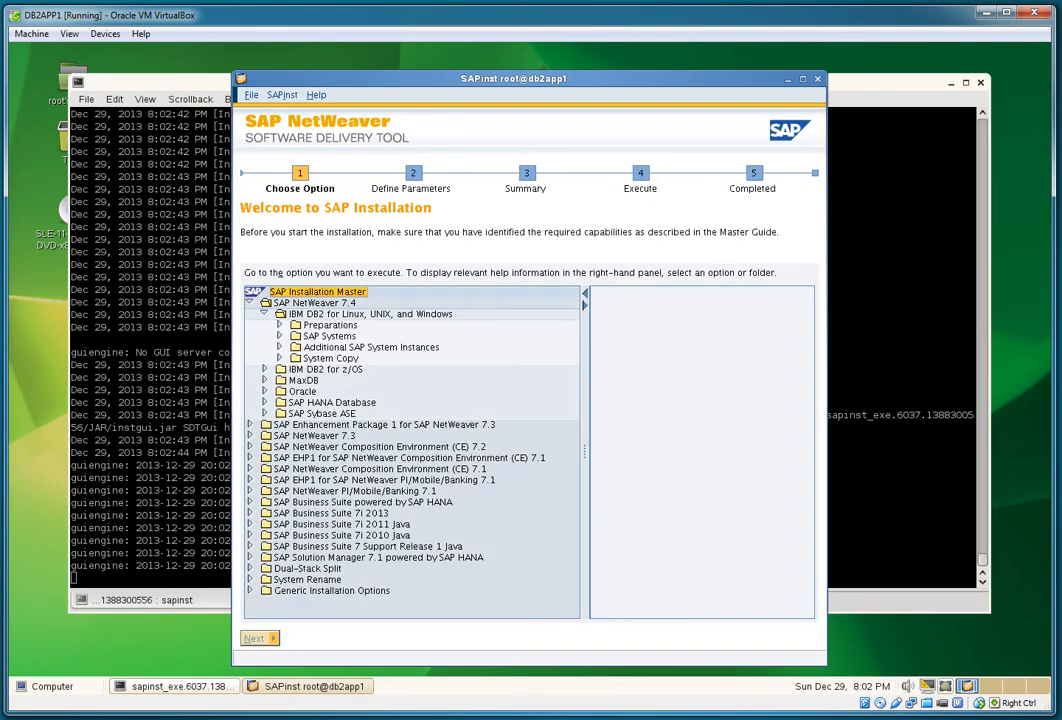
pyautogui.click(279, 336)
pyautogui.click(294, 347)
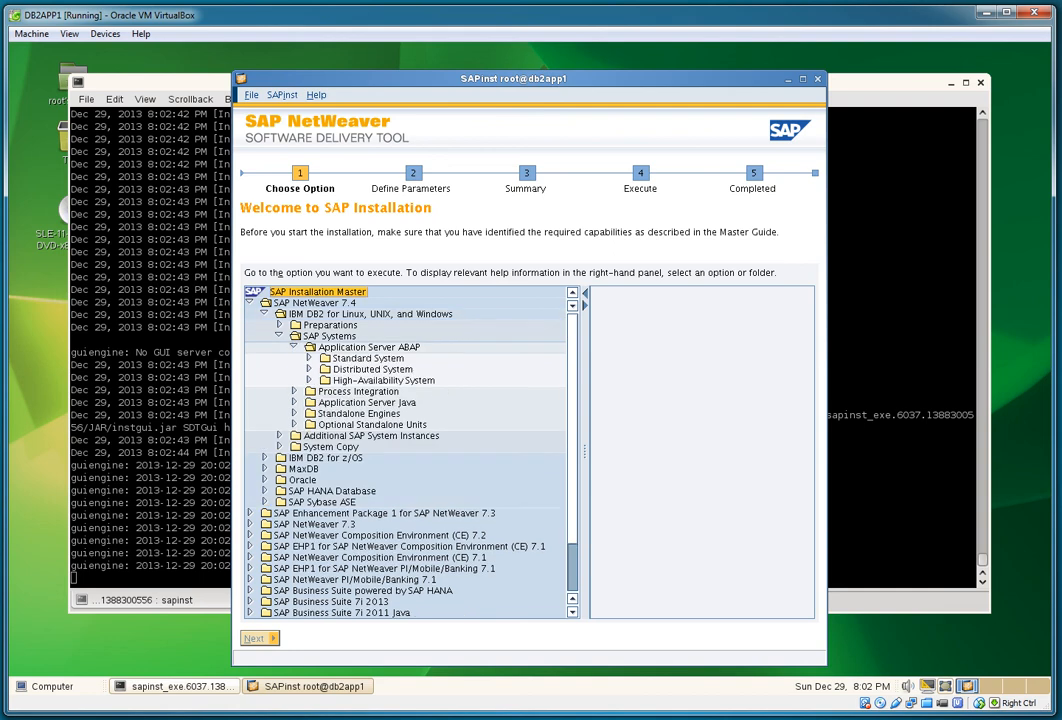
pyautogui.click(309, 380)
pyautogui.click(387, 414)
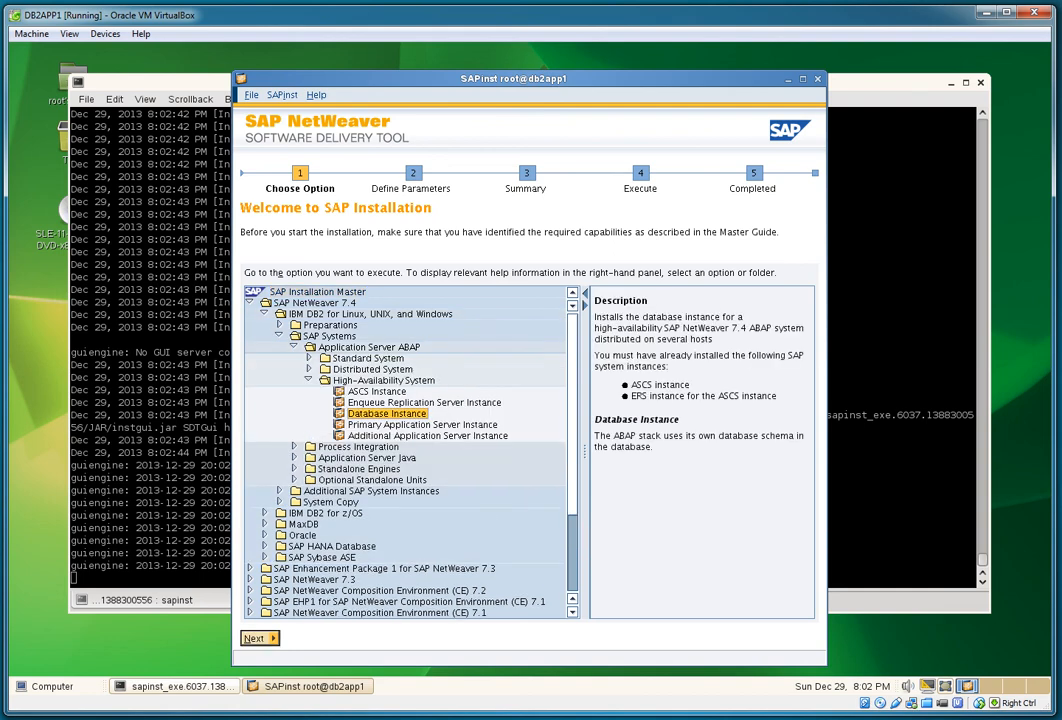
pyautogui.click(260, 638)
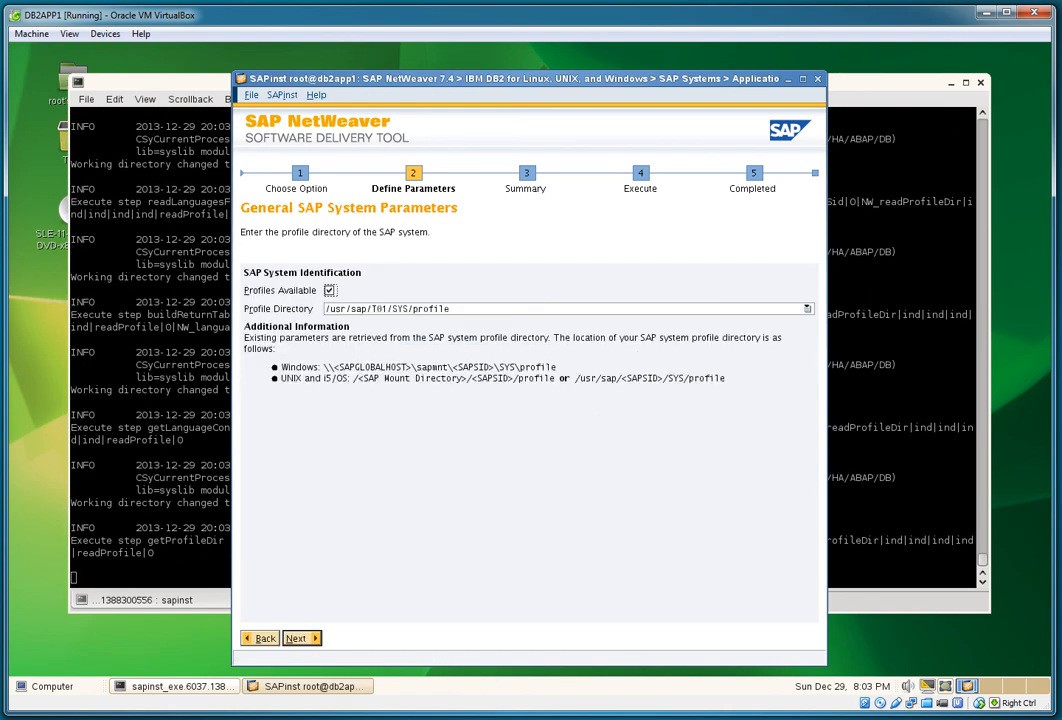
# Step: Accept profile directory /usr/sap/T01/SYS/profile and enter the master password
pyautogui.hotkey('alt', 'n')
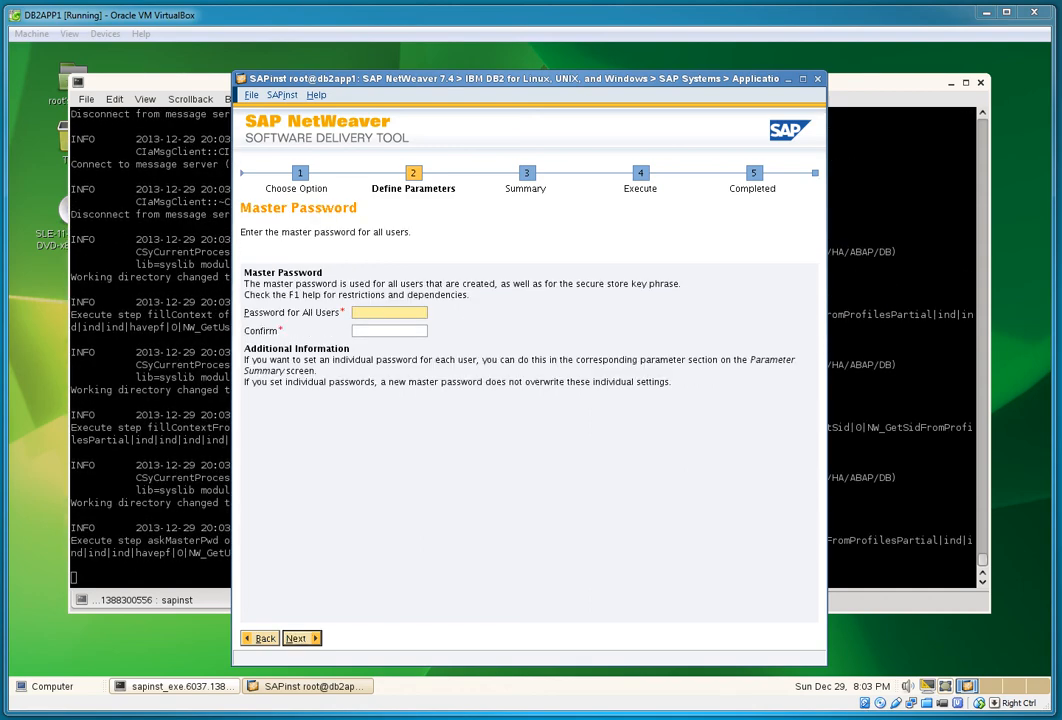
pyautogui.write('***')
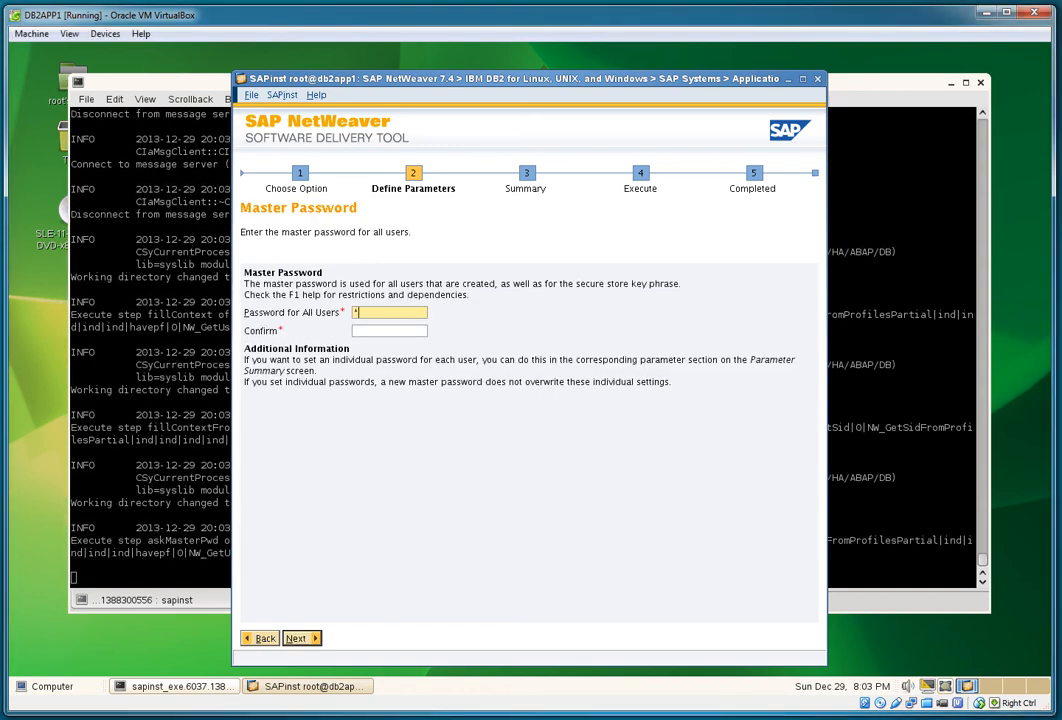
pyautogui.write('*******')
pyautogui.press('Tab')
pyautogui.write('**********')
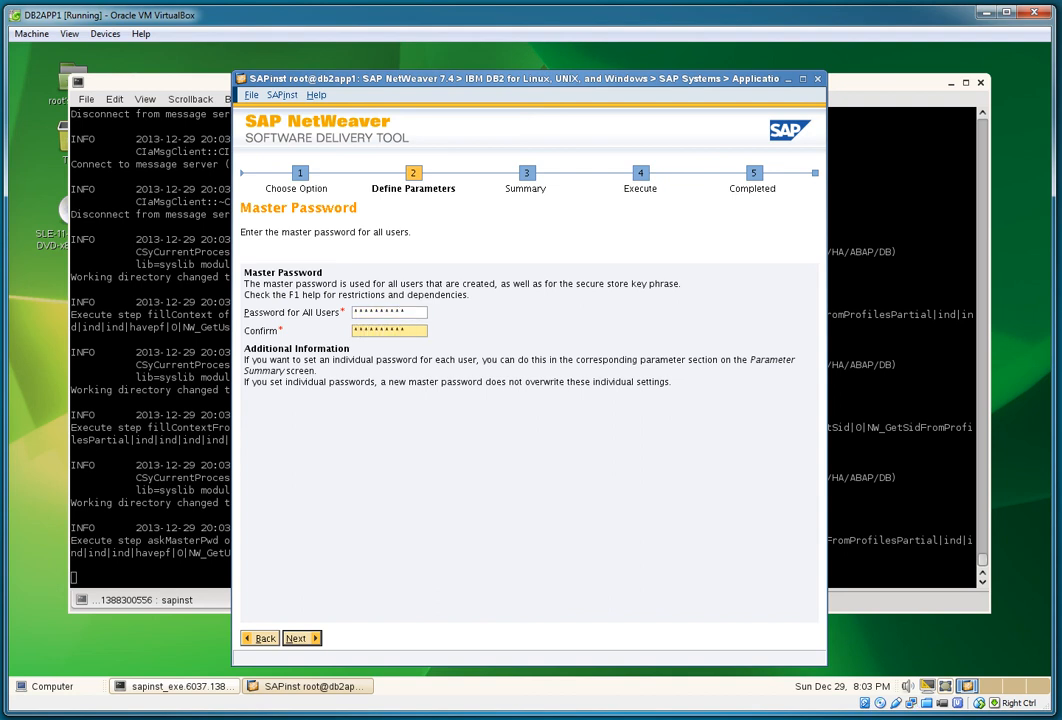
pyautogui.press('Return')
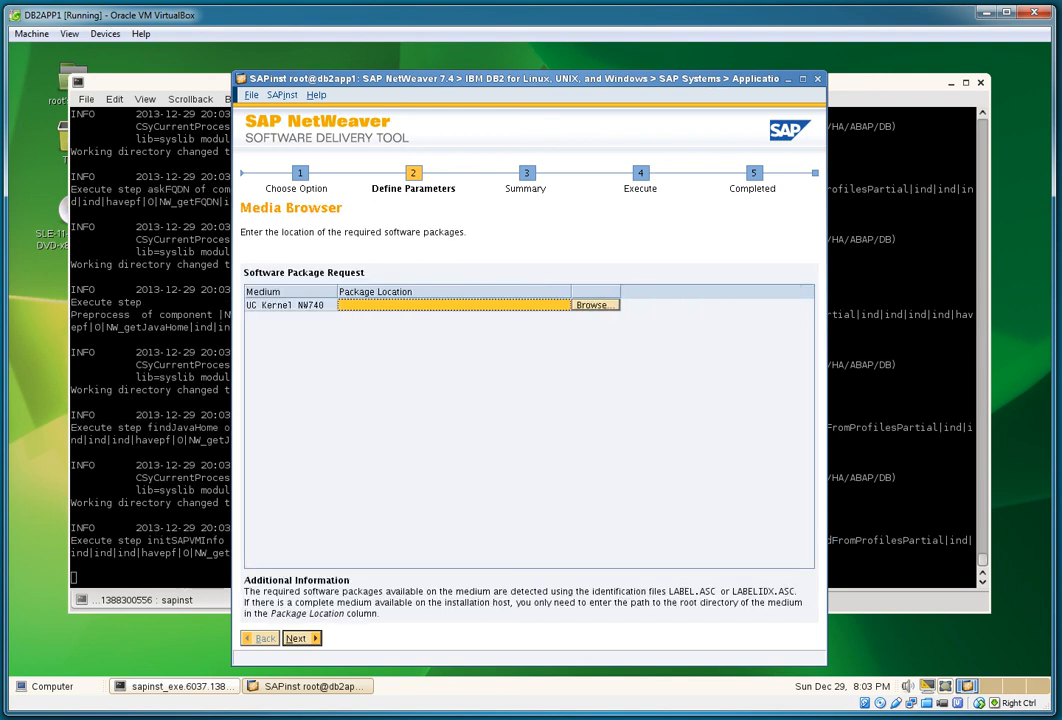
# Step: Point the UC Kernel NW740 package location to the /software SAP Kernel 7.40 Linux folder
pyautogui.moveTo(571, 292); pyautogui.dragTo(741, 292)
pyautogui.click(765, 305)
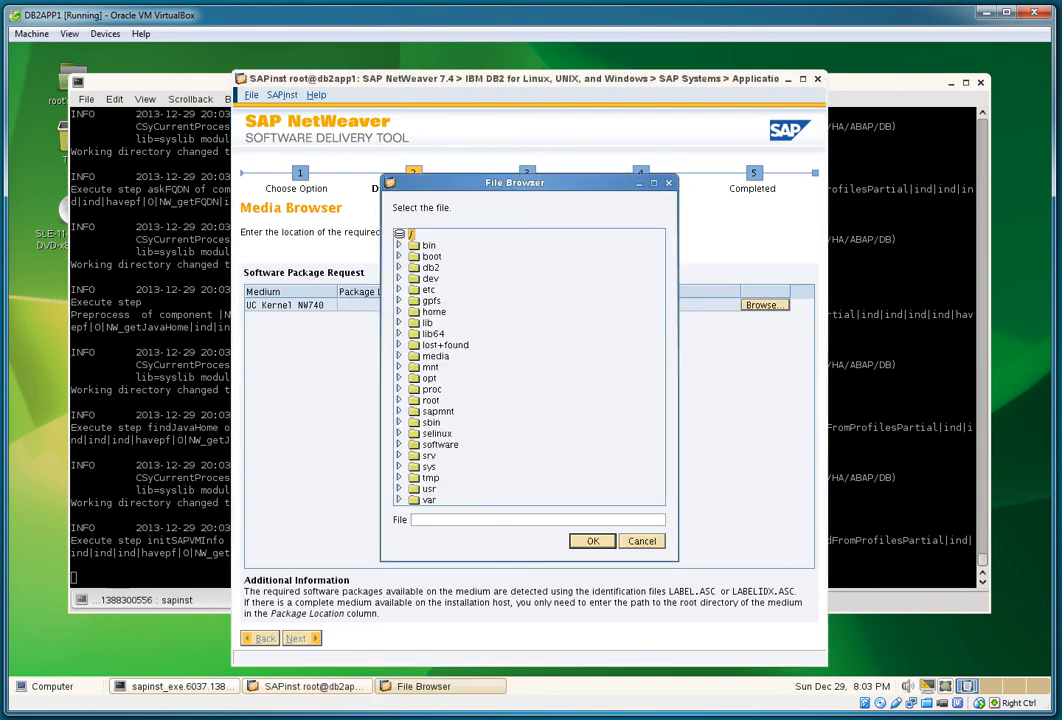
pyautogui.doubleClick(440, 444)
pyautogui.scroll(-10, 528, 367)
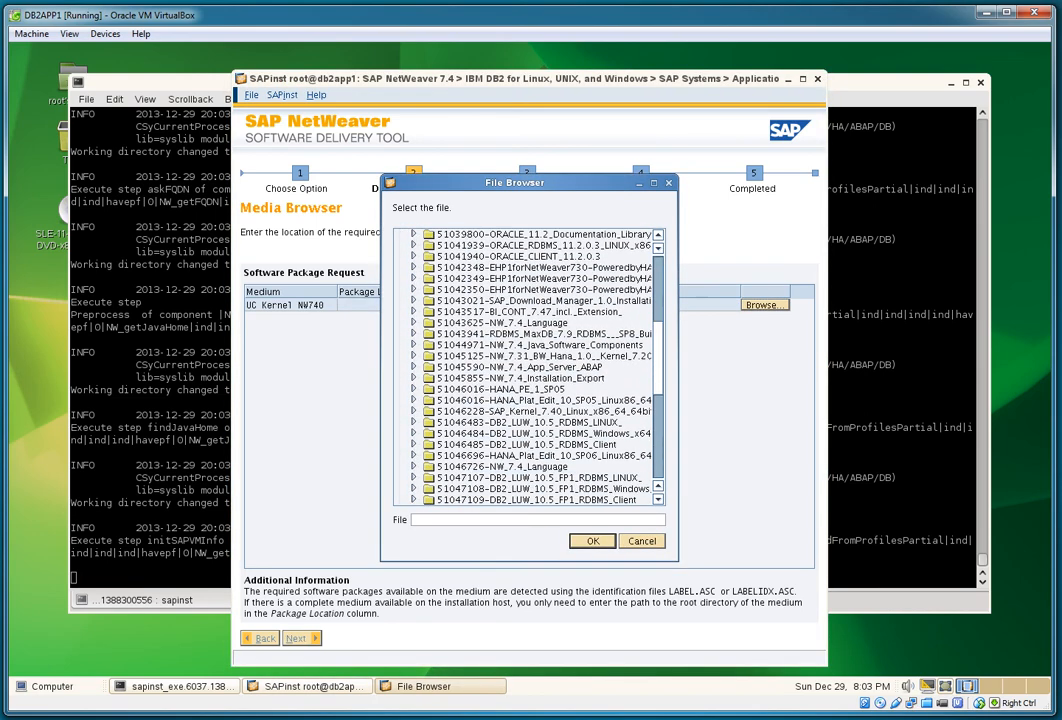
pyautogui.click(540, 278)
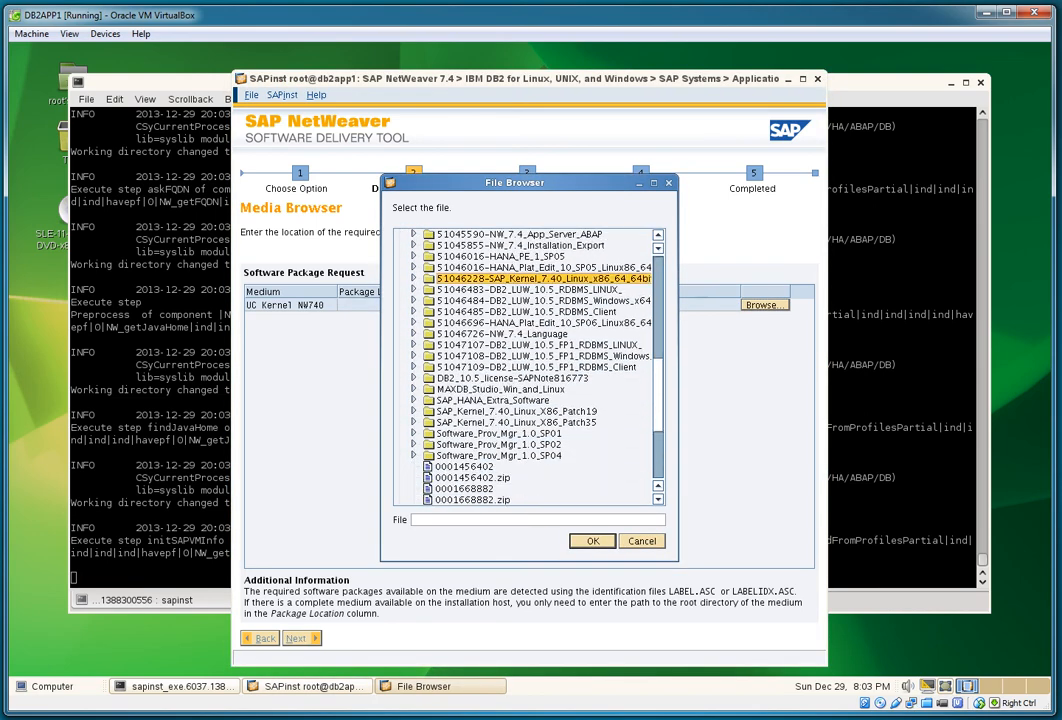
pyautogui.click(593, 541)
pyautogui.click(301, 638)
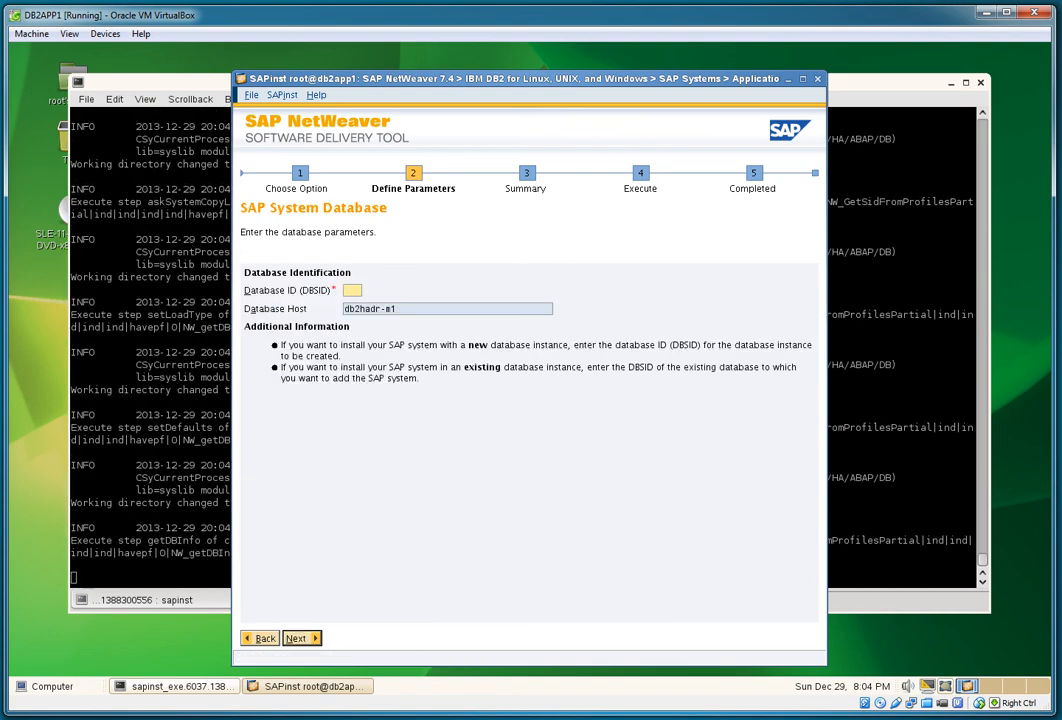
# Step: Set database ID T01, keep the default schema and DB2 destination, and enter the administrator password
pyautogui.write('T01')
pyautogui.press('Return')
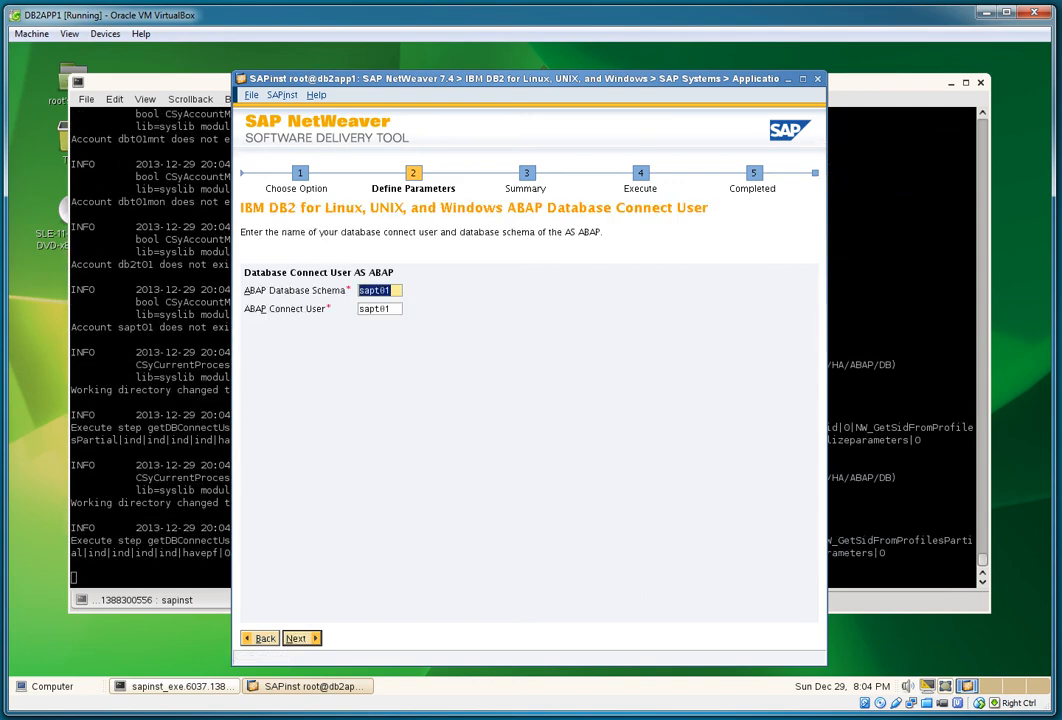
pyautogui.press('Return')
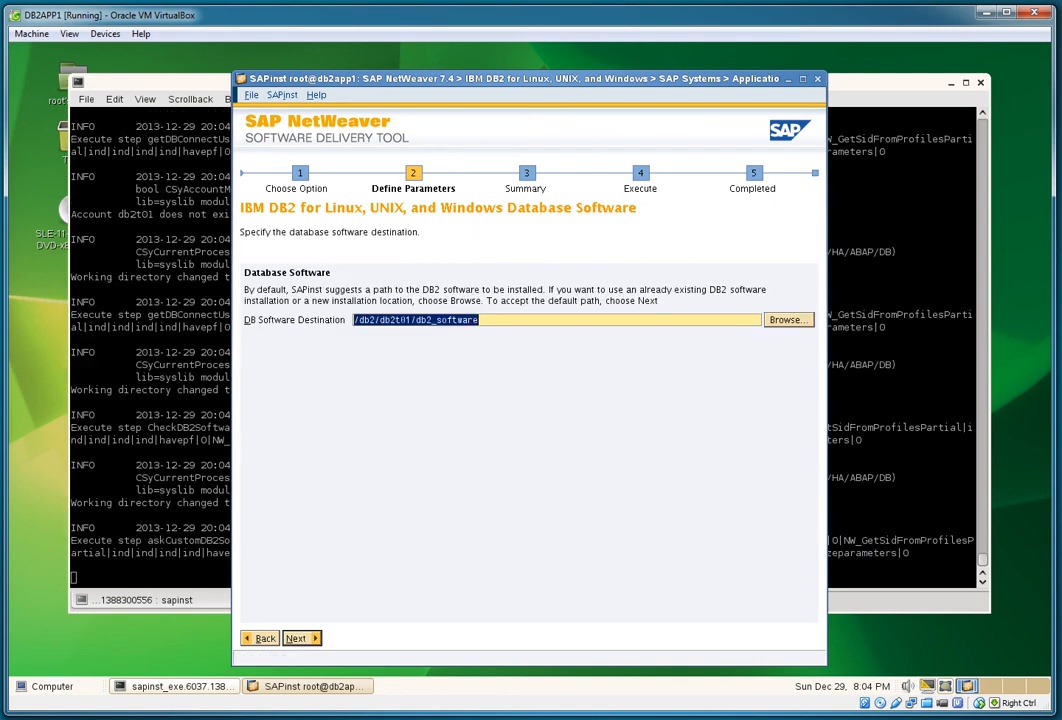
pyautogui.press('Return')
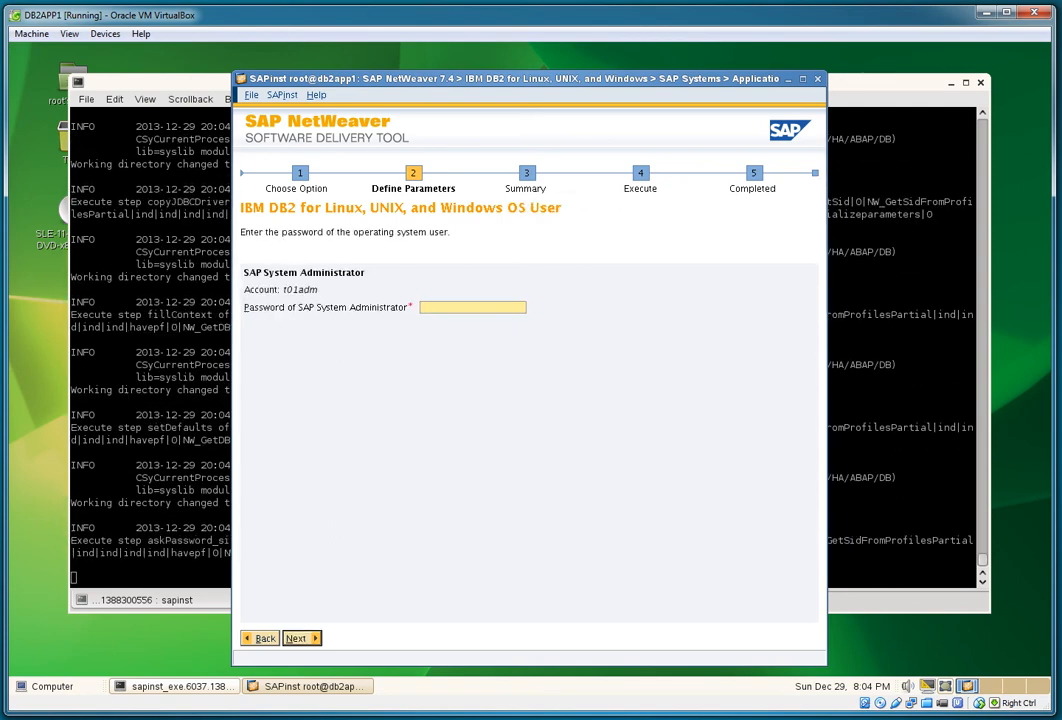
pyautogui.write('**********')
pyautogui.press('Return')
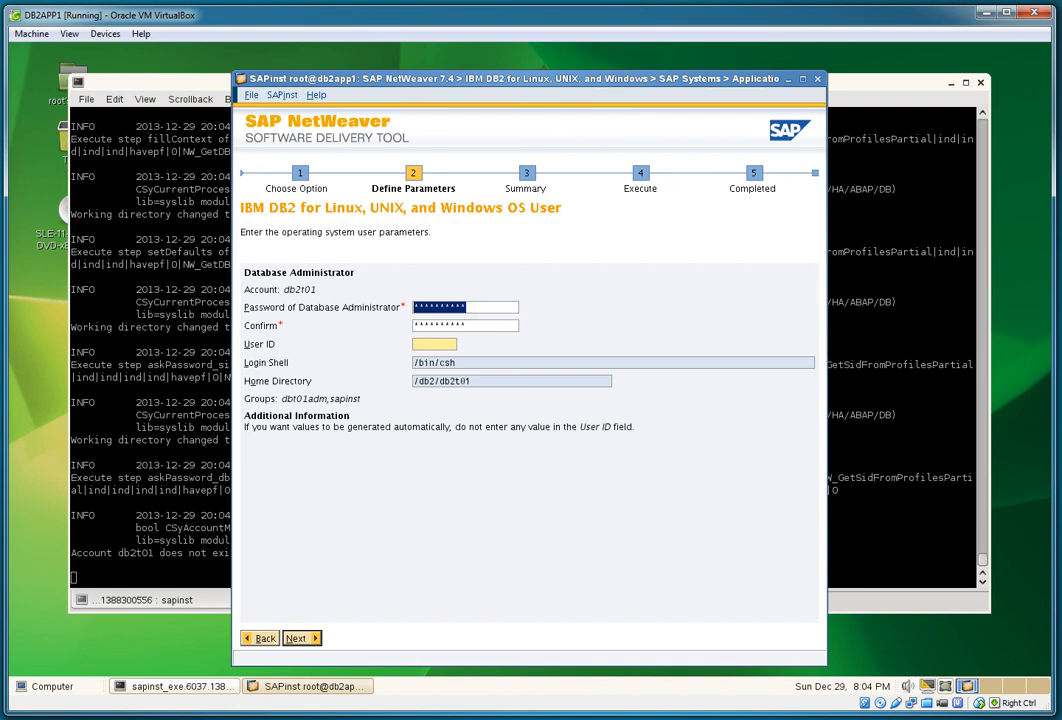
# Step: Give the database administrator user ID 502 and the connect user ID 503
pyautogui.write('502')
pyautogui.press('Return')
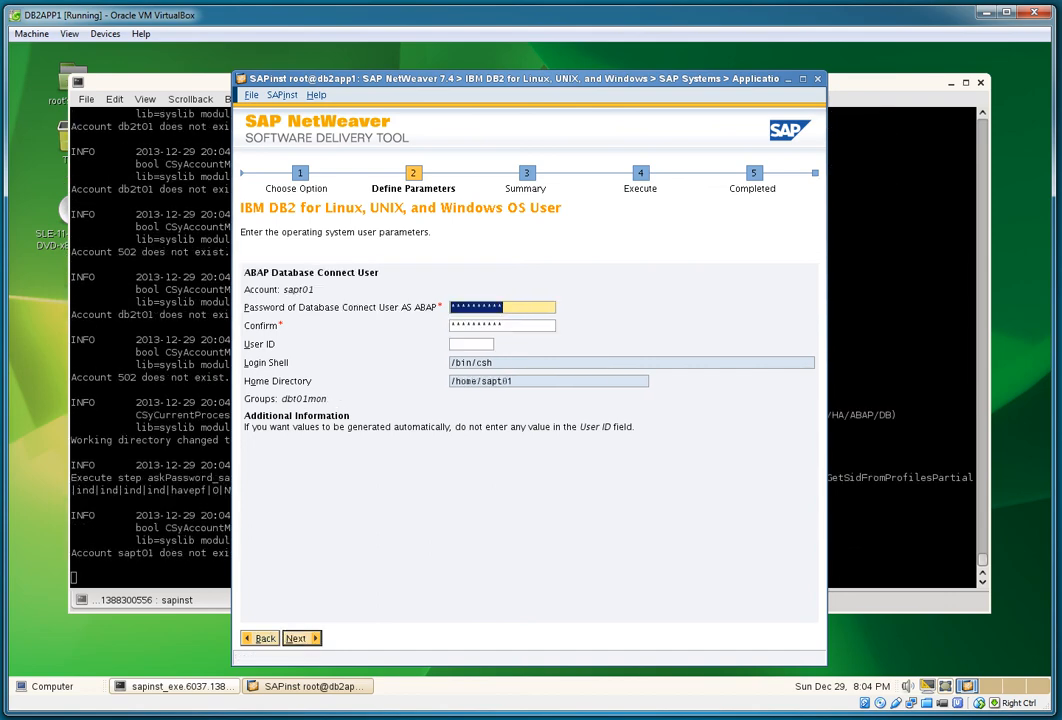
pyautogui.click(471, 344)
pyautogui.write('503')
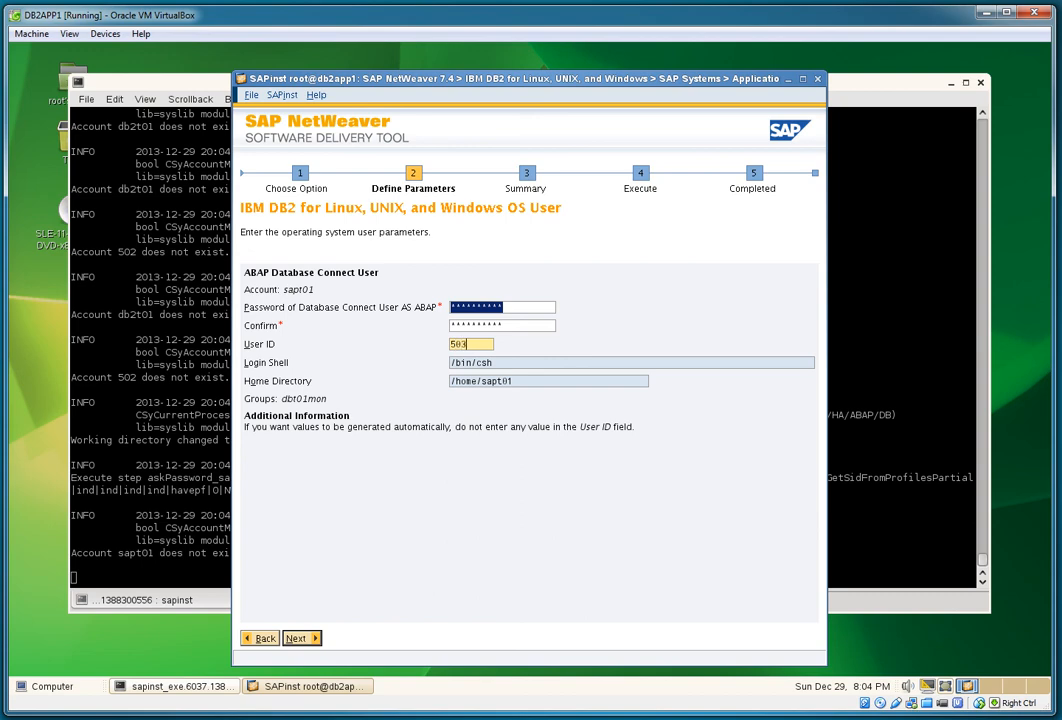
pyautogui.press('Return')
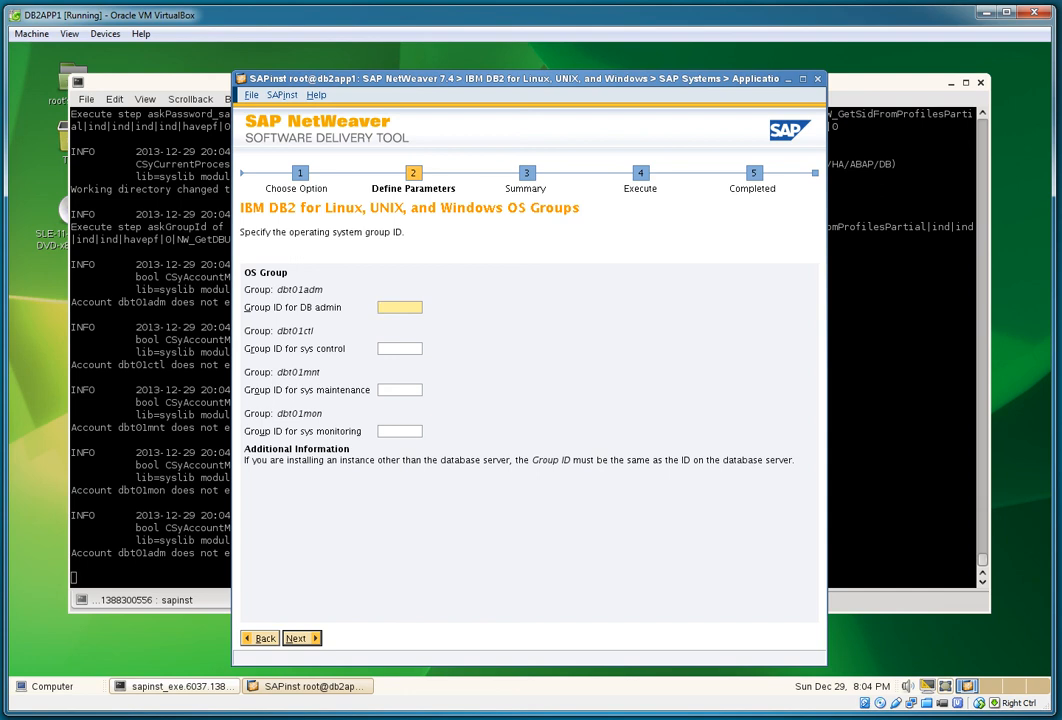
# Step: Set the DB2 sys admin, control, maintenance and monitoring group IDs to 601, 602, 603 and 604
pyautogui.write('601')
pyautogui.press('Tab')
pyautogui.write('602')
pyautogui.press('Tab')
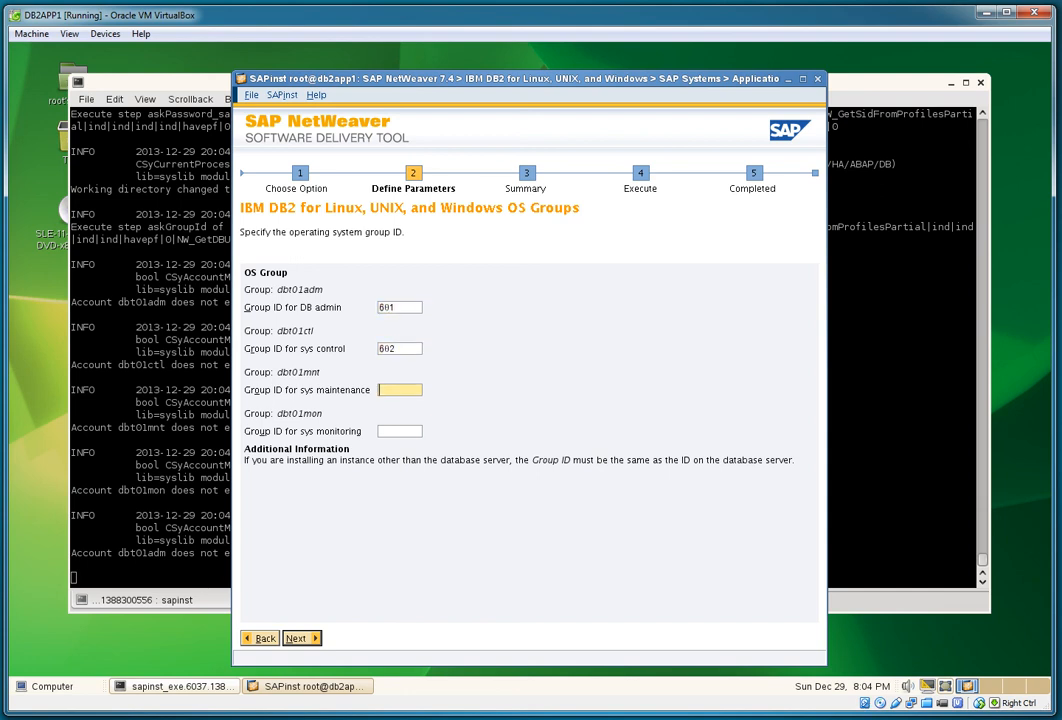
pyautogui.write('603')
pyautogui.press('Tab')
pyautogui.write('604')
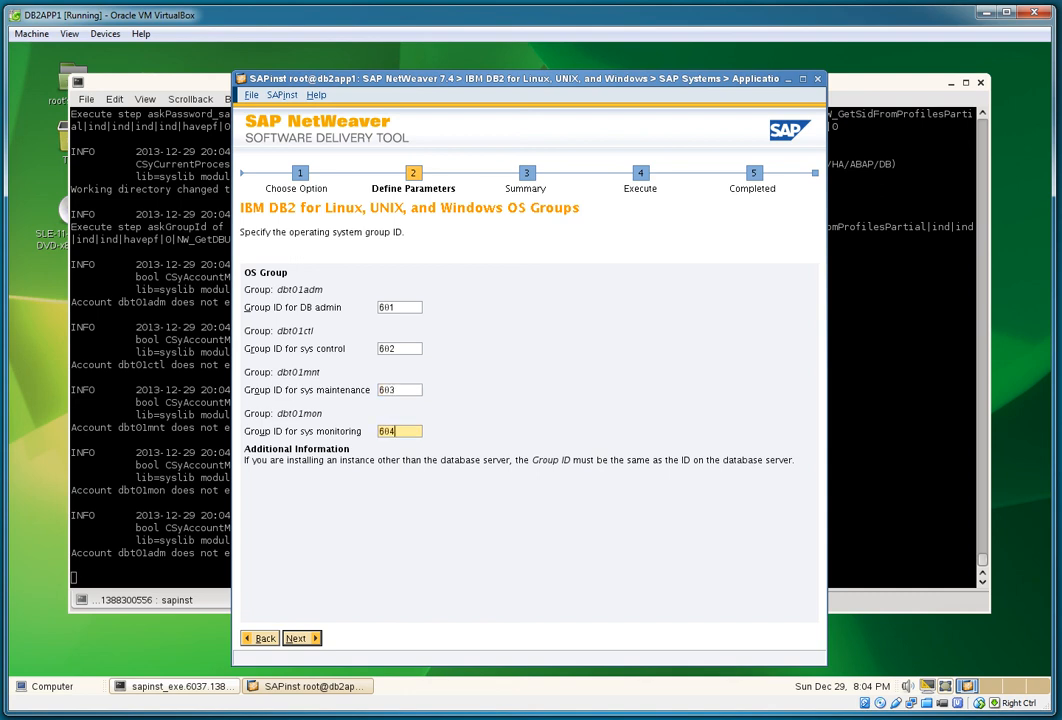
pyautogui.press('Tab')
pyautogui.press('Return')
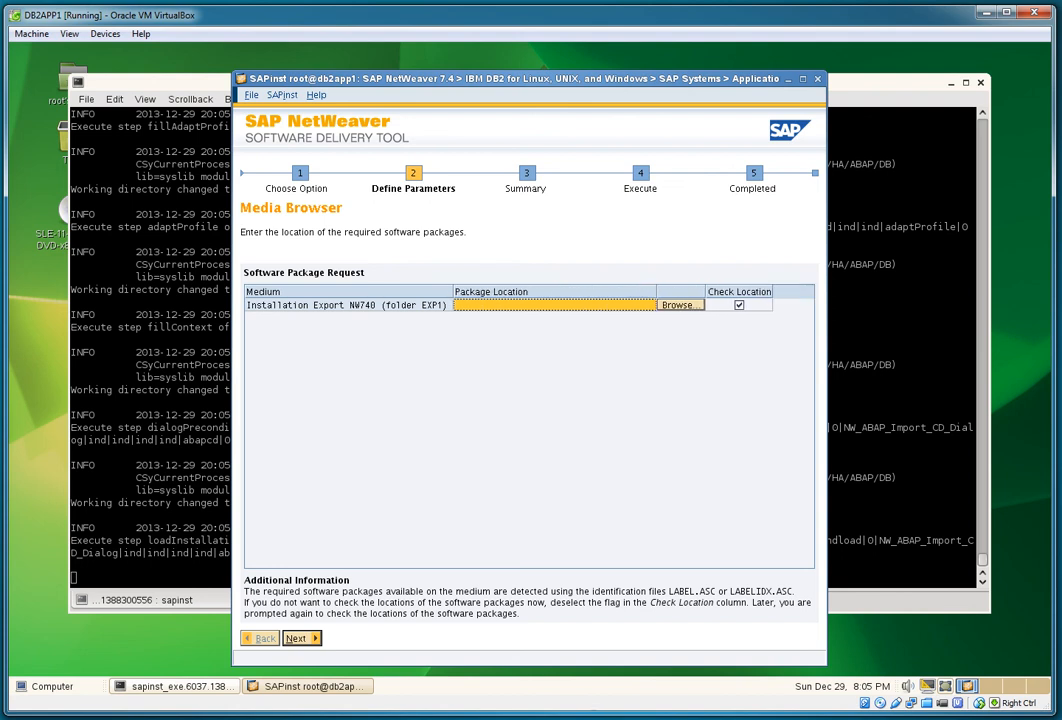
# Step: Set the export location to /software/51045855-NW_7.4_Installation_Export/DATA_UNITS/EXP1
pyautogui.click(714, 305)
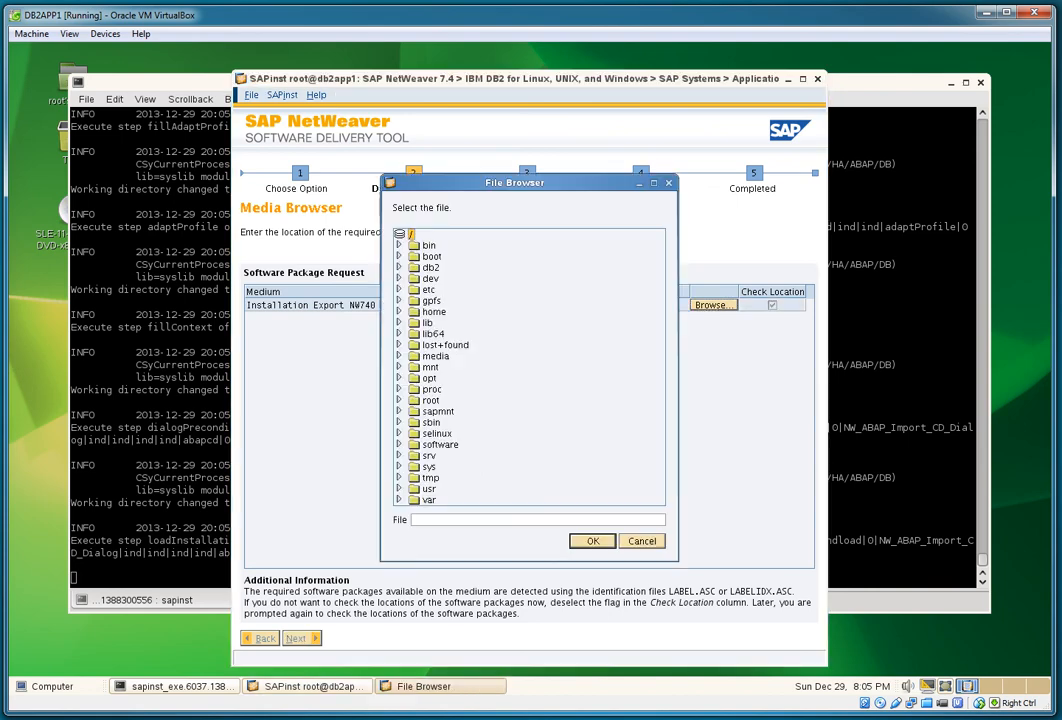
pyautogui.click(399, 444)
pyautogui.scroll(-7, 399, 444)
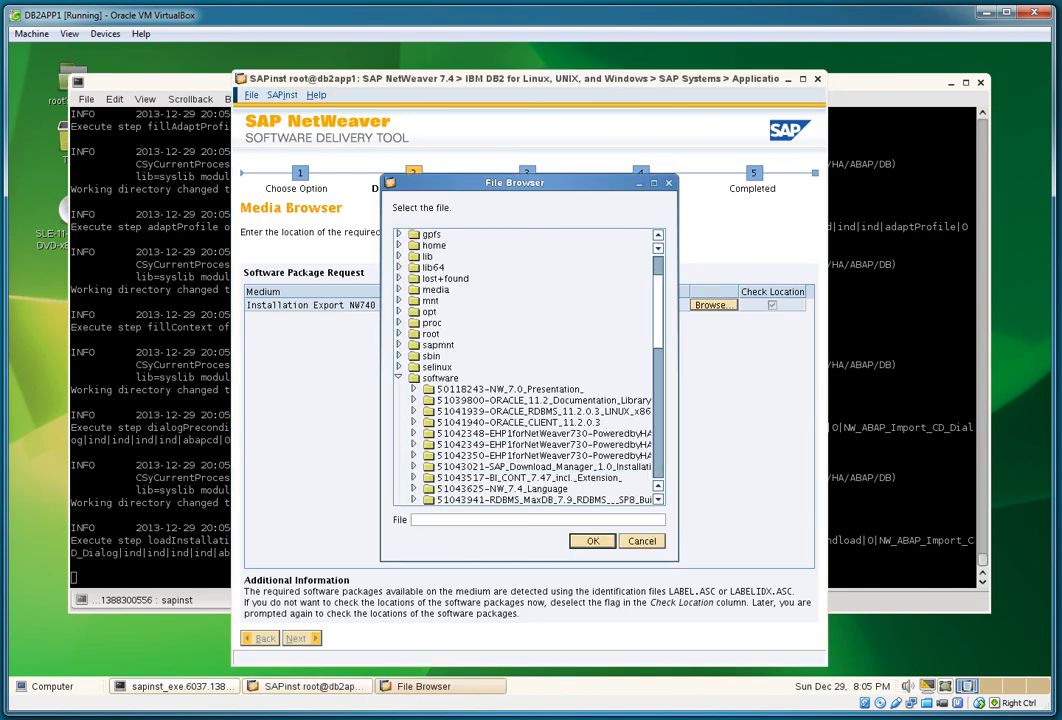
pyautogui.click(520, 378)
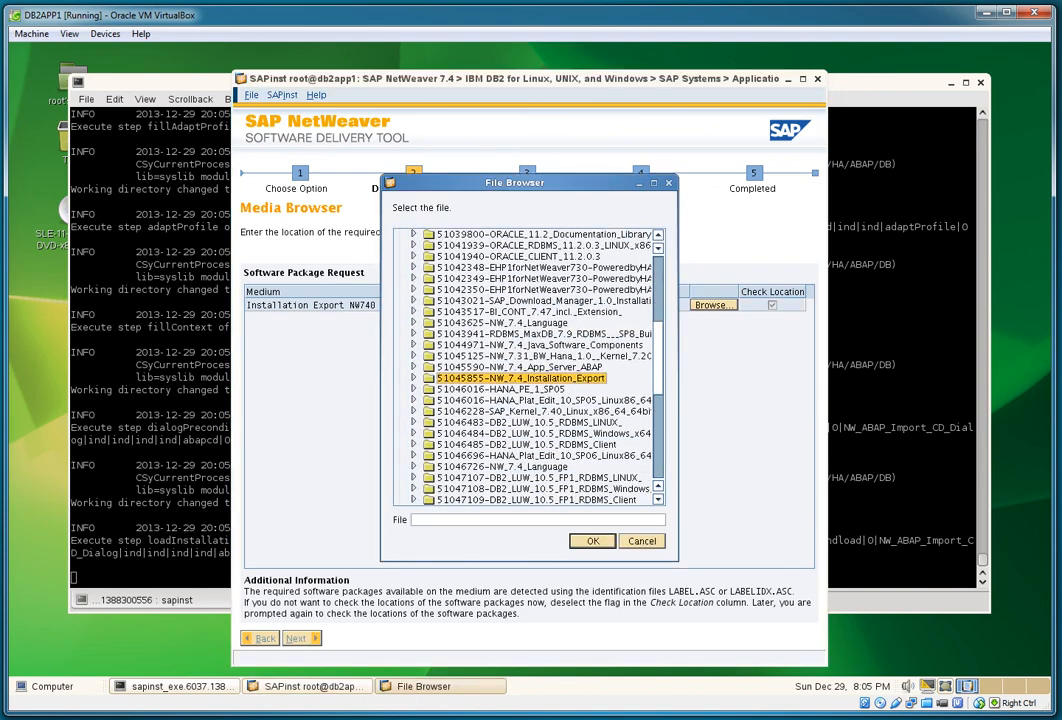
pyautogui.click(413, 378)
pyautogui.click(428, 389)
pyautogui.click(478, 400)
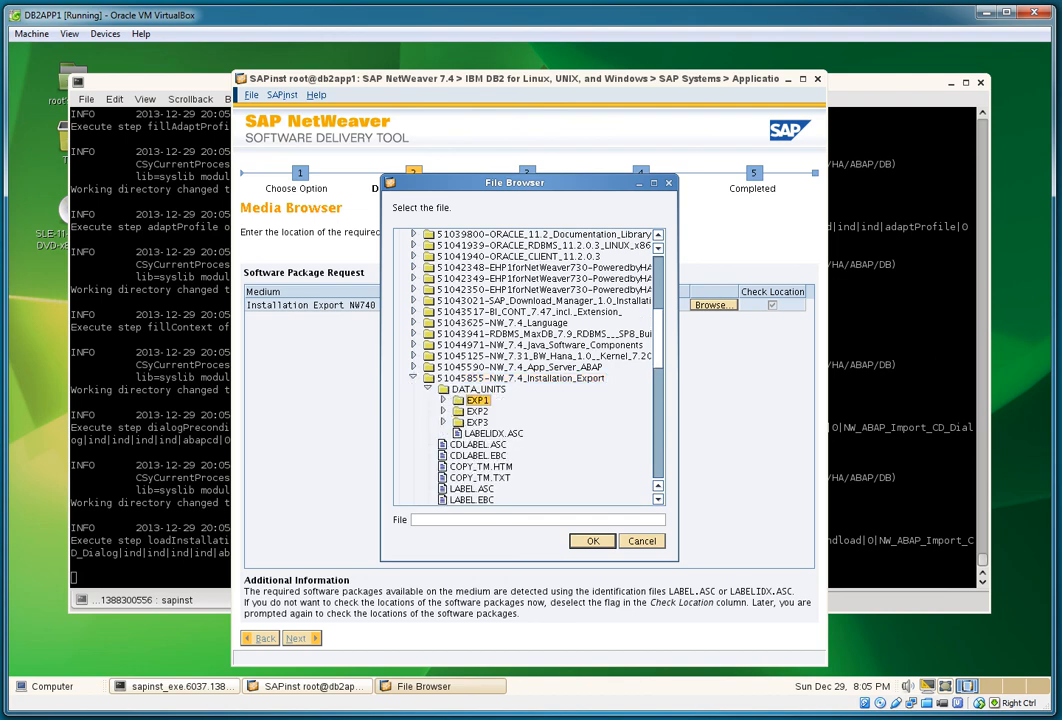
pyautogui.click(593, 541)
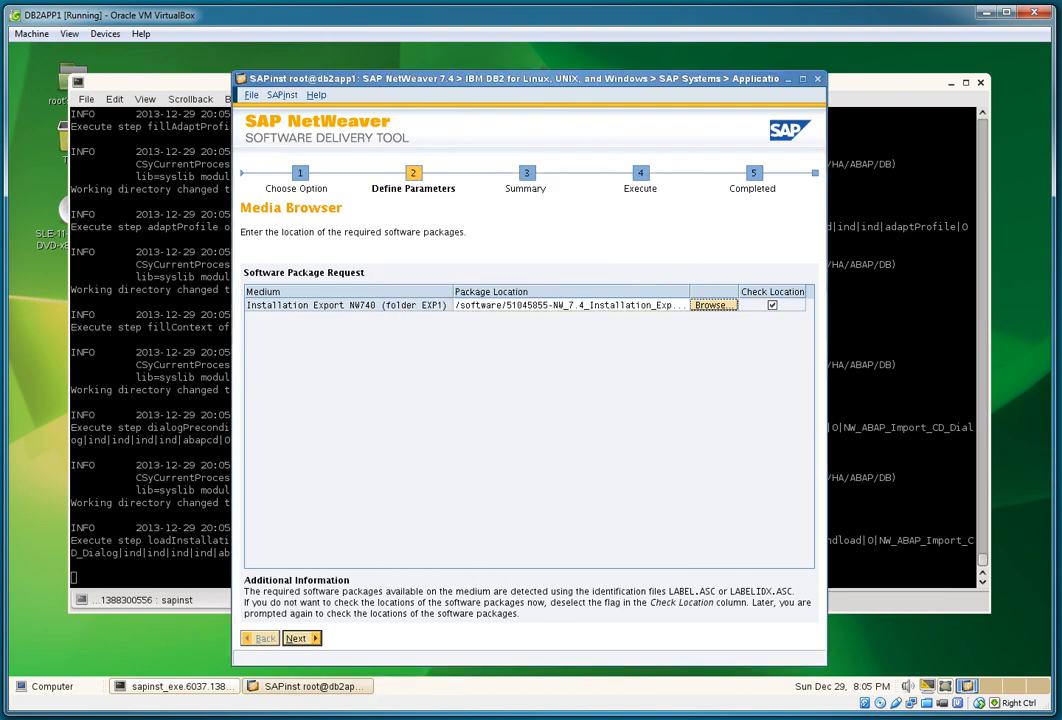
pyautogui.click(301, 638)
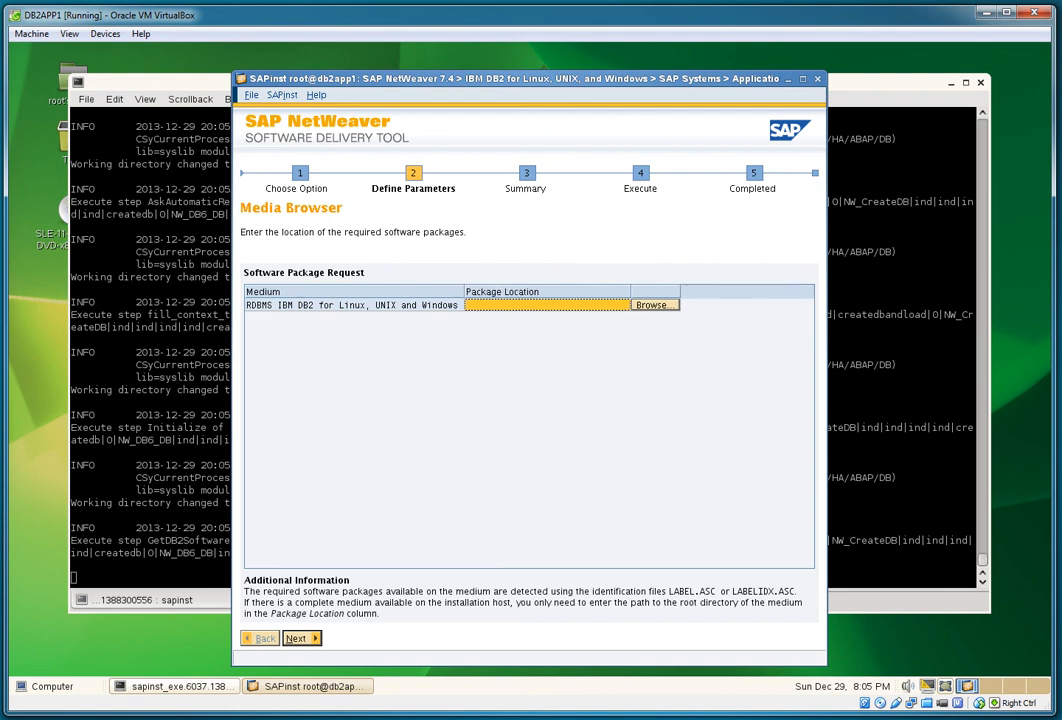
# Step: Set the RDBMS IBM DB2 package location to the 51047107-DB2_LUW_10.5_FP1_RDBMS_LINUX_ folder
pyautogui.moveTo(630, 292); pyautogui.dragTo(765, 292)
pyautogui.click(789, 305)
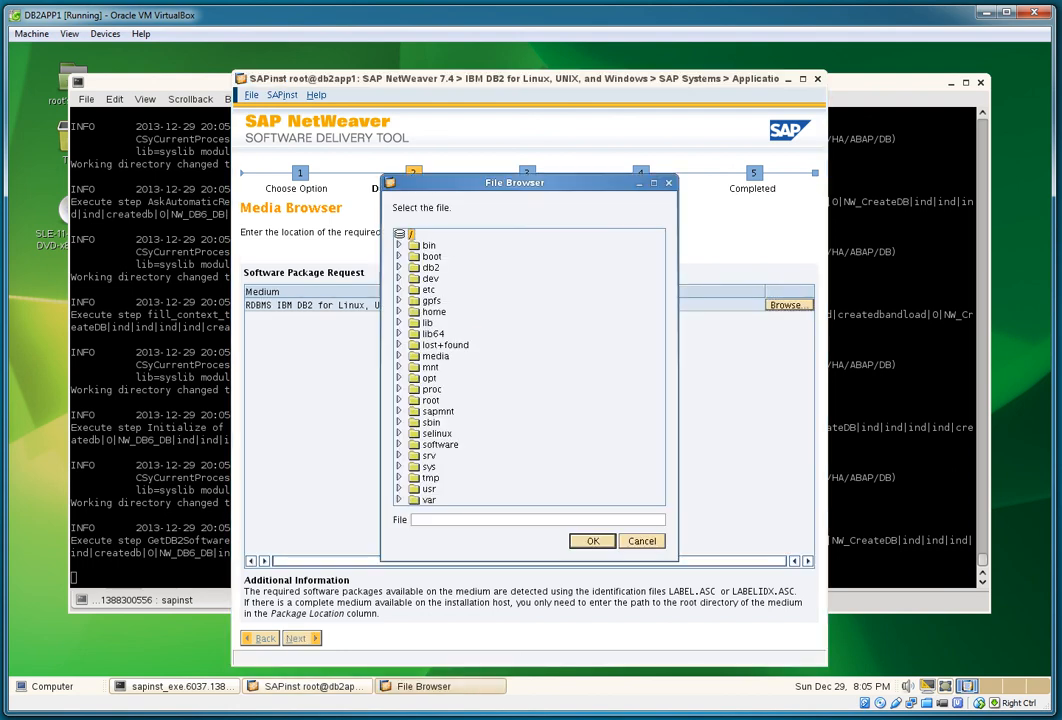
pyautogui.click(399, 444)
pyautogui.scroll(-7, 525, 367)
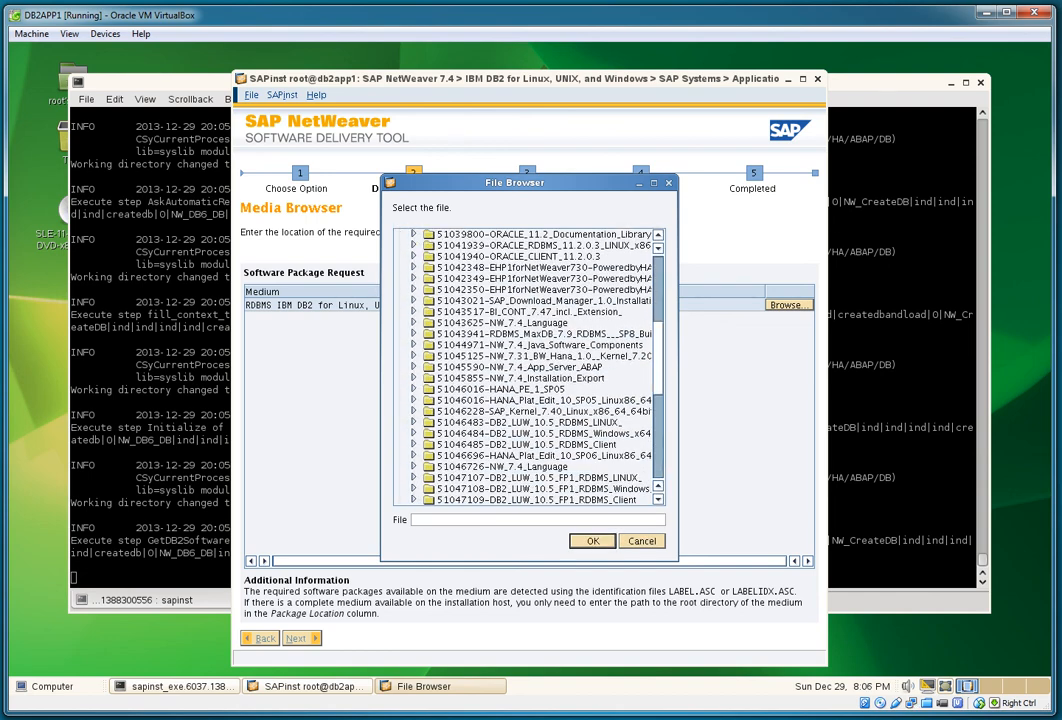
pyautogui.scroll(-3, 525, 367)
pyautogui.click(538, 378)
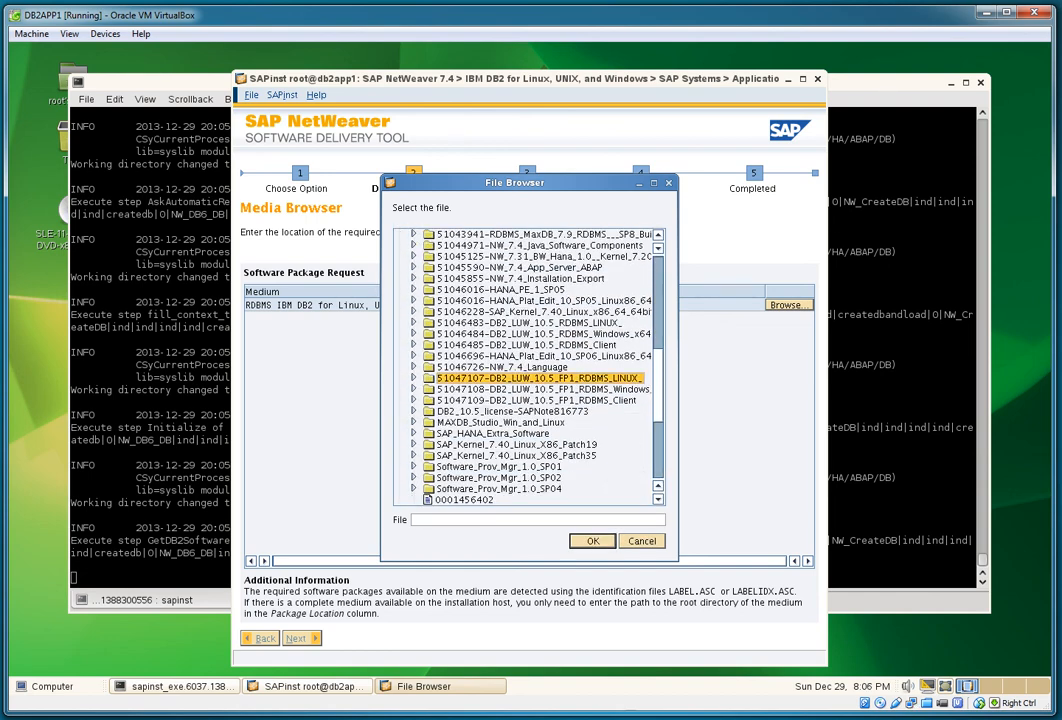
pyautogui.click(593, 541)
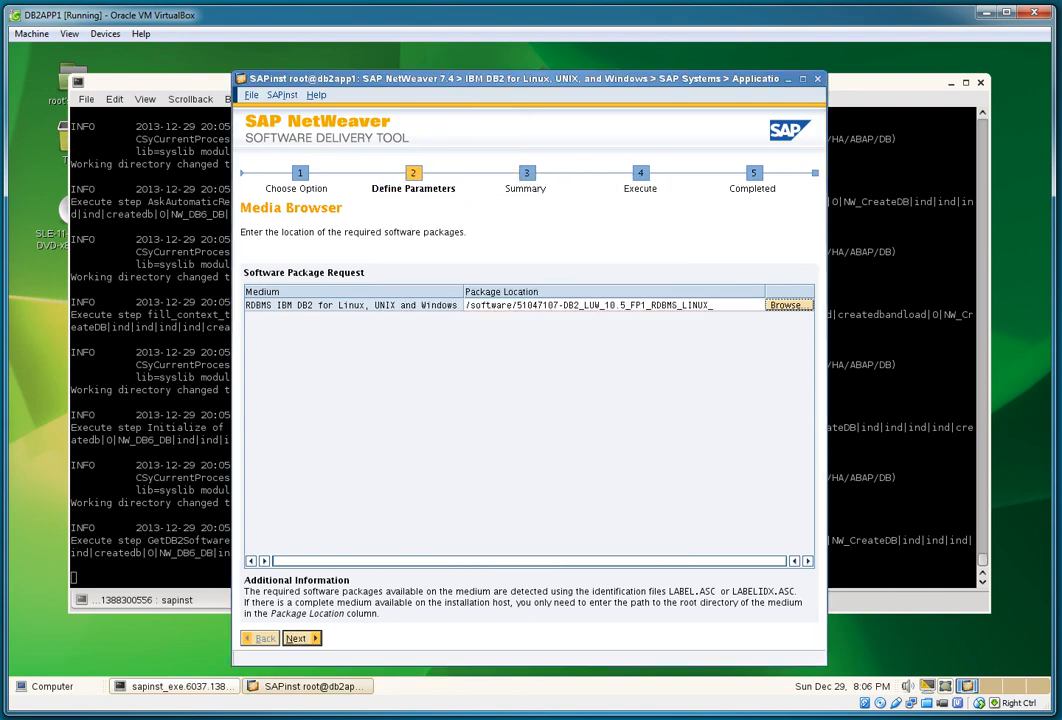
pyautogui.click(300, 638)
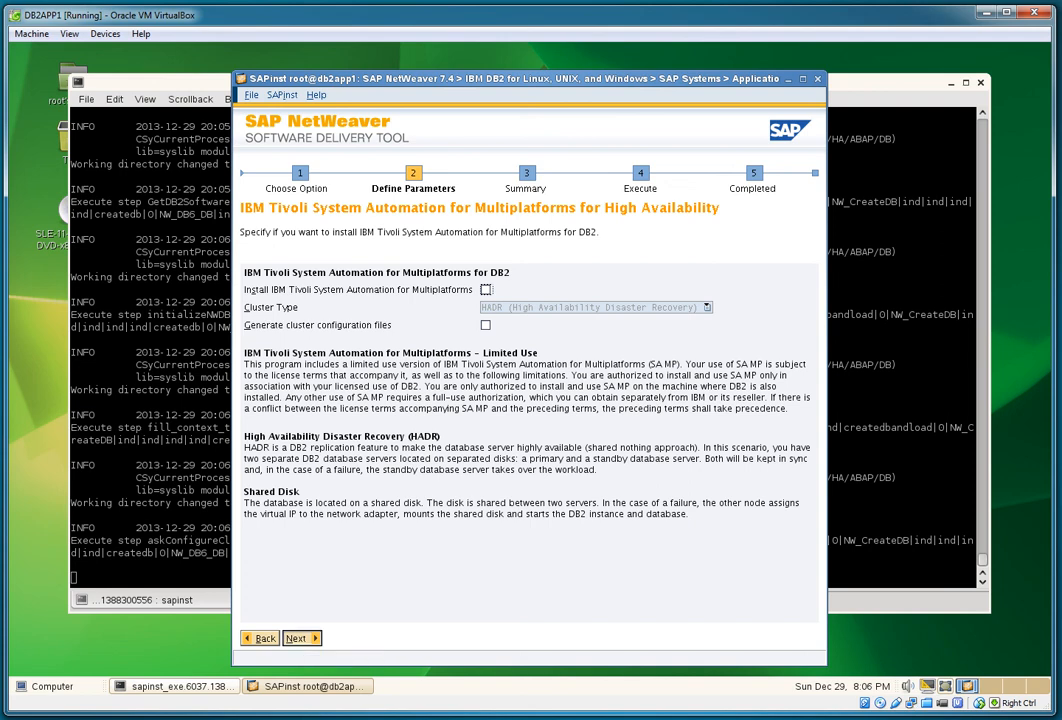
# Step: Skip Tivoli System Automation and choose to install IBM DB2 pureScale
pyautogui.click(300, 638)
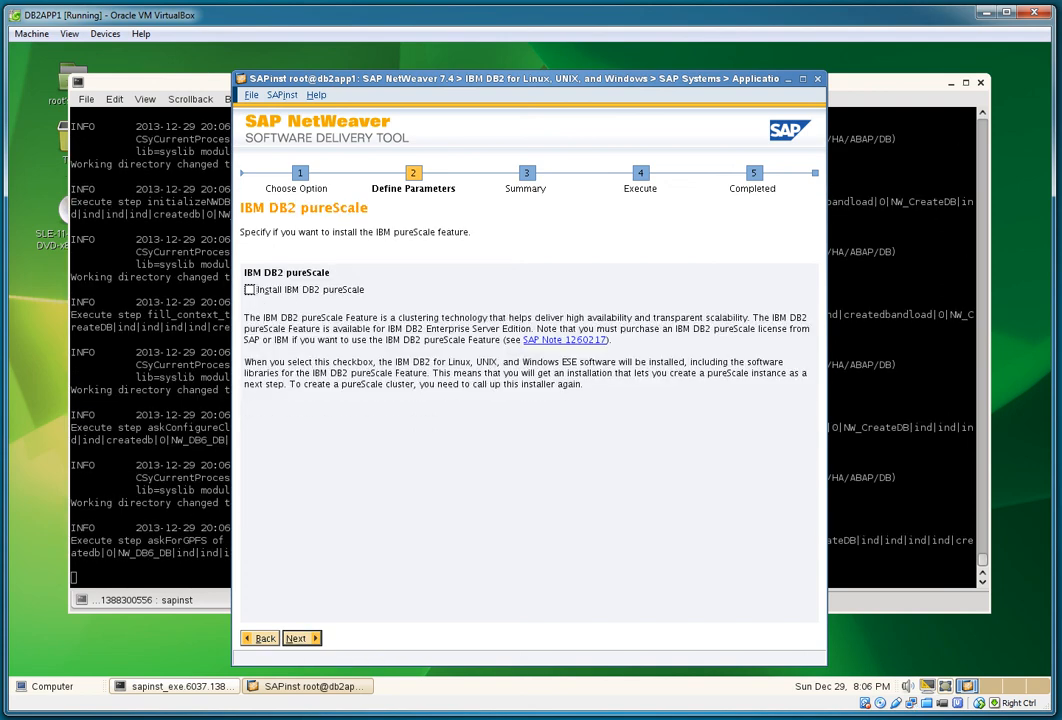
pyautogui.click(263, 291)
pyautogui.click(300, 638)
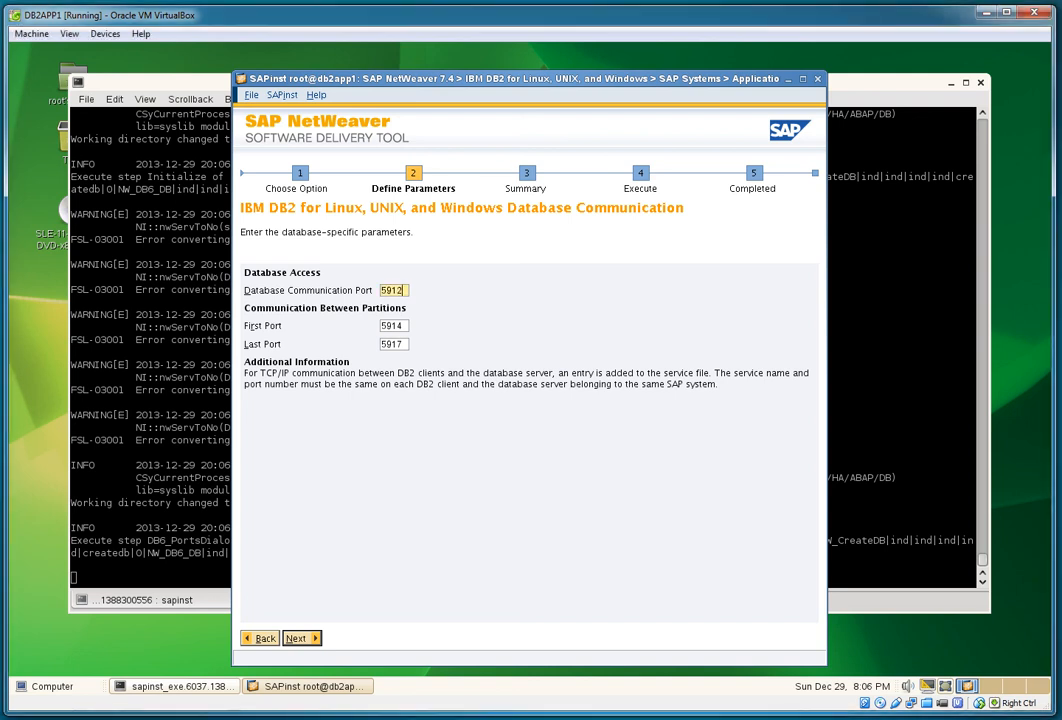
# Step: Set communication port 61012 and partition port range 61014 to 61017
pyautogui.write('61012')
pyautogui.press('Tab')
pyautogui.write('61014')
pyautogui.press('Tab')
pyautogui.write('61017')
pyautogui.hotkey('alt', 'n')
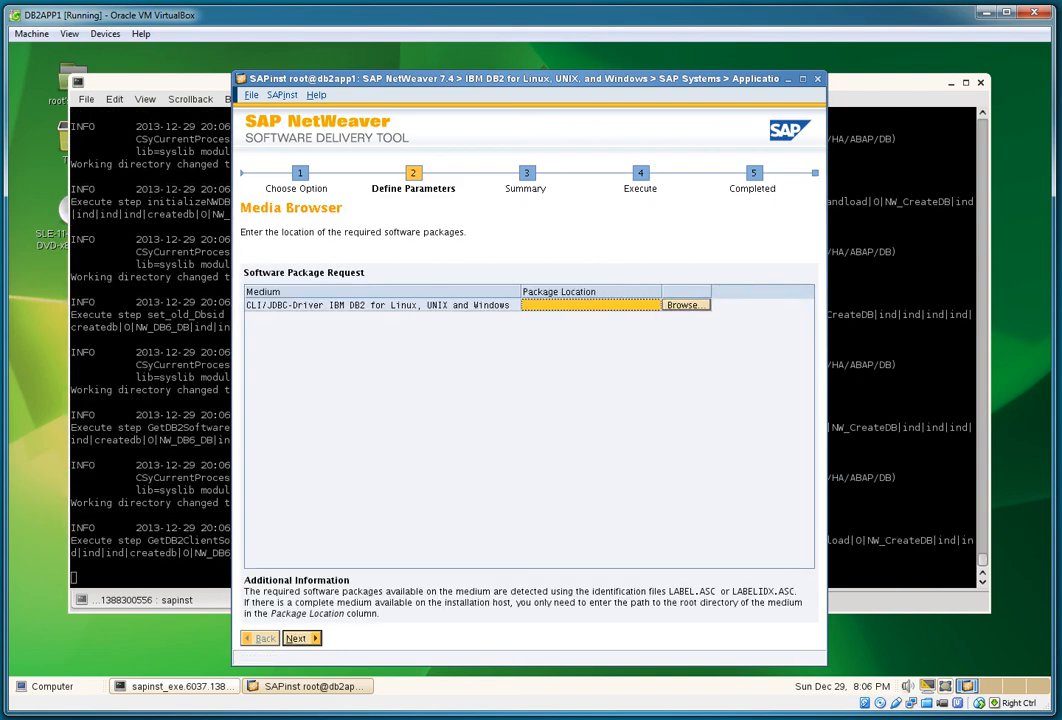
# Step: Set the DB2 client package location to the 51047109-DB2_LUW_10.5_FP1_RDBMS_Client folder
pyautogui.moveTo(683, 292); pyautogui.dragTo(760, 292)
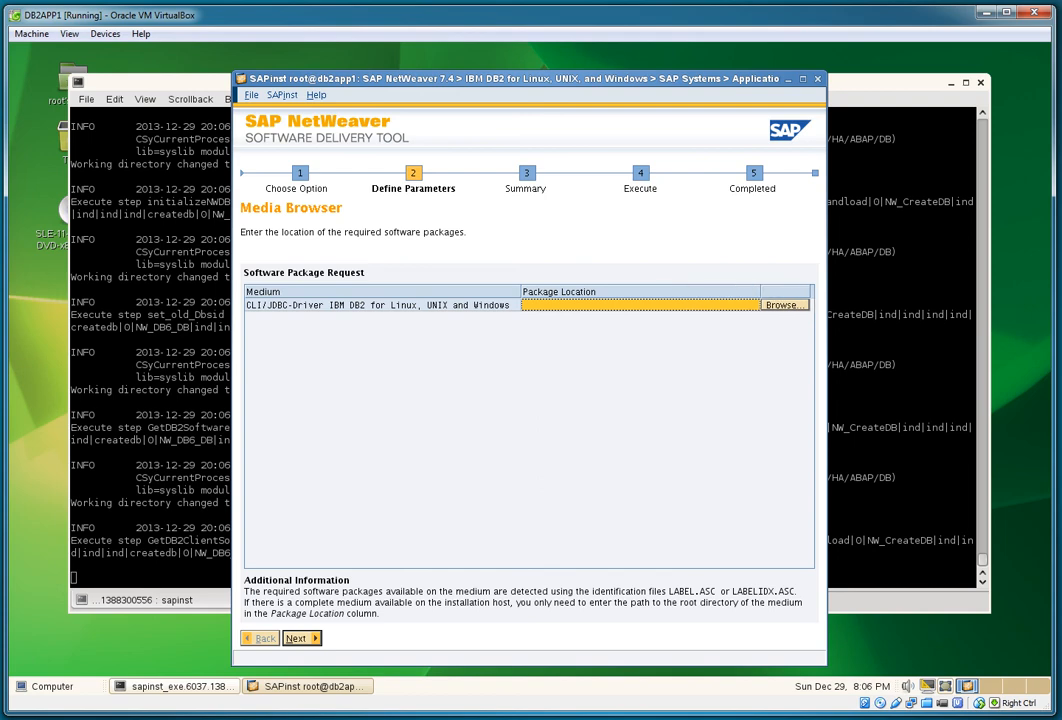
pyautogui.click(785, 305)
pyautogui.doubleClick(440, 444)
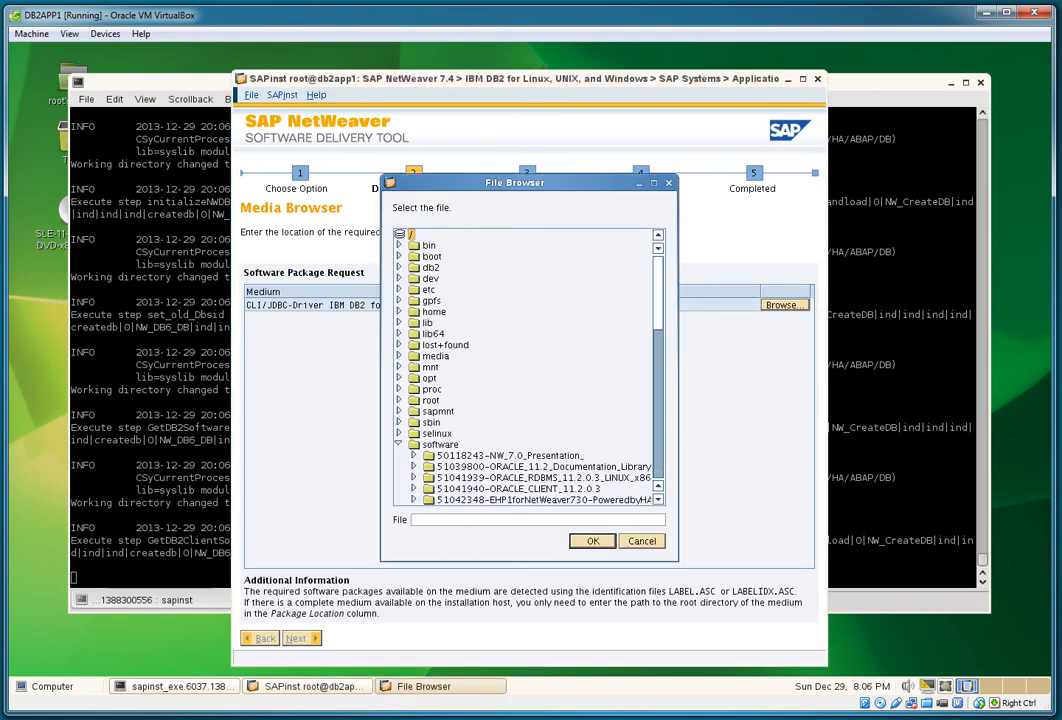
pyautogui.scroll(-7, 530, 367)
pyautogui.scroll(-4, 530, 367)
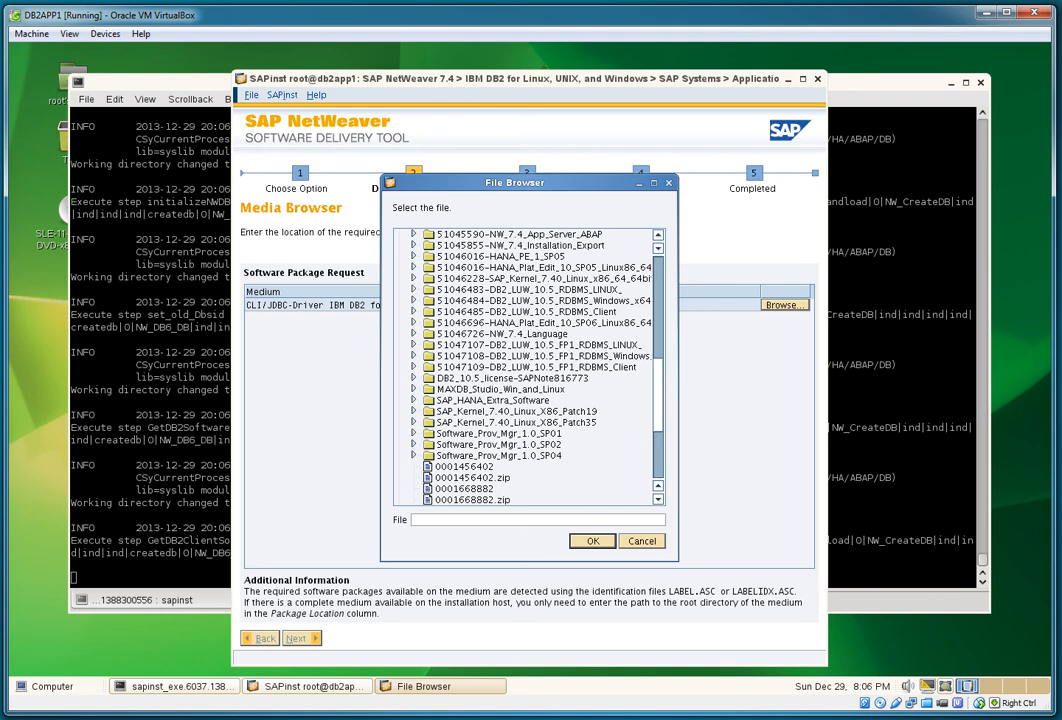
pyautogui.click(530, 367)
pyautogui.press('Return')
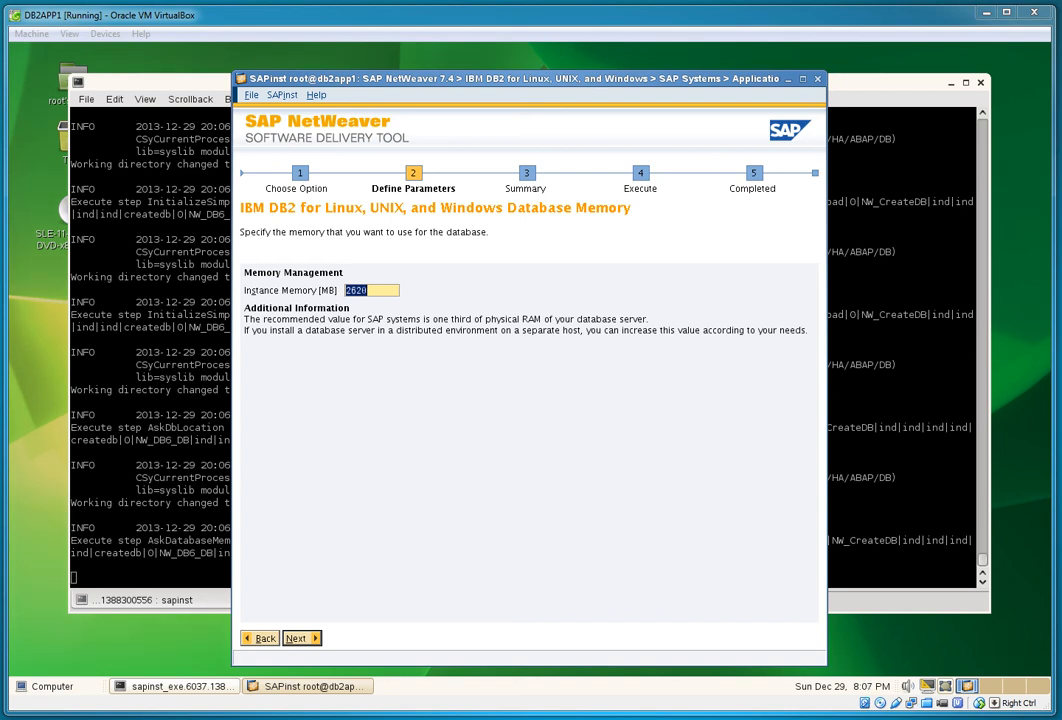
# Step: Accept 2620 MB instance memory and the size options, then reduce sapdata1–4 to one sapdata directory
pyautogui.press('Return')
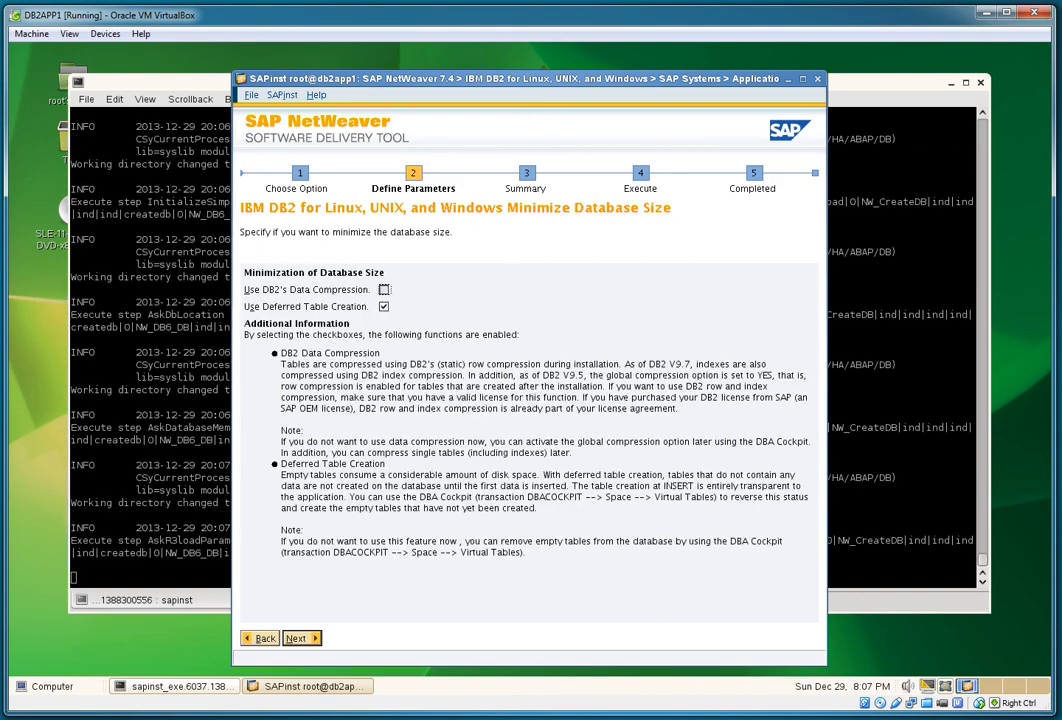
pyautogui.press('Return')
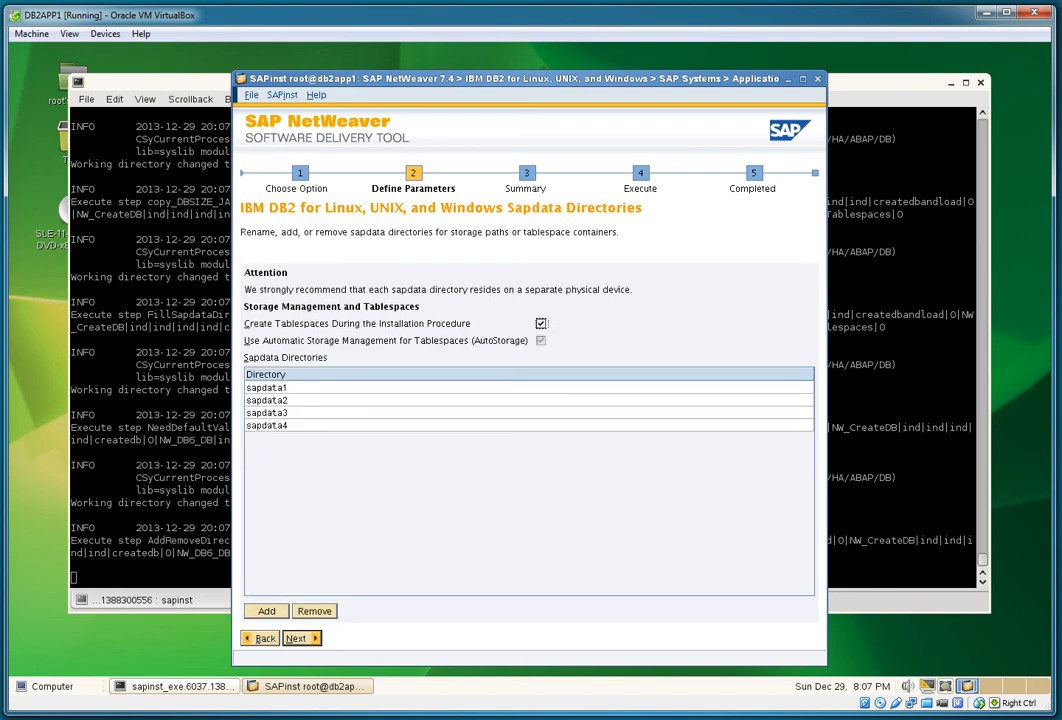
pyautogui.click(266, 400)
pyautogui.click(314, 611)
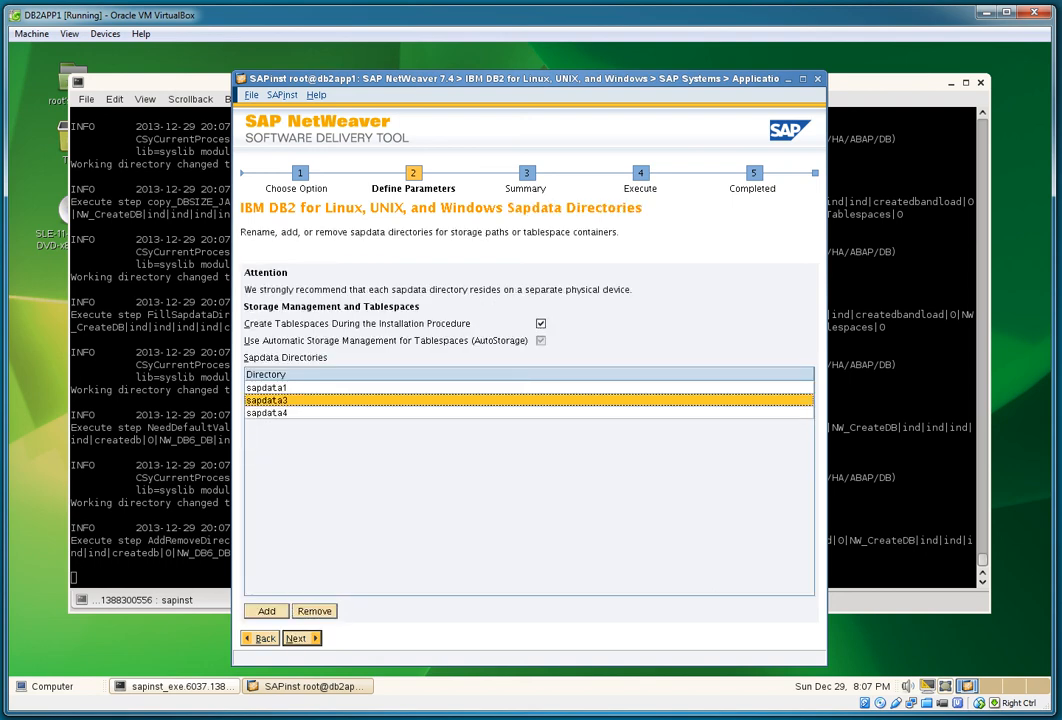
pyautogui.click(314, 611)
pyautogui.click(314, 611)
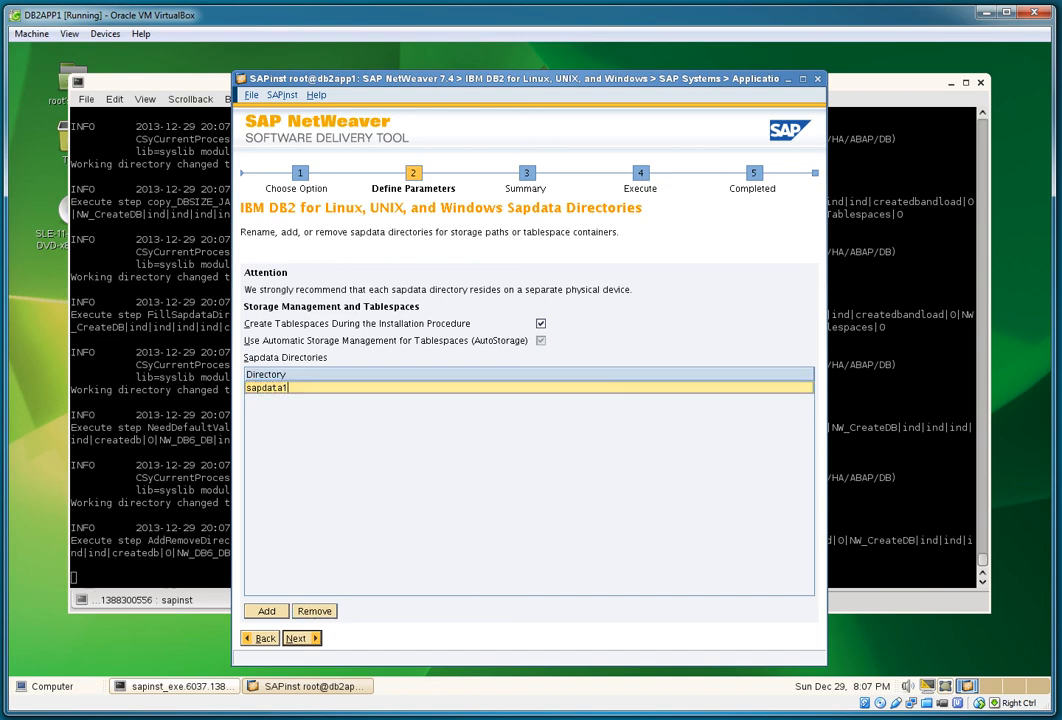
pyautogui.press('BackSpace')
pyautogui.press('Return')
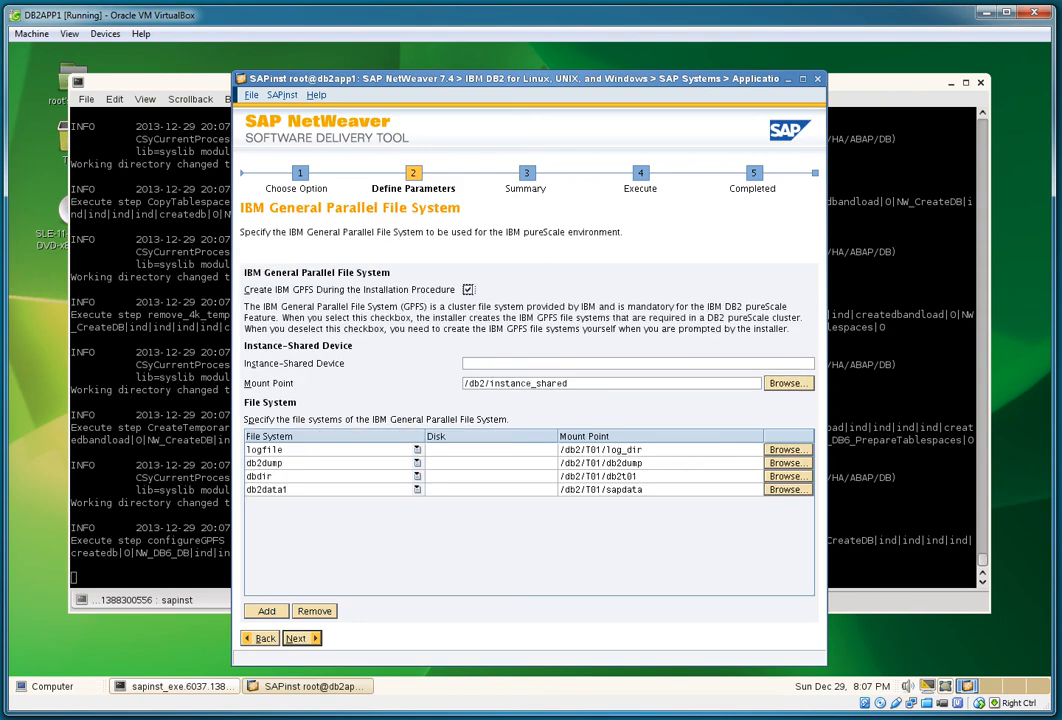
# Step: Enter /dev/sdb as the instance-shared device and /dev/sde as the logfile disk
pyautogui.click(638, 363)
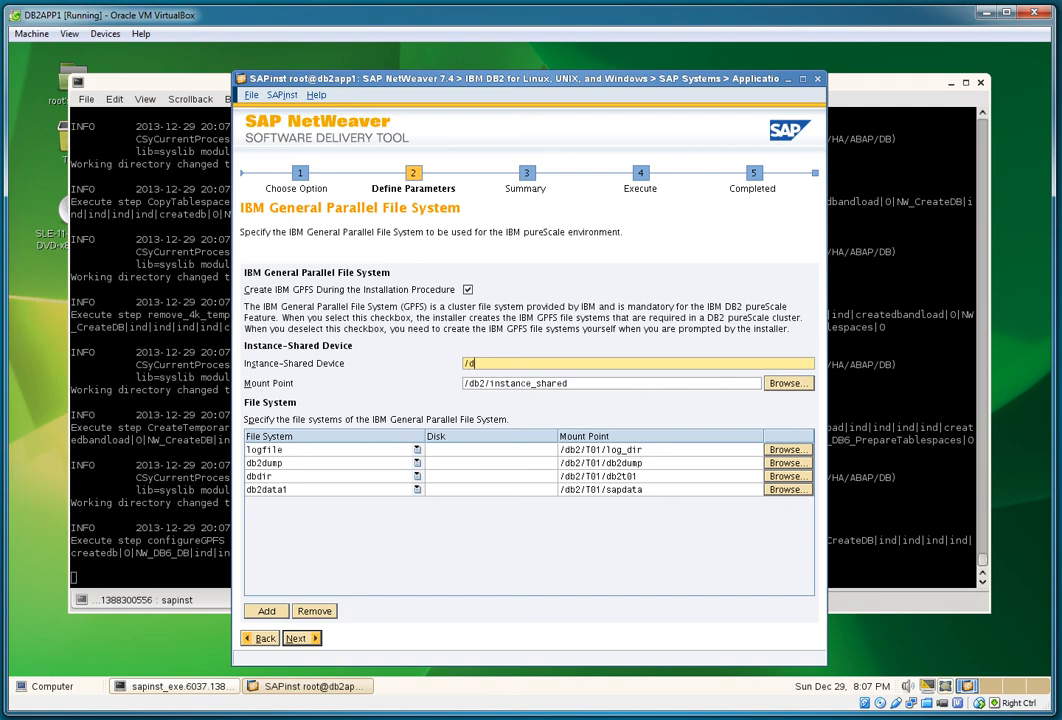
pyautogui.write('/dev/sdb')
pyautogui.click(490, 450)
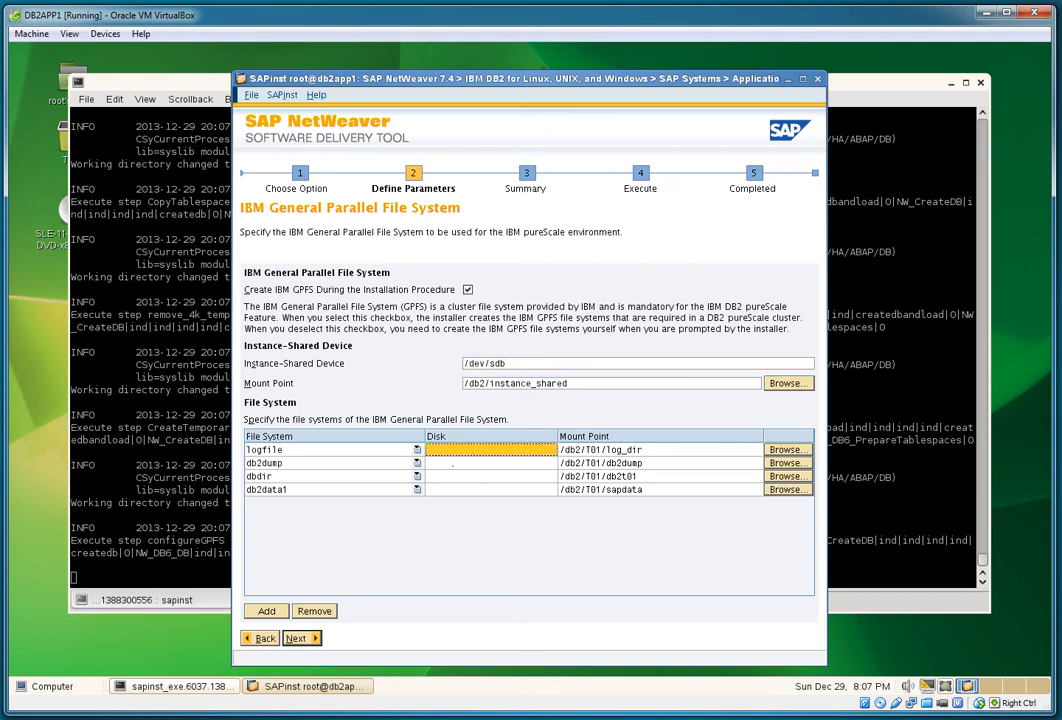
pyautogui.doubleClick(454, 451)
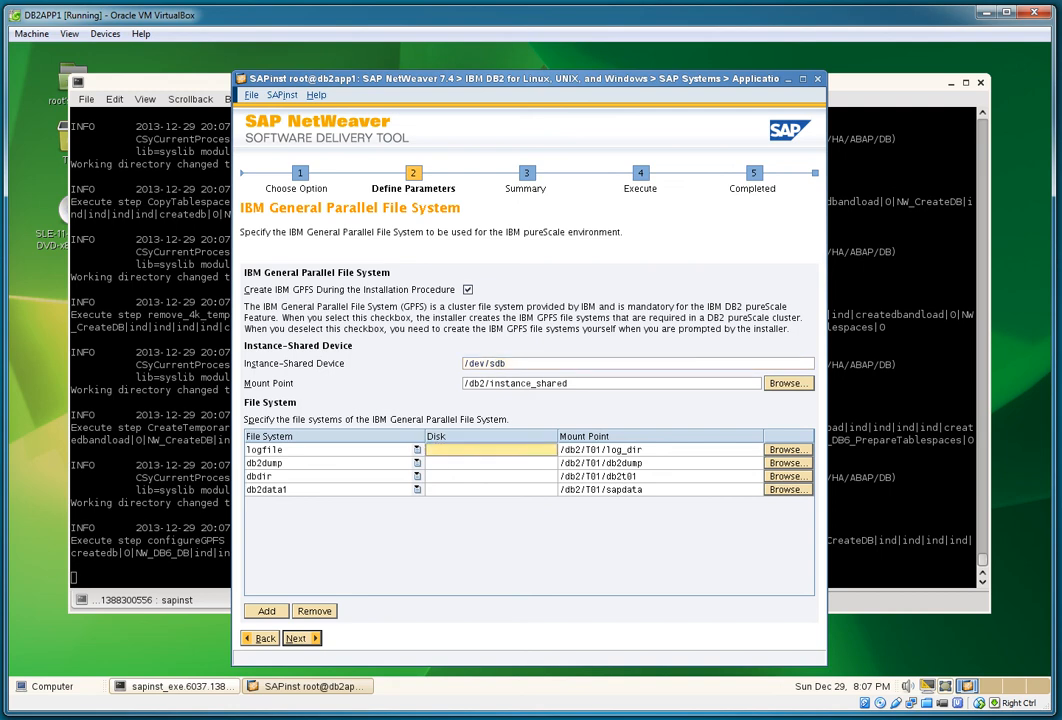
pyautogui.write('/dev/sde')
pyautogui.press('Return')
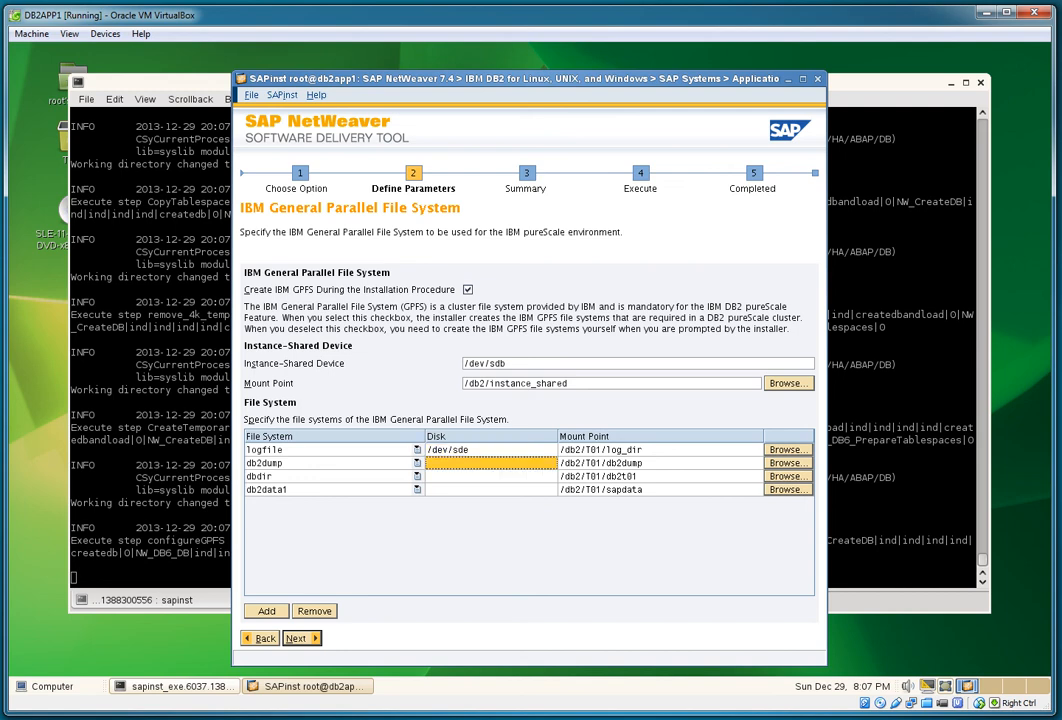
# Step: Assign /dev/sdd to db2dump and /dev/sdc to dbdir, then begin /dev/sdf for db2data1
pyautogui.write('/dev/')
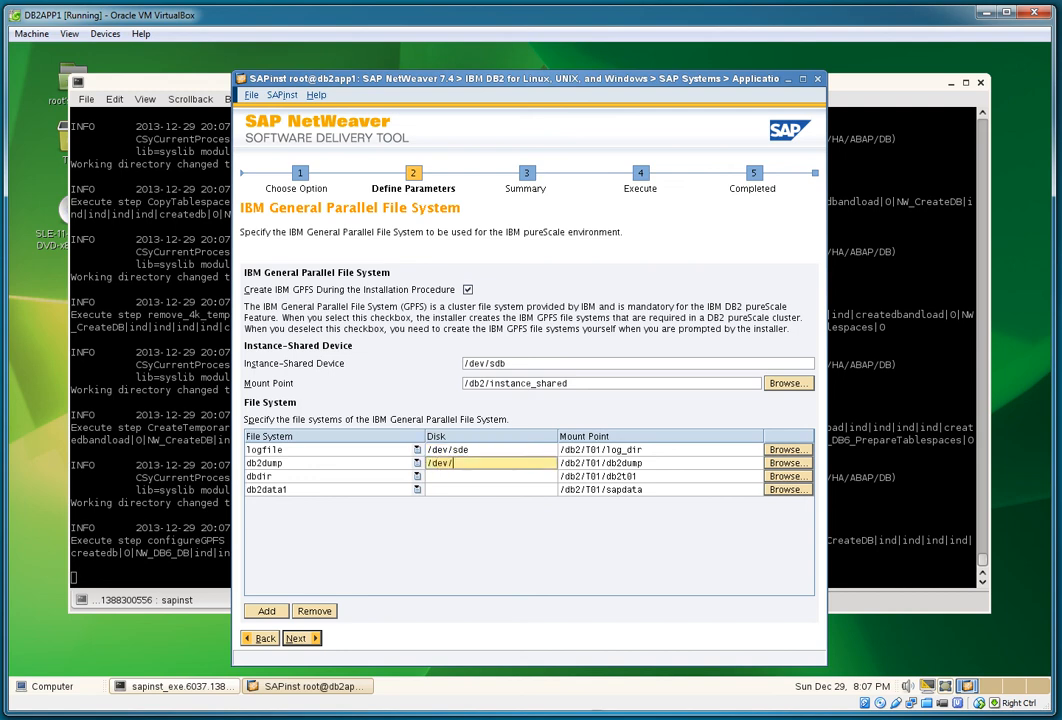
pyautogui.write('sdd')
pyautogui.press('Return')
pyautogui.write('/dev')
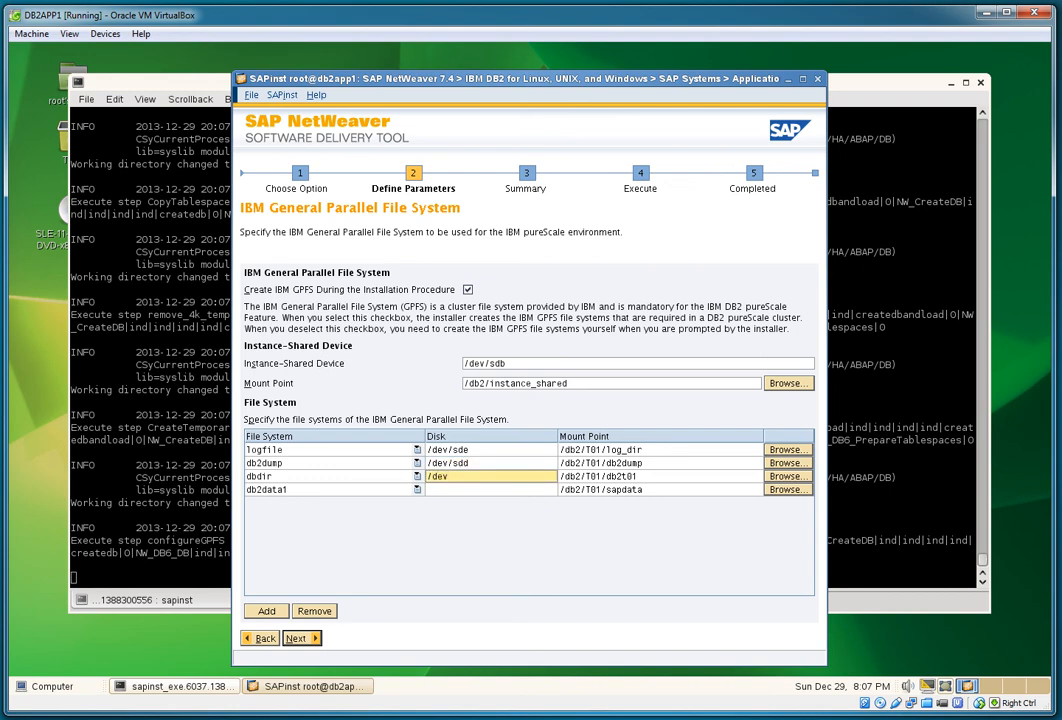
pyautogui.write('/sdc')
pyautogui.press('Return')
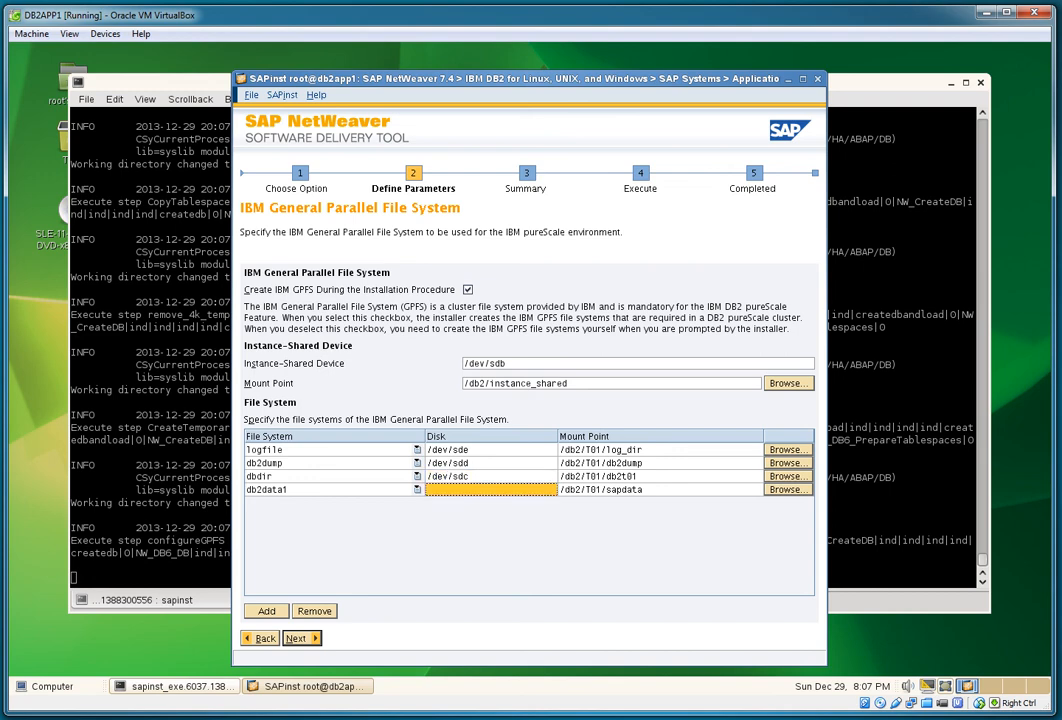
pyautogui.write('/dev')
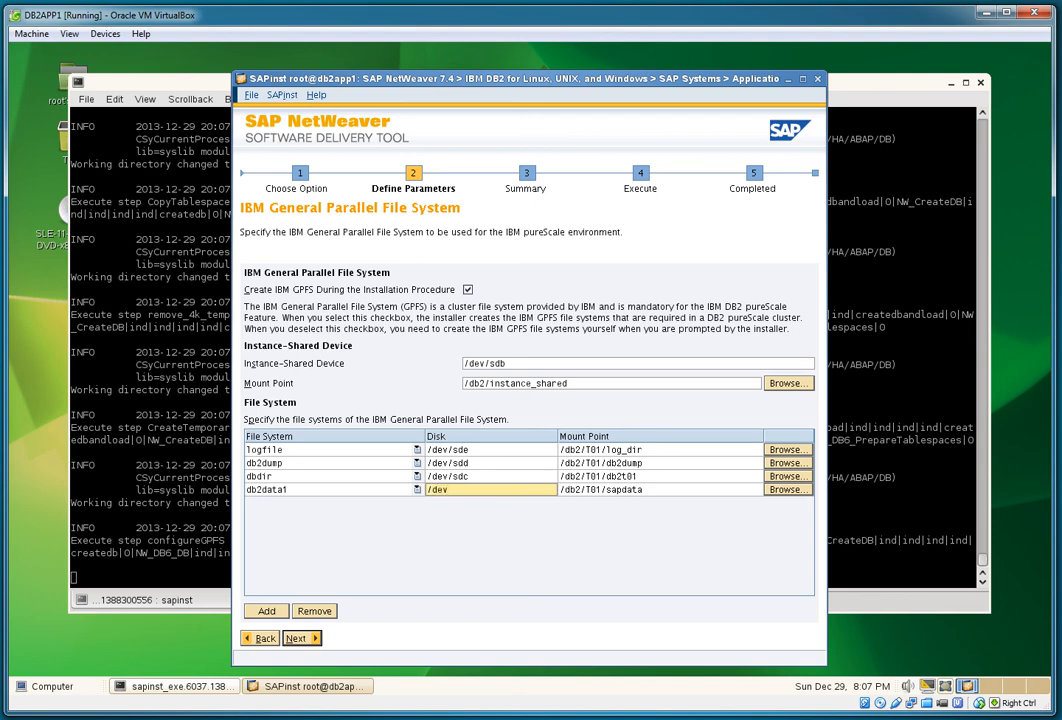
pyautogui.write('/sdf')
# Step: Open the YaST2 Expert Partitioner's hard disk list and arrange it beside the installer
pyautogui.click(46, 686)
pyautogui.click(92, 576)
pyautogui.press('Return')
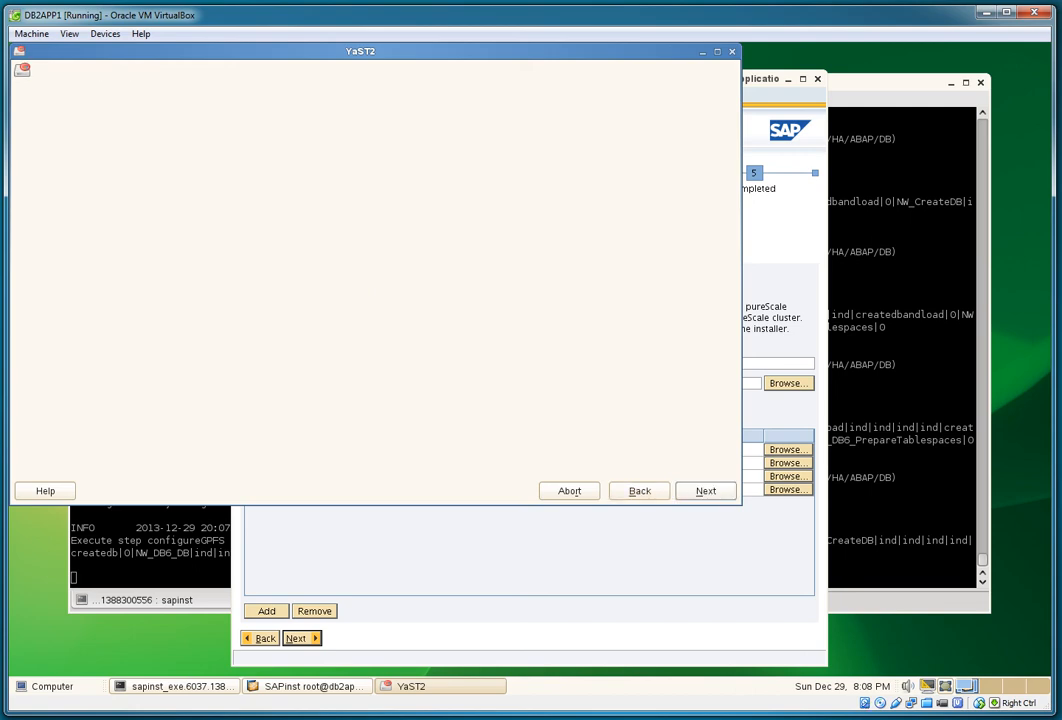
pyautogui.click(44, 137)
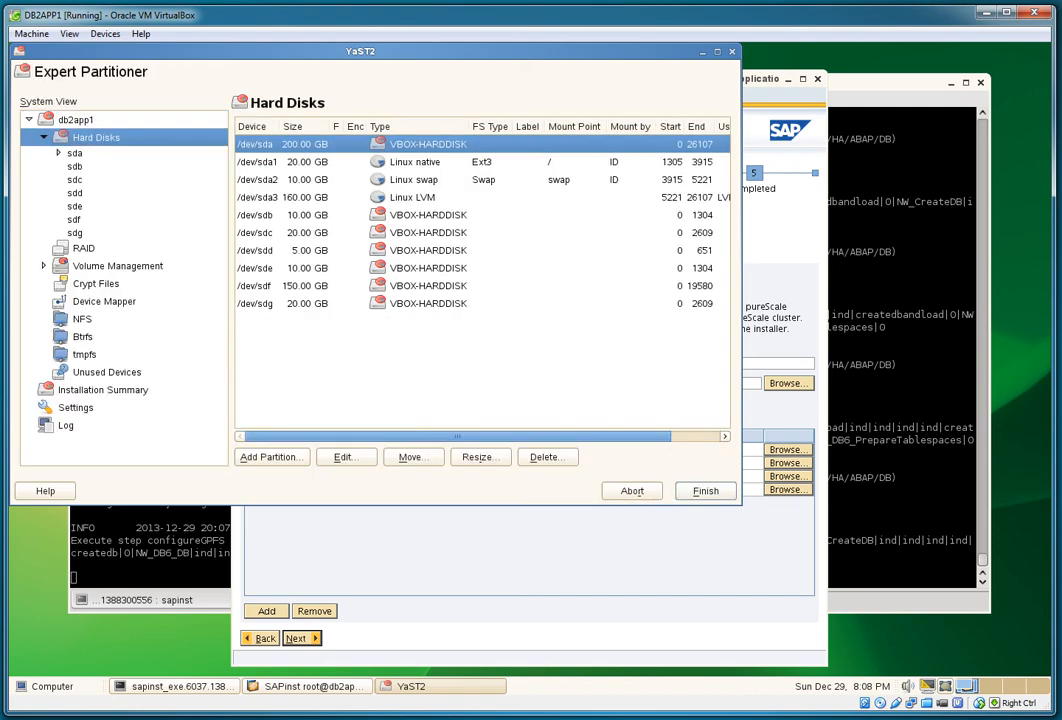
pyautogui.moveTo(300, 51); pyautogui.dragTo(856, 111)
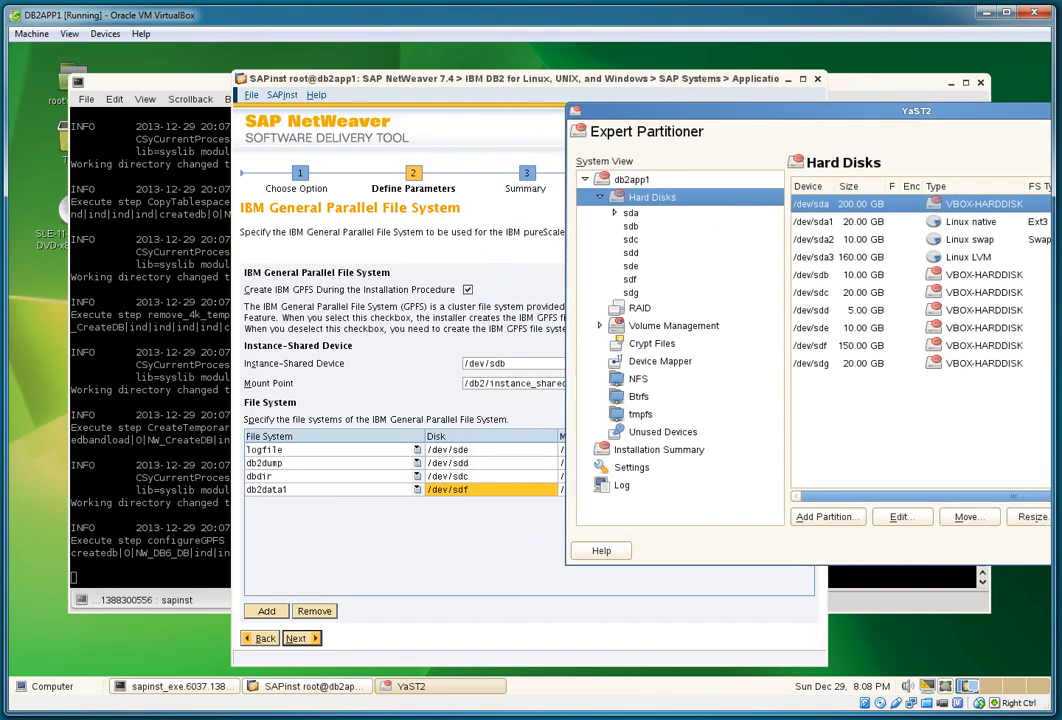
pyautogui.moveTo(660, 79); pyautogui.dragTo(439, 60)
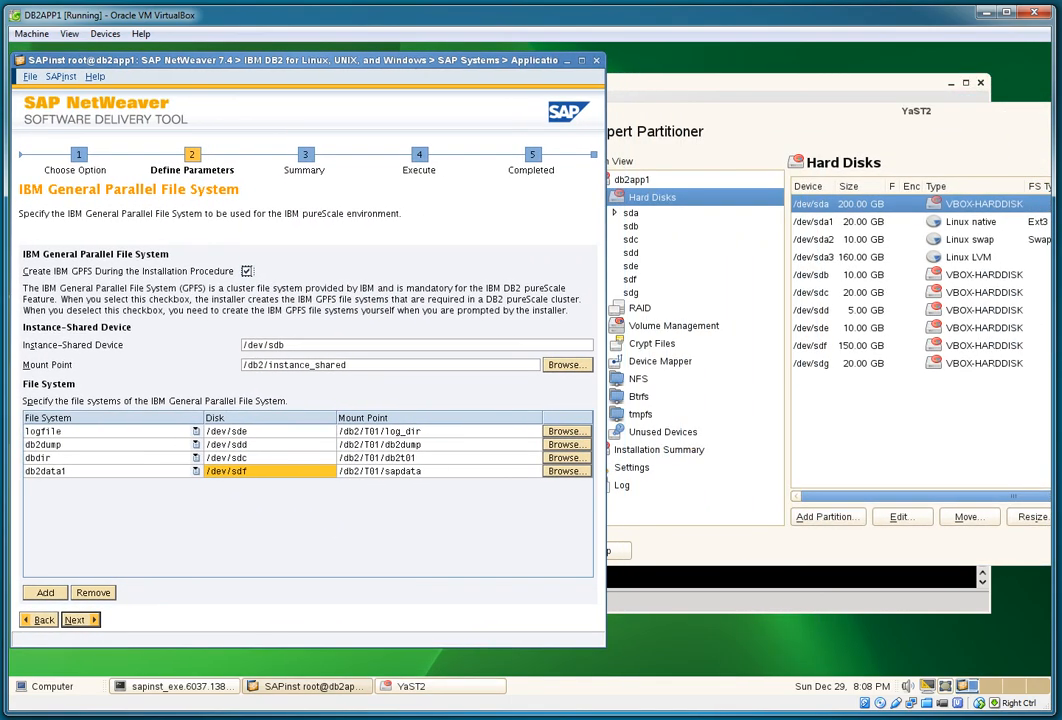
pyautogui.click(700, 83)
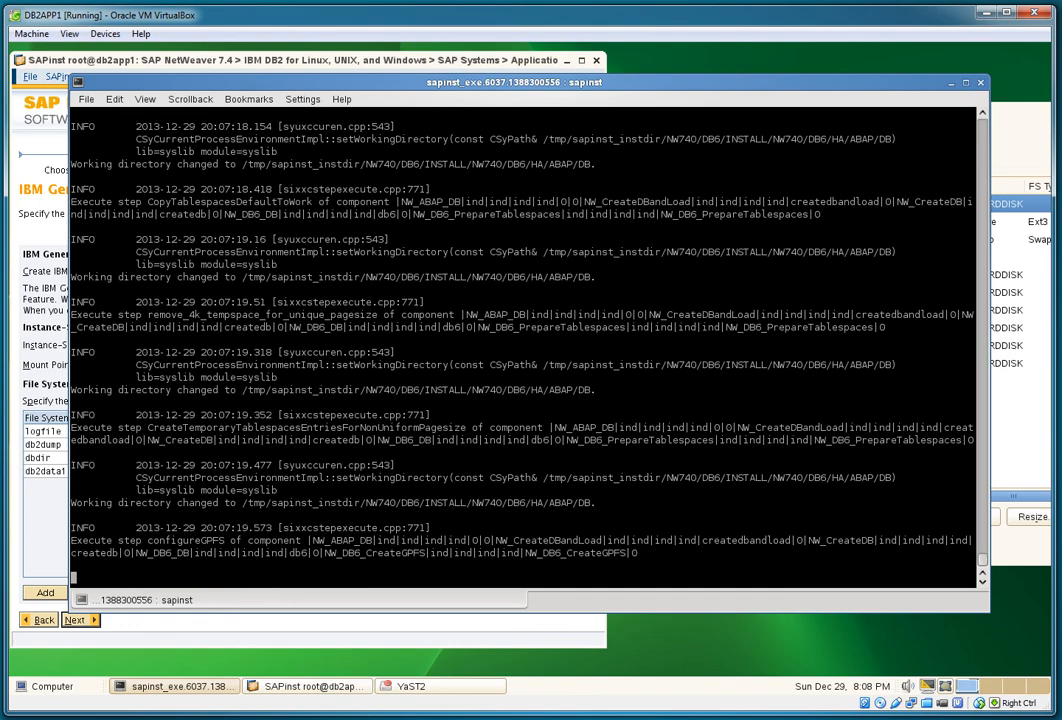
pyautogui.click(951, 83)
pyautogui.click(930, 111)
pyautogui.moveTo(930, 111); pyautogui.dragTo(793, 112)
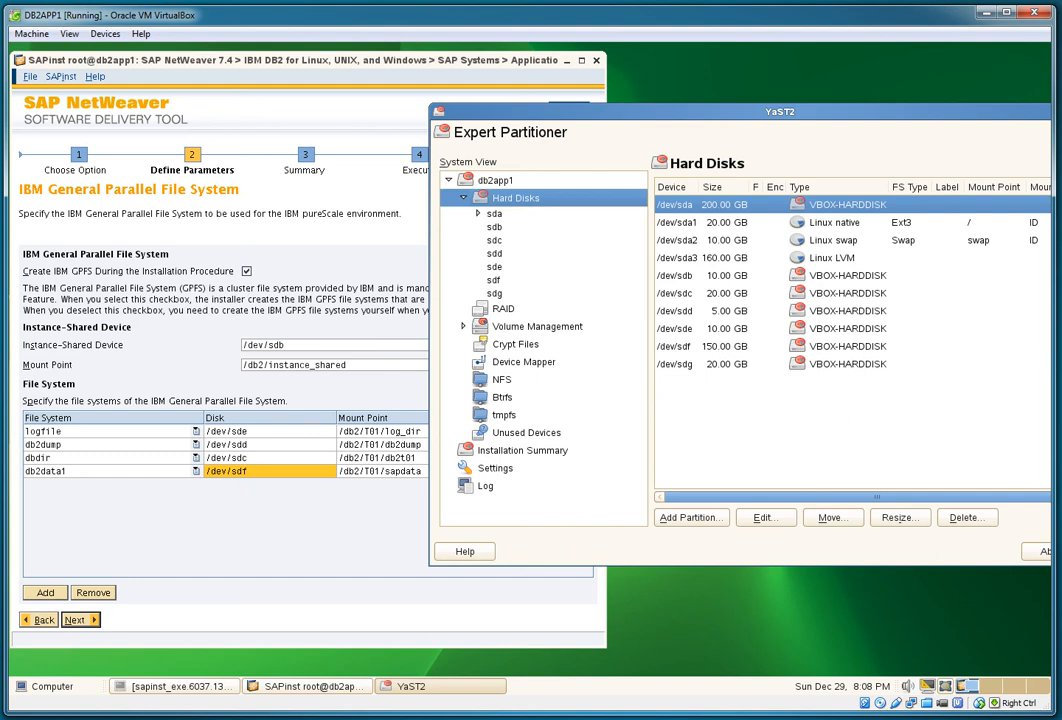
# Step: Compare the installer's disks /dev/sde, /dev/sdd (5 GB), /dev/sdc and /dev/sdf (150 GB) with the partitioner's list
pyautogui.click(268, 431)
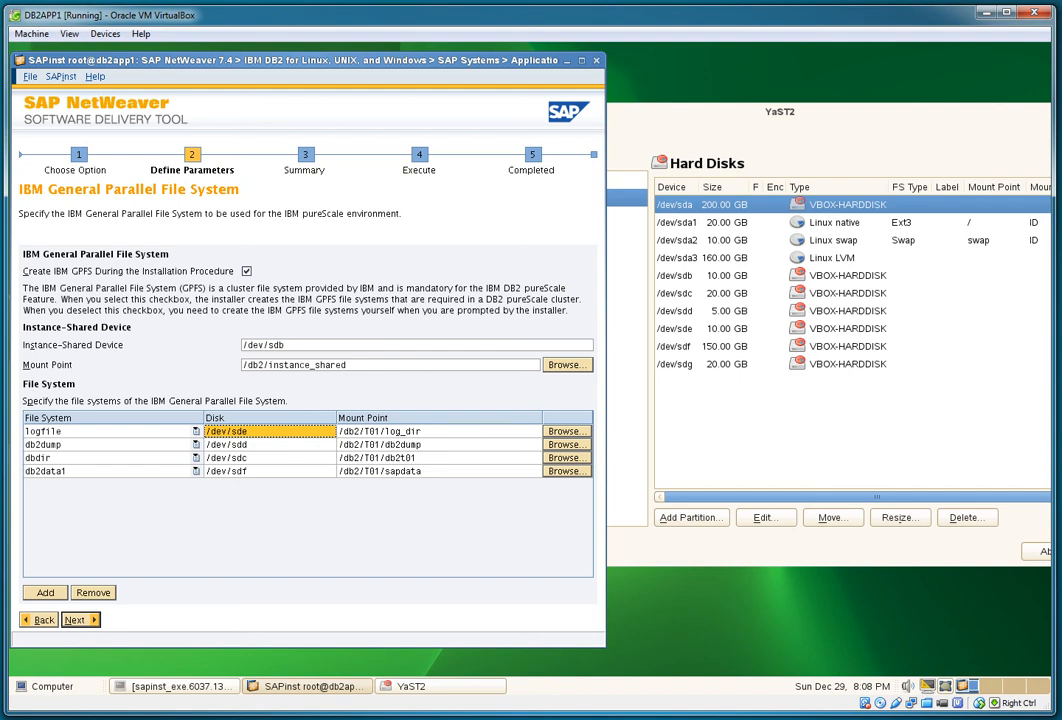
pyautogui.click(722, 329)
pyautogui.click(268, 445)
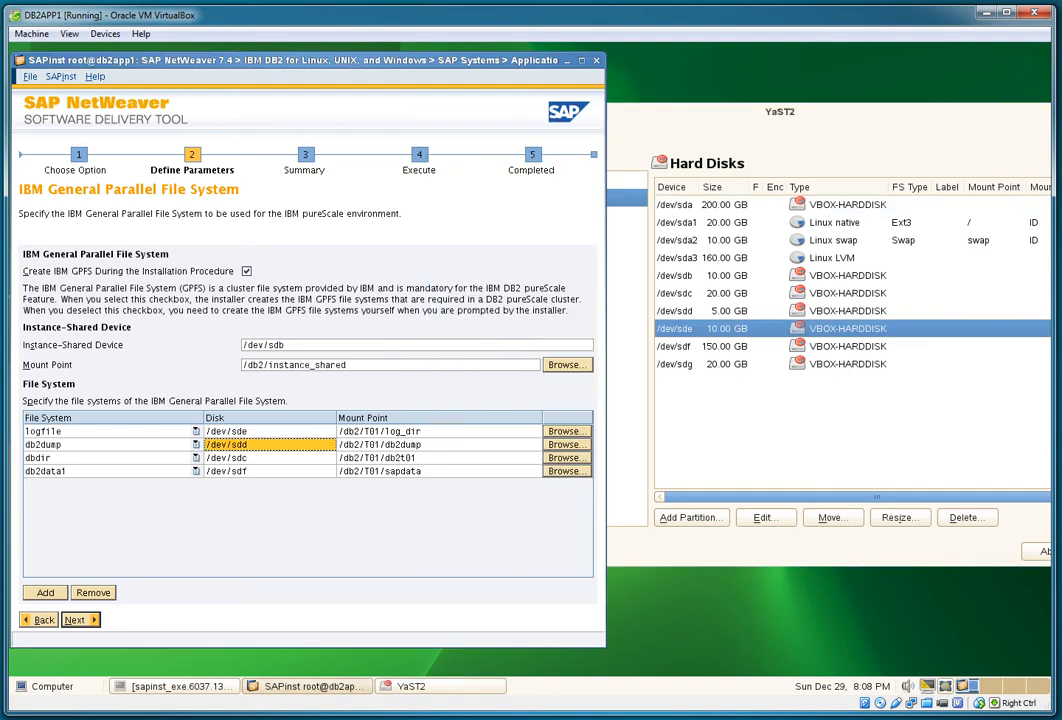
pyautogui.click(722, 311)
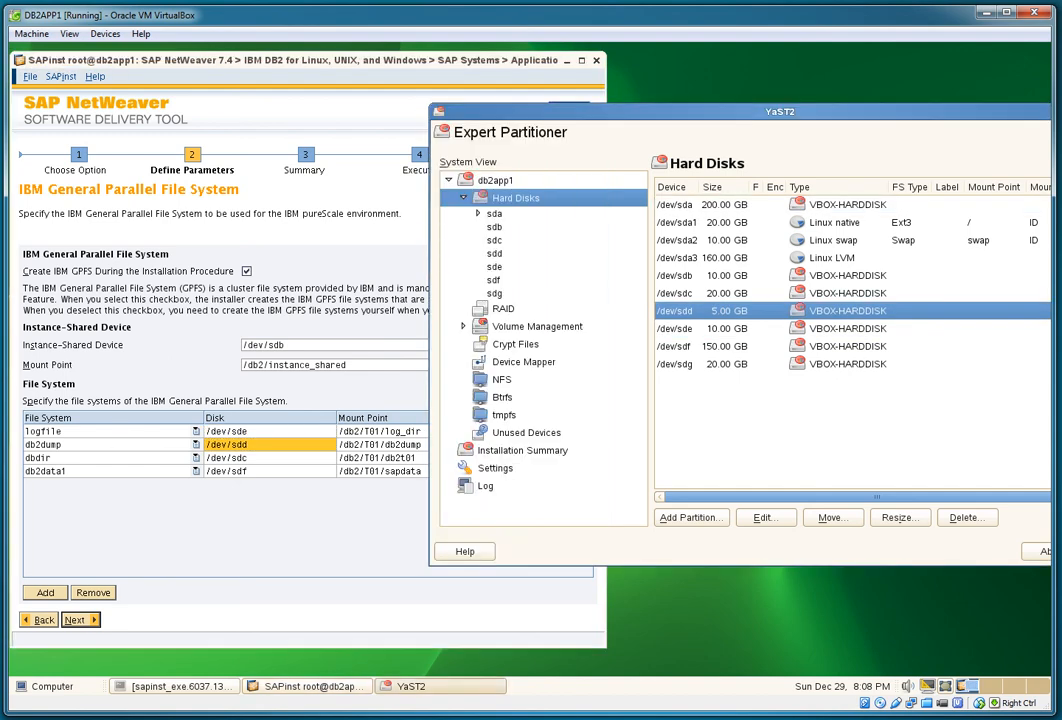
pyautogui.click(268, 458)
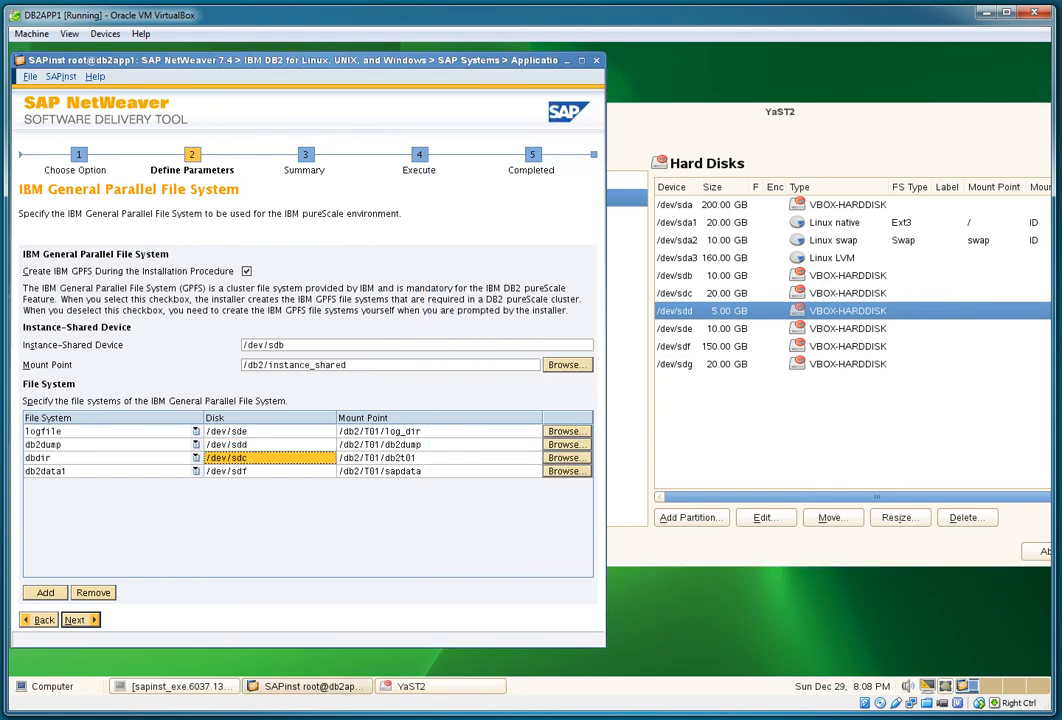
pyautogui.click(722, 293)
pyautogui.click(268, 471)
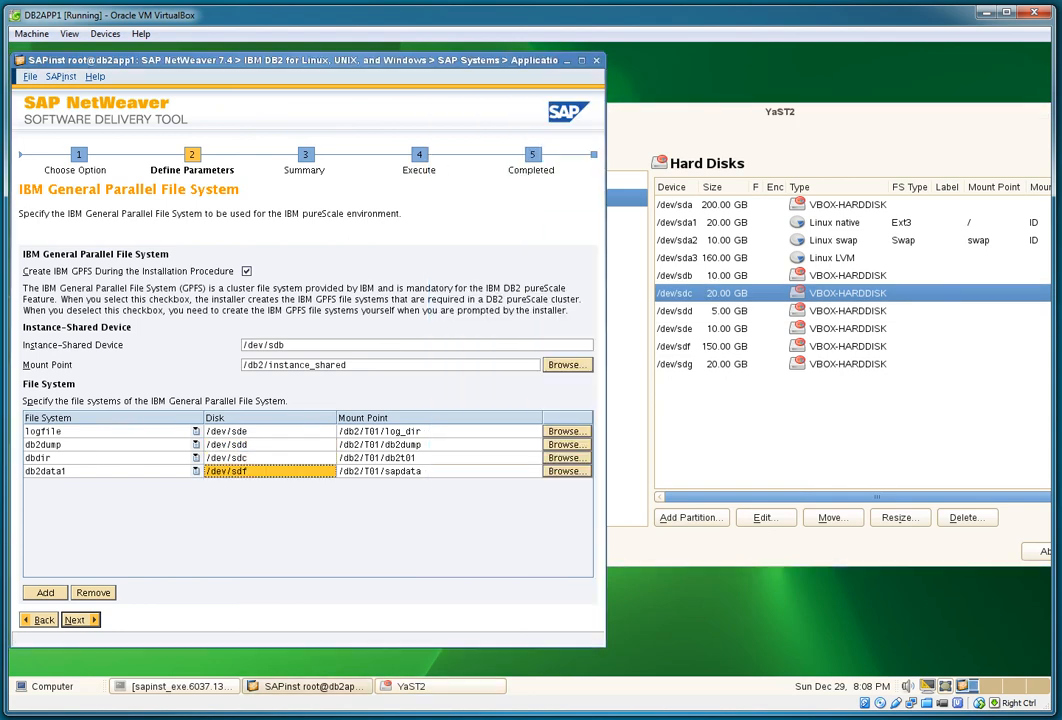
pyautogui.click(722, 346)
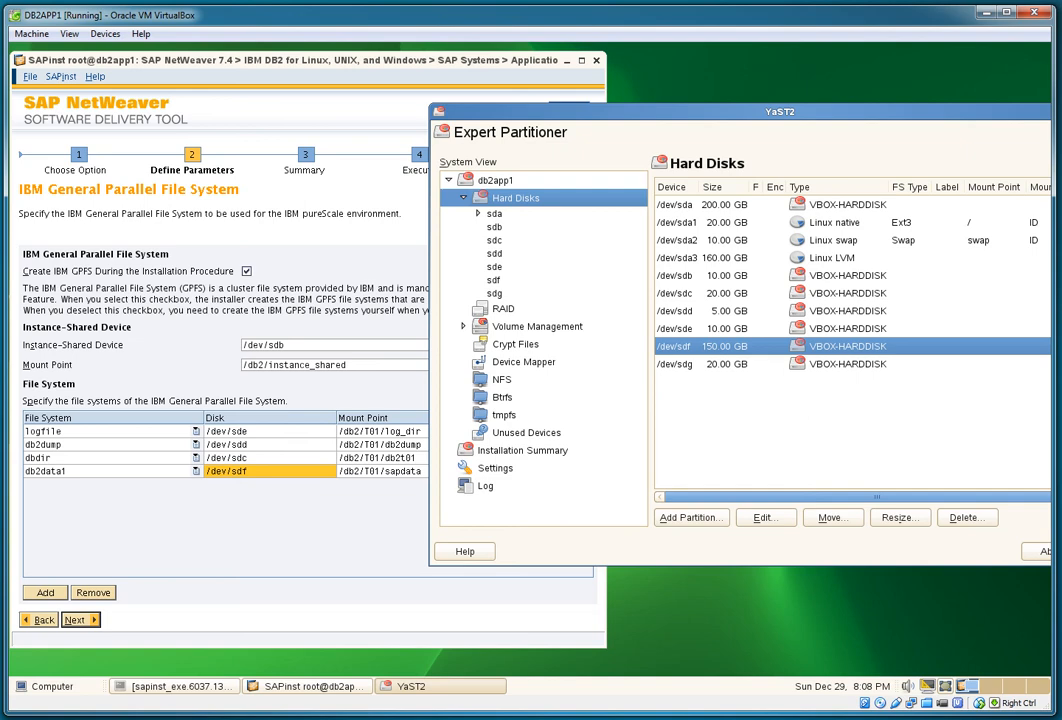
pyautogui.click(268, 471)
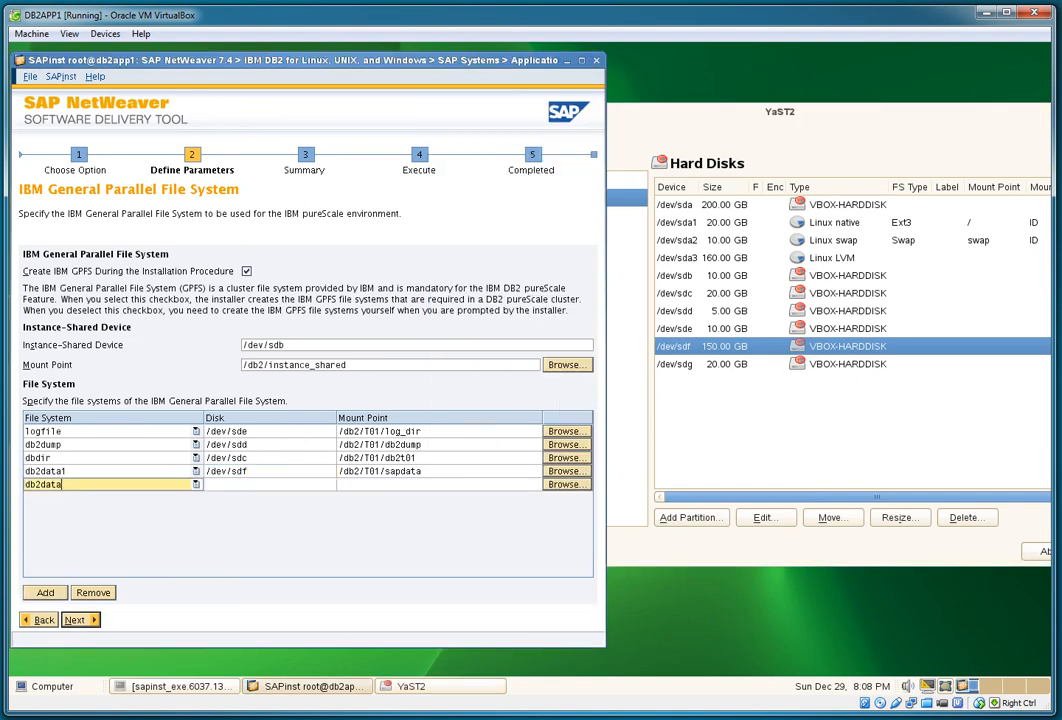
# Step: Add a sapmount file system on /dev/sdg mounted at /sapmnt_gpfs and confirm the GPFS settings
pyautogui.press('BackSpace')
pyautogui.press('BackSpace')
pyautogui.press('BackSpace')
pyautogui.press('BackSpace')
pyautogui.press('BackSpace')
pyautogui.press('BackSpace')
pyautogui.press('BackSpace')
pyautogui.write('sapmount')
pyautogui.click(270, 484)
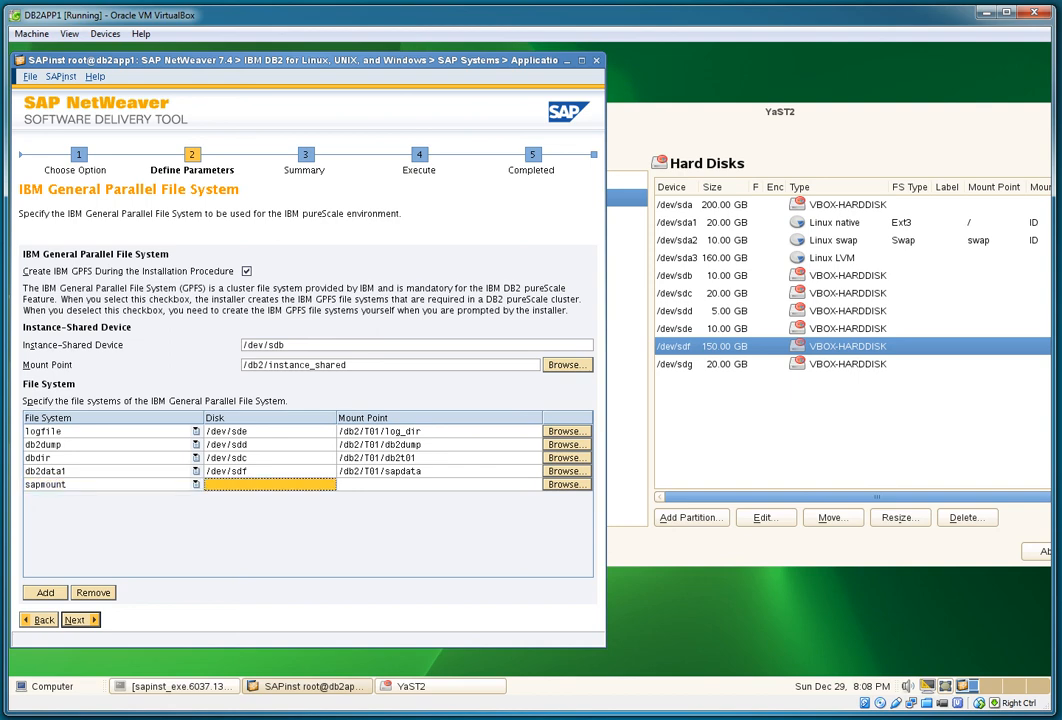
pyautogui.write('/dev/sdg')
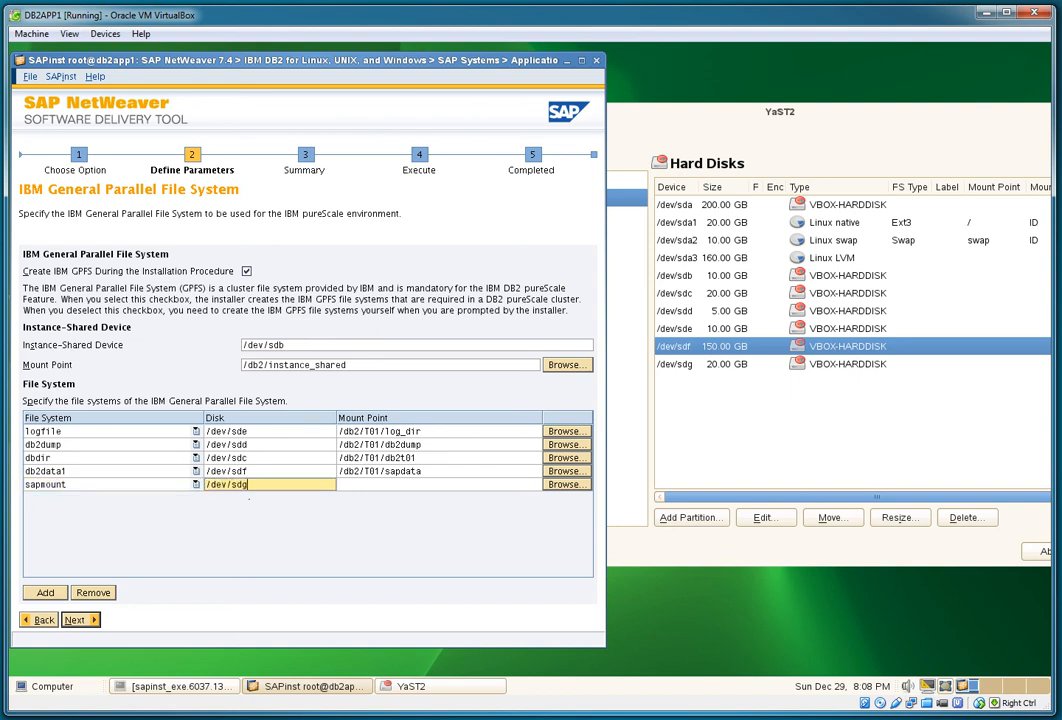
pyautogui.press('Tab')
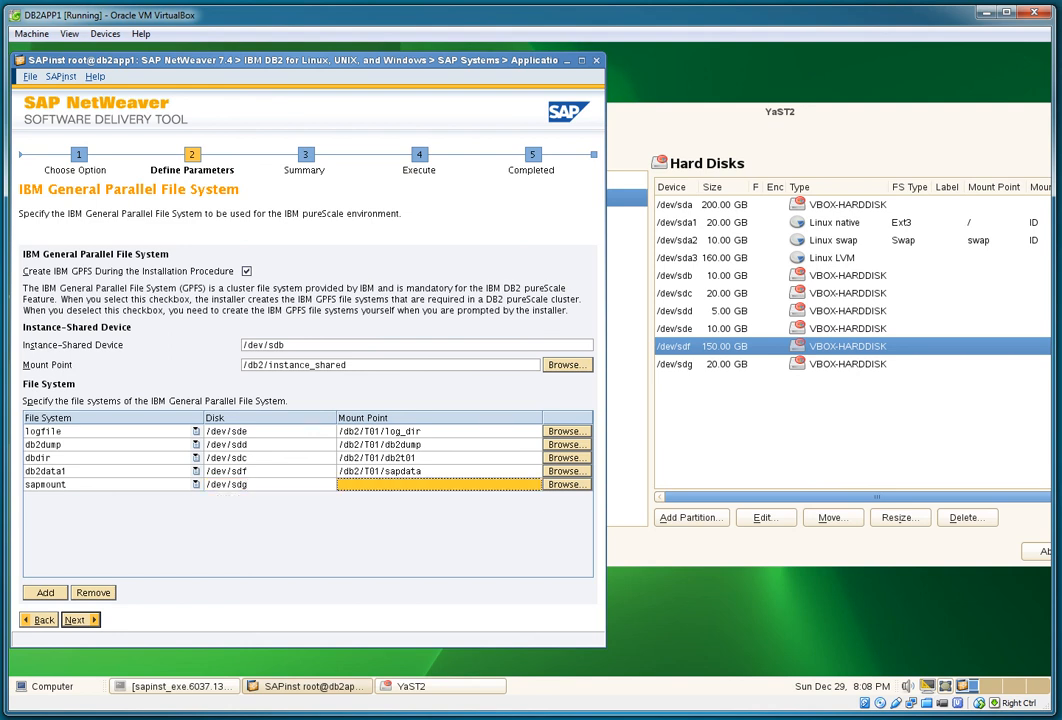
pyautogui.write('/sapmnt_')
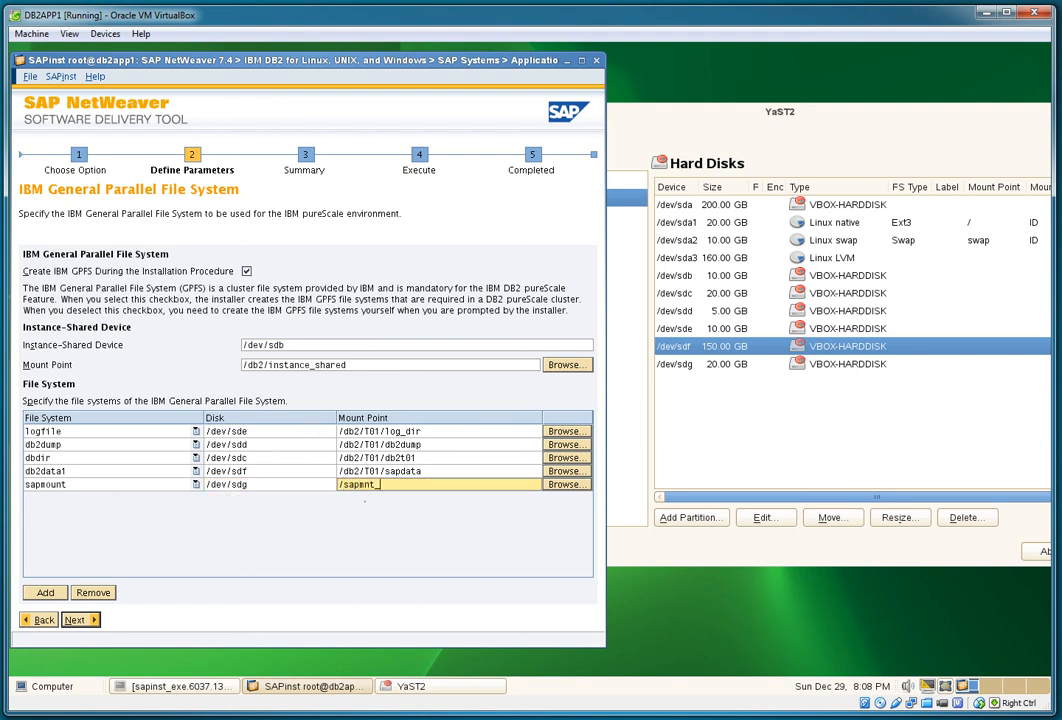
pyautogui.write('gpfs')
pyautogui.press('Return')
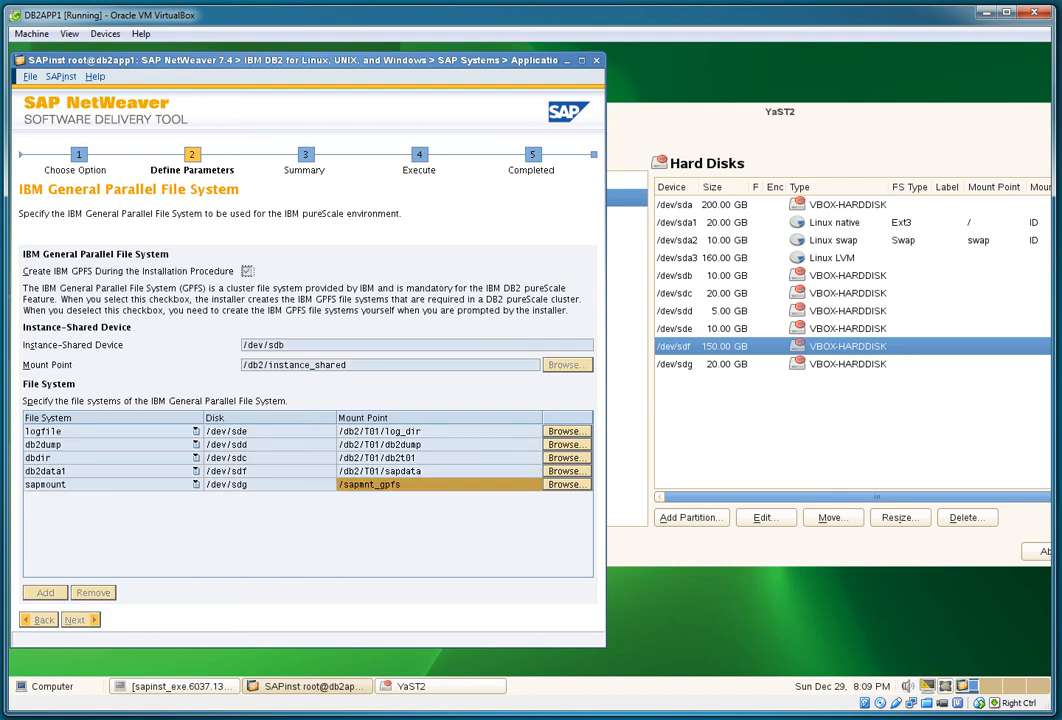
# Step: Move the YaST2 Expert Partitioner aside and close it
pyautogui.click(440, 686)
pyautogui.moveTo(780, 112); pyautogui.dragTo(571, 108)
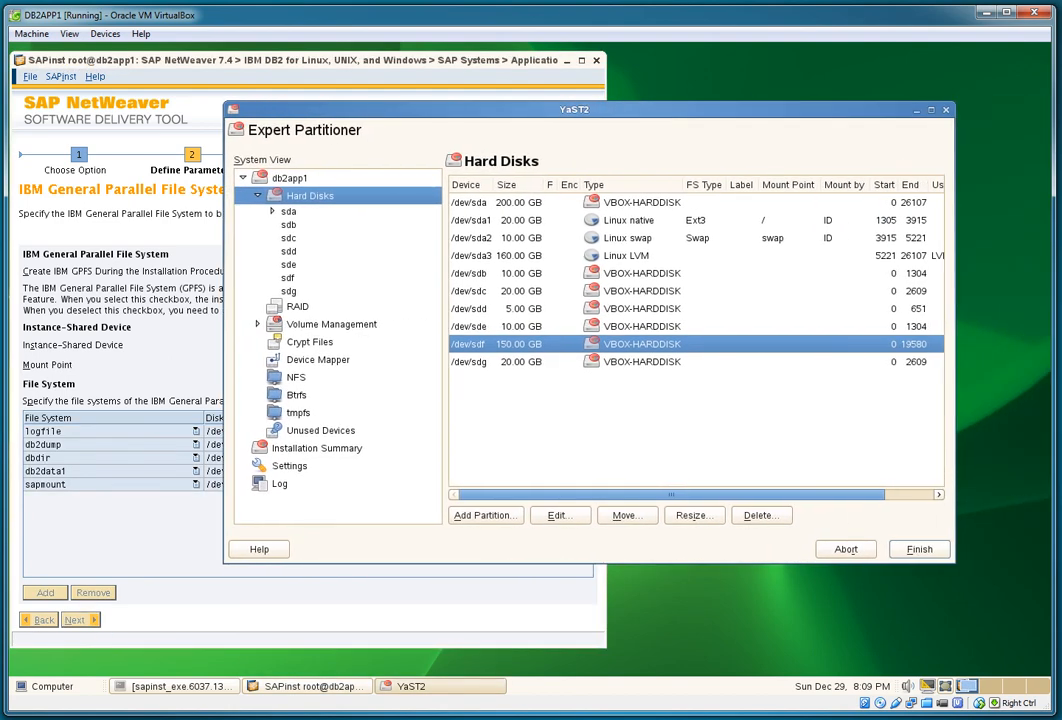
pyautogui.click(846, 549)
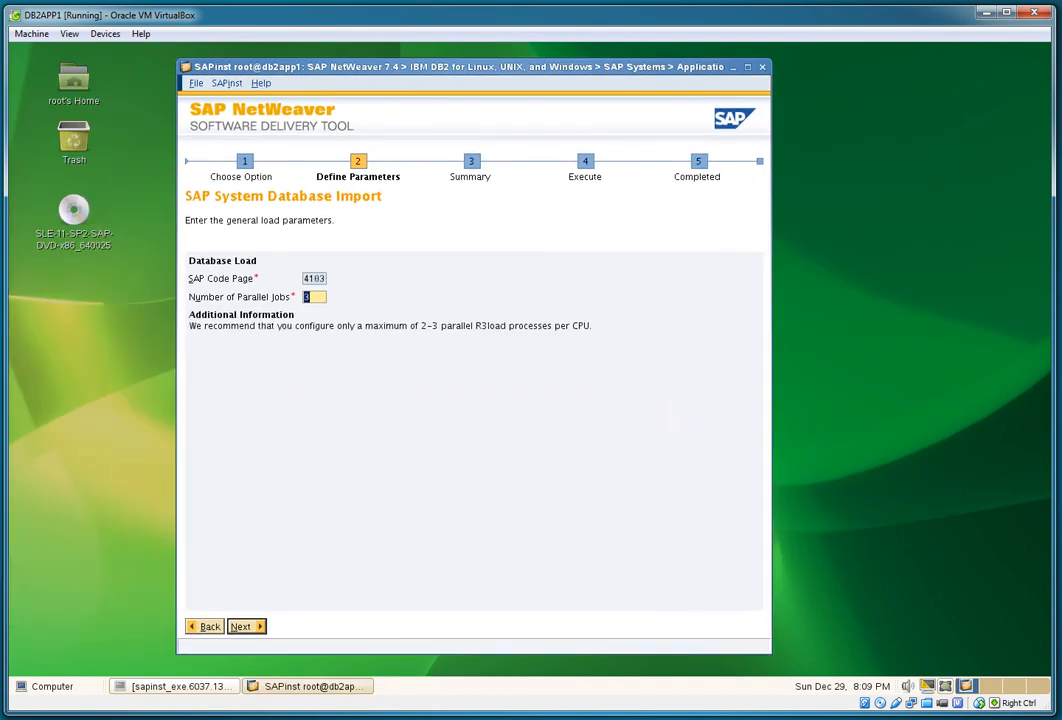
# Step: Keep 3 parallel jobs for the database import and accept the archives to unpack
pyautogui.click(175, 686)
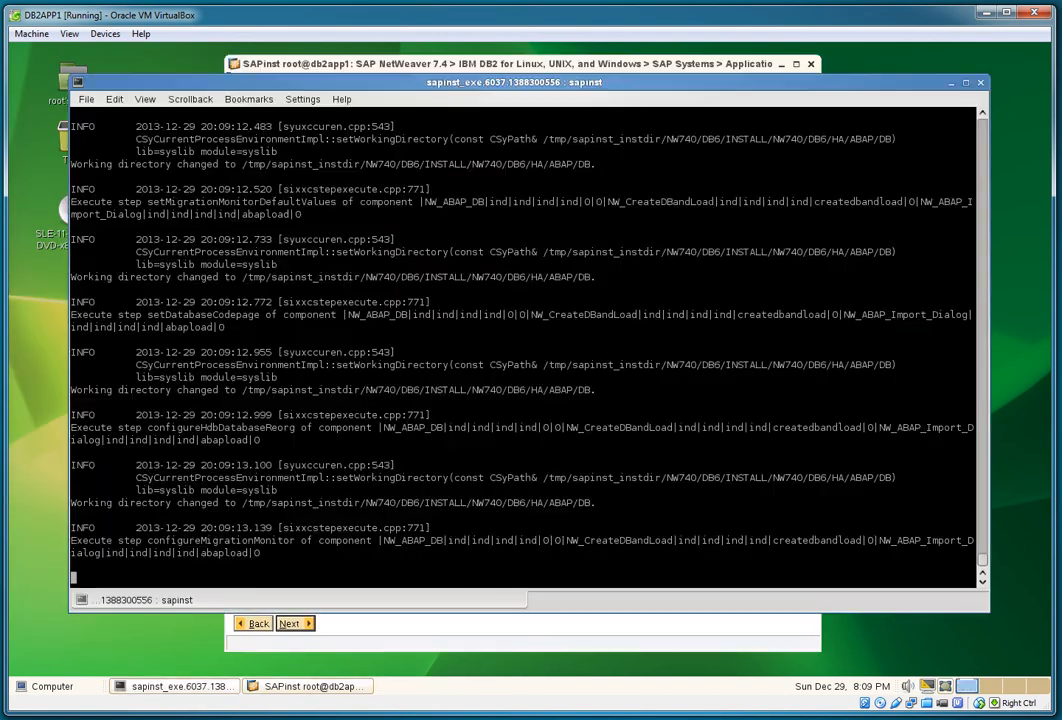
pyautogui.click(308, 686)
pyautogui.click(361, 294)
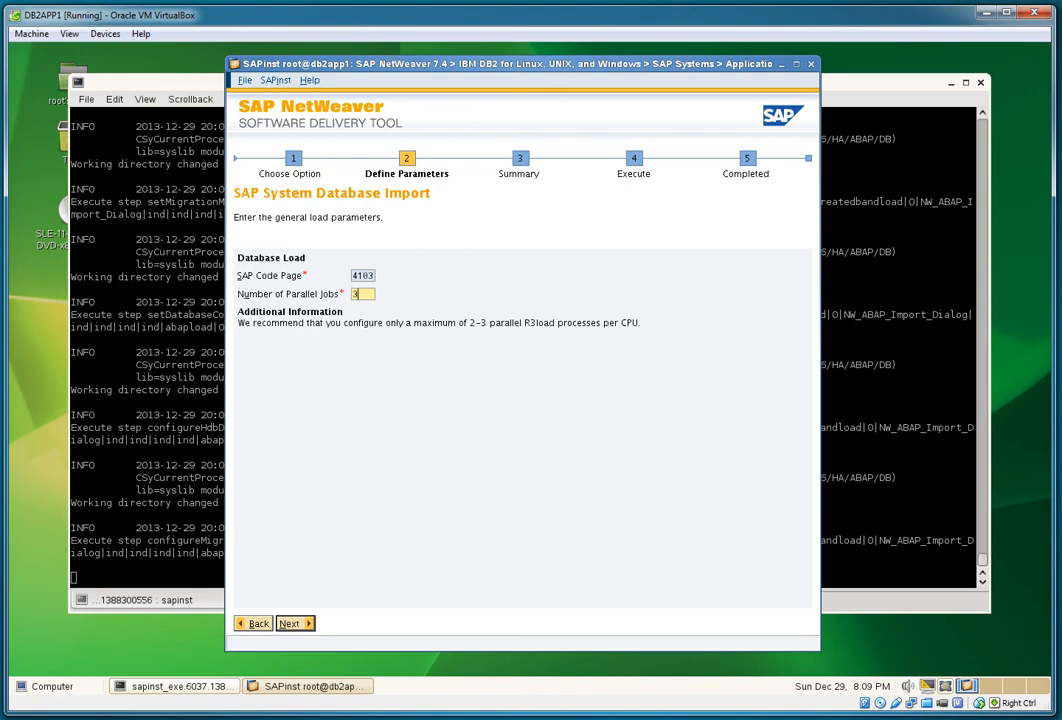
pyautogui.press('Return')
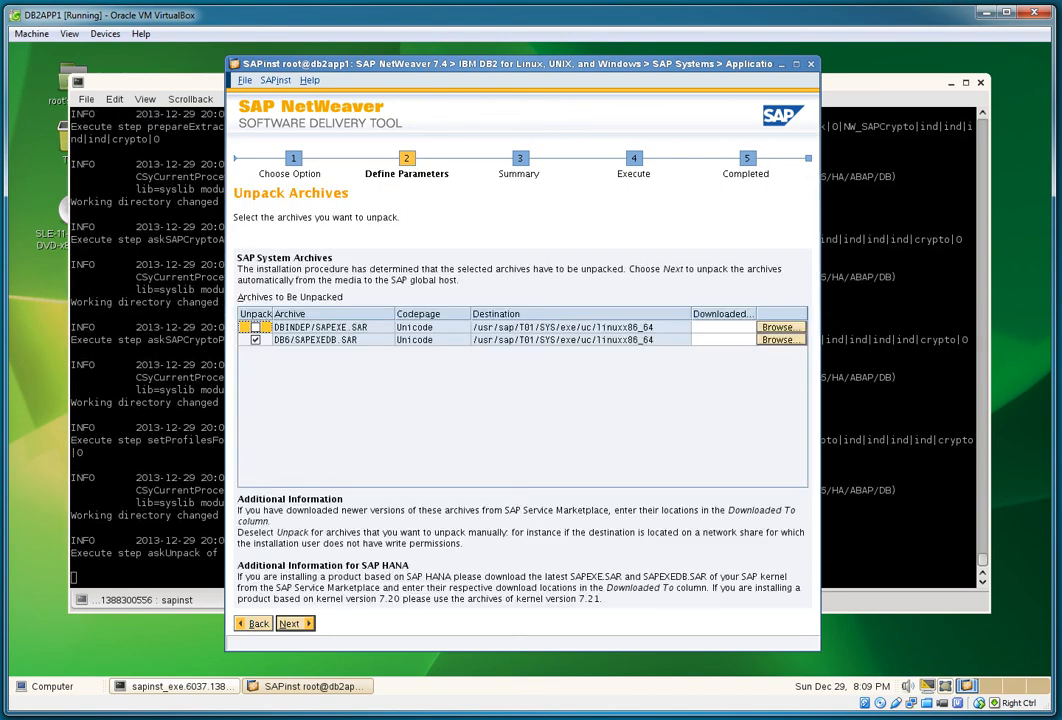
pyautogui.press('Return')
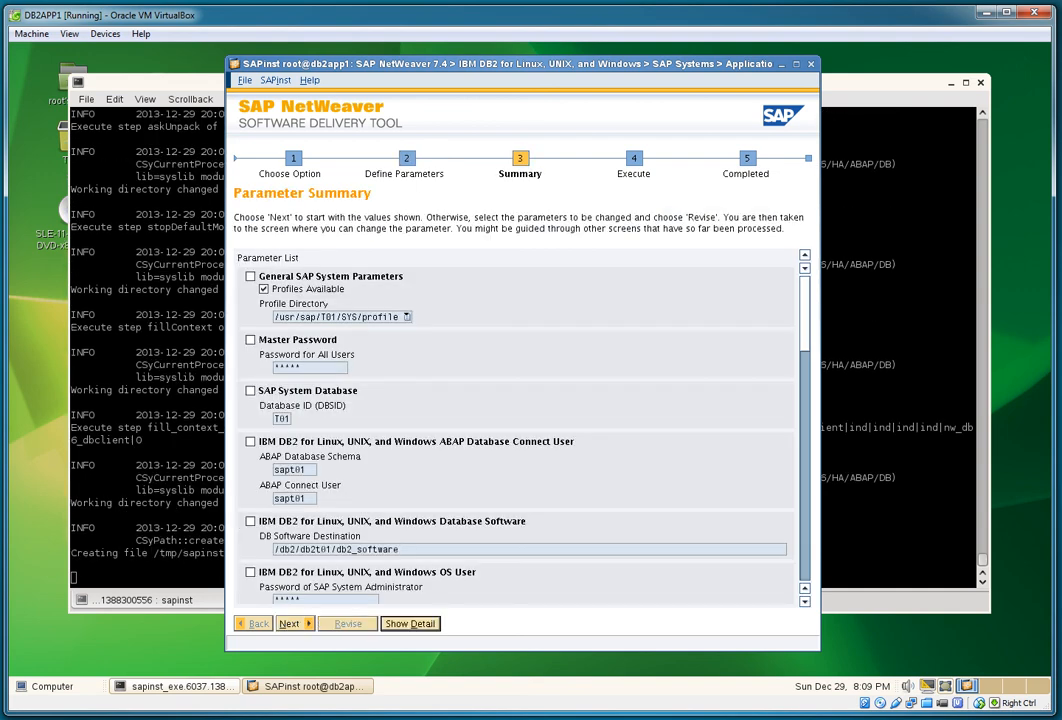
# Step: Review the Parameter Summary's pureScale, port, GPFS disk and parallel-job settings, then start the installation
pyautogui.scroll(-8, 520, 430)
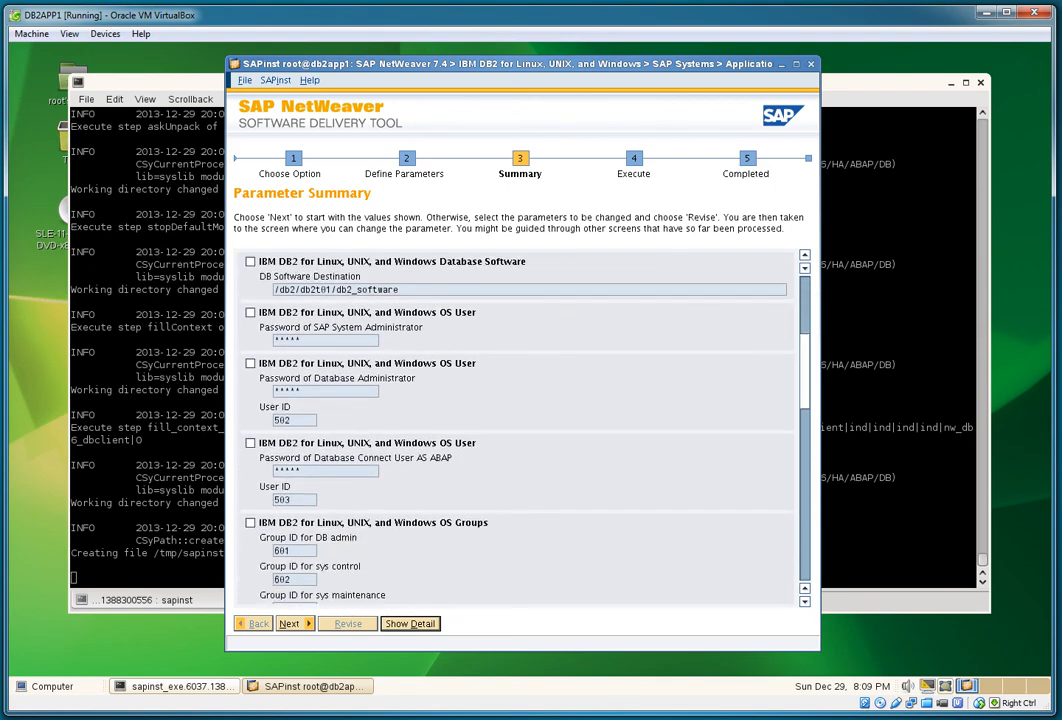
pyautogui.scroll(-10, 520, 430)
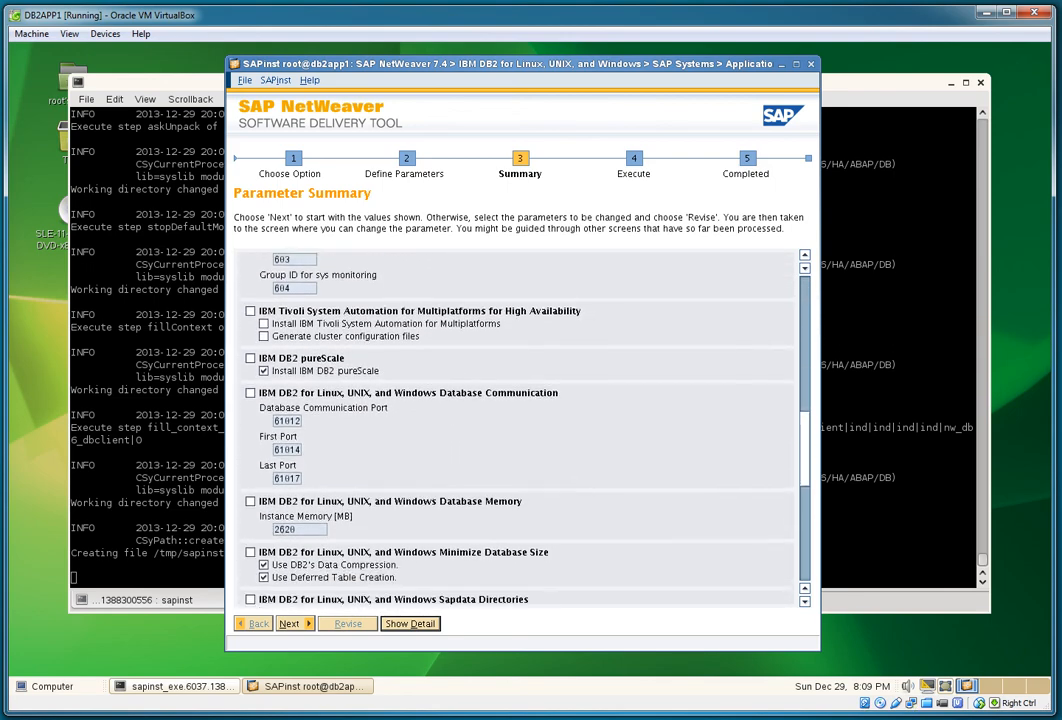
pyautogui.scroll(-8, 520, 430)
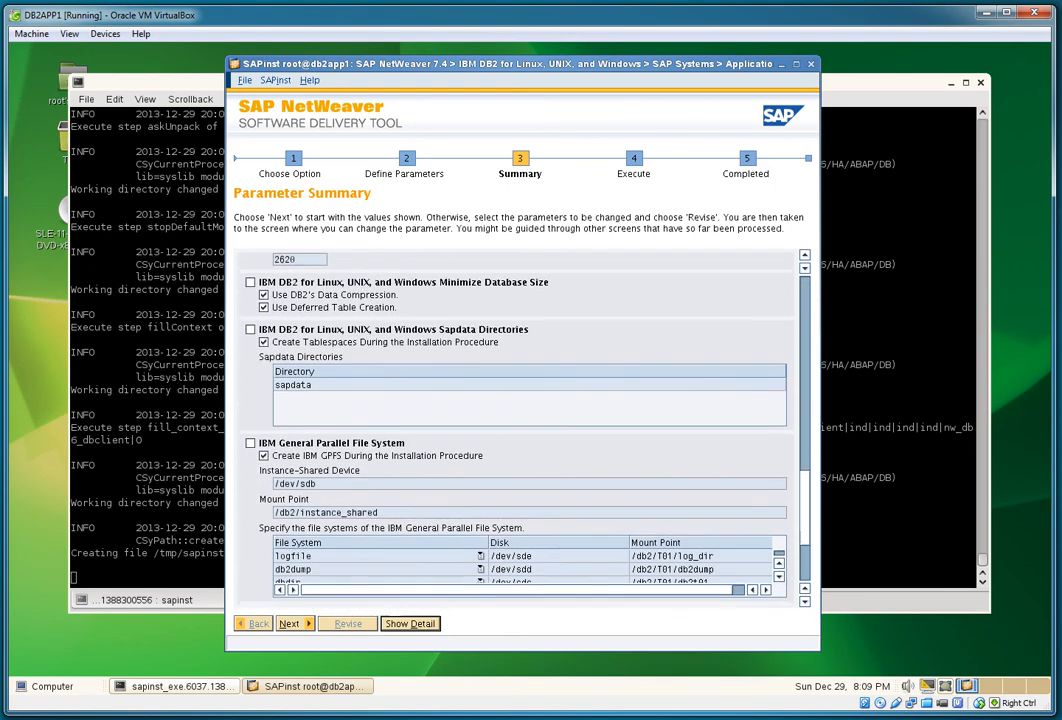
pyautogui.scroll(-5, 520, 430)
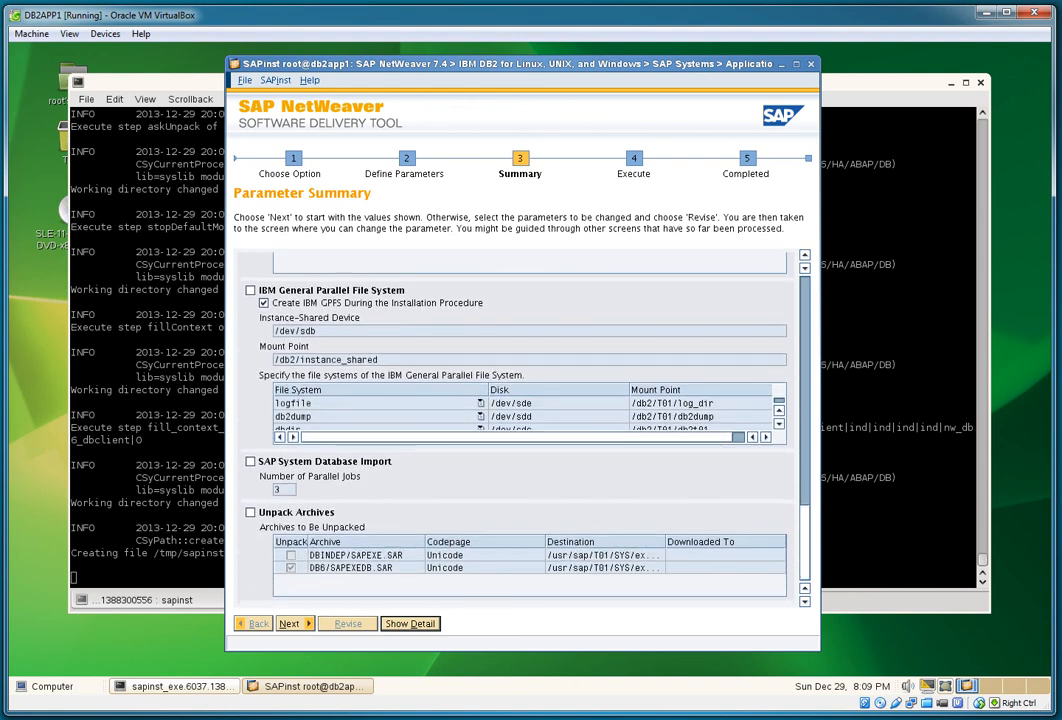
pyautogui.scroll(-1, 525, 412)
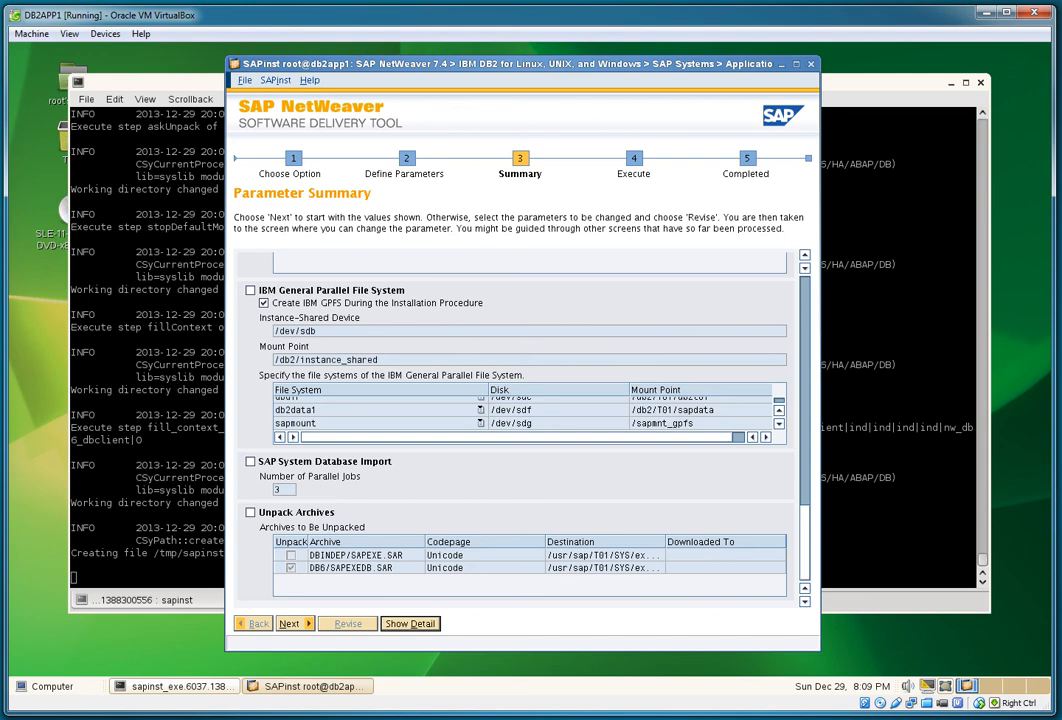
pyautogui.scroll(1, 525, 412)
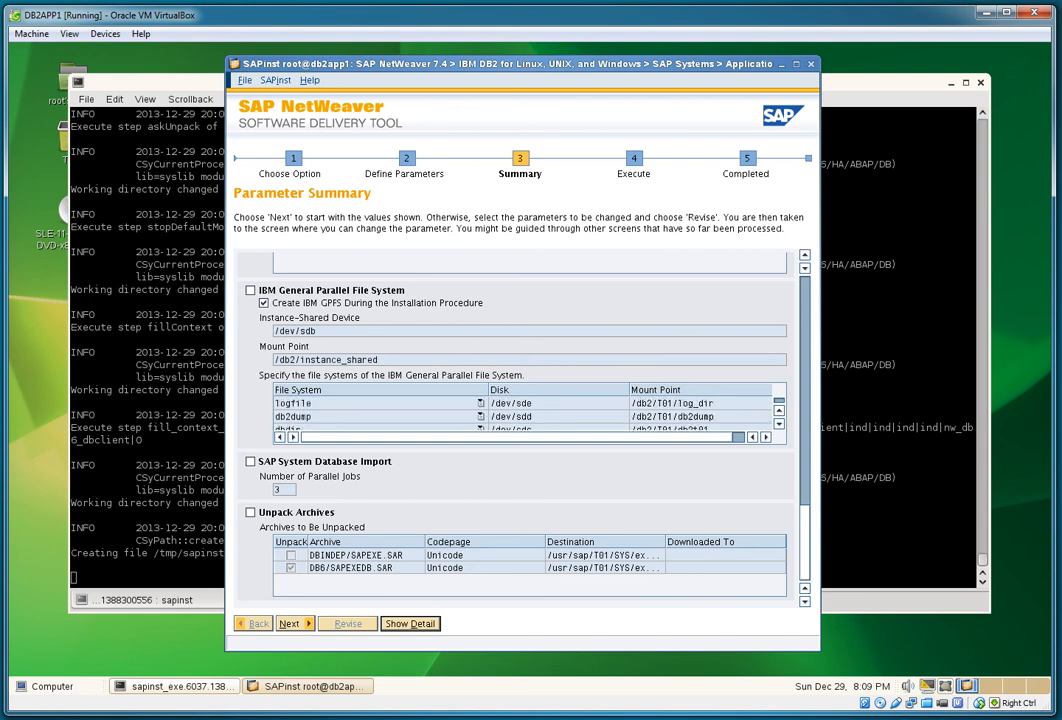
pyautogui.scroll(10, 520, 425)
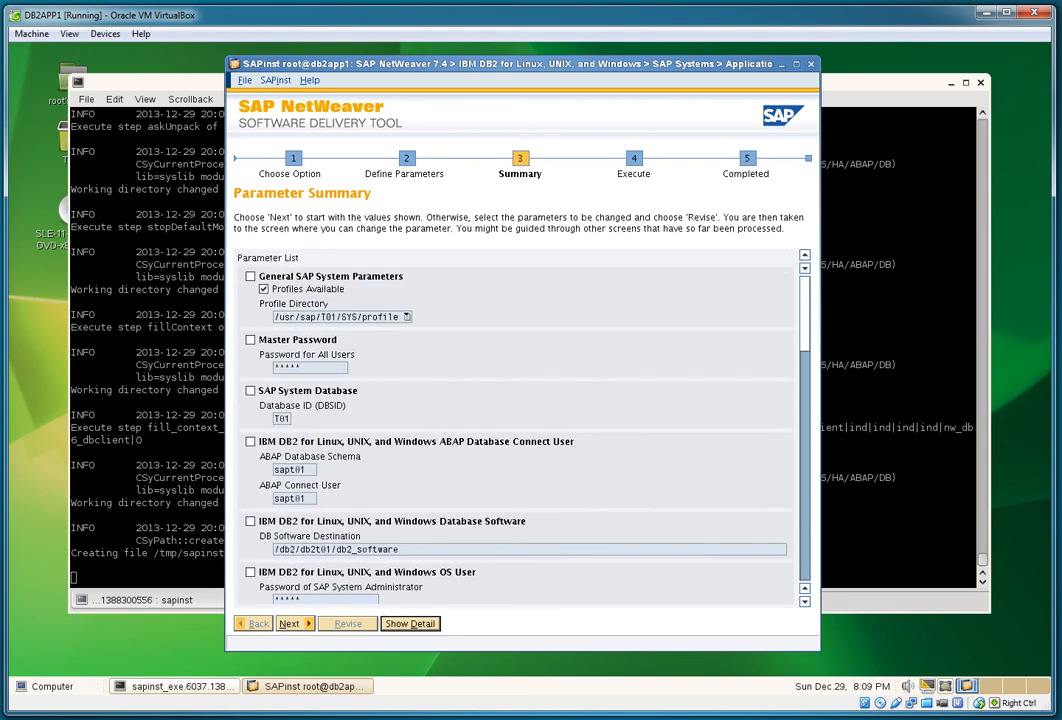
pyautogui.hotkey('alt', 'n')
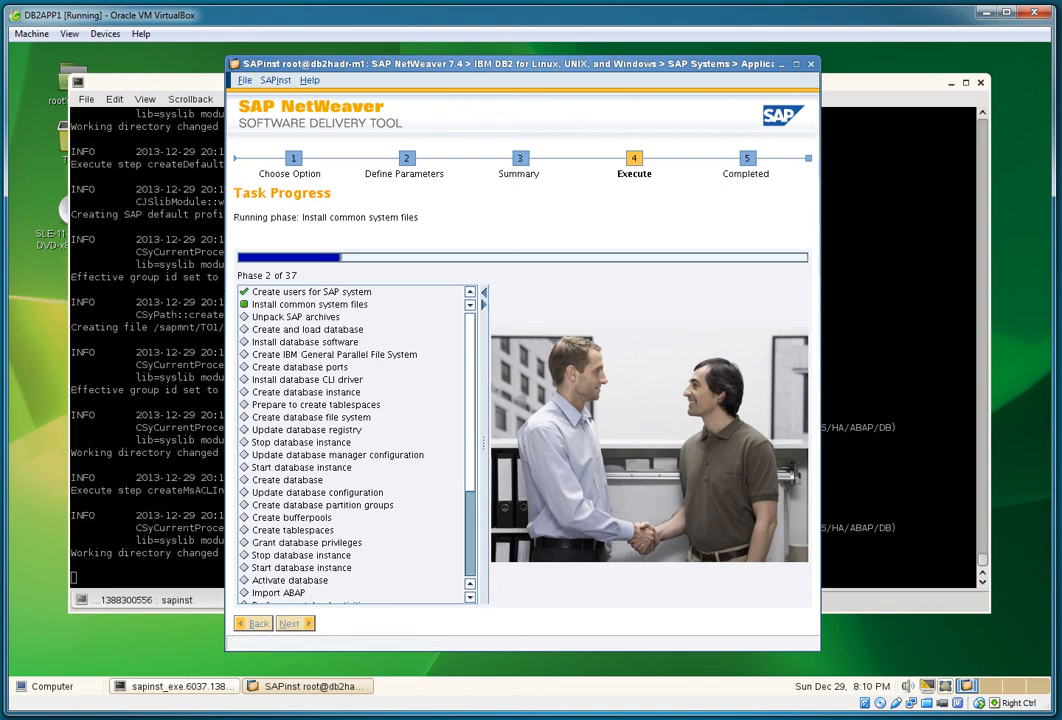
# Step: Open a new Konsole terminal and view /etc/hosts in vi, quitting without changes
pyautogui.moveTo(500, 63); pyautogui.dragTo(290, 61)
pyautogui.click(52, 686)
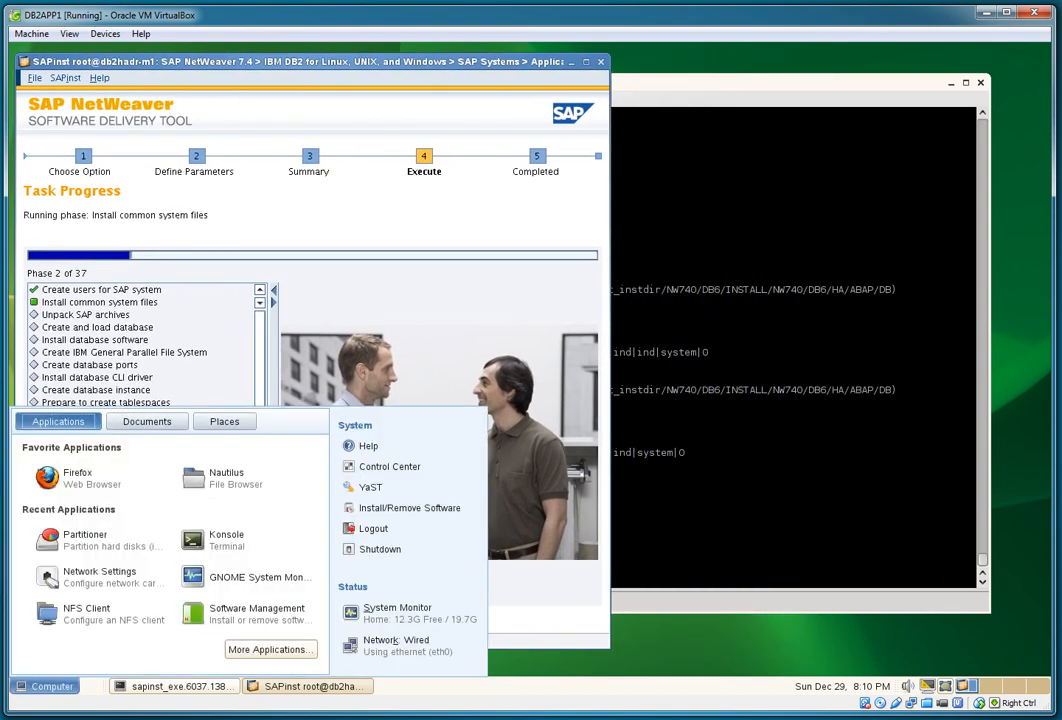
pyautogui.click(212, 540)
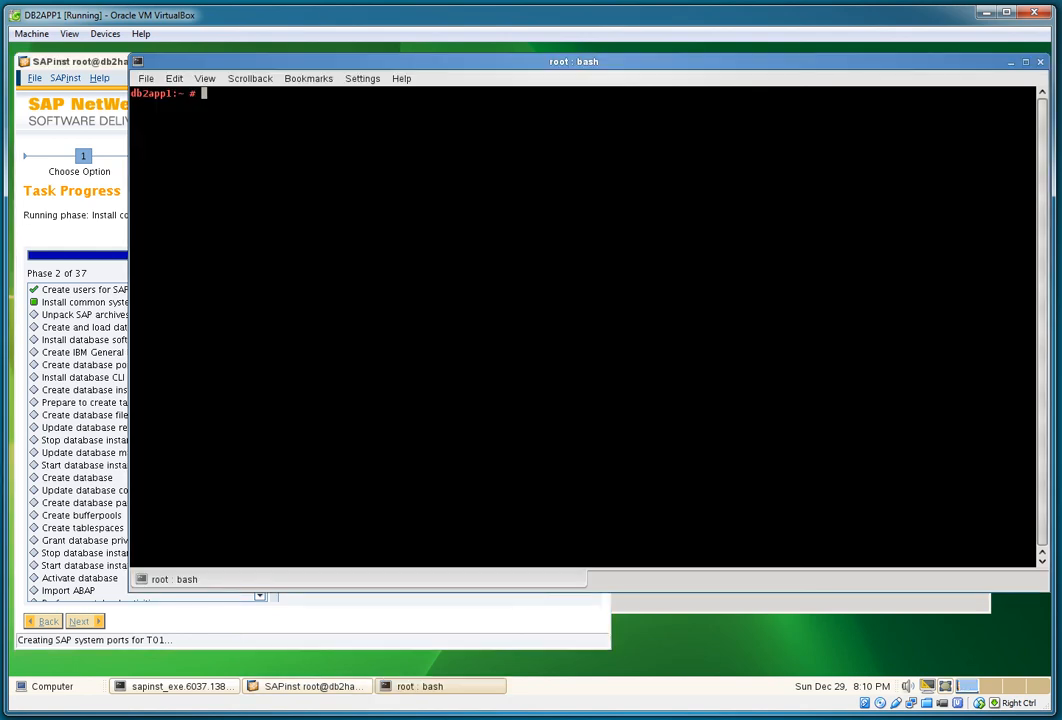
pyautogui.moveTo(574, 61); pyautogui.dragTo(755, 112)
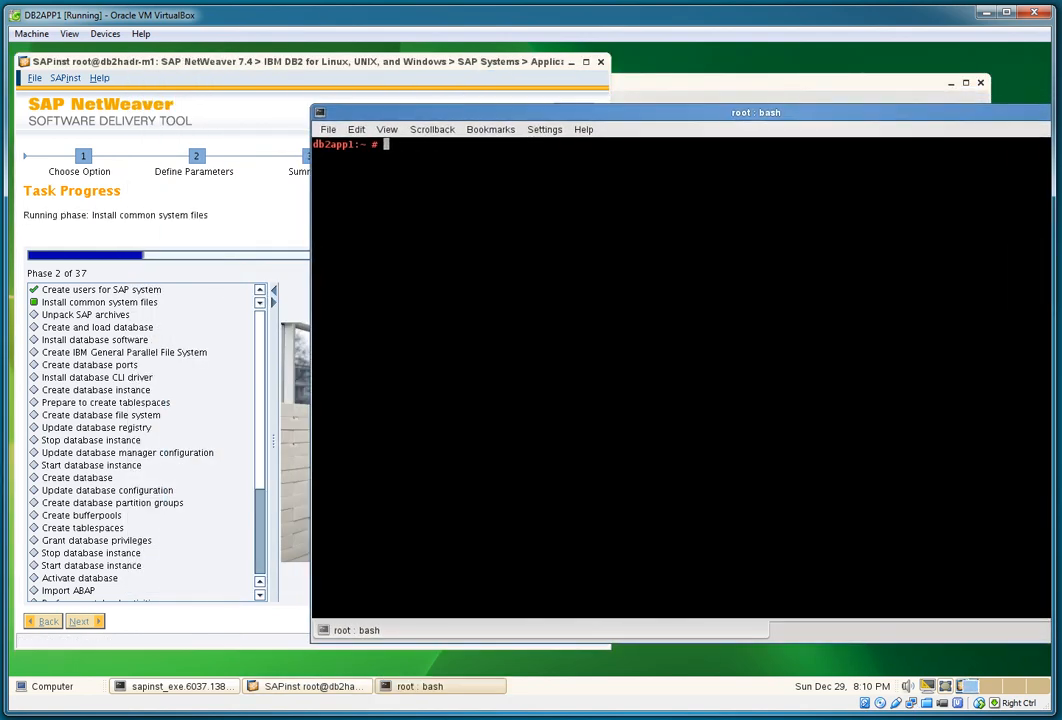
pyautogui.write('vi /etc/hosts')
pyautogui.press('Return')
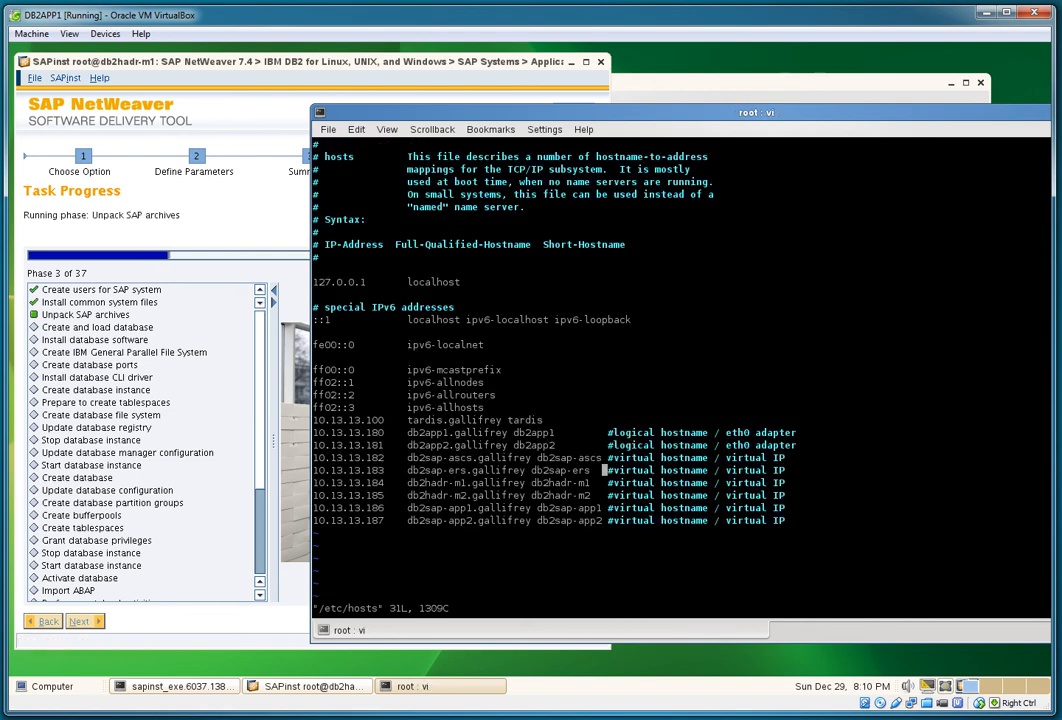
pyautogui.moveTo(313, 420); pyautogui.dragTo(813, 520)
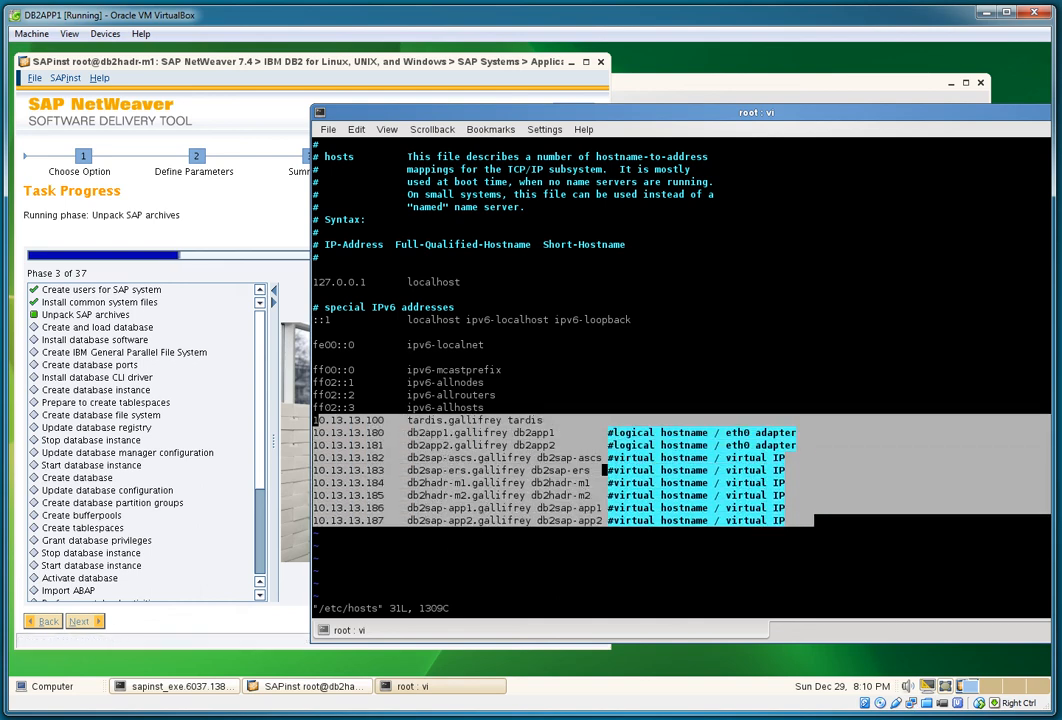
pyautogui.click(813, 520)
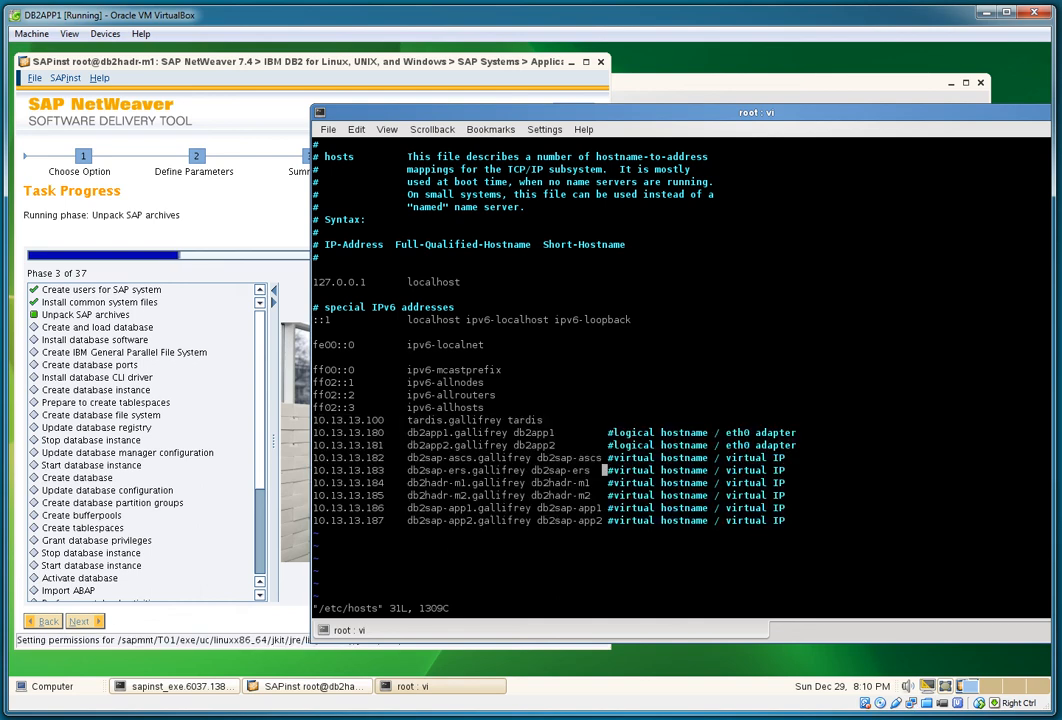
pyautogui.write(':')
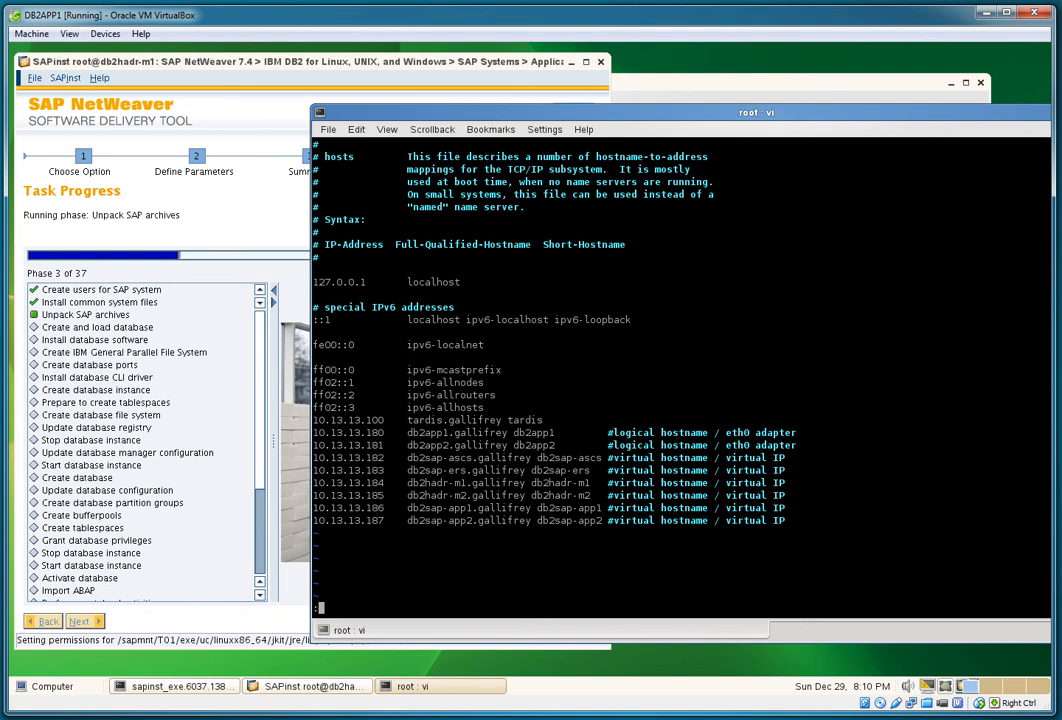
pyautogui.write('q!')
pyautogui.press('Return')
# Step: Display /etc/fstab and df -k disk usage, then exit the extra terminal
pyautogui.write('cat')
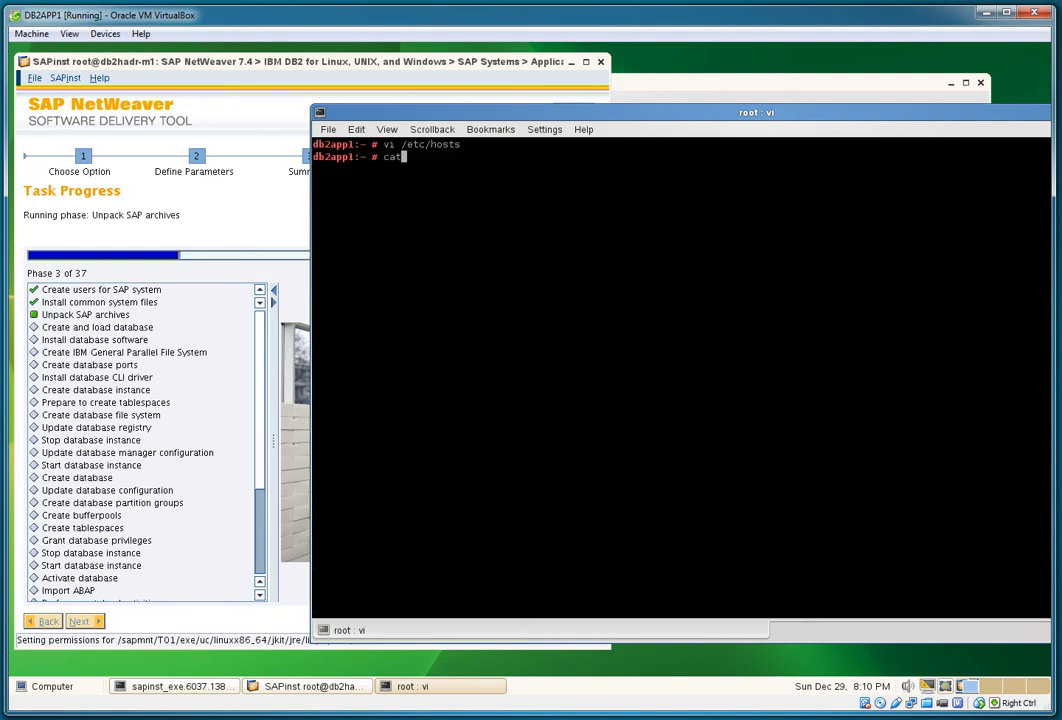
pyautogui.write(' /etc/fstab')
pyautogui.press('Return')
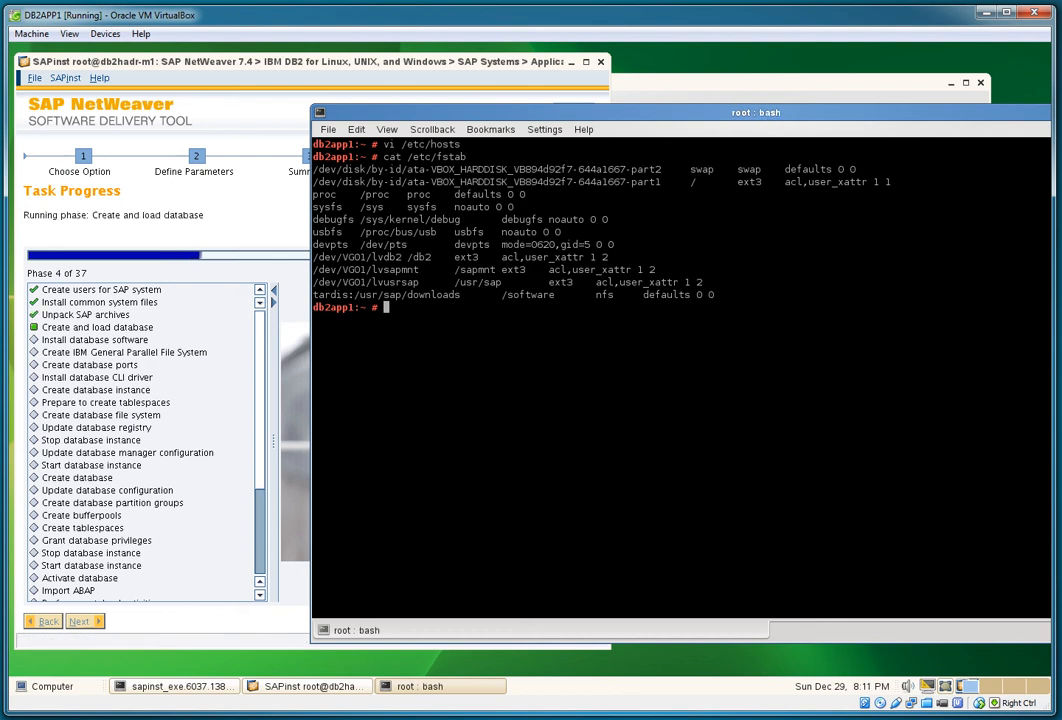
pyautogui.write('df -k')
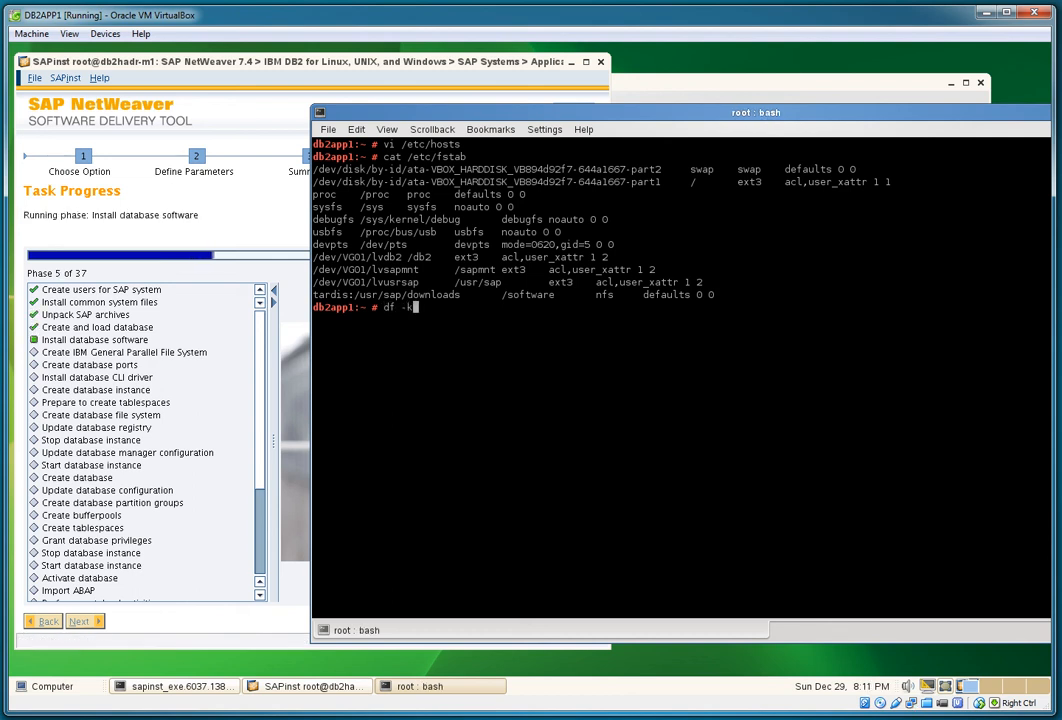
pyautogui.press('Return')
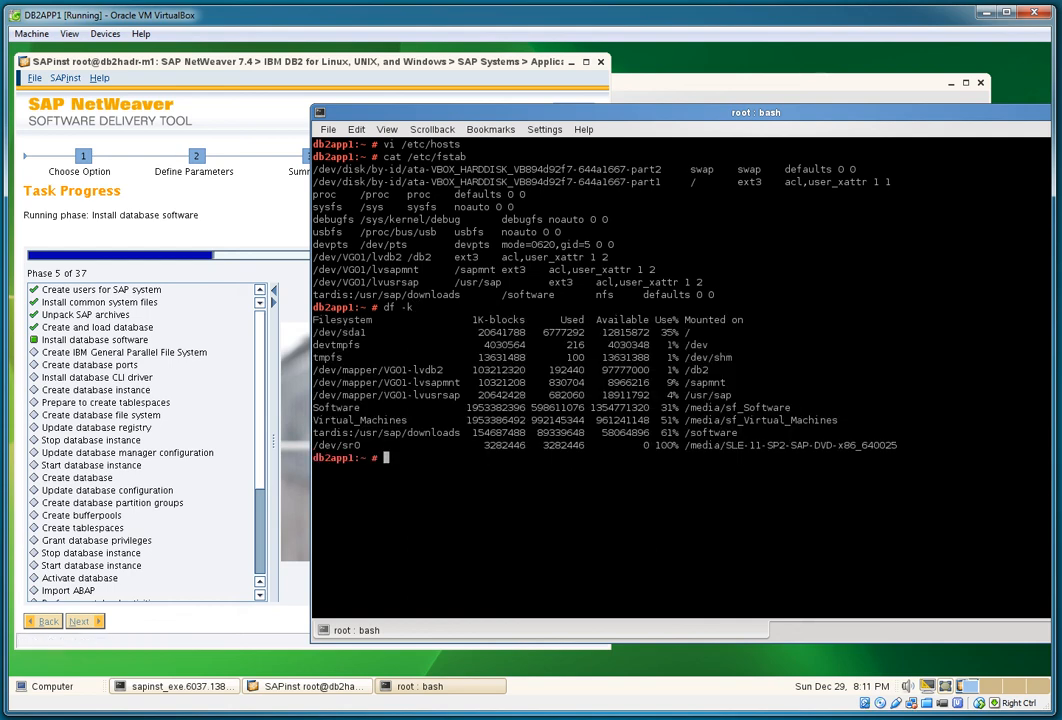
pyautogui.moveTo(313, 370); pyautogui.dragTo(735, 395)
pyautogui.moveTo(355, 432); pyautogui.dragTo(740, 432)
pyautogui.click(740, 433)
pyautogui.write('exit')
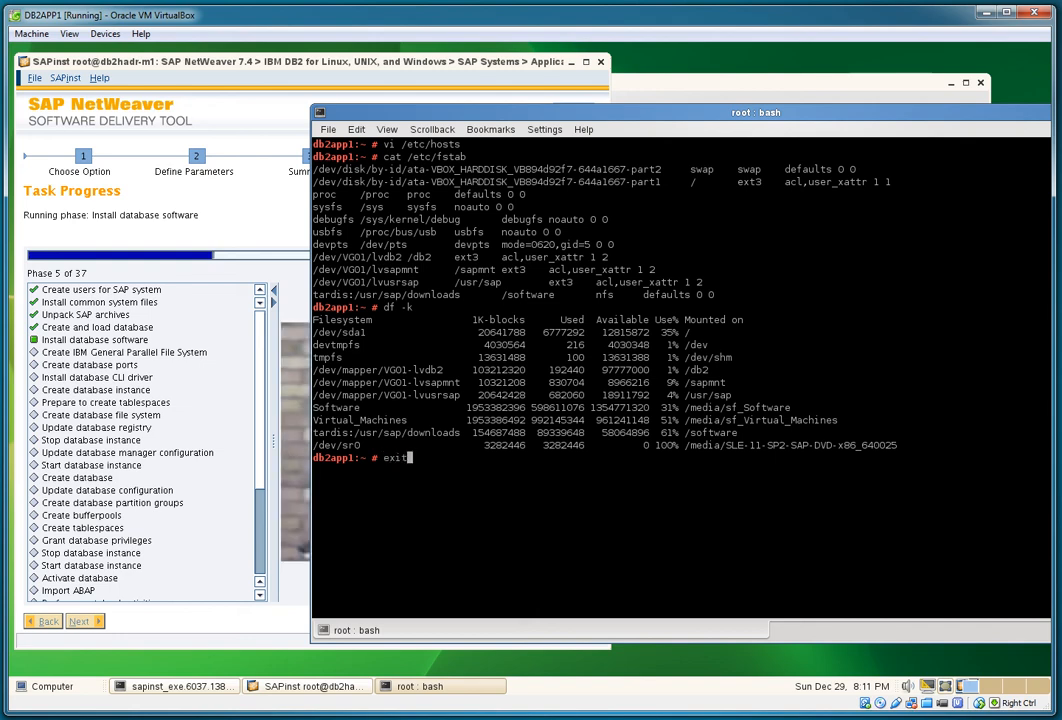
pyautogui.press('Return')
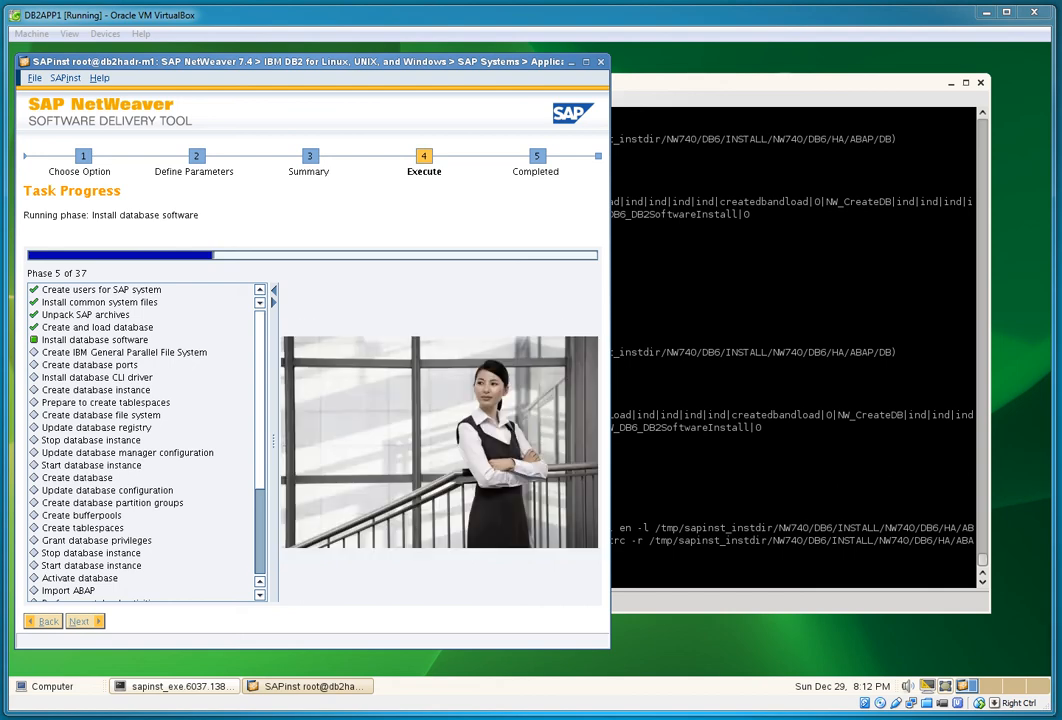
# Step: Move the SAPinst window right to expose the sapinst log terminal
pyautogui.rightClick(588, 718)
pyautogui.click(557, 704)
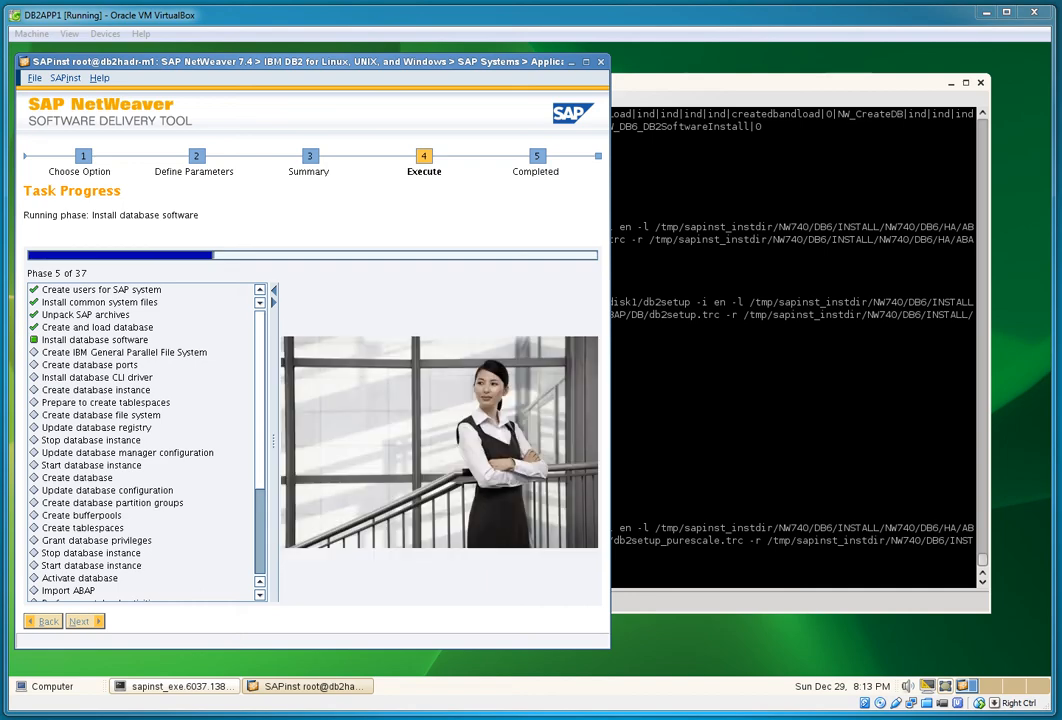
pyautogui.moveTo(310, 62); pyautogui.dragTo(569, 61)
pyautogui.click(51, 687)
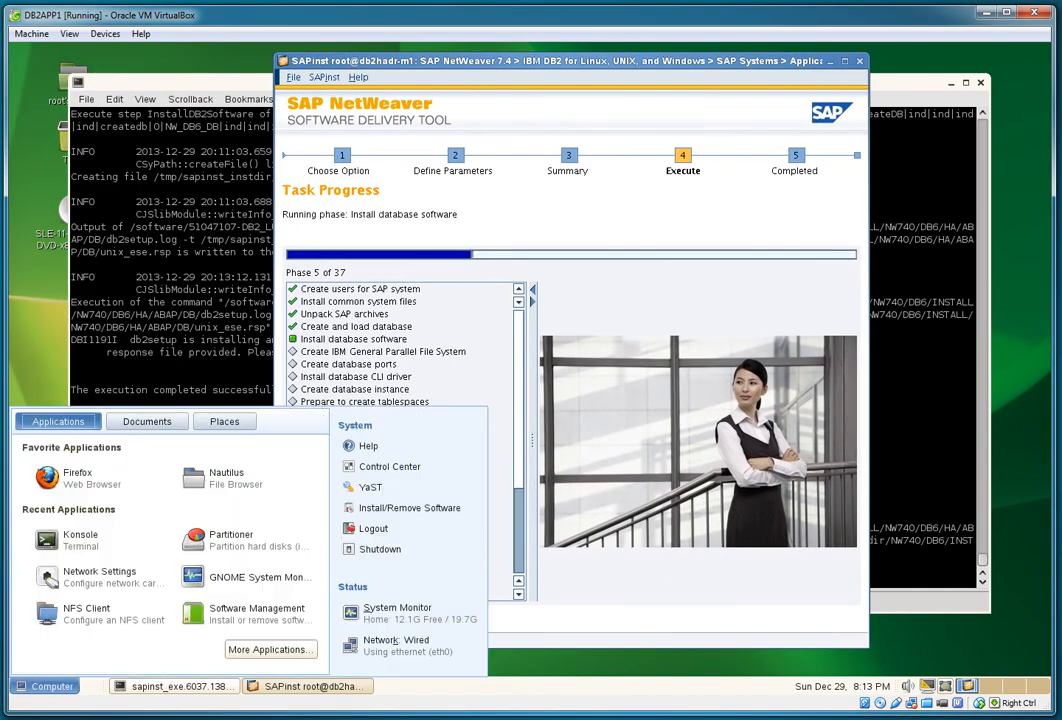
# Step: Launch System Monitor and size it to full height to the right of the installer
pyautogui.click(410, 613)
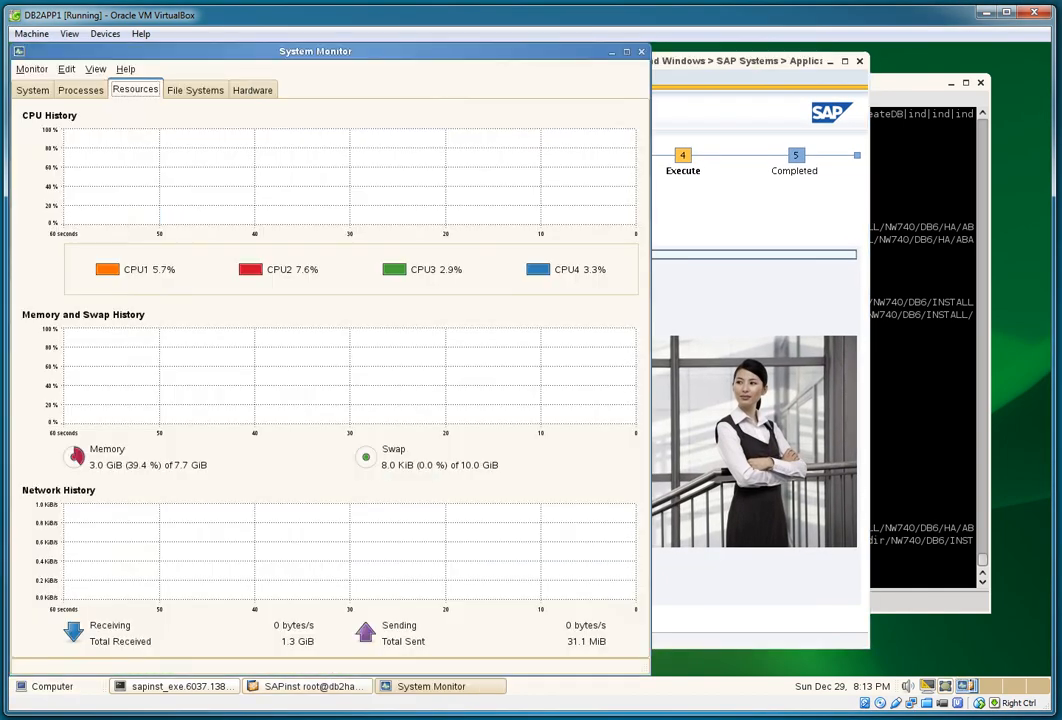
pyautogui.moveTo(330, 50); pyautogui.dragTo(728, 55)
pyautogui.moveTo(410, 47); pyautogui.dragTo(631, 218)
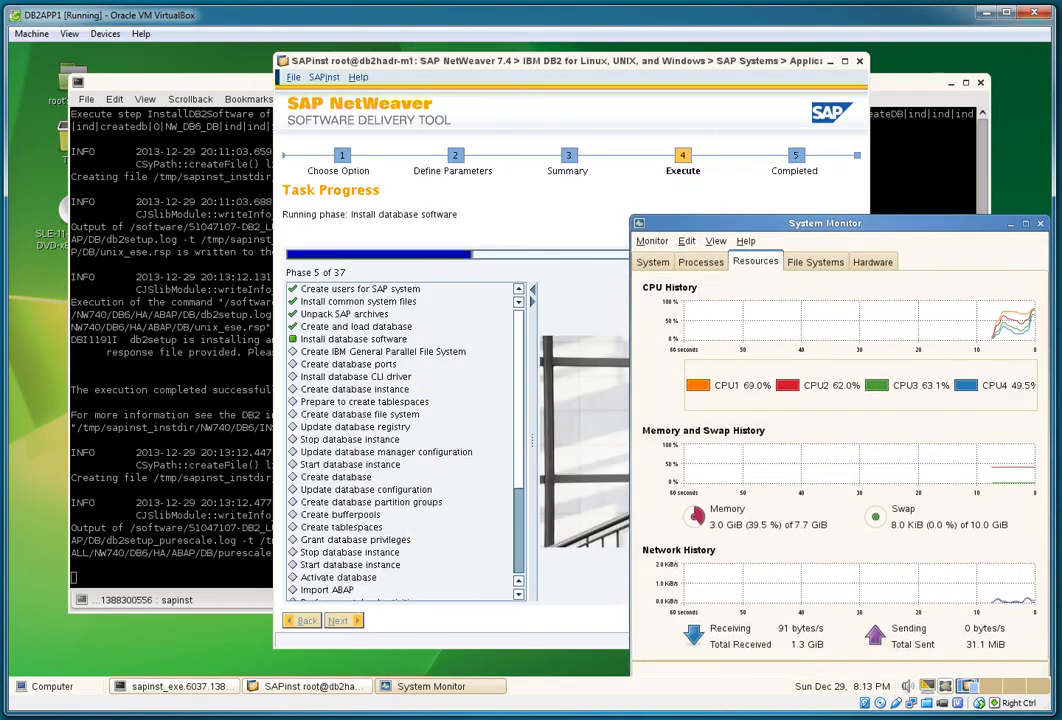
pyautogui.moveTo(745, 225); pyautogui.dragTo(747, 52)
pyautogui.moveTo(750, 502); pyautogui.dragTo(750, 673)
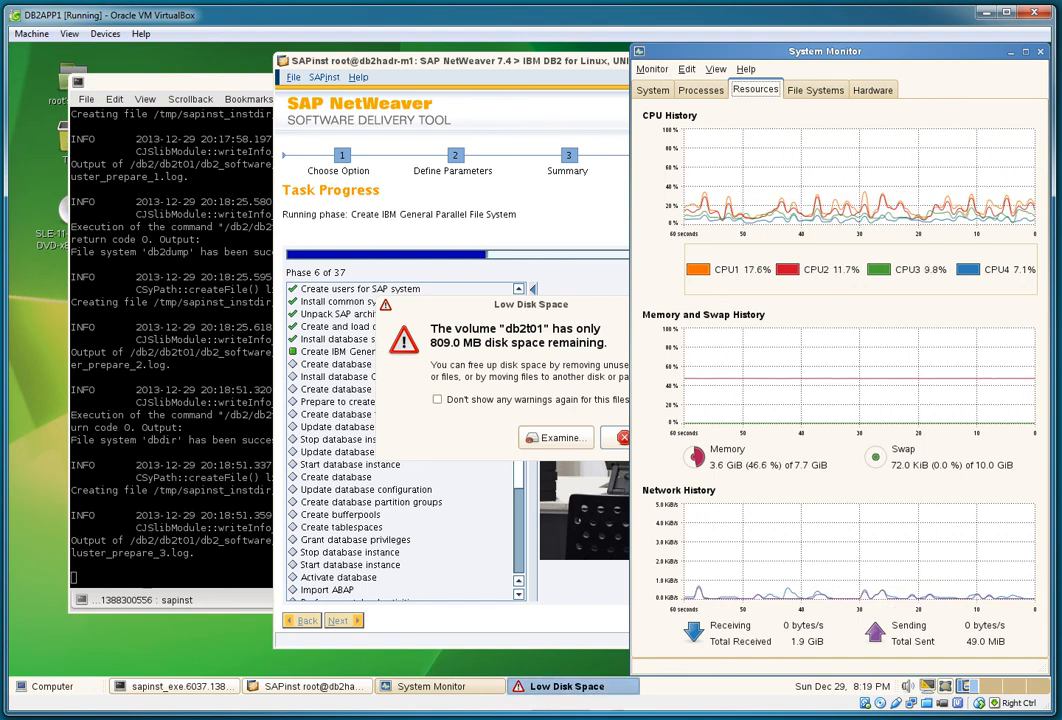
# Step: Ignore the low disk space warnings for db2t01 and sapmnt_gpfs
pyautogui.moveTo(530, 304); pyautogui.dragTo(835, 262)
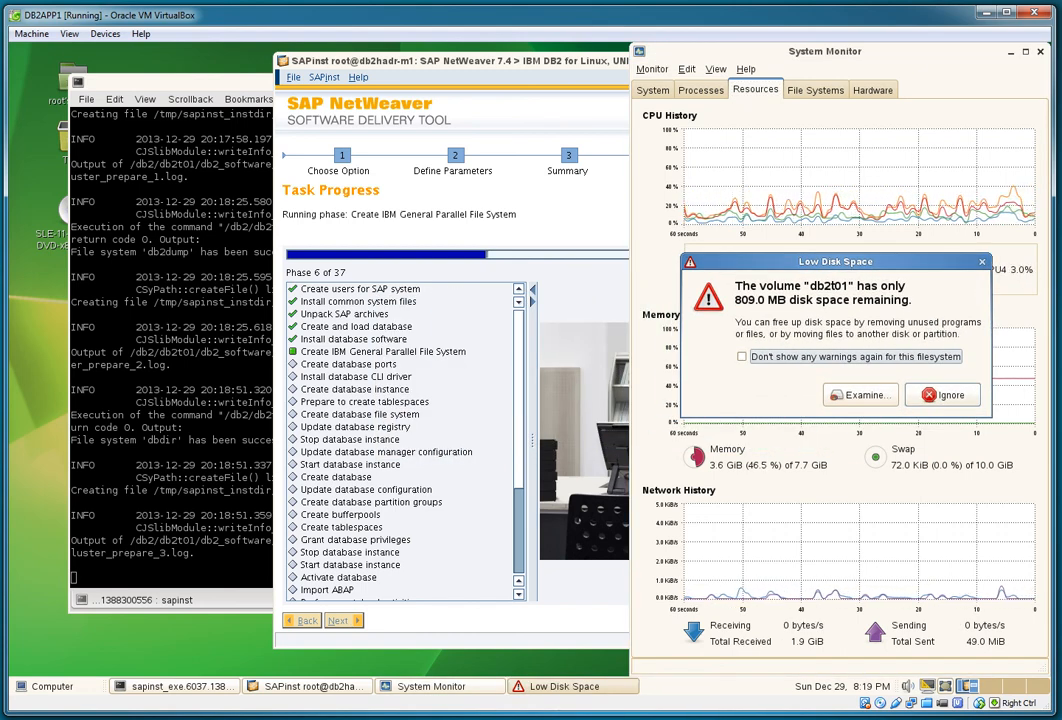
pyautogui.click(943, 395)
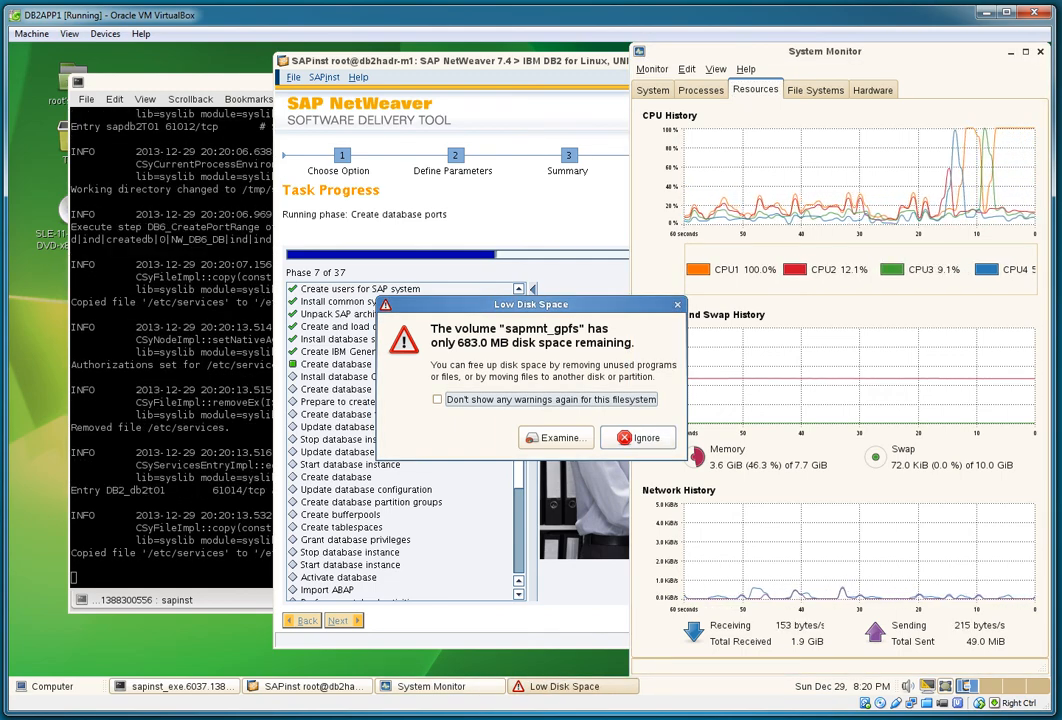
pyautogui.click(638, 438)
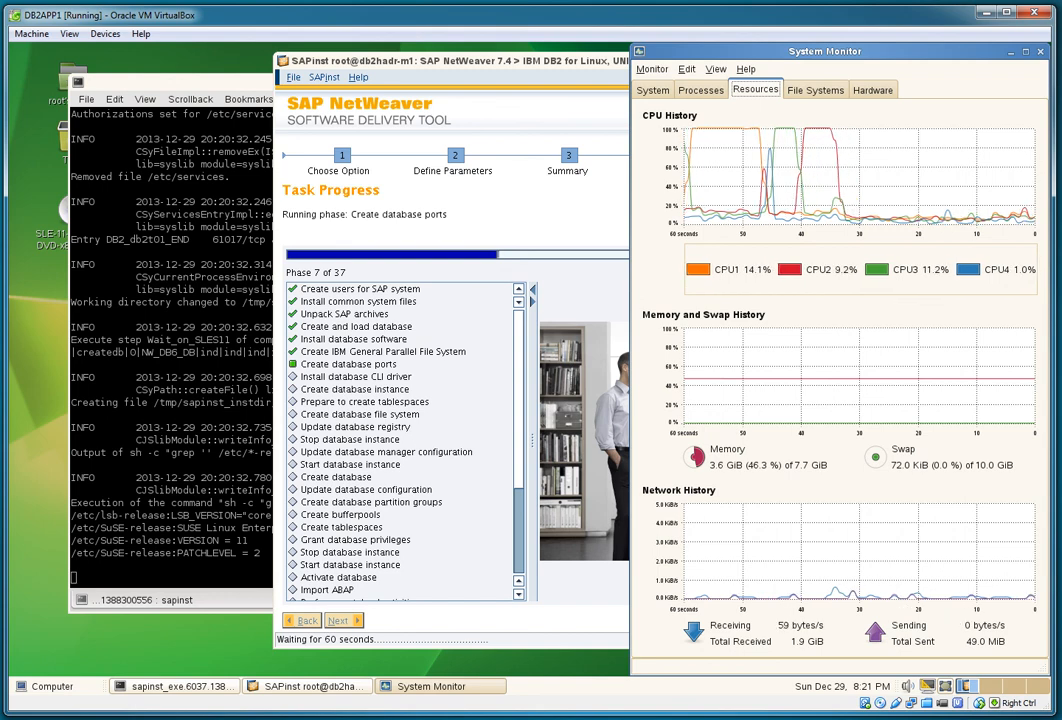
# Step: Show System Monitor's Processes list, then quit System Monitor from its Monitor menu
pyautogui.click(701, 90)
pyautogui.click(652, 69)
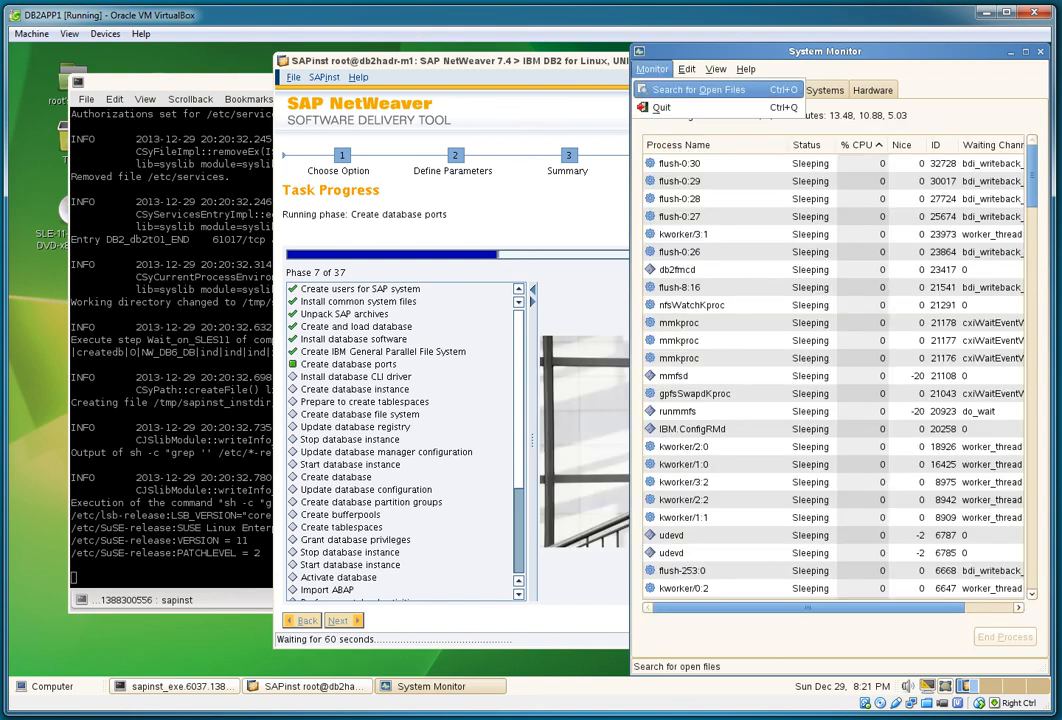
pyautogui.click(671, 107)
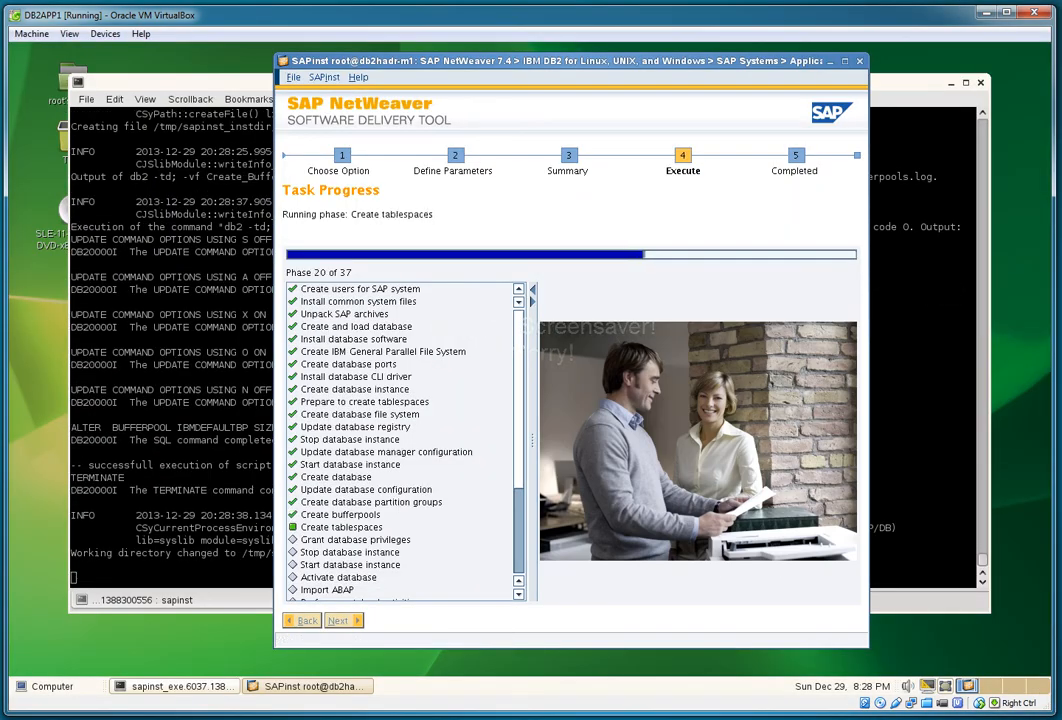
# Step: Put SAPinst on the right and the log terminal on the left, with SAPinst in front
pyautogui.moveTo(500, 61); pyautogui.dragTo(672, 63)
pyautogui.moveTo(300, 82); pyautogui.dragTo(245, 83)
pyautogui.click(560, 63)
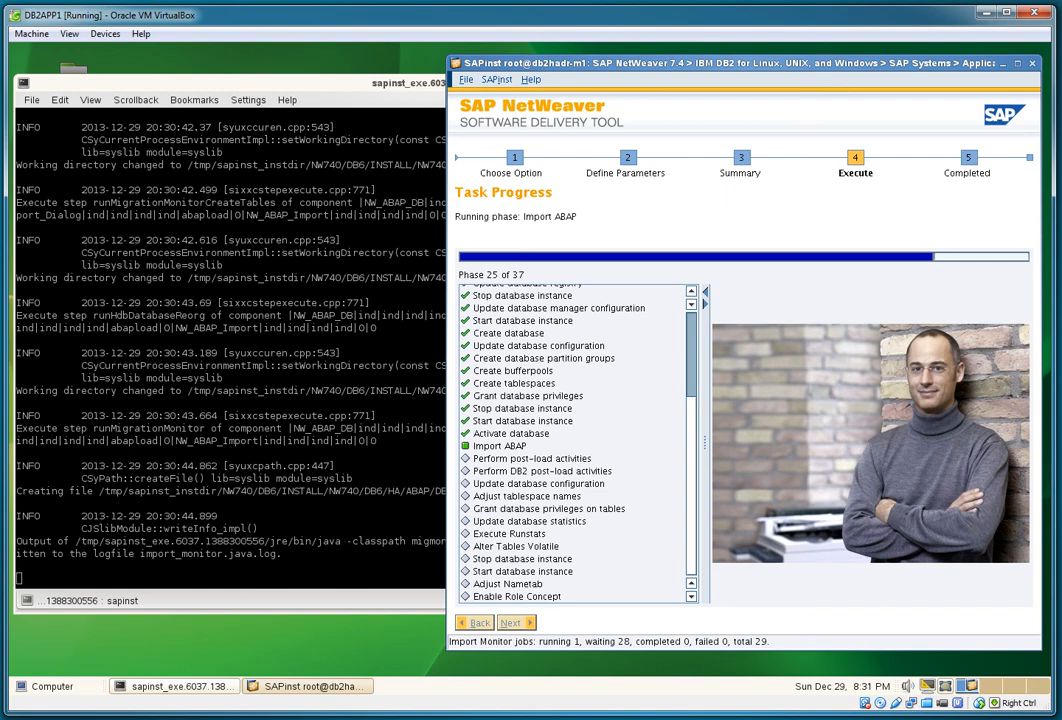
# Step: Reopen System Monitor from the applications menu and show its Resources graphs
pyautogui.hotkey('alt', 'F1')
pyautogui.press('Escape')
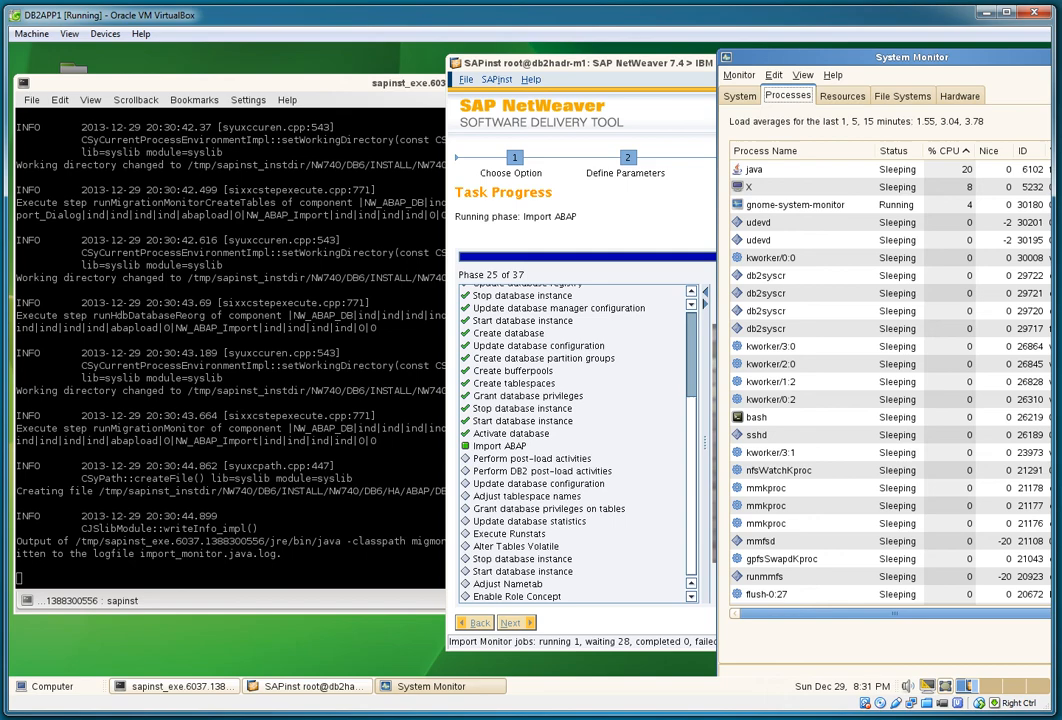
pyautogui.click(842, 96)
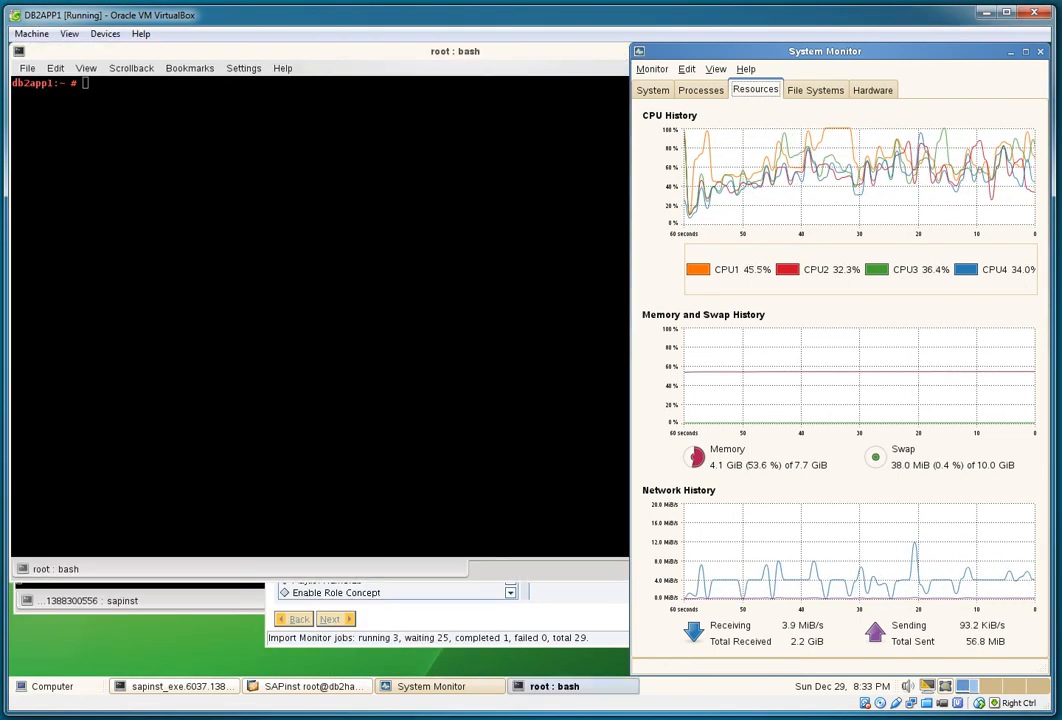
# Step: Position and narrow the new root terminal, then run df -k
pyautogui.moveTo(457, 51); pyautogui.dragTo(512, 107)
pyautogui.moveTo(65, 370); pyautogui.dragTo(362, 370)
pyautogui.write('df -k')
pyautogui.press('Return')
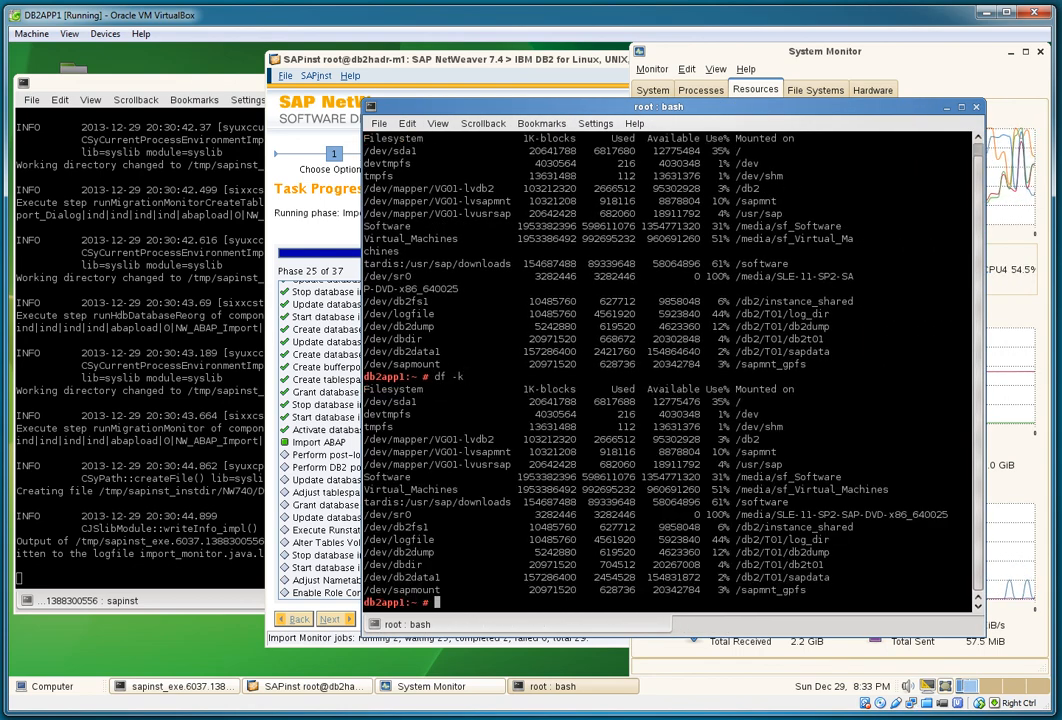
# Step: Start an endless while [ 1 = 1 ] loop running clear, df -k and sleep 2
pyautogui.hotkey('ctrl', 'l')
pyautogui.write('while [ 1 = 1')
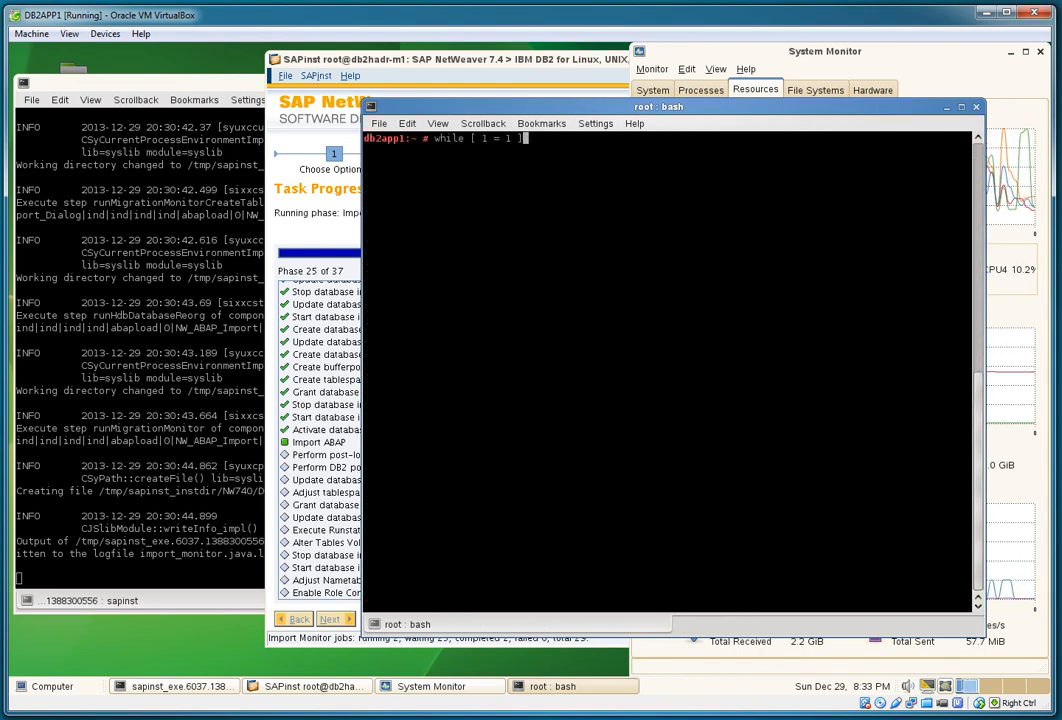
pyautogui.write(' ]')
pyautogui.press('Return')
pyautogui.write('clear')
pyautogui.press('Return')
pyautogui.write('df -k')
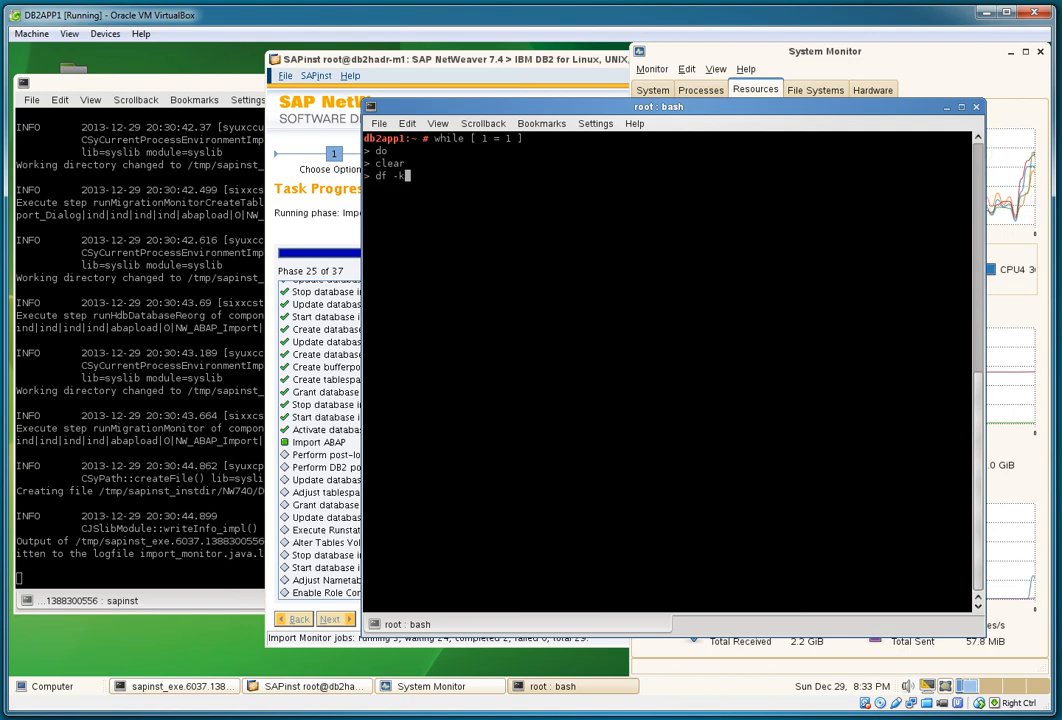
pyautogui.press('Return')
pyautogui.write('sleep 2')
pyautogui.press('Return')
pyautogui.write('done')
pyautogui.press('Return')
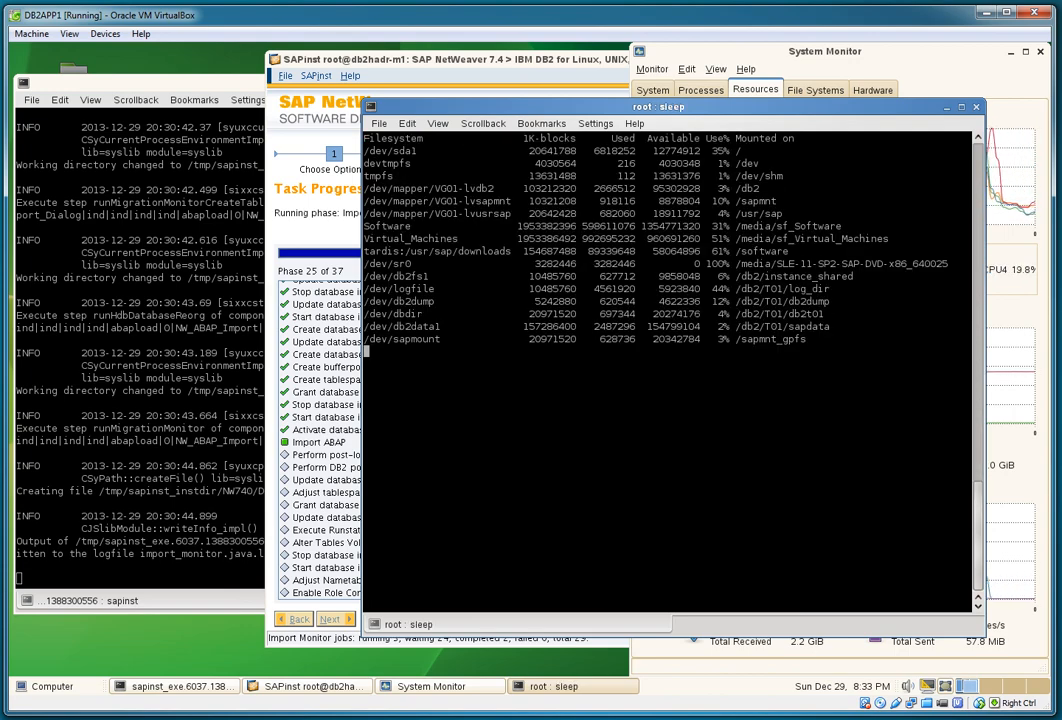
# Step: Shrink the looping terminal into the lower right and reduce its text size
pyautogui.moveTo(640, 636); pyautogui.dragTo(640, 388)
pyautogui.moveTo(658, 106); pyautogui.dragTo(706, 365)
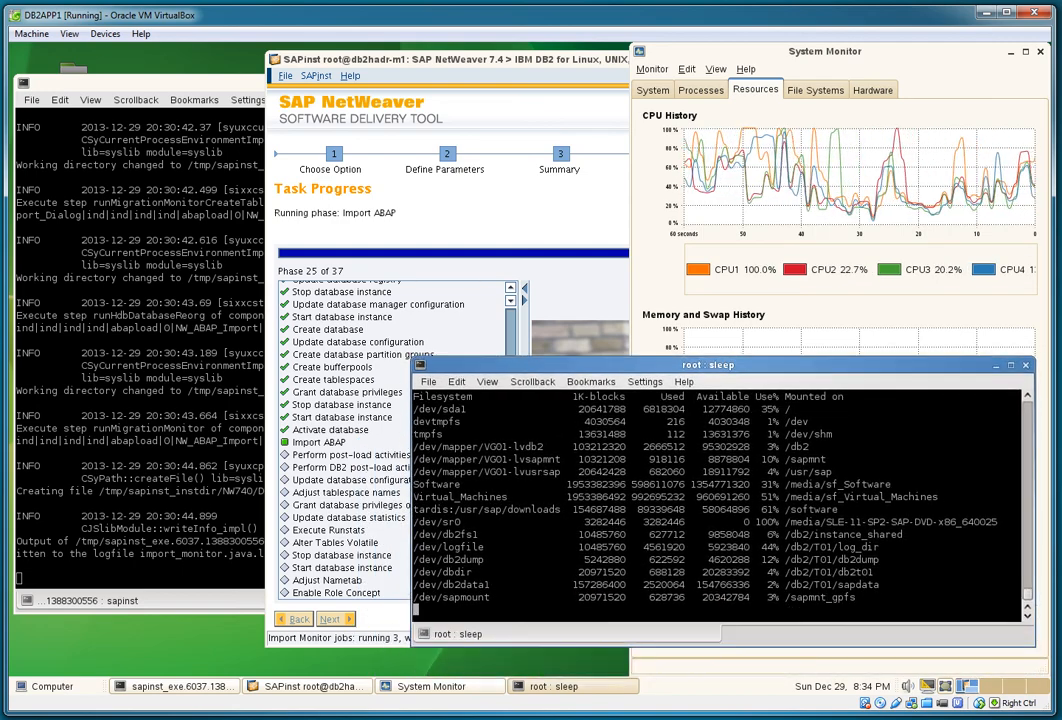
pyautogui.moveTo(412, 359); pyautogui.dragTo(541, 418)
pyautogui.click(617, 441)
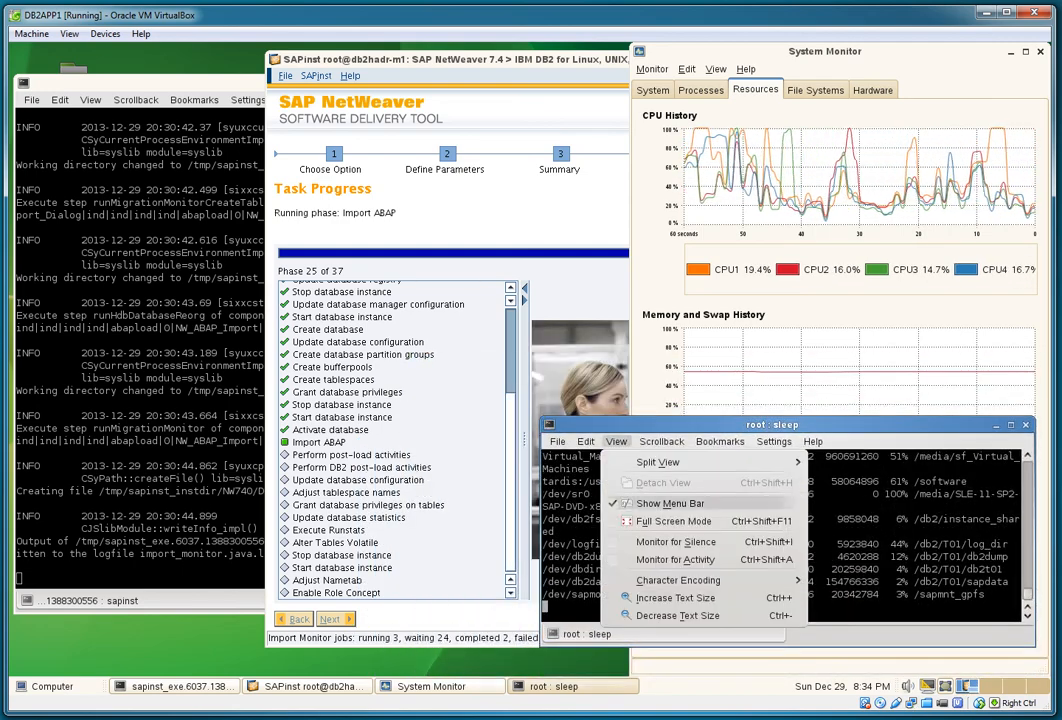
pyautogui.click(678, 616)
pyautogui.click(617, 441)
pyautogui.click(678, 616)
pyautogui.click(617, 441)
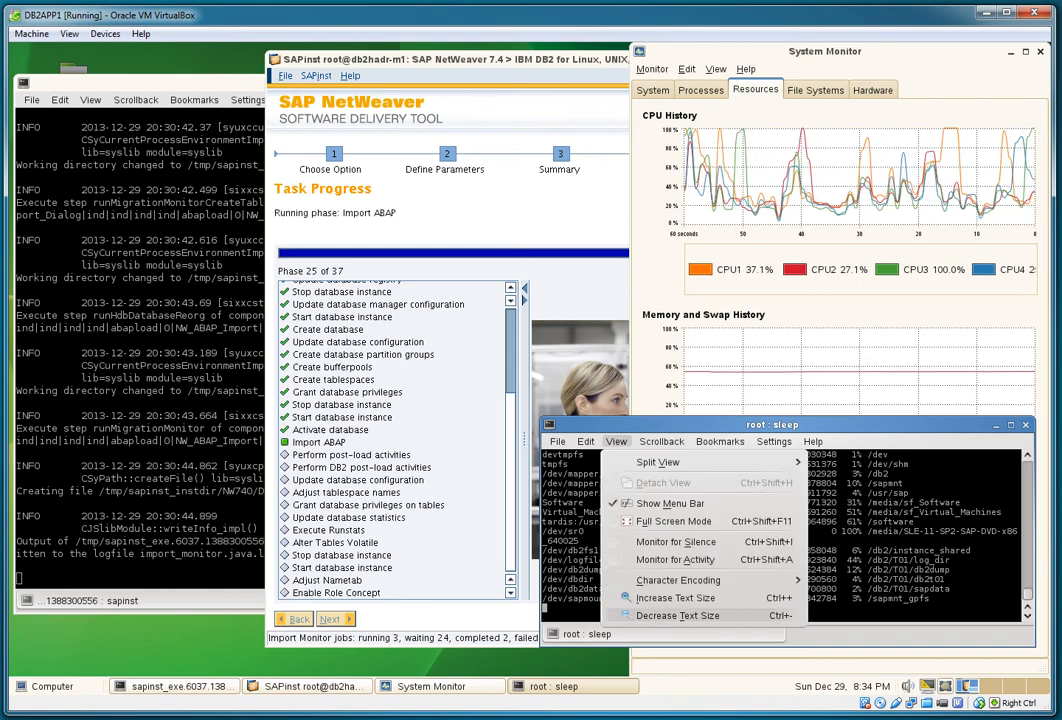
pyautogui.click(678, 616)
pyautogui.click(617, 441)
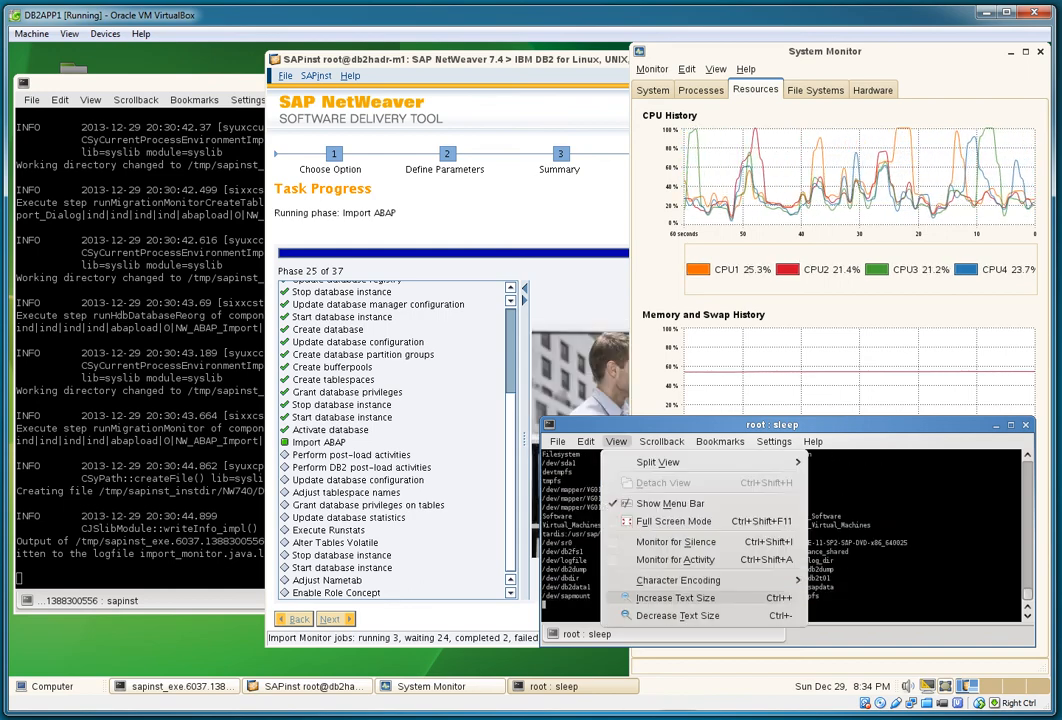
pyautogui.click(678, 599)
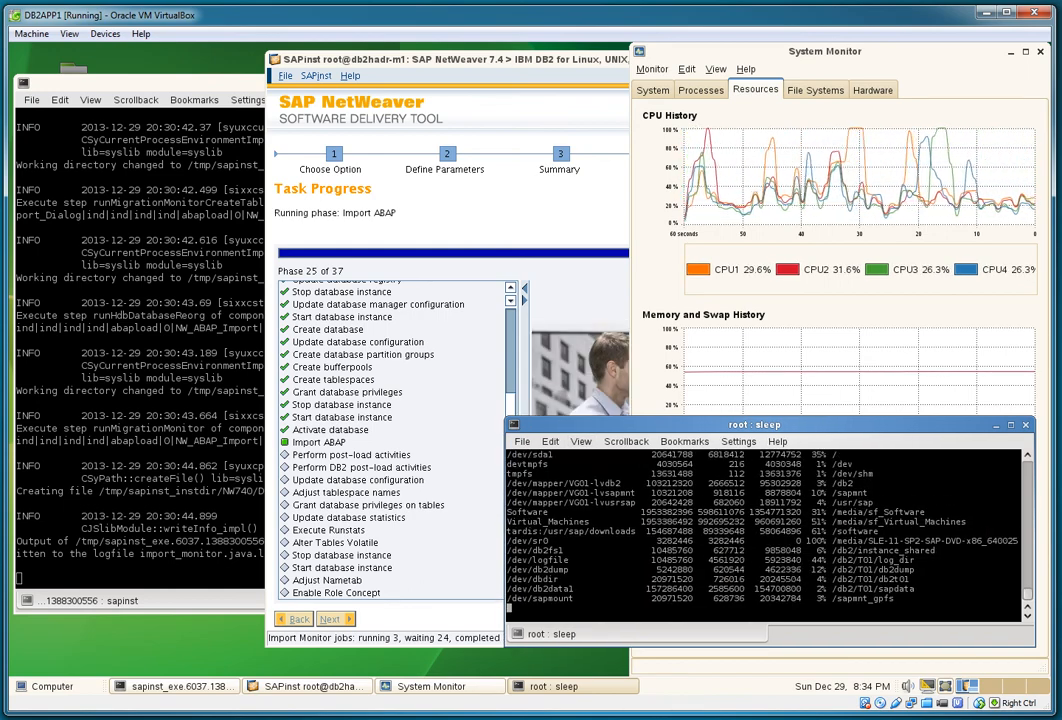
pyautogui.moveTo(700, 425); pyautogui.dragTo(715, 454)
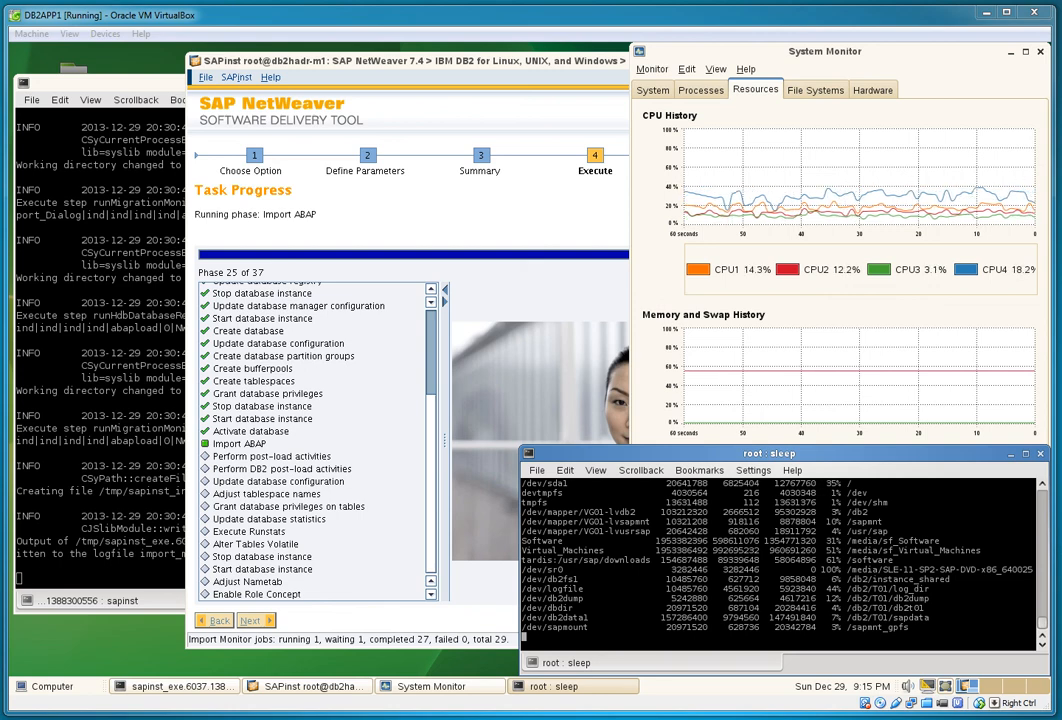
# Step: Set the screensaver idle time to 2 hours in Control Center's Screensaver settings, then close both windows
pyautogui.click(46, 687)
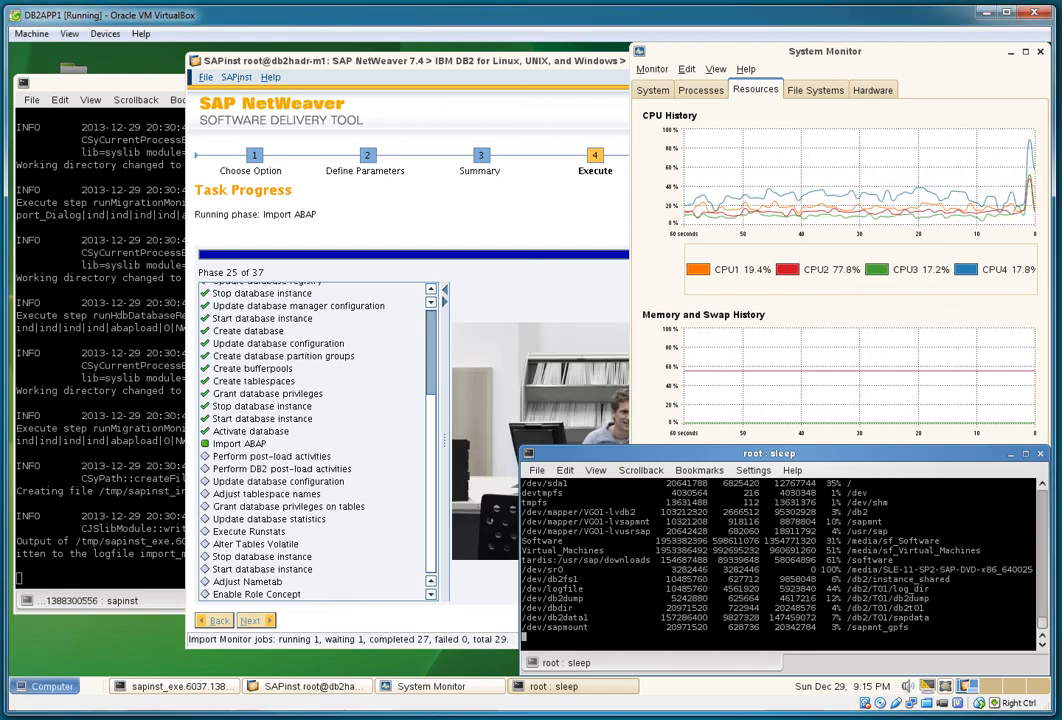
pyautogui.press('Escape')
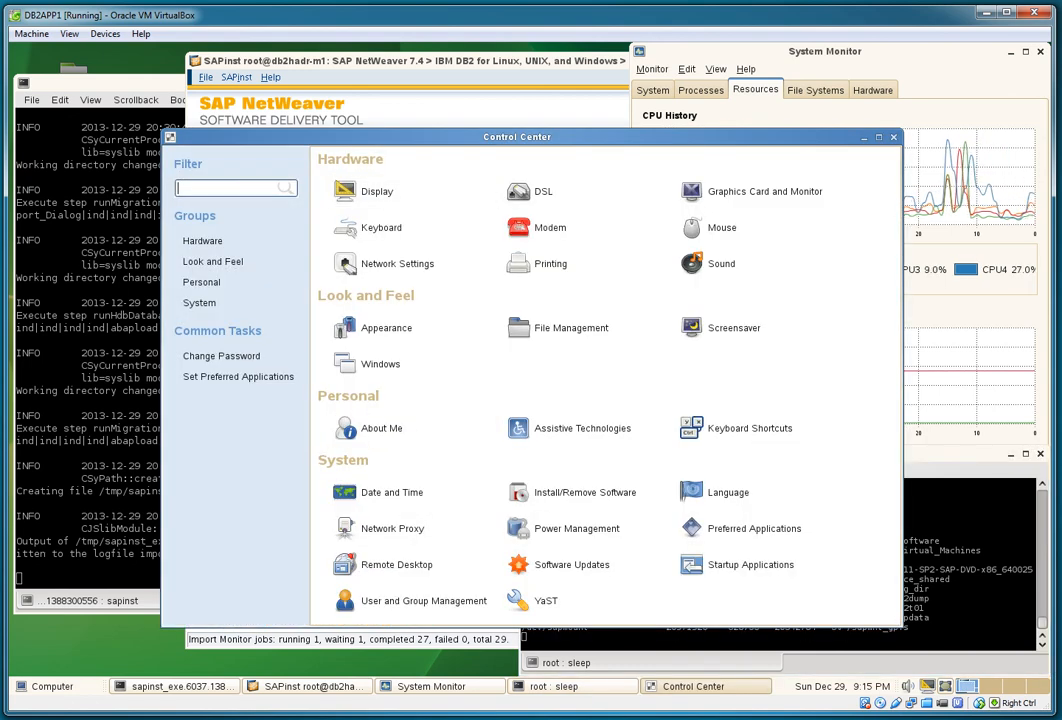
pyautogui.click(377, 191)
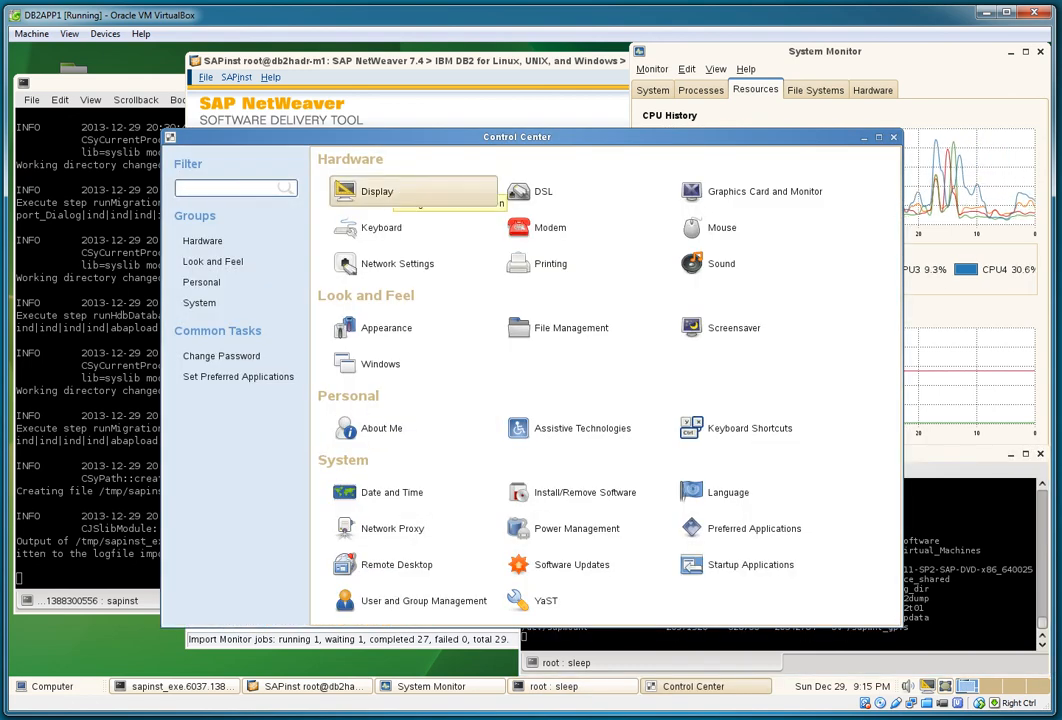
pyautogui.click(704, 490)
pyautogui.click(734, 328)
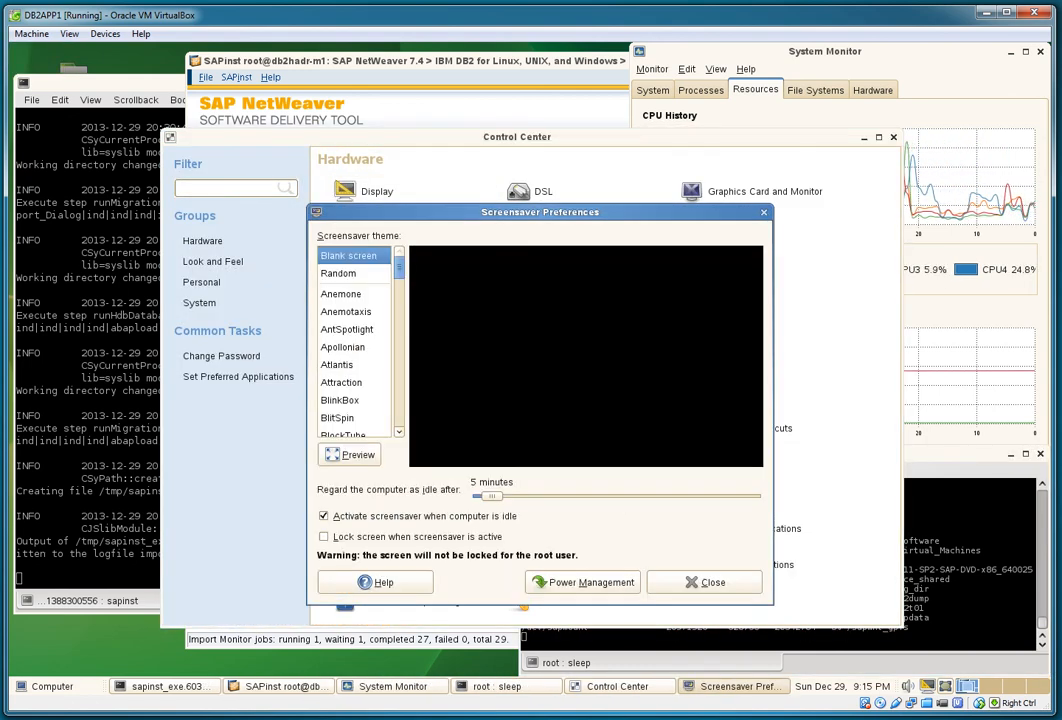
pyautogui.moveTo(490, 496); pyautogui.dragTo(748, 496)
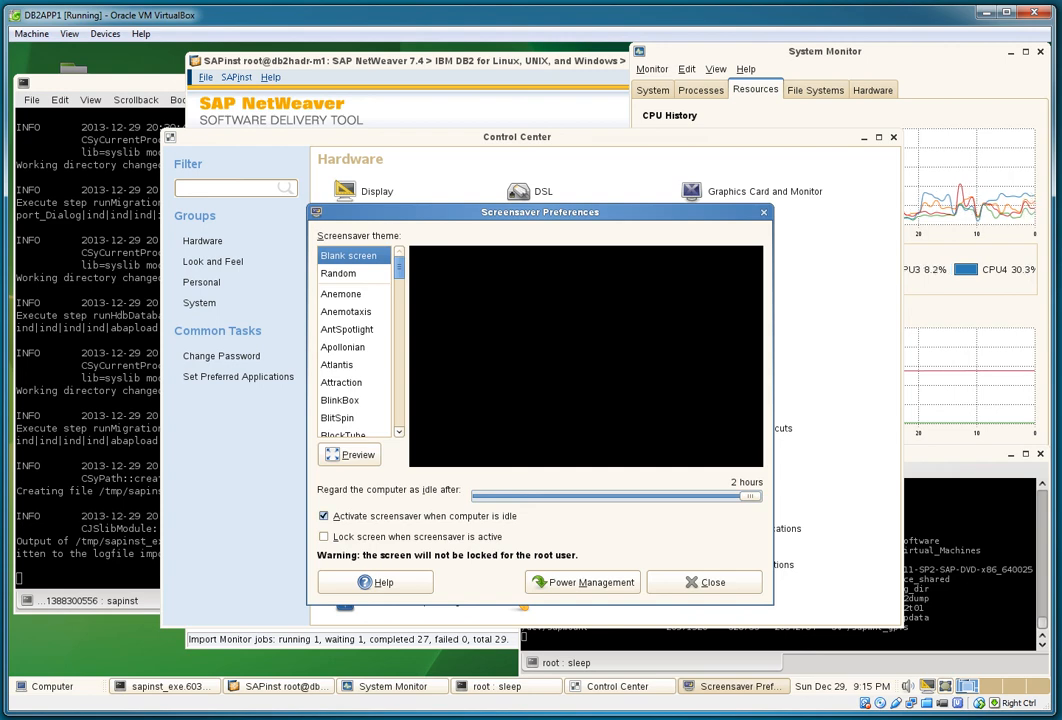
pyautogui.click(758, 585)
pyautogui.hotkey('alt', 'F4')
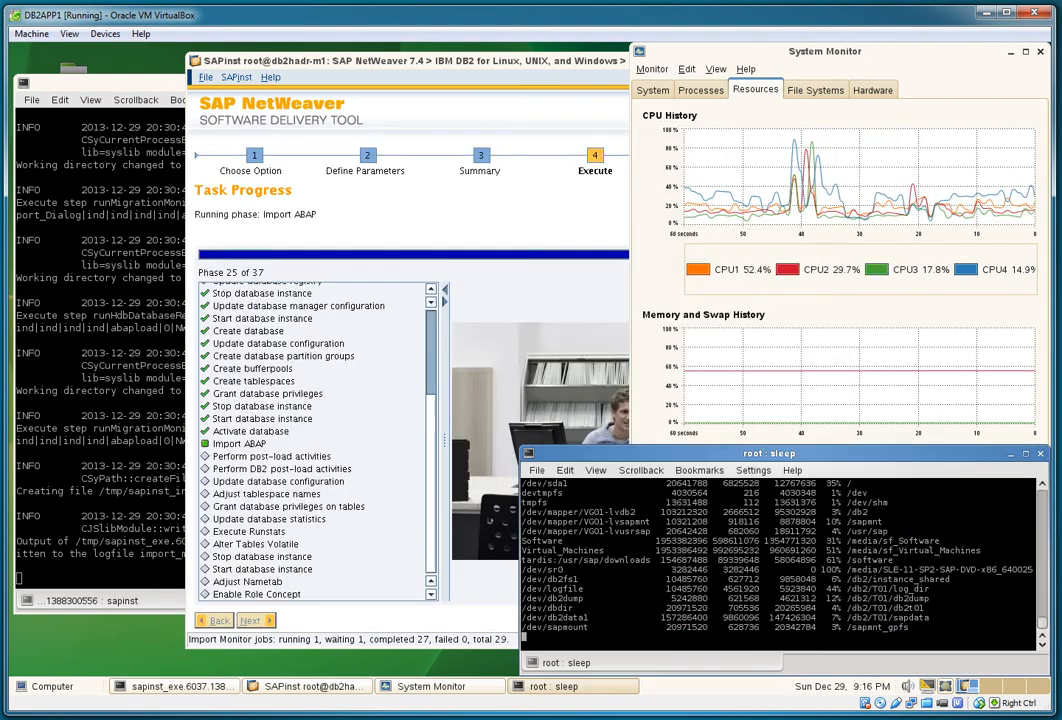
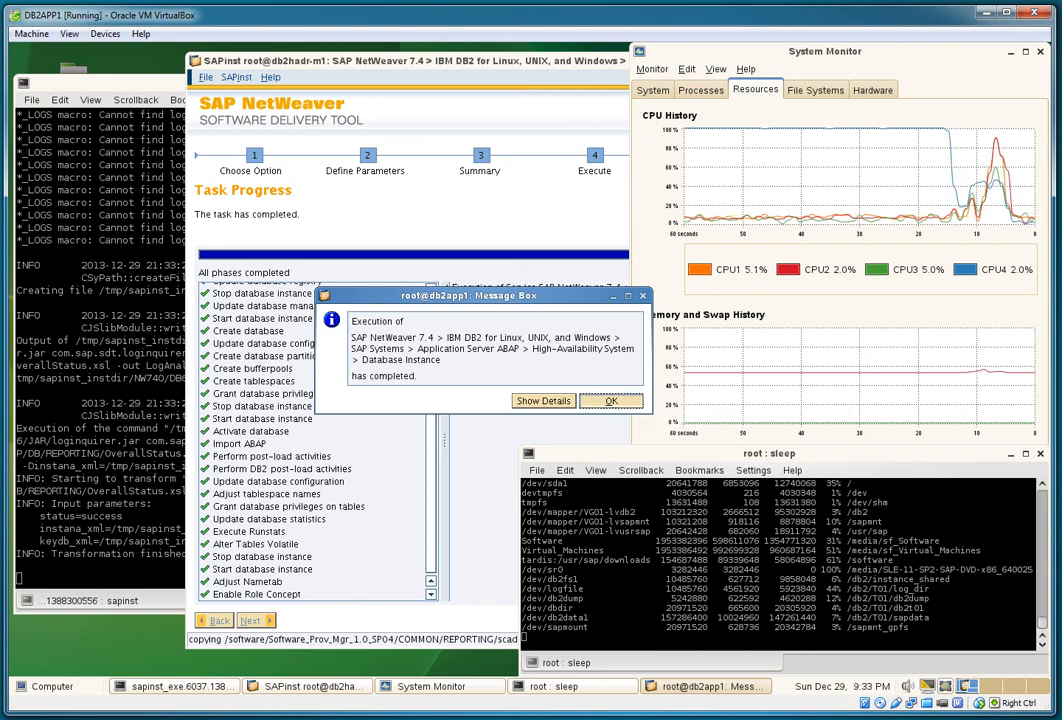
# Step: Dismiss the completion message, quit System Monitor, stop the sleep loop and return to the sapinst terminal
pyautogui.click(611, 401)
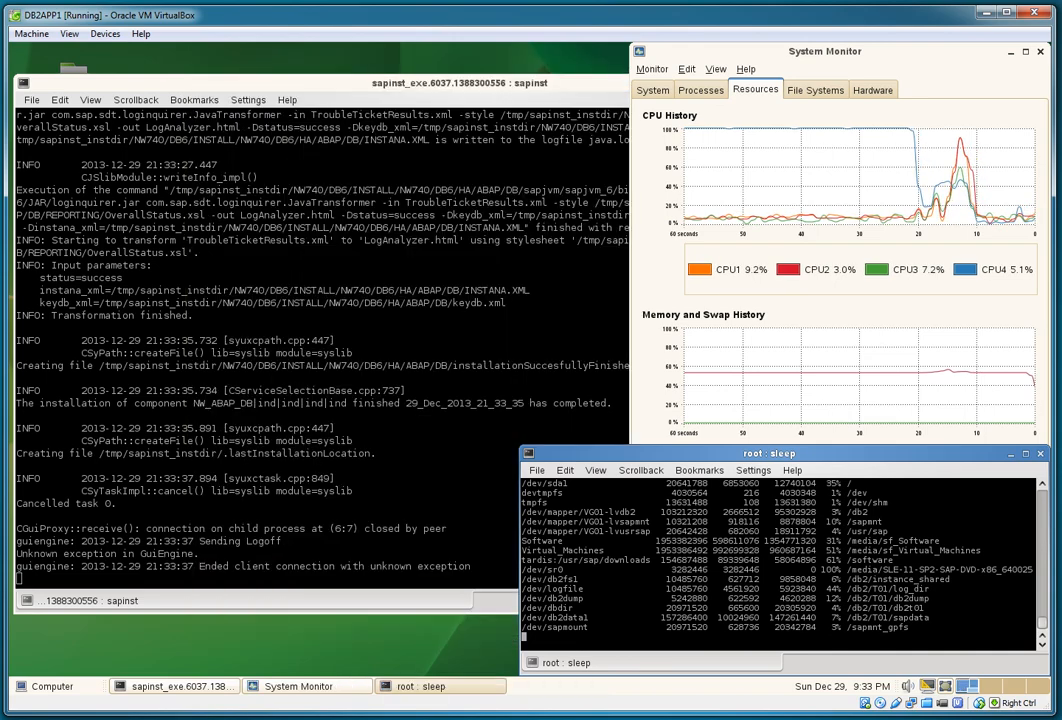
pyautogui.click(652, 69)
pyautogui.click(660, 104)
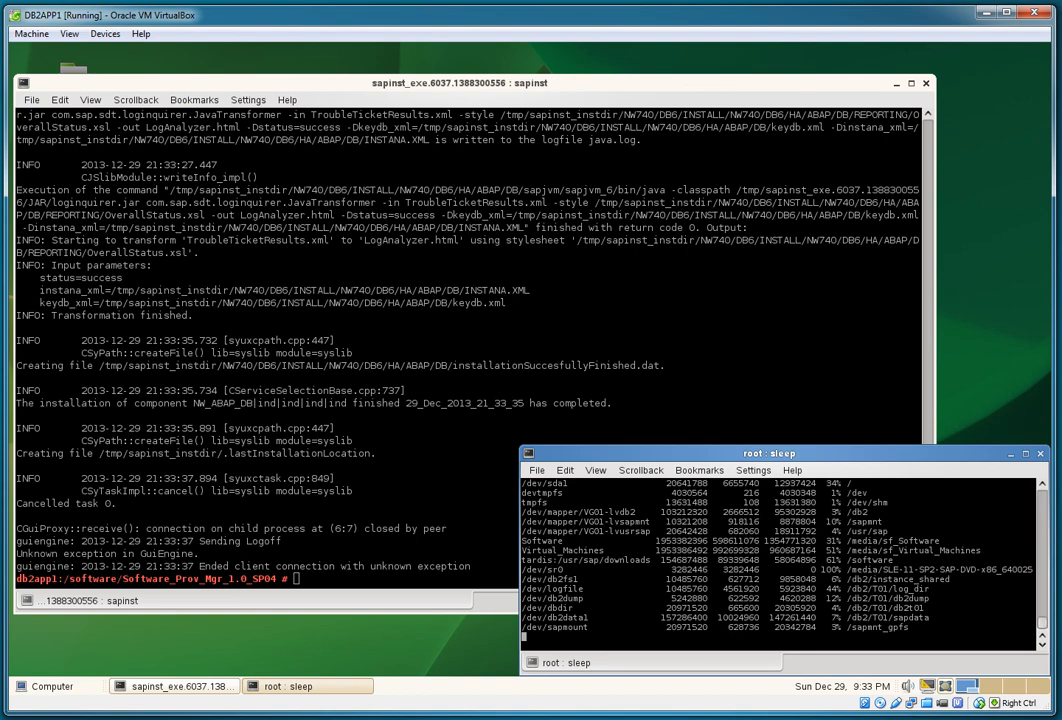
pyautogui.hotkey('ctrl', 'c')
pyautogui.hotkey('alt', 'Tab')
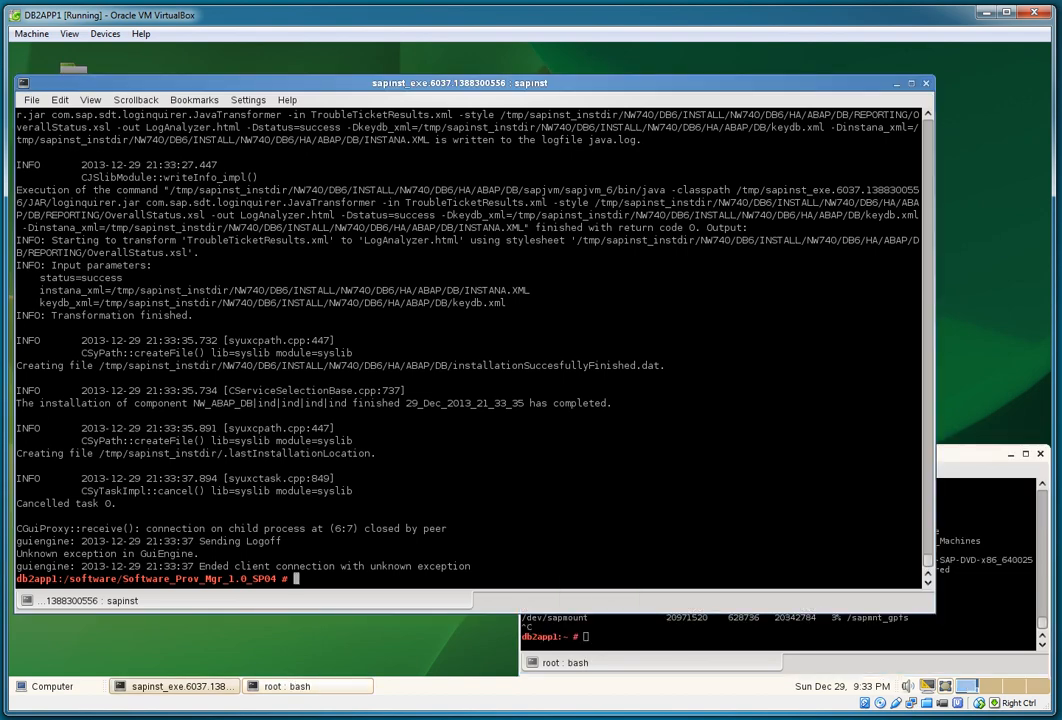
# Step: List running processes with 'ps -ef|grep db2', then narrow the search to db2t01
pyautogui.write('ps -ef|grep db2')
pyautogui.press('Return')
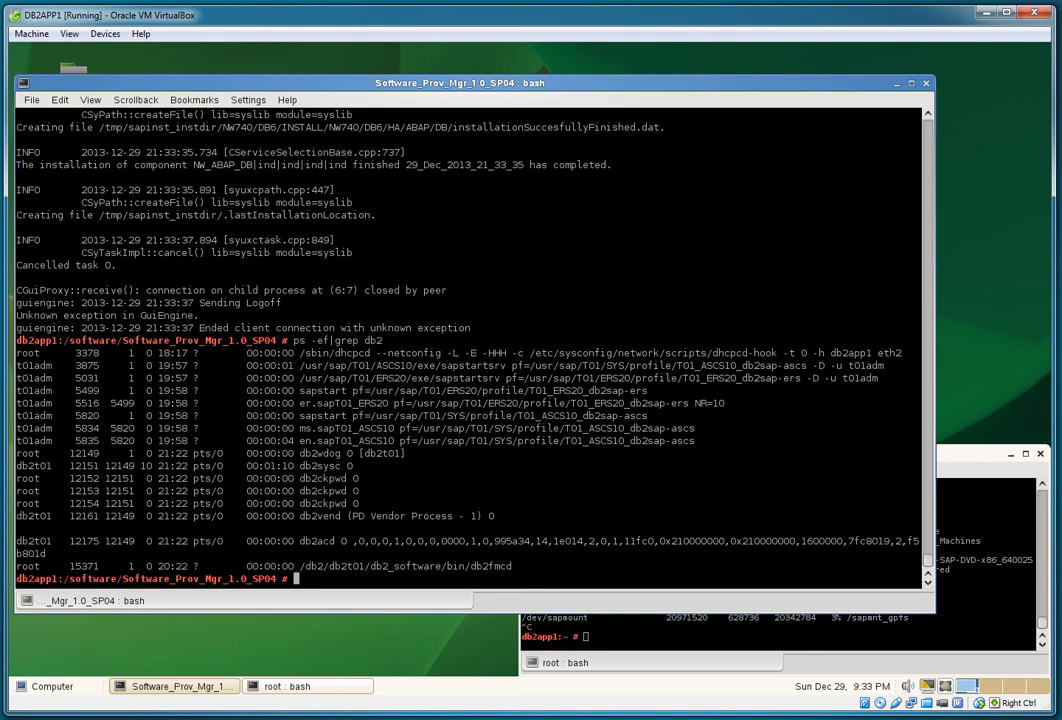
pyautogui.write('ps -ef|grep db2t01')
pyautogui.press('Return')
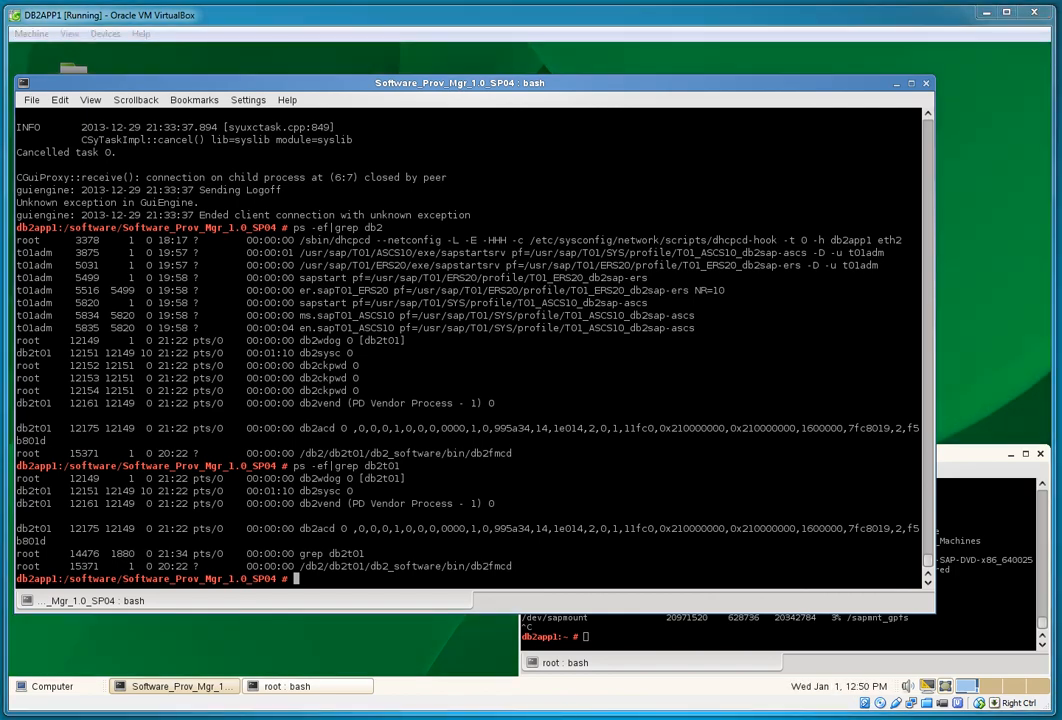
# Step: Move the root terminal up, enlarge it, and check the current user with whoami
pyautogui.moveTo(968, 454); pyautogui.dragTo(633, 181)
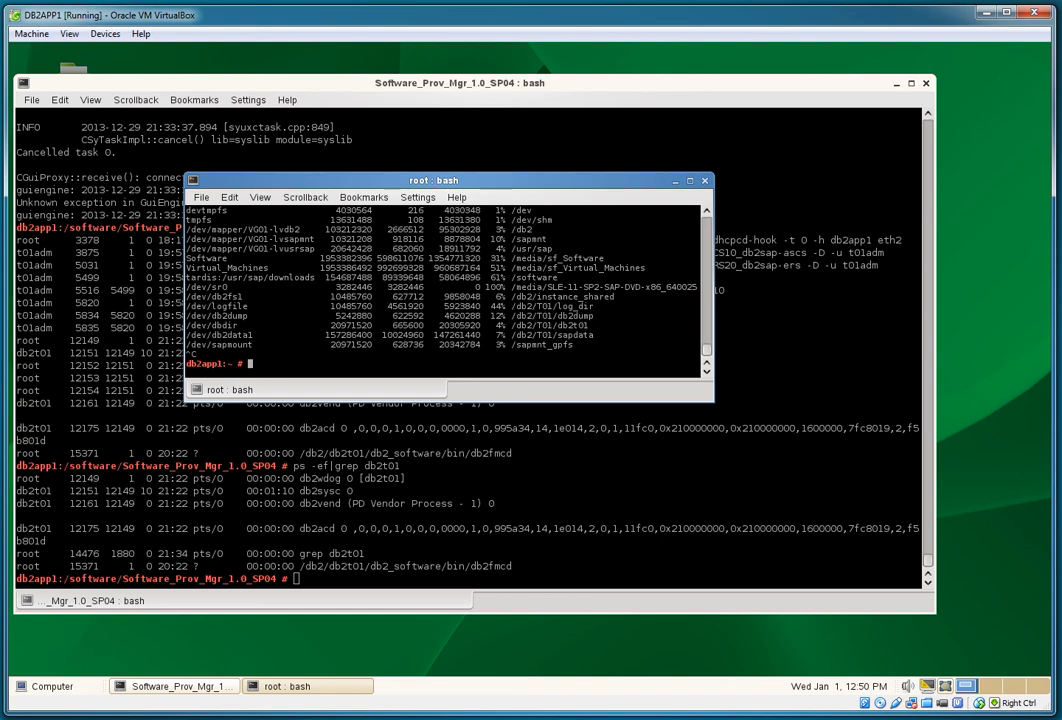
pyautogui.moveTo(713, 401); pyautogui.dragTo(957, 646)
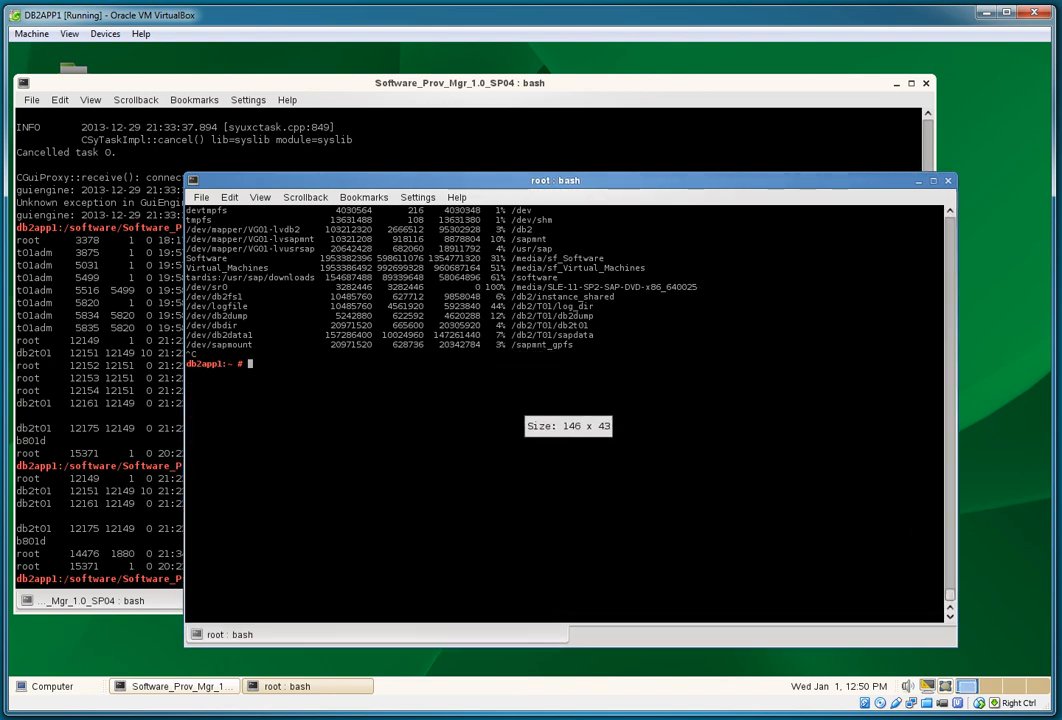
pyautogui.write('whoami')
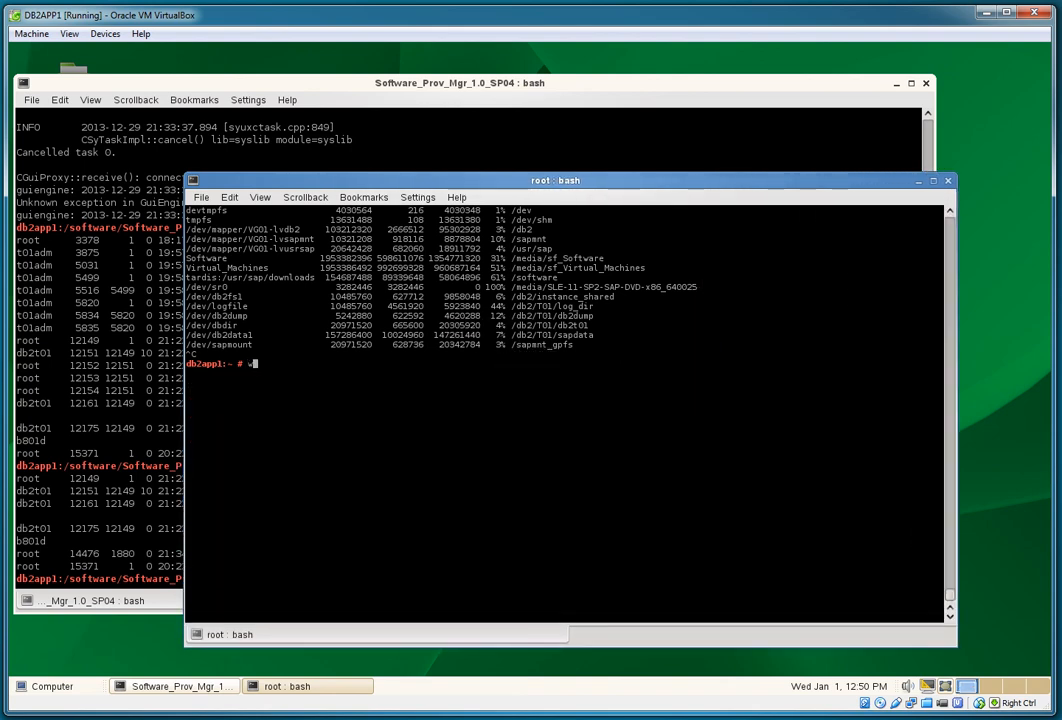
pyautogui.press('Return')
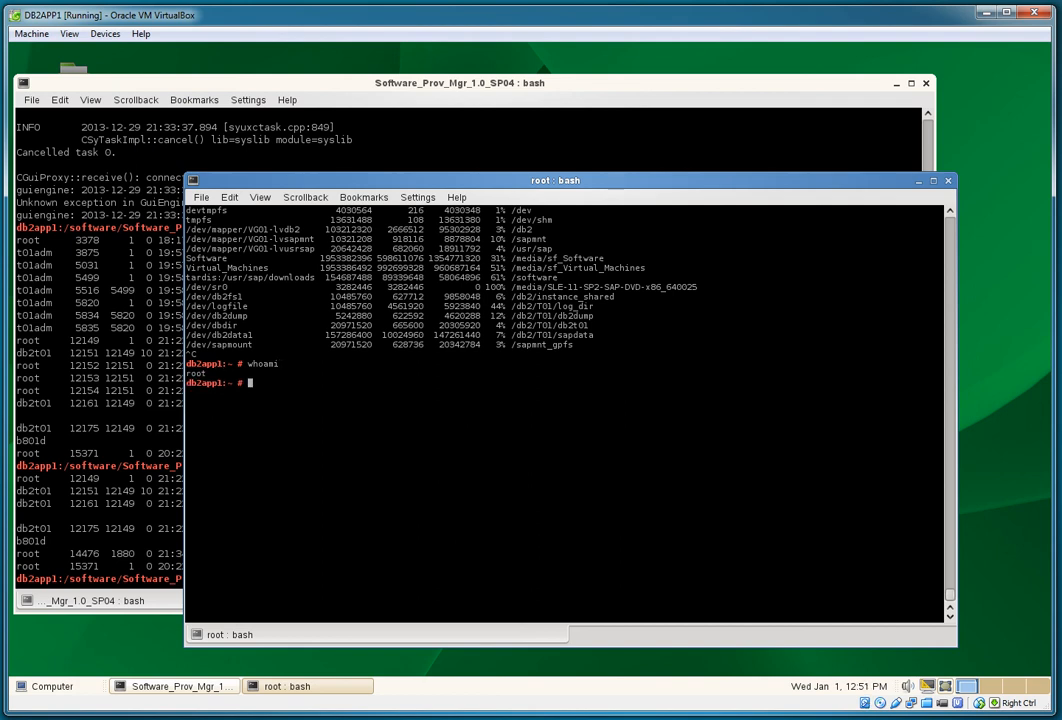
# Step: Switch to db2t01 and show the DB2 licence, a Trial expiring 03/28/2014
pyautogui.write('su - db2t01')
pyautogui.press('Return')
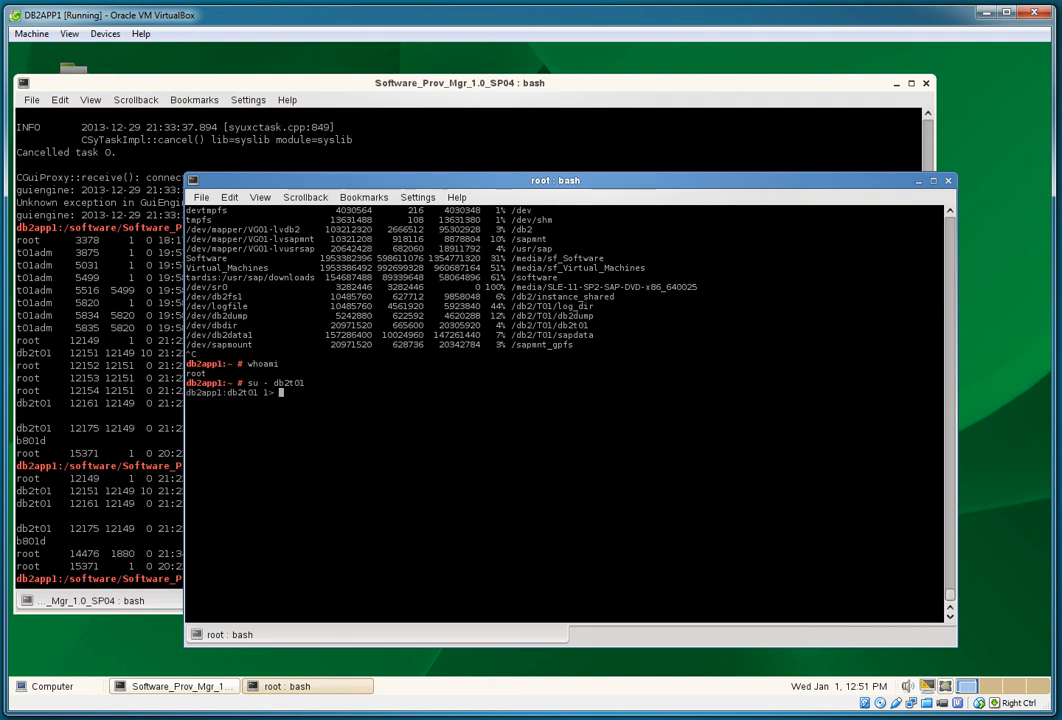
pyautogui.write('db2lic')
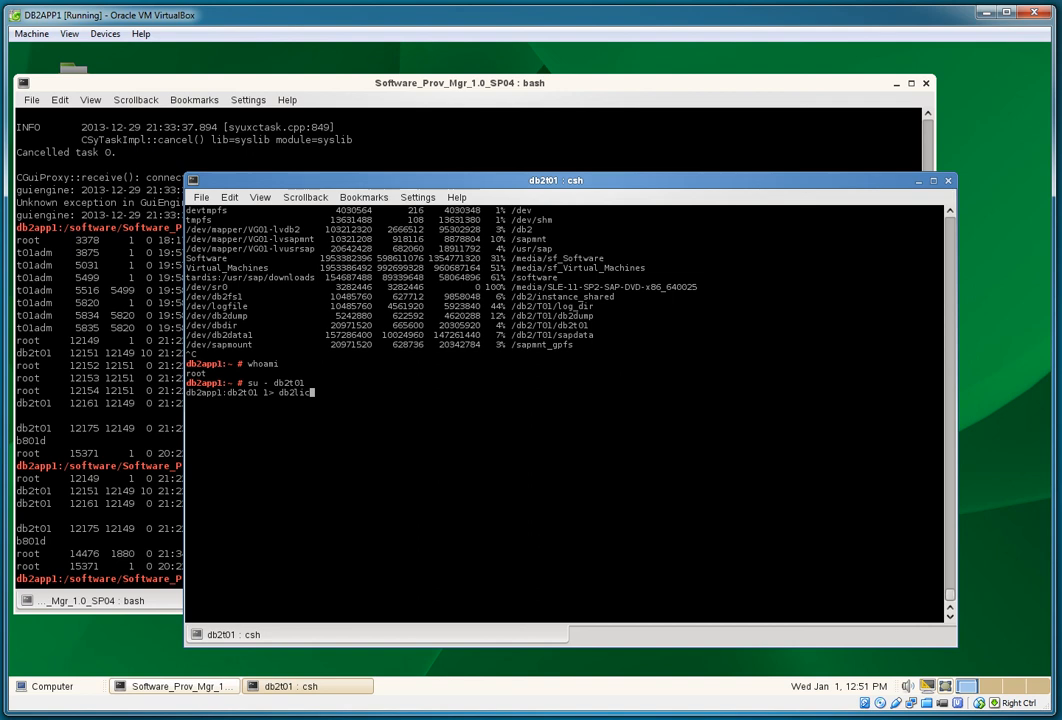
pyautogui.write('m -l')
pyautogui.press('Return')
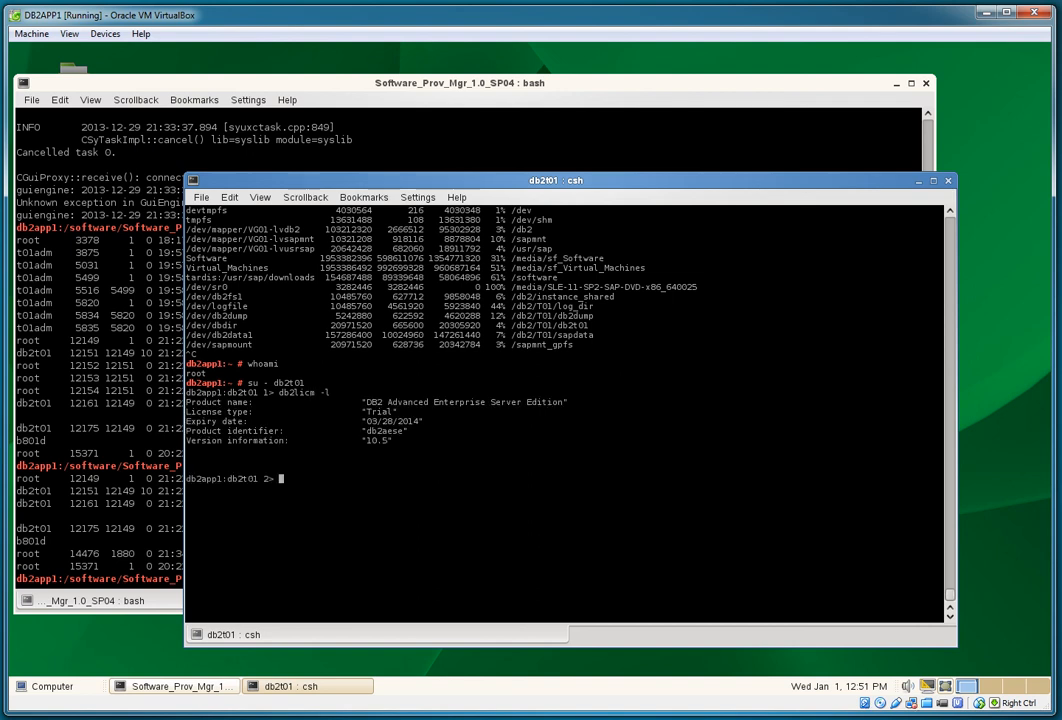
# Step: Change into /software and list its contents with ls -l
pyautogui.write('cd /software')
pyautogui.press('Return')
pyautogui.write('l s-l')
pyautogui.press('Return')
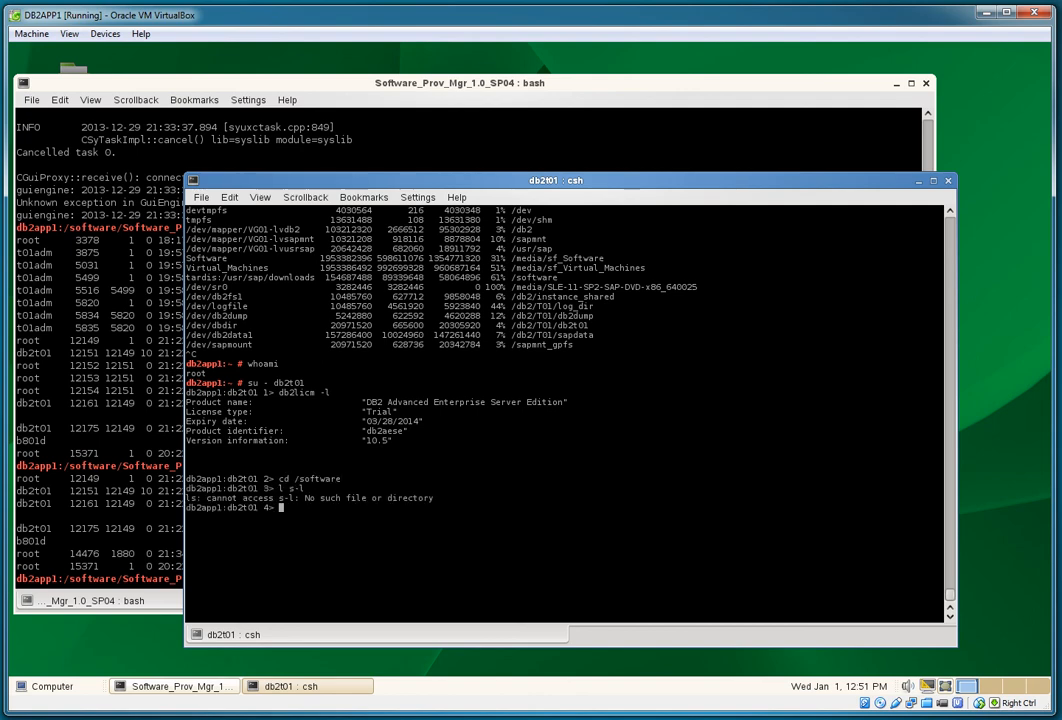
pyautogui.write('ls -l')
pyautogui.press('Return')
pyautogui.write('cd')
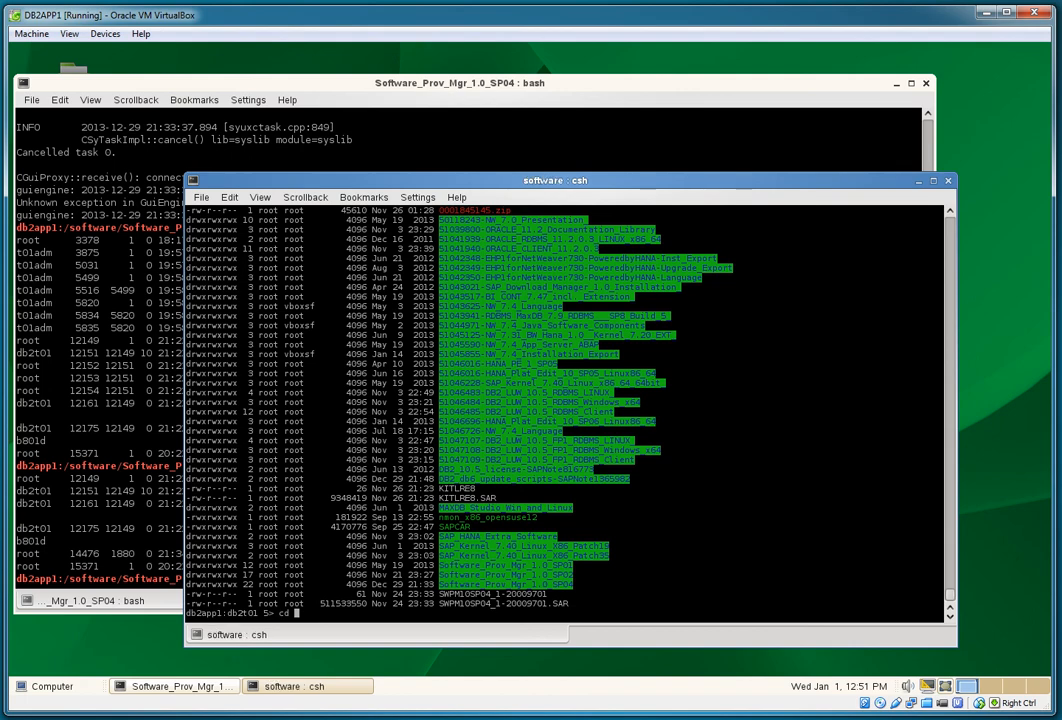
# Step: Enter the DB2_10.5_license-SAPNote816773 folder and list its files
pyautogui.doubleClick(515, 469)
pyautogui.middleClick(515, 469)
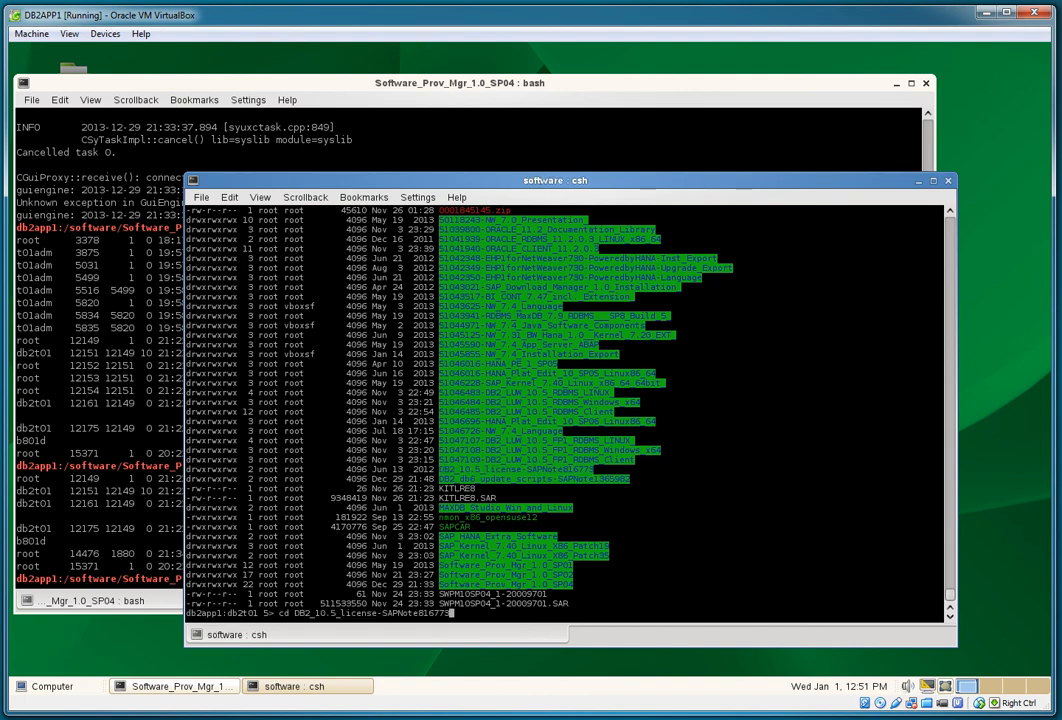
pyautogui.press('Return')
pyautogui.write('l s-l')
pyautogui.press('Return')
pyautogui.write('ls -l')
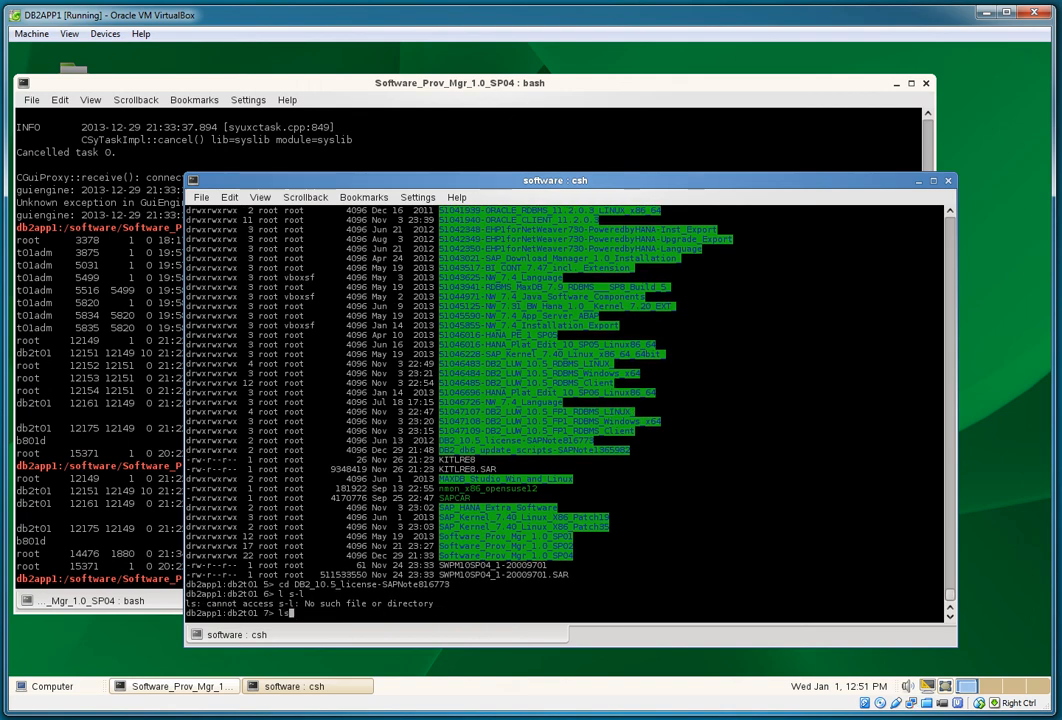
pyautogui.press('Return')
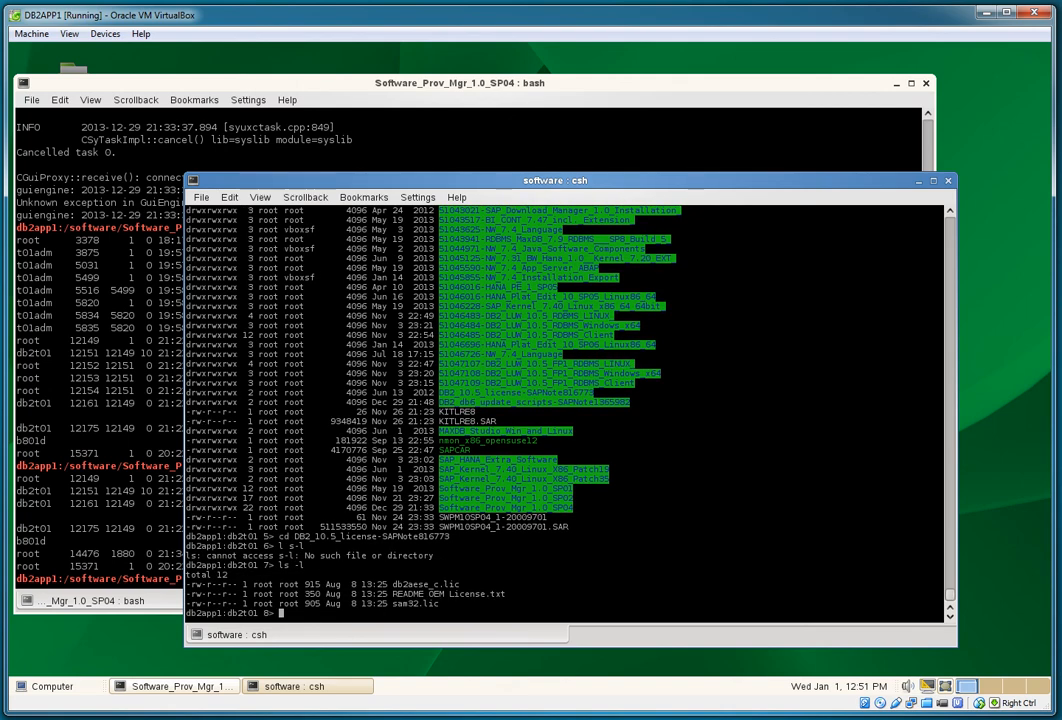
# Step: Add the db2aese_c.lic licence with 'db2licm -a db2aese_c.lic'
pyautogui.write('db2licm -')
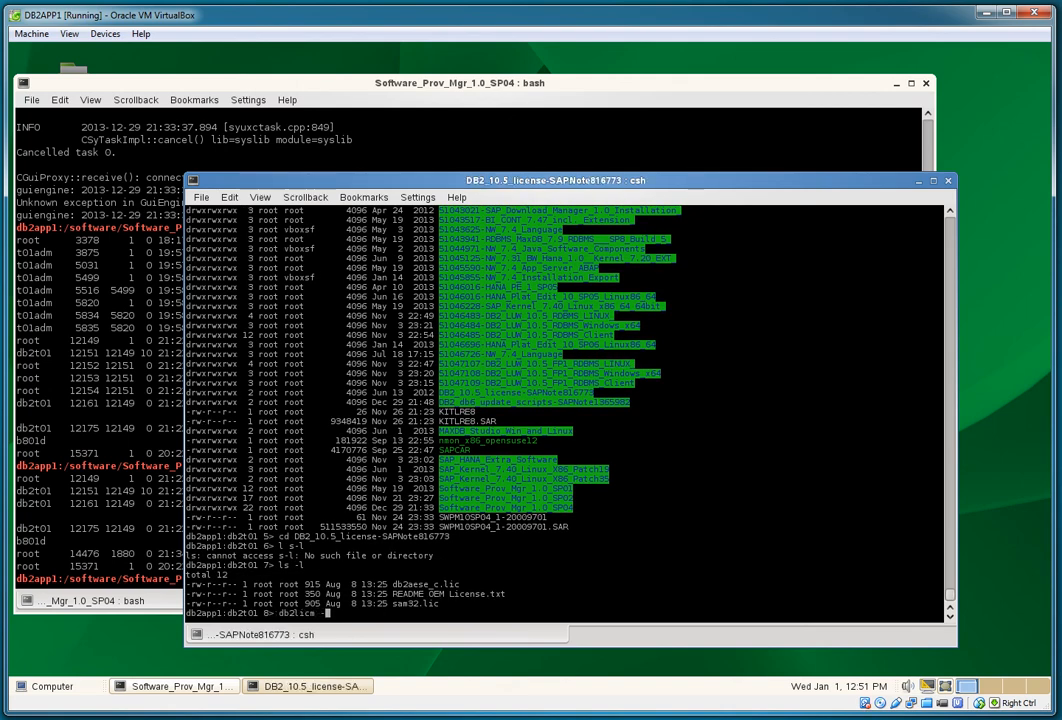
pyautogui.write('a')
pyautogui.doubleClick(422, 585)
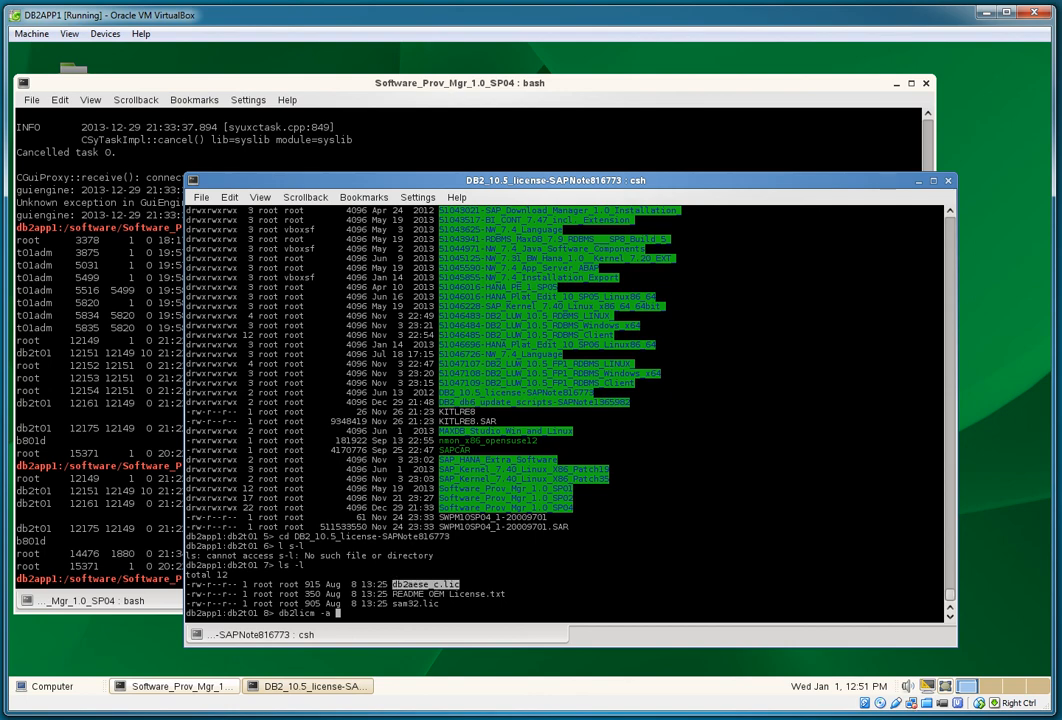
pyautogui.middleClick(422, 585)
pyautogui.press('Return')
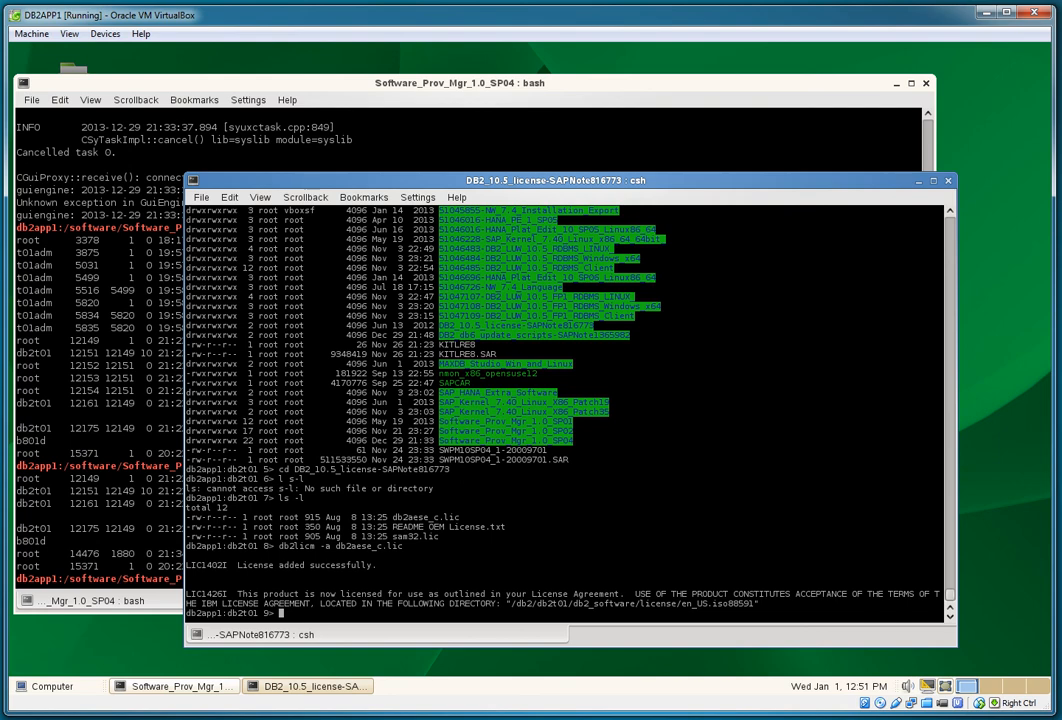
# Step: Rerun db2licm -l to confirm the CPU Option licence shows a Permanent expiry
pyautogui.write('ls -l')
pyautogui.press('Up')
pyautogui.press('Up')
pyautogui.press('Up')
pyautogui.press('Up')
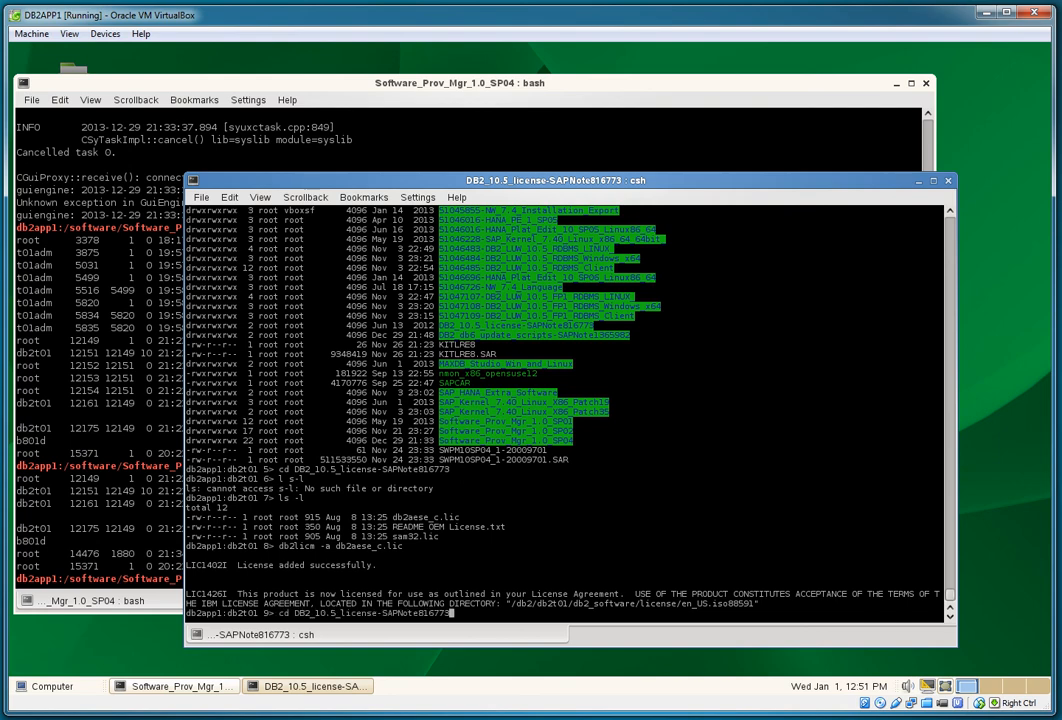
pyautogui.press('Down')
pyautogui.press('Down')
pyautogui.press('Down')
pyautogui.press('BackSpace')
pyautogui.press('BackSpace')
pyautogui.press('BackSpace')
pyautogui.press('BackSpace')
pyautogui.press('BackSpace')
pyautogui.press('BackSpace')
pyautogui.press('BackSpace')
pyautogui.press('BackSpace')
pyautogui.press('BackSpace')
pyautogui.press('BackSpace')
pyautogui.press('BackSpace')
pyautogui.press('BackSpace')
pyautogui.press('BackSpace')
pyautogui.press('BackSpace')
pyautogui.press('BackSpace')
pyautogui.write('licm -l')
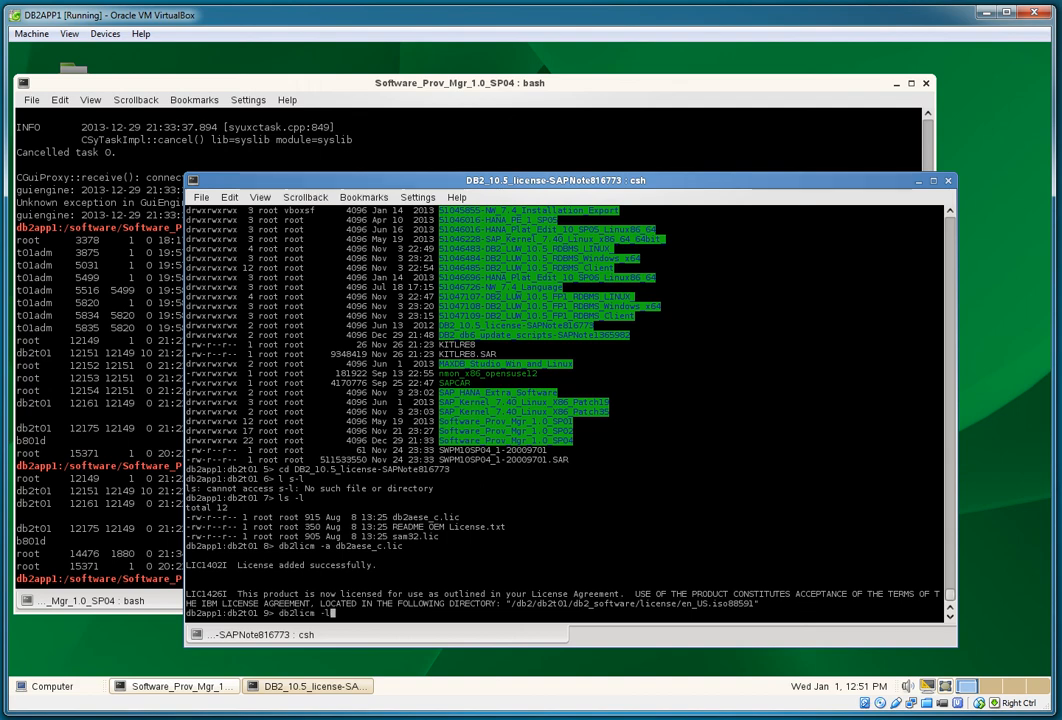
pyautogui.press('Return')
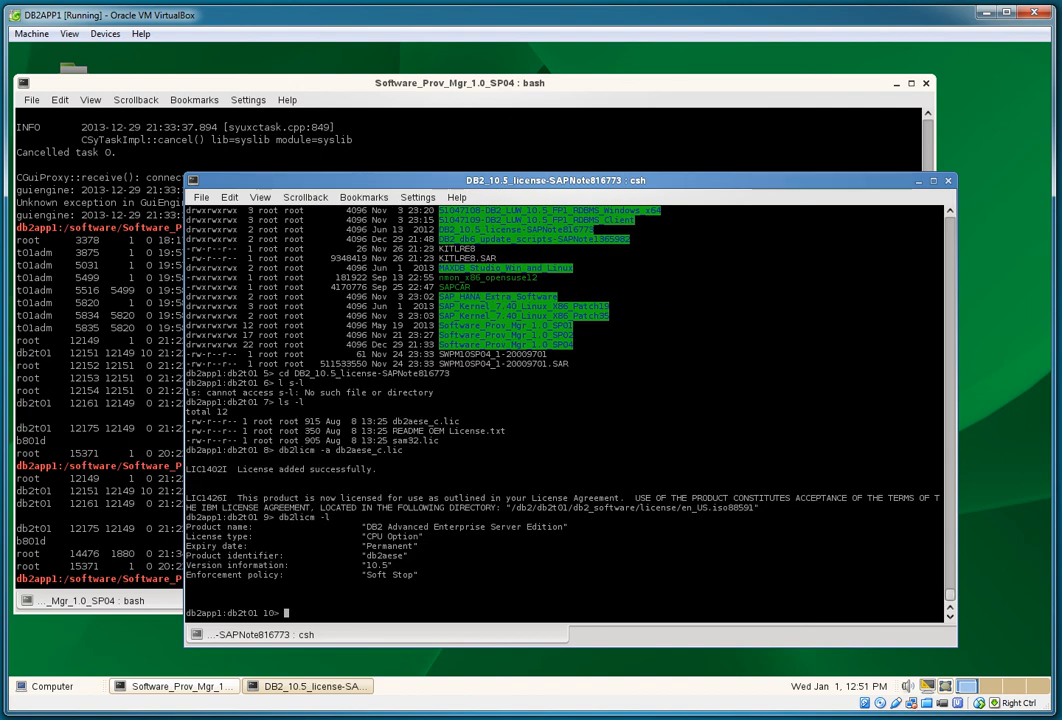
pyautogui.moveTo(213, 546); pyautogui.dragTo(418, 546)
pyautogui.click(418, 546)
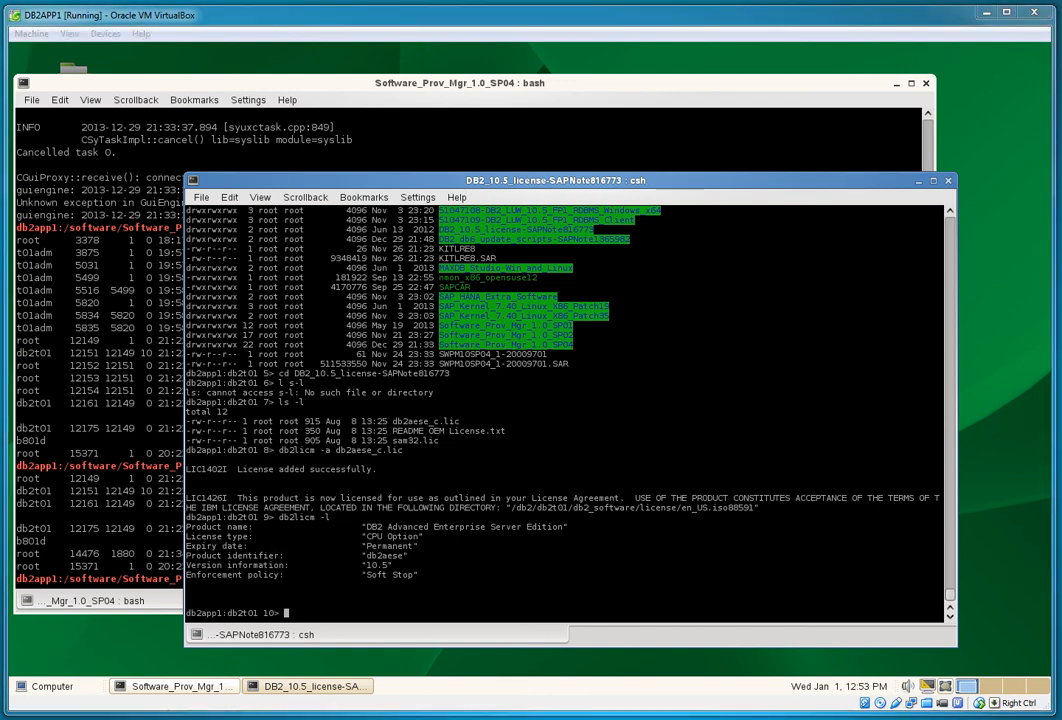
# Step: Check the current path, go back up to /software and list its contents
pyautogui.write('pwd')
pyautogui.press('Return')
pyautogui.write('cd ..')
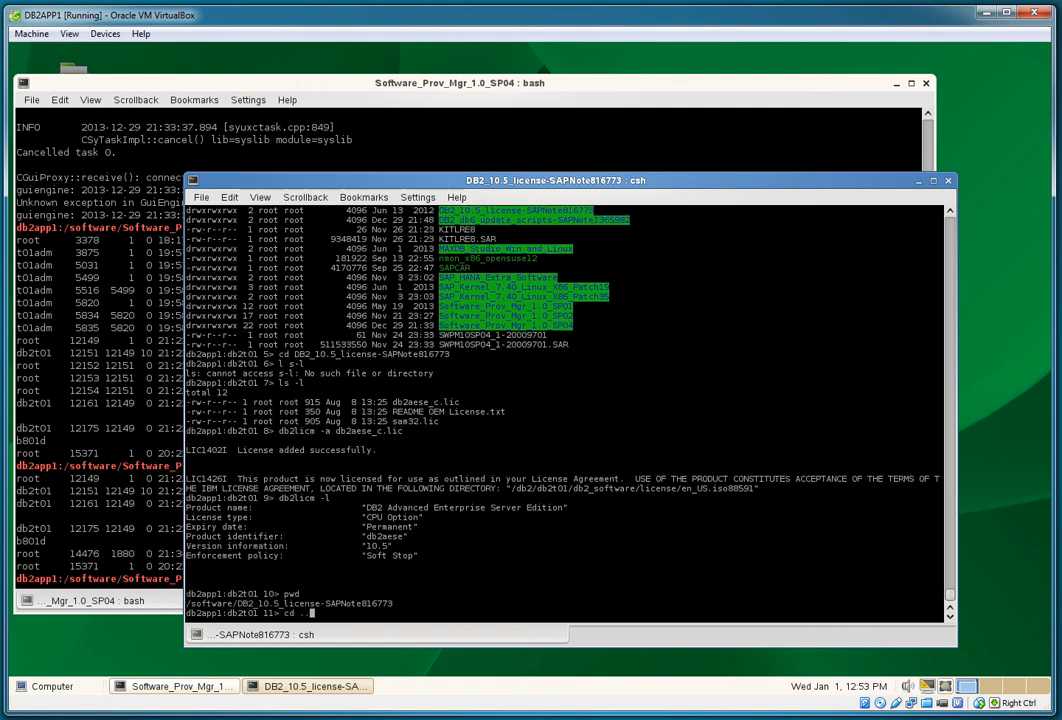
pyautogui.press('Return')
pyautogui.write('ls -l')
pyautogui.press('Return')
# Step: Enter DB2_db6_update_scripts-SAPNote1365982, list it, and run 'db6_update_db.sh -d T01'
pyautogui.write('cd')
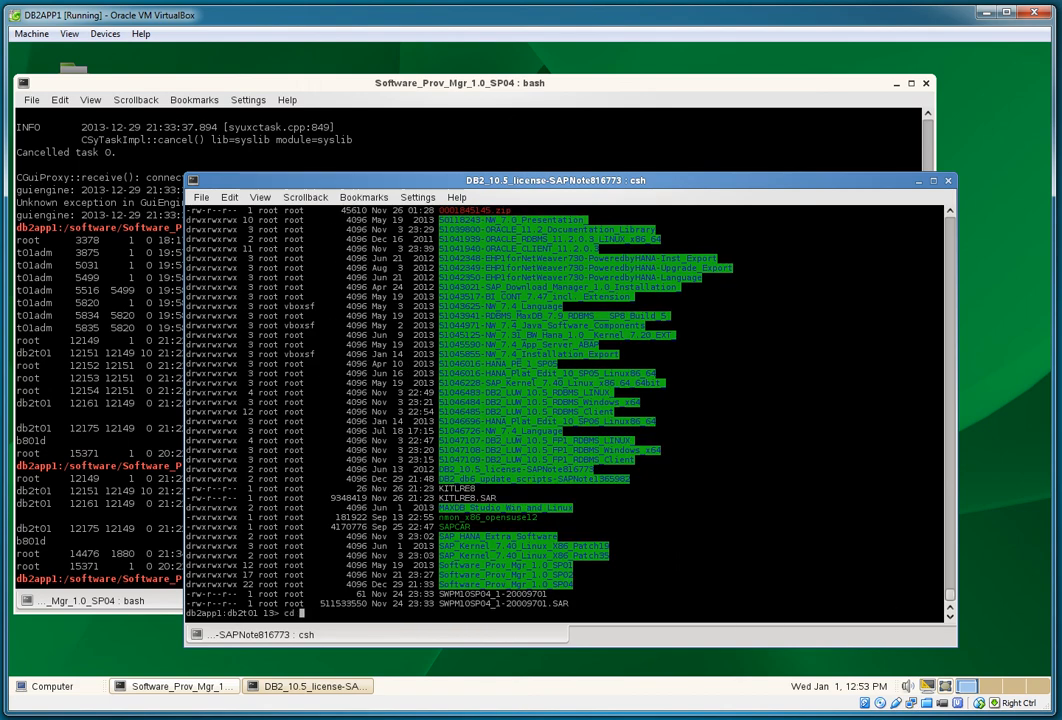
pyautogui.doubleClick(534, 478)
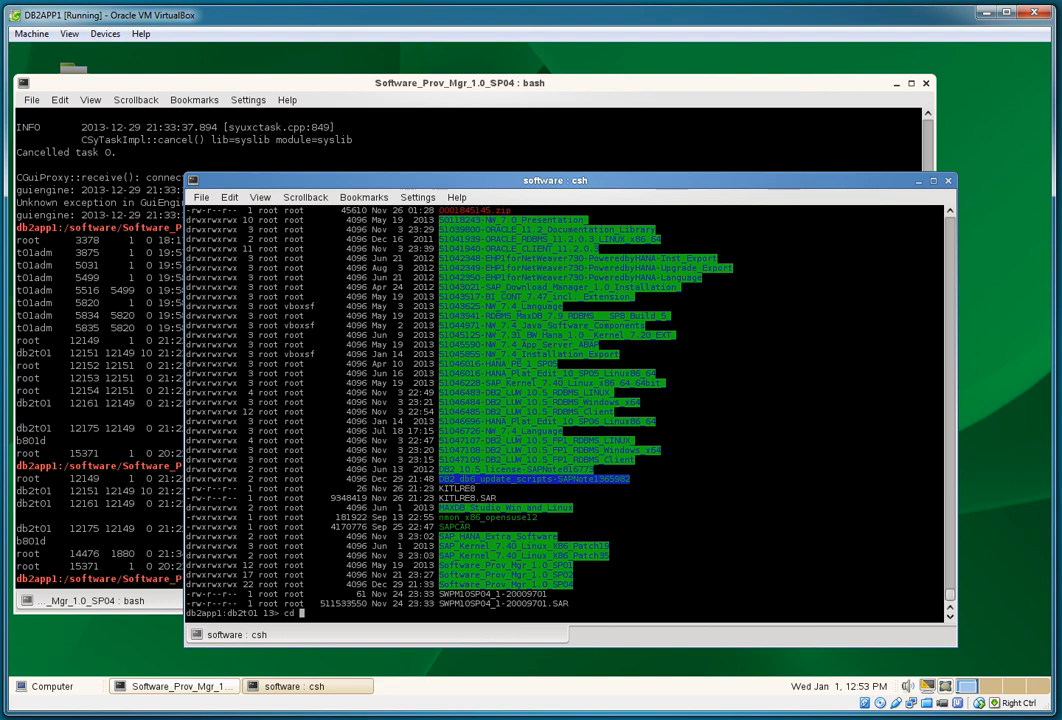
pyautogui.write('DB2_db6_update_scripts-SAPNote1365982')
pyautogui.press('Return')
pyautogui.write('ls -l')
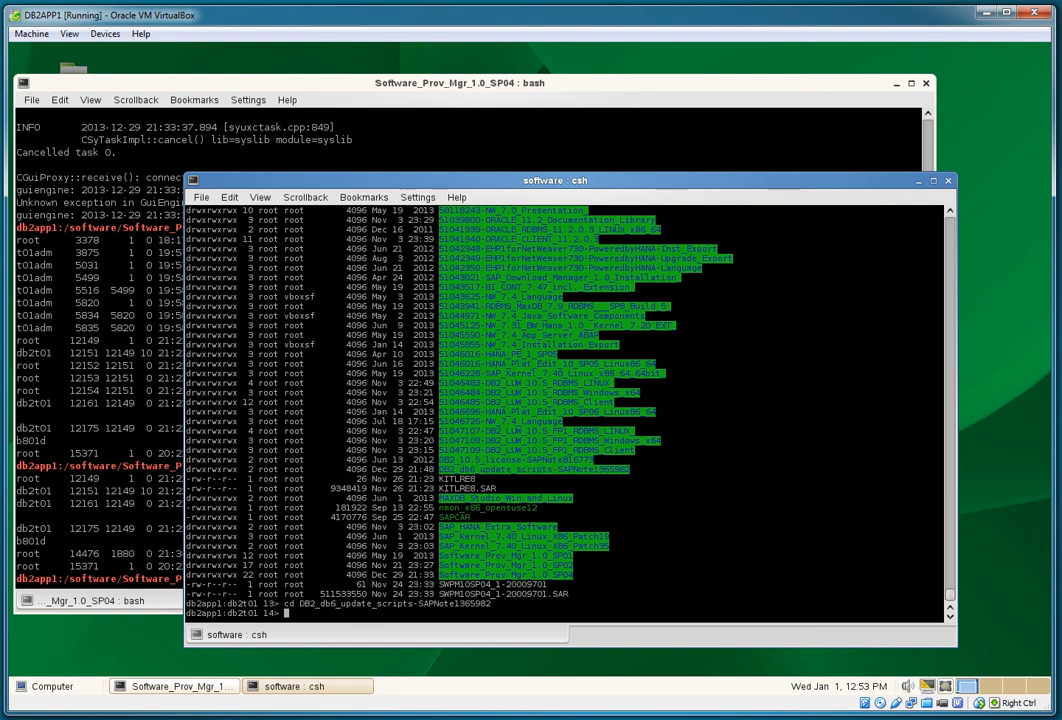
pyautogui.press('Return')
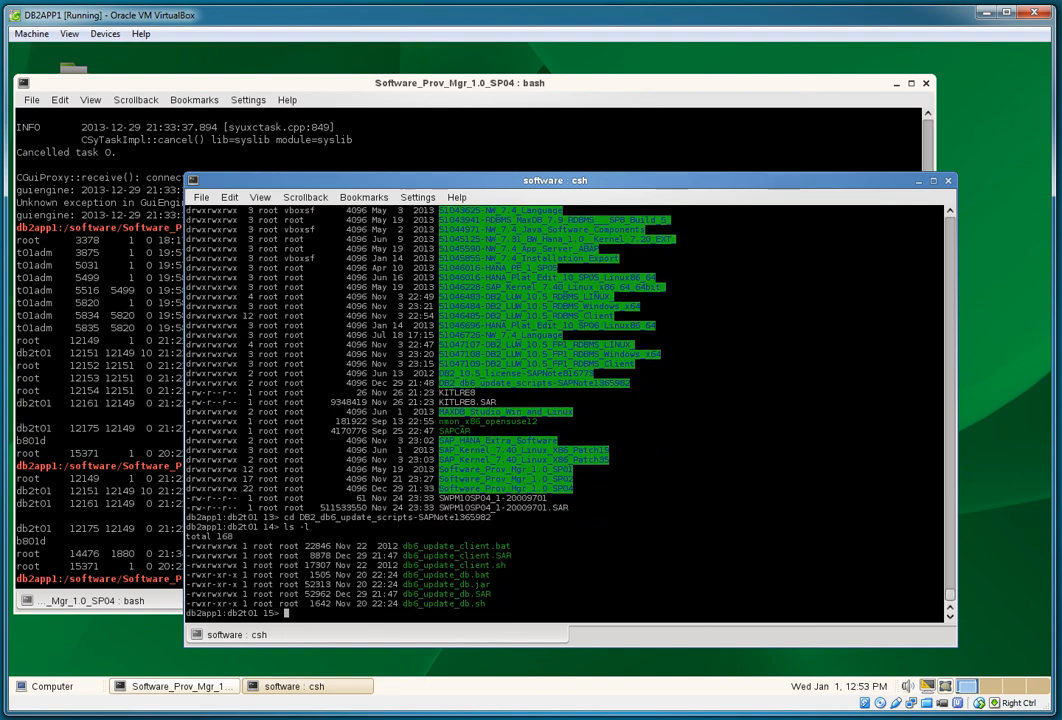
pyautogui.write('db6')
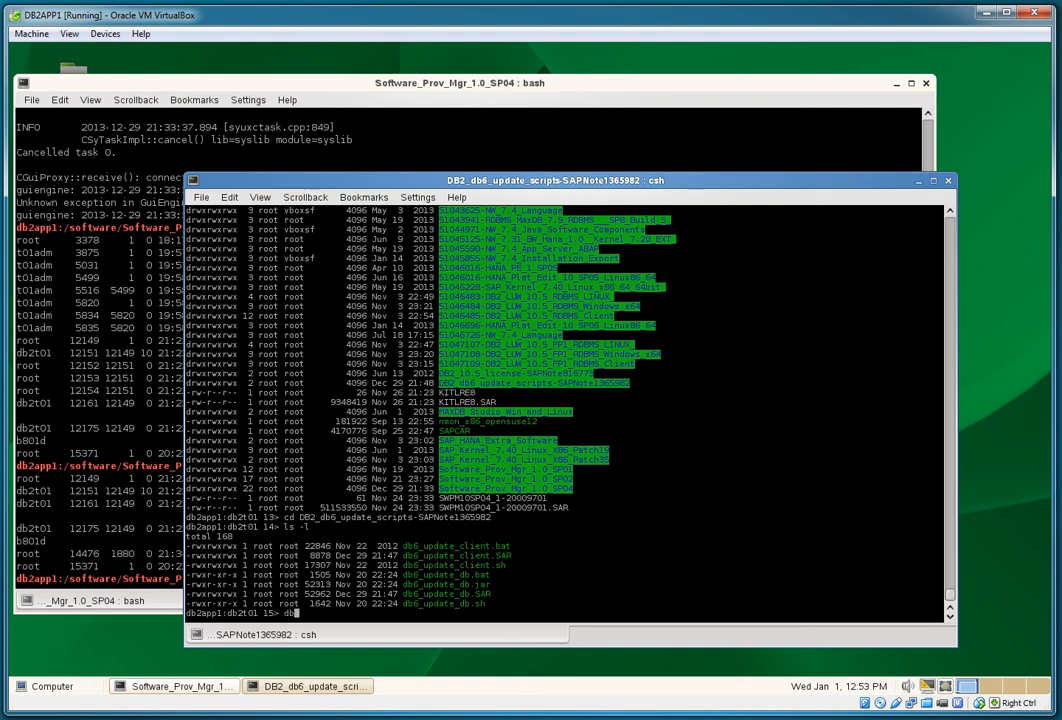
pyautogui.write('_update_db.sh -d T01')
pyautogui.press('Return')
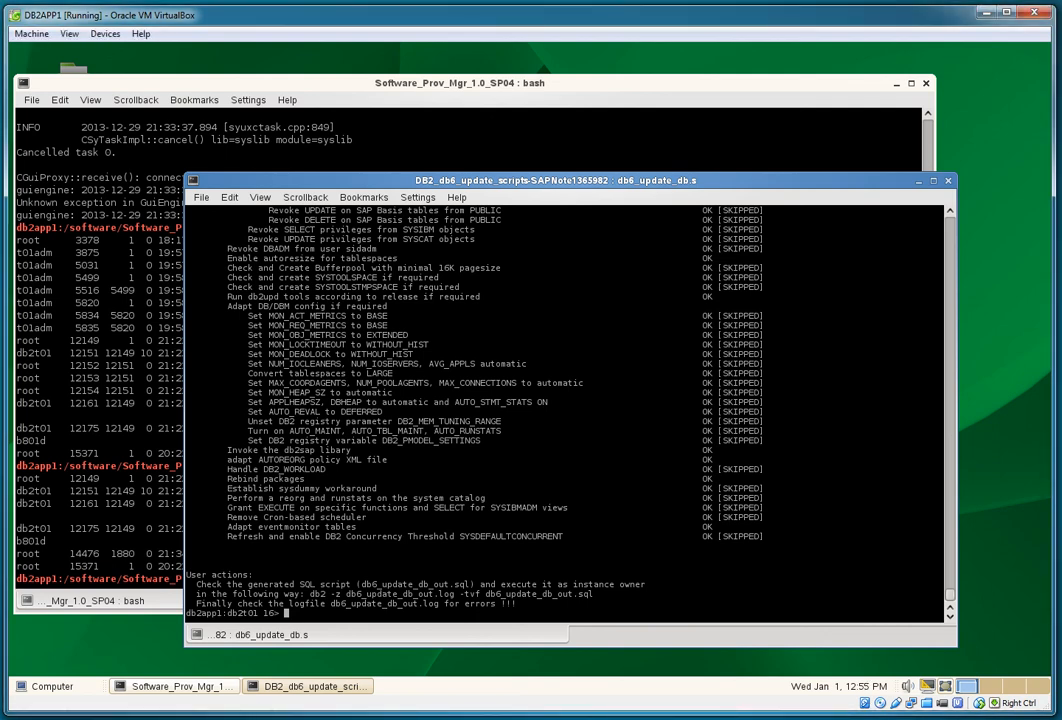
# Step: Run the suggested 'db2 -z db6_update_db_out.log -tvf db6_update_db_out.sql' command
pyautogui.moveTo(309, 594); pyautogui.dragTo(595, 594)
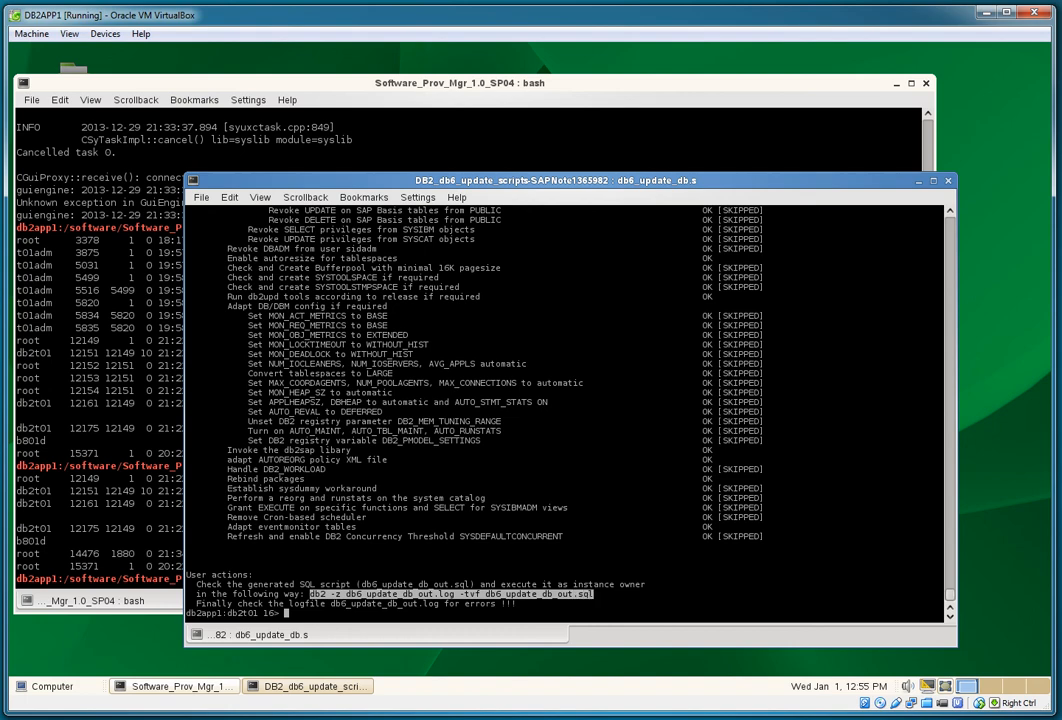
pyautogui.middleClick(595, 595)
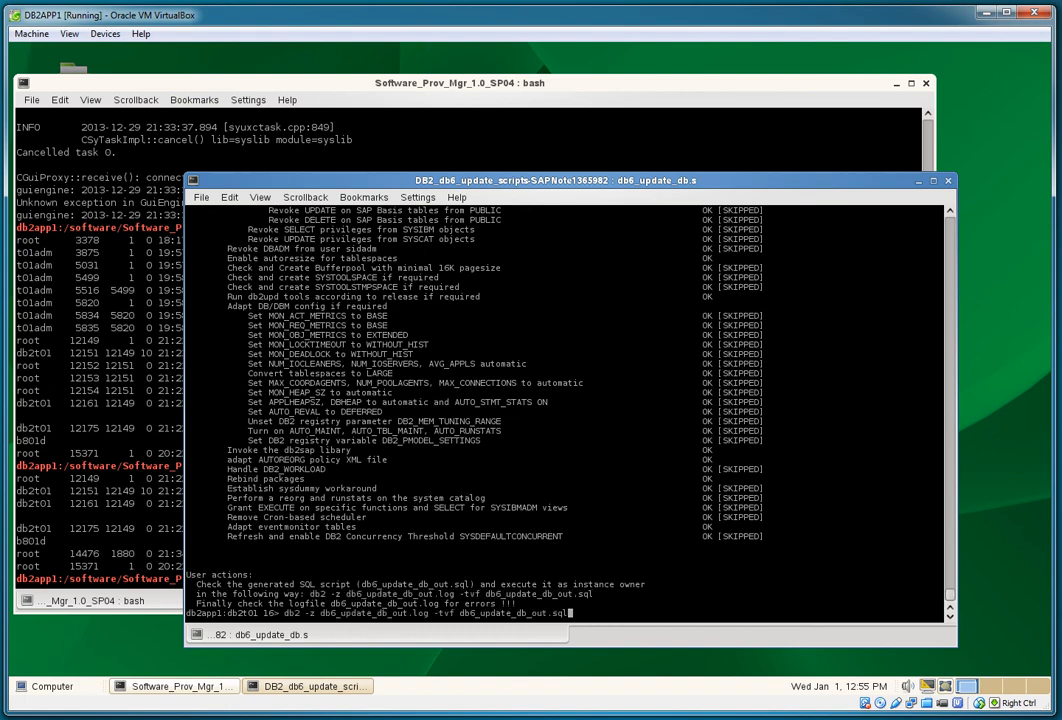
pyautogui.press('Return')
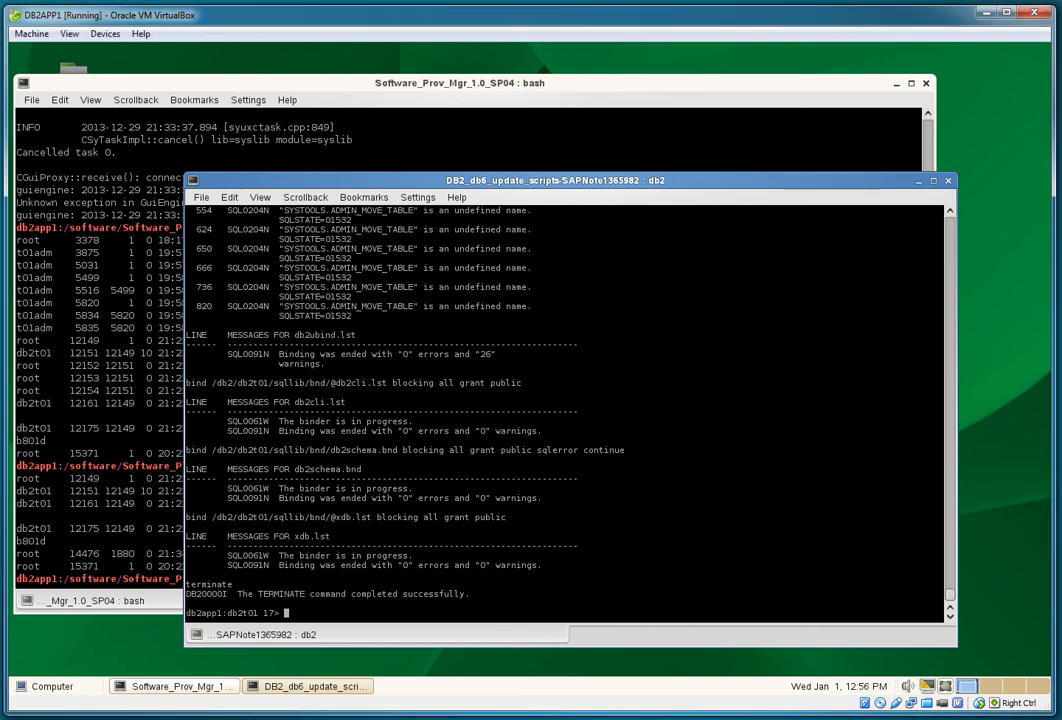
# Step: List the new log files, then page through db6_update_db_out.log with more to its end
pyautogui.write('ls -l')
pyautogui.press('Return')
pyautogui.write('more')
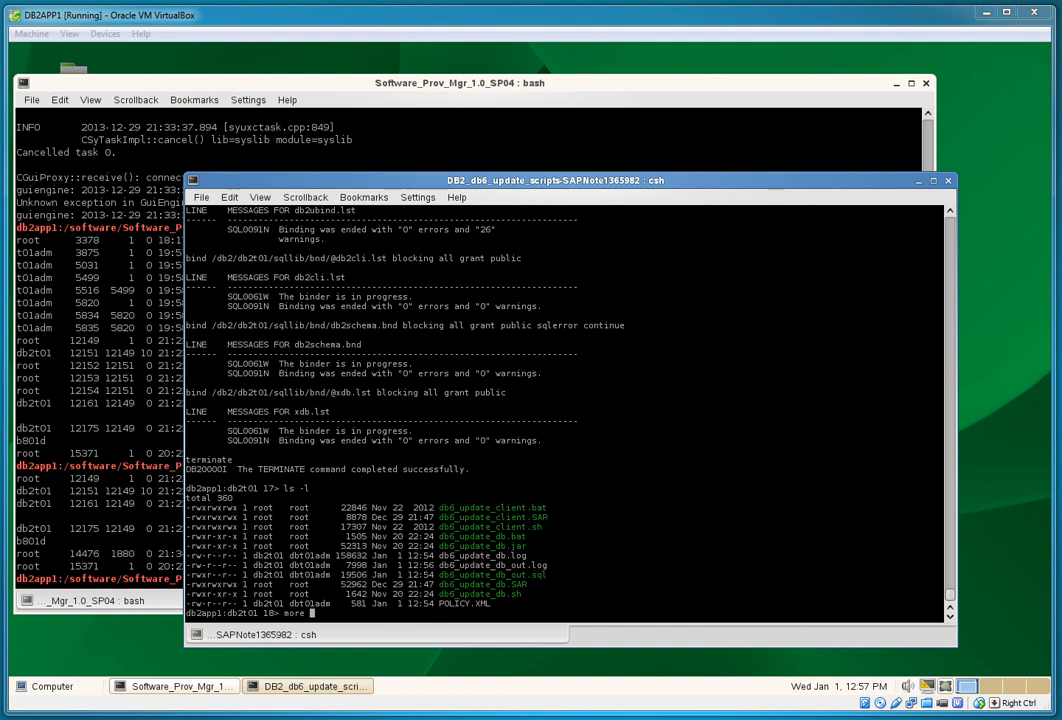
pyautogui.doubleClick(493, 566)
pyautogui.middleClick(493, 566)
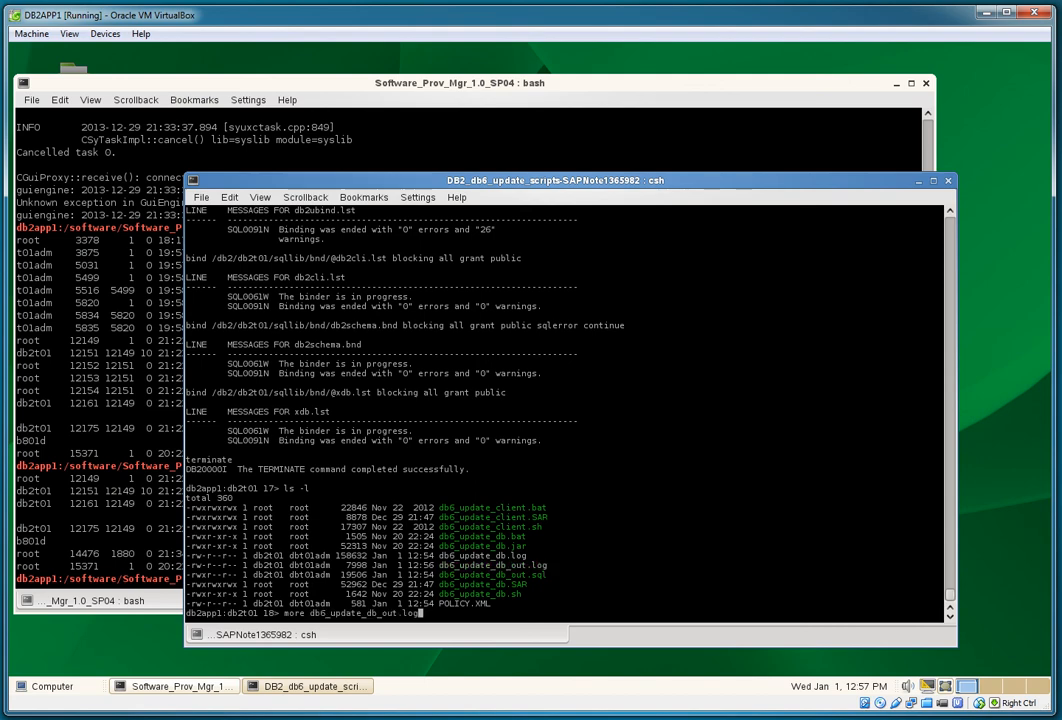
pyautogui.press('Return')
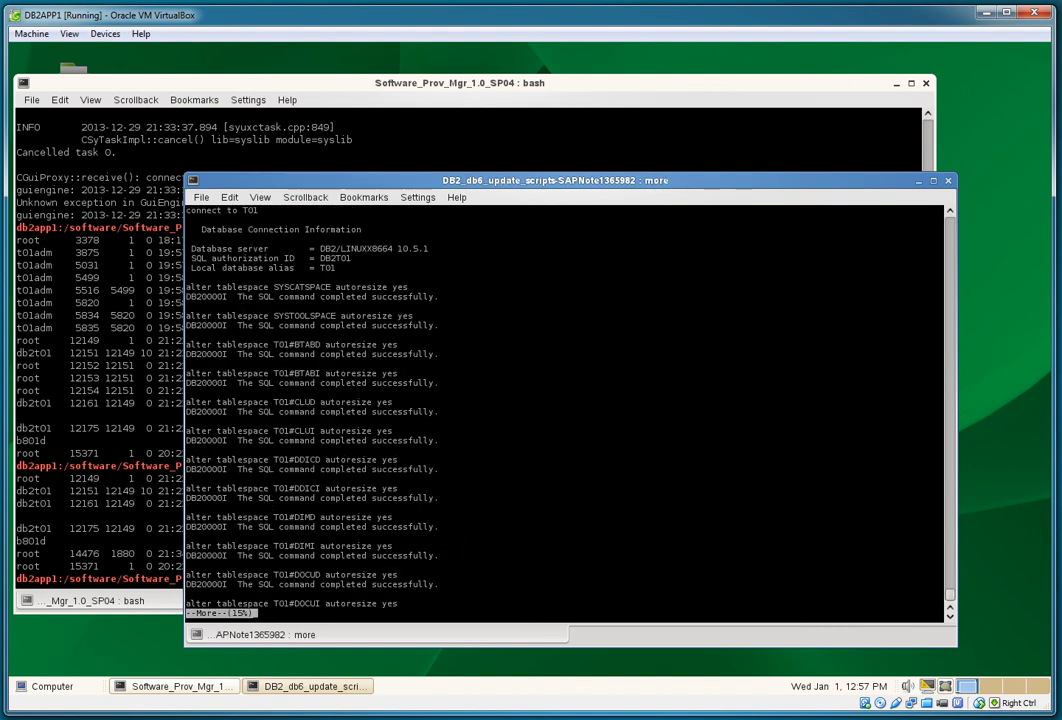
pyautogui.press('space')
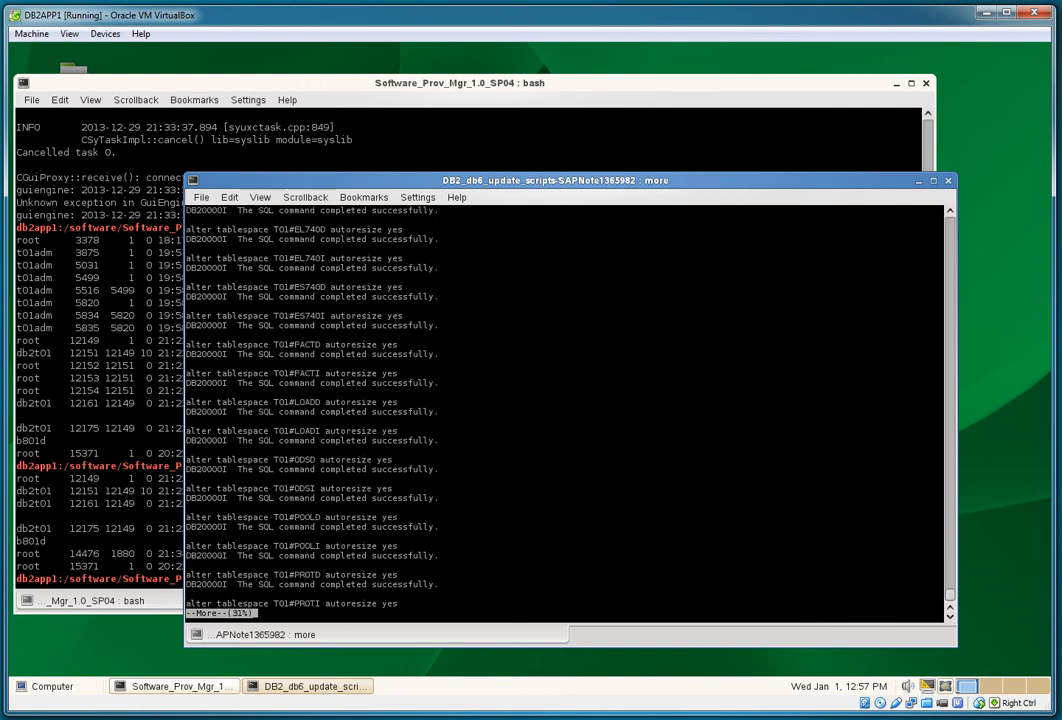
pyautogui.press('space')
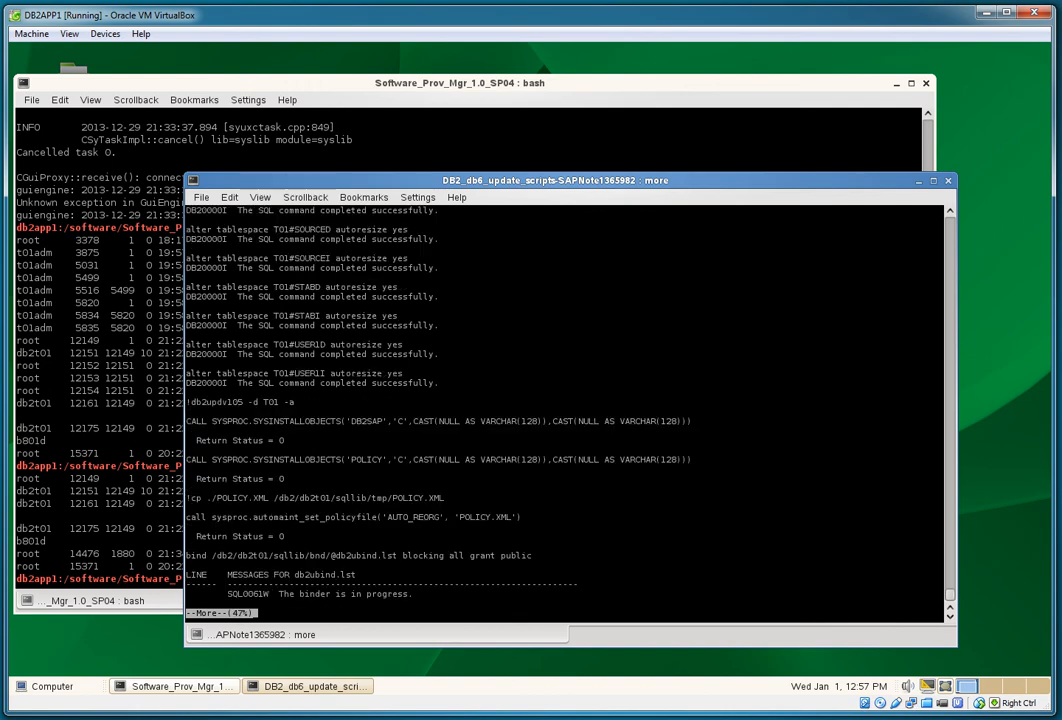
pyautogui.press('space')
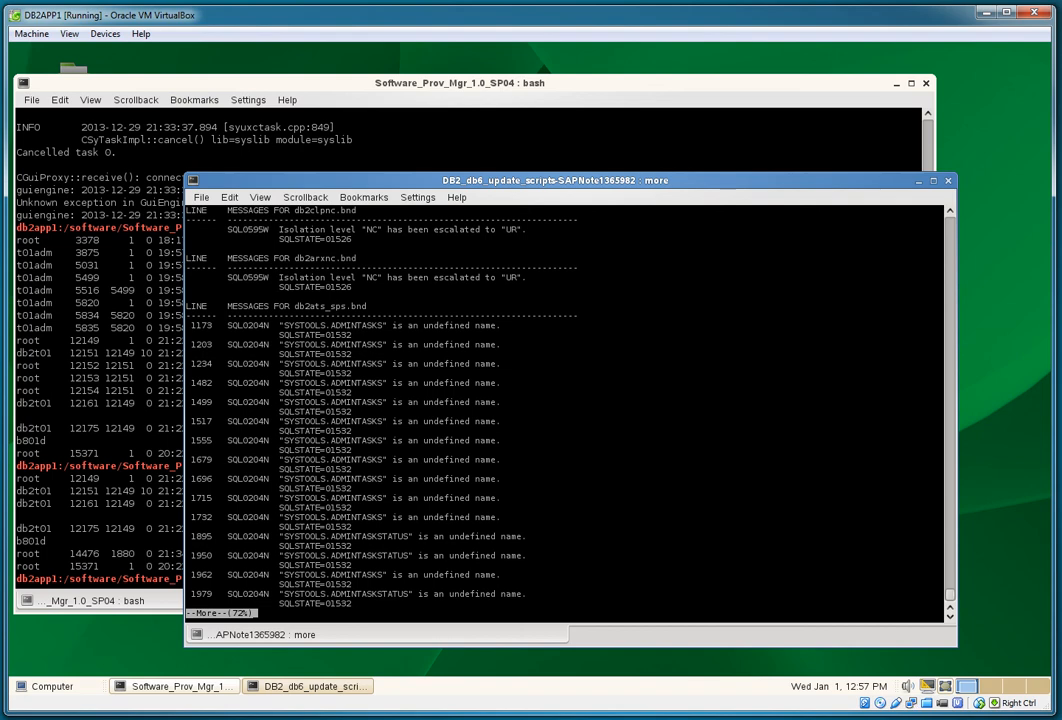
pyautogui.press('space')
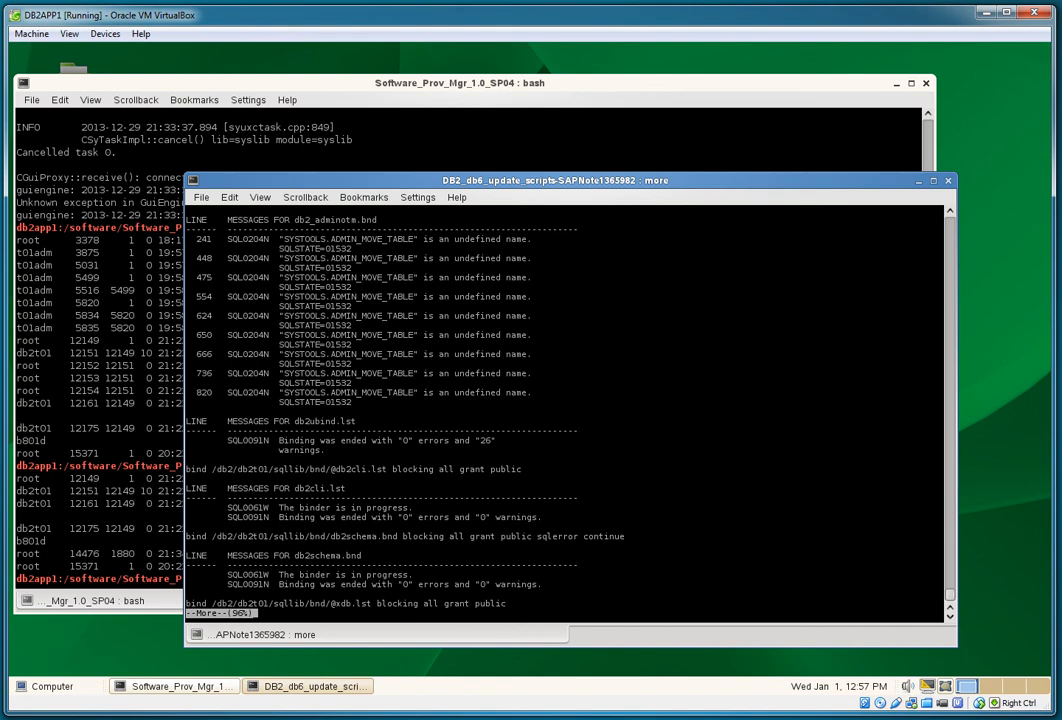
pyautogui.press('space')
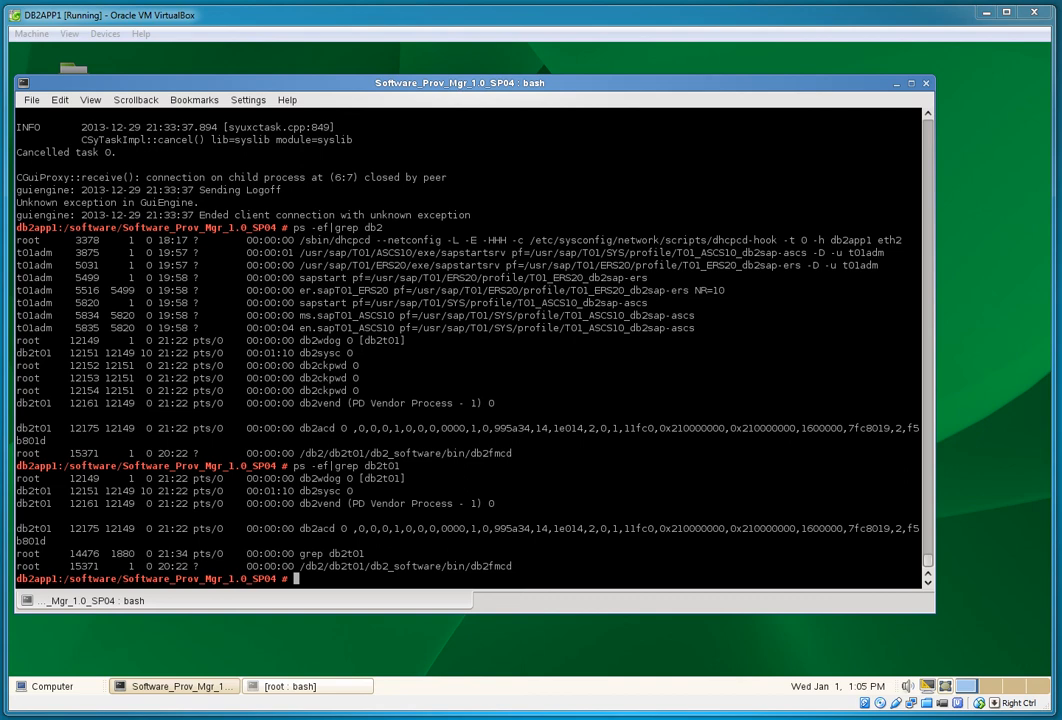
# Step: Check filesystem usage with df -k and the current user with whoami
pyautogui.write('df -k')
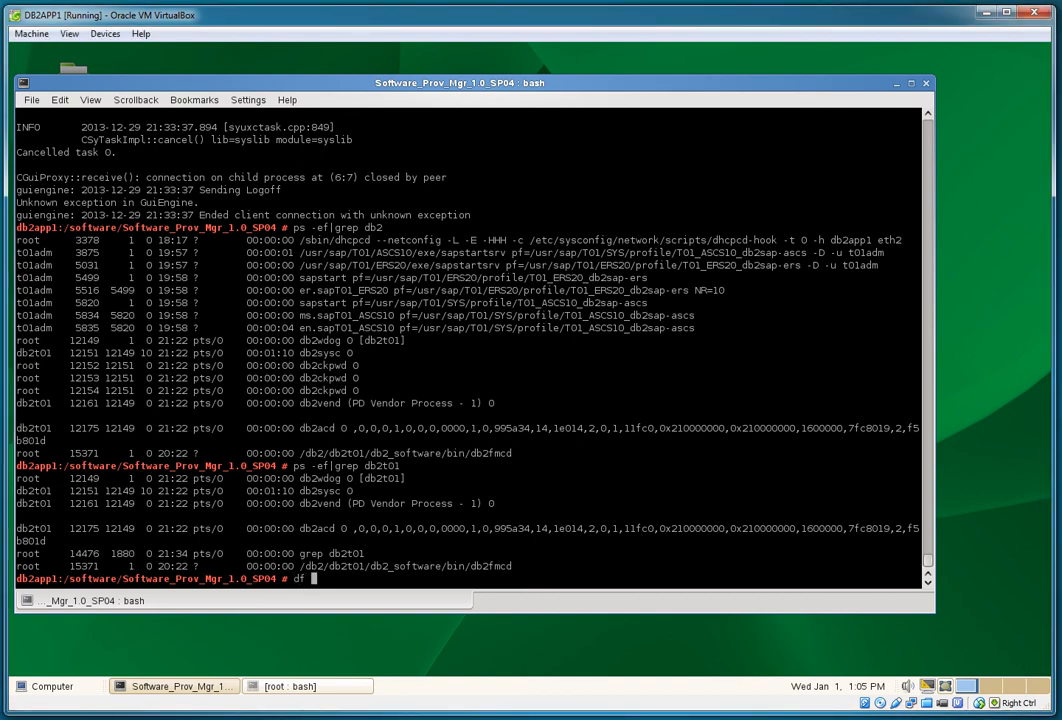
pyautogui.press('Return')
pyautogui.write('whoami')
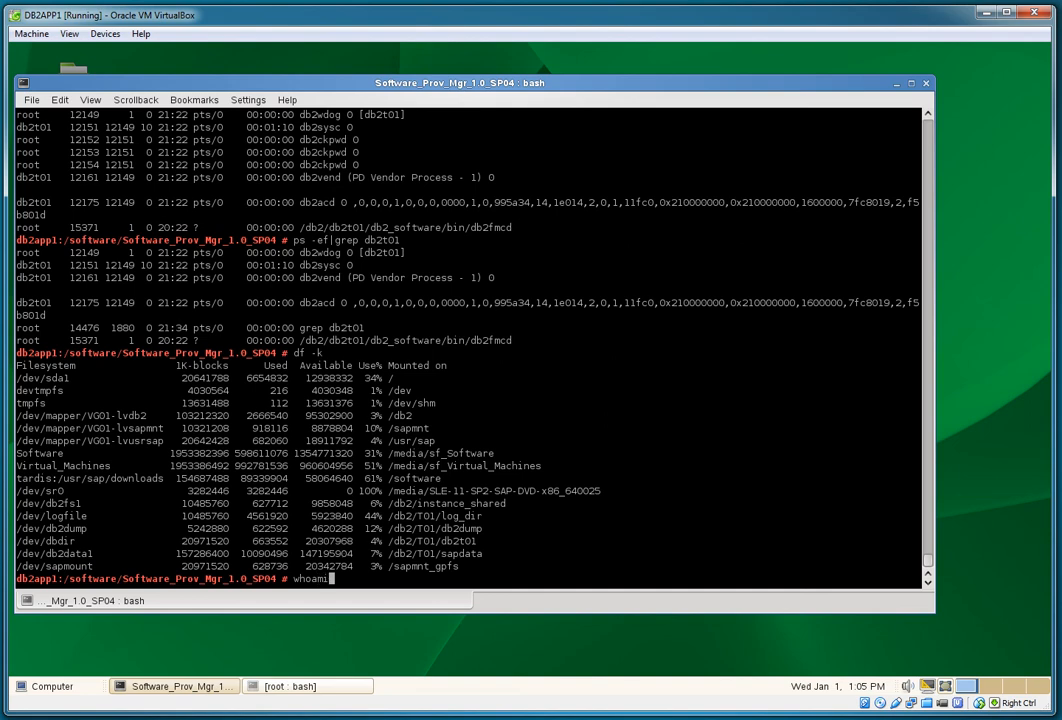
pyautogui.press('Return')
# Step: As t01adm, run stopsap to stop ASCS10, ERS20 and the database, then exit to root
pyautogui.write('su - t01adm')
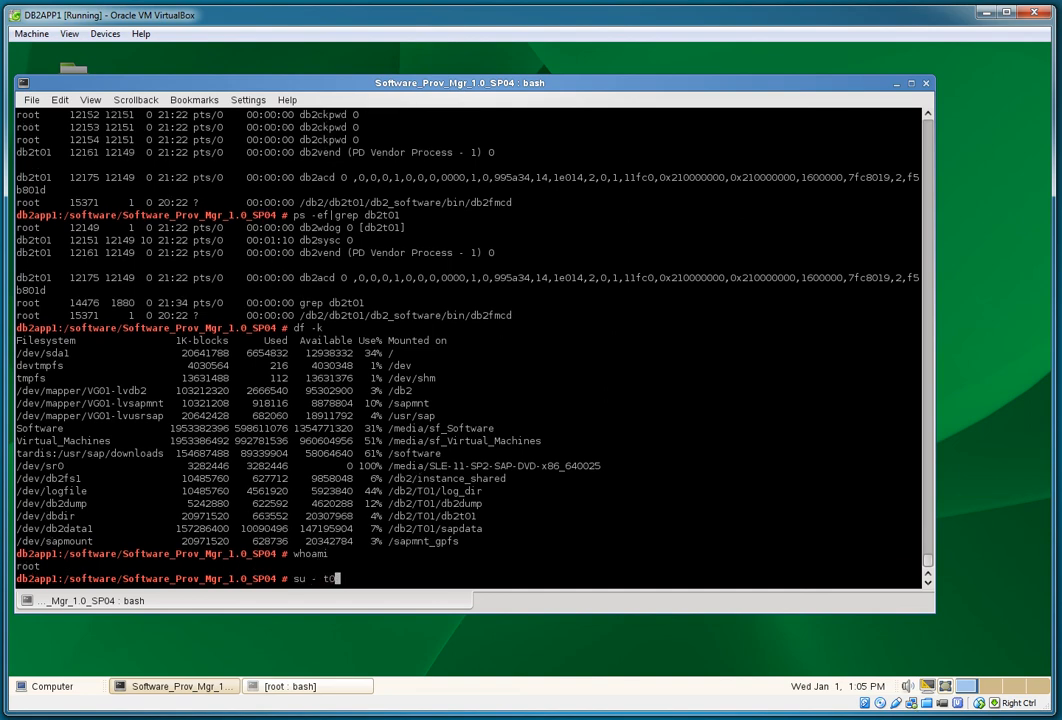
pyautogui.press('Return')
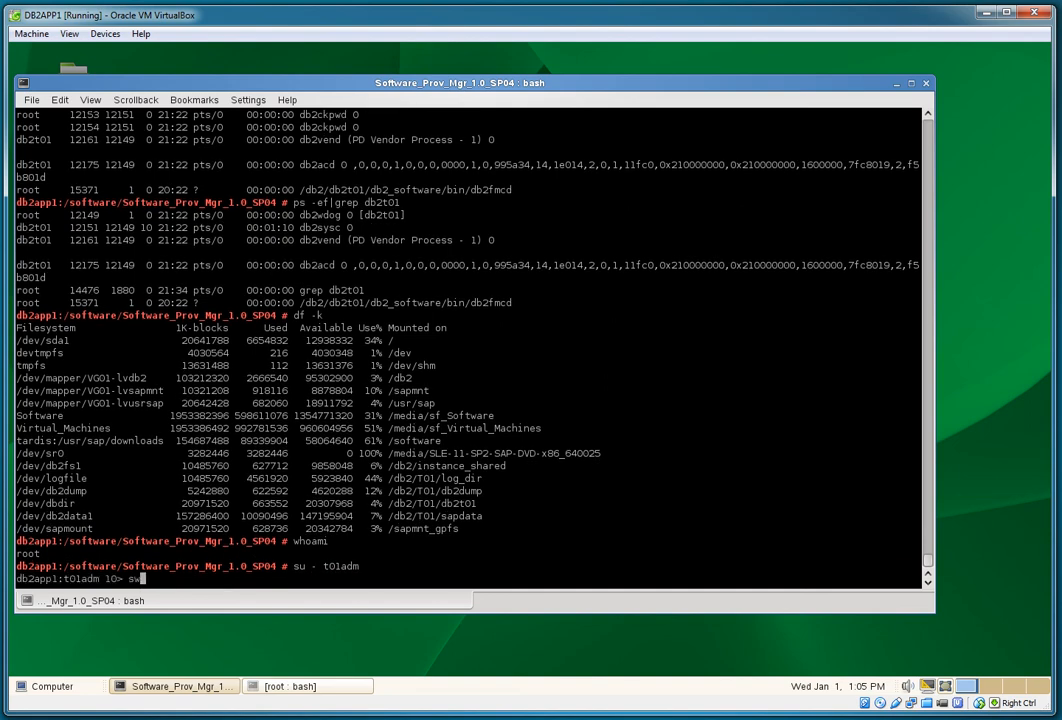
pyautogui.write('stopsap')
pyautogui.press('Return')
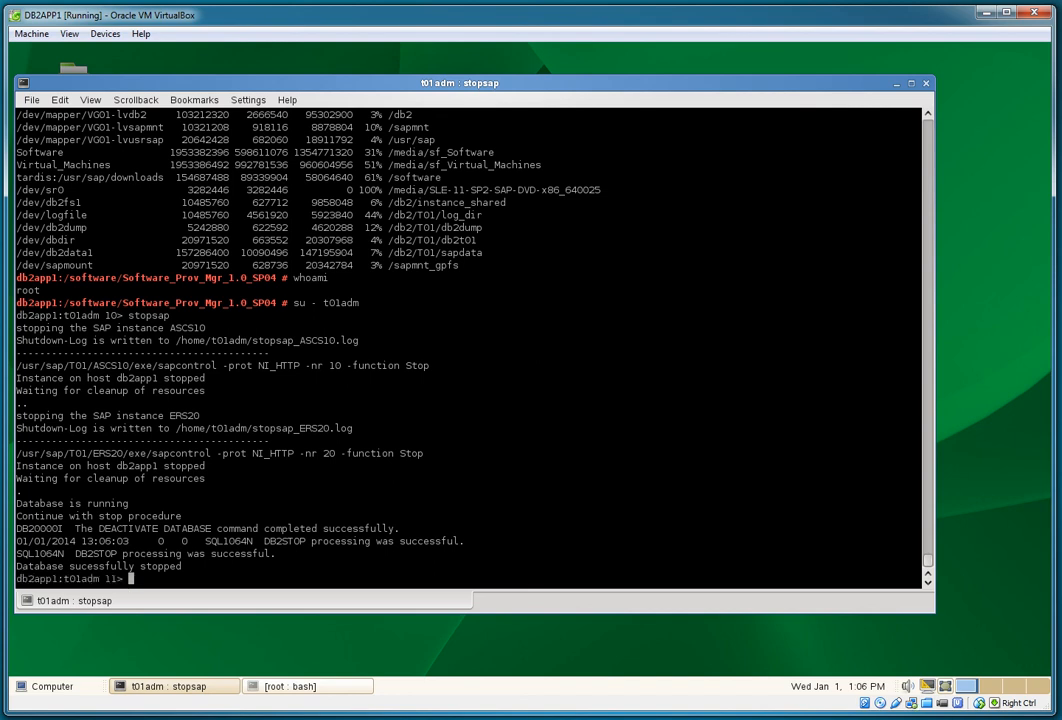
pyautogui.write('exit')
pyautogui.press('Return')
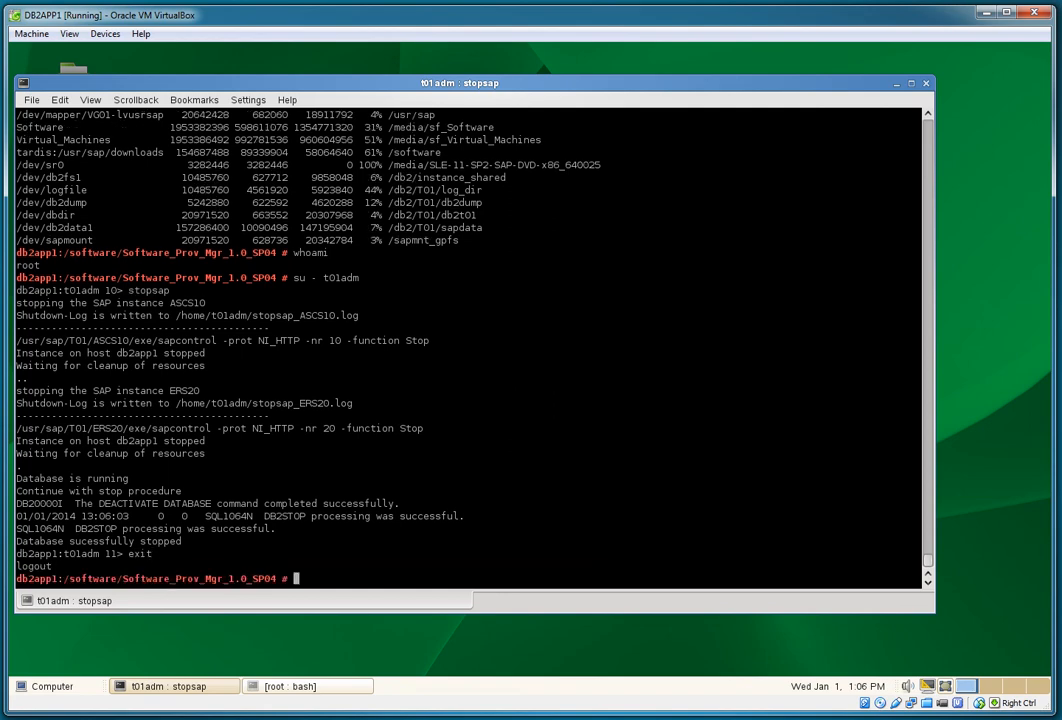
# Step: List the directory, check disk usage, and scroll back through the full ps -ef process list
pyautogui.write('ll')
pyautogui.press('Return')
pyautogui.write('df -k')
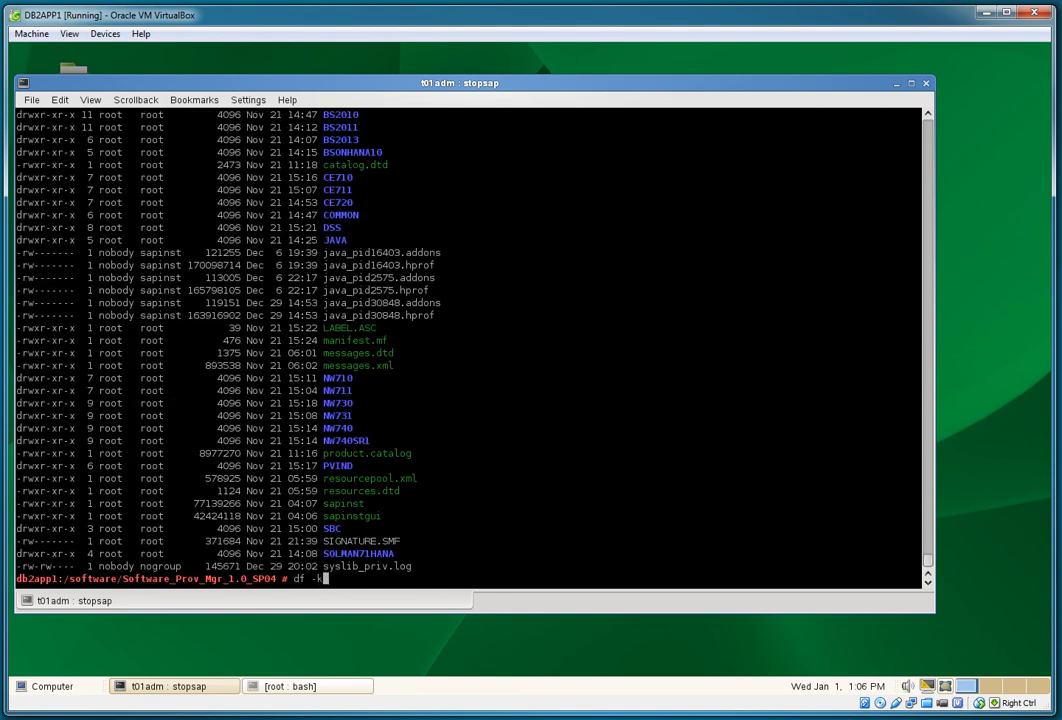
pyautogui.press('Return')
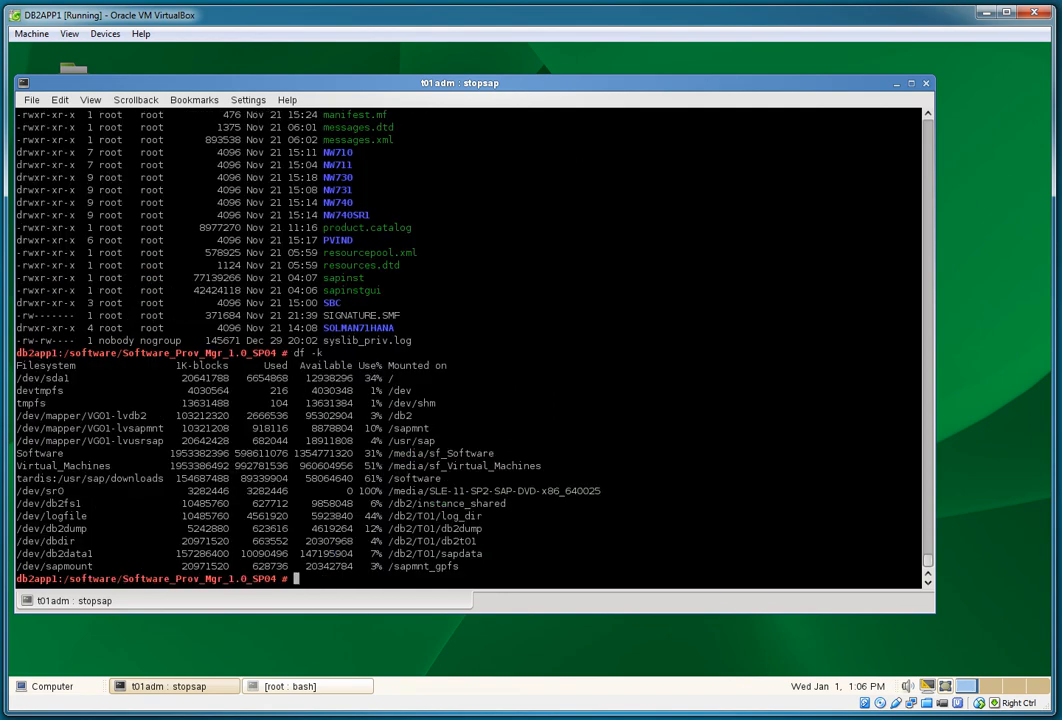
pyautogui.write('cd /sapmnt')
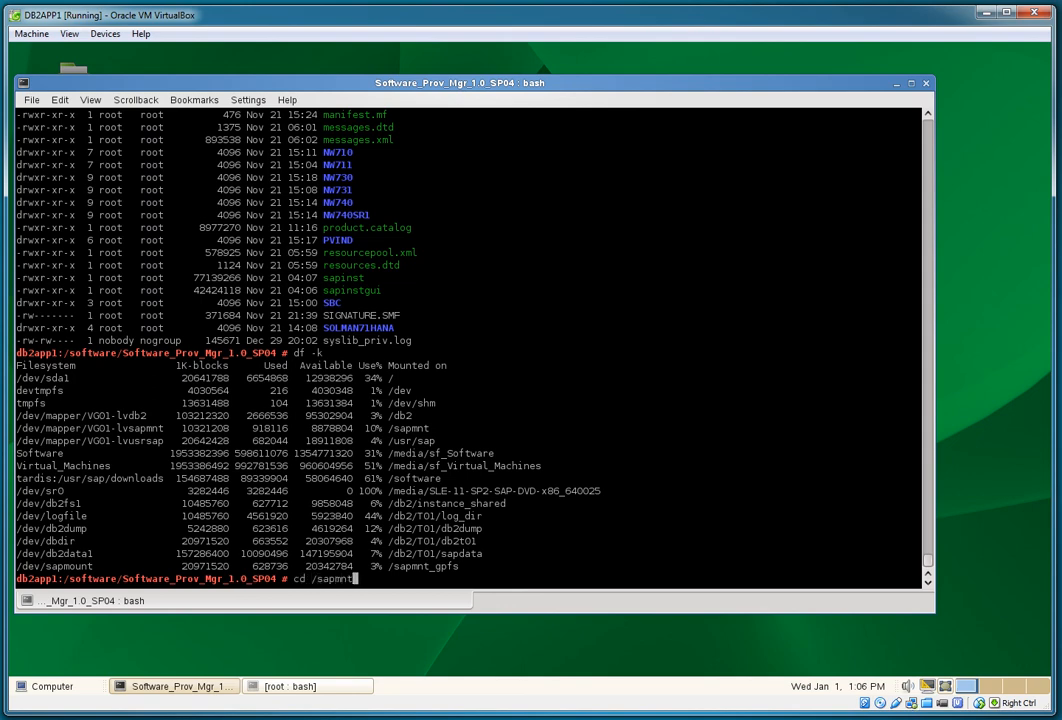
pyautogui.press('BackSpace')
pyautogui.press('BackSpace')
pyautogui.press('BackSpace')
pyautogui.press('BackSpace')
pyautogui.press('BackSpace')
pyautogui.press('BackSpace')
pyautogui.press('BackSpace')
pyautogui.press('BackSpace')
pyautogui.press('BackSpace')
pyautogui.press('BackSpace')
pyautogui.write('ps -ef')
pyautogui.press('Return')
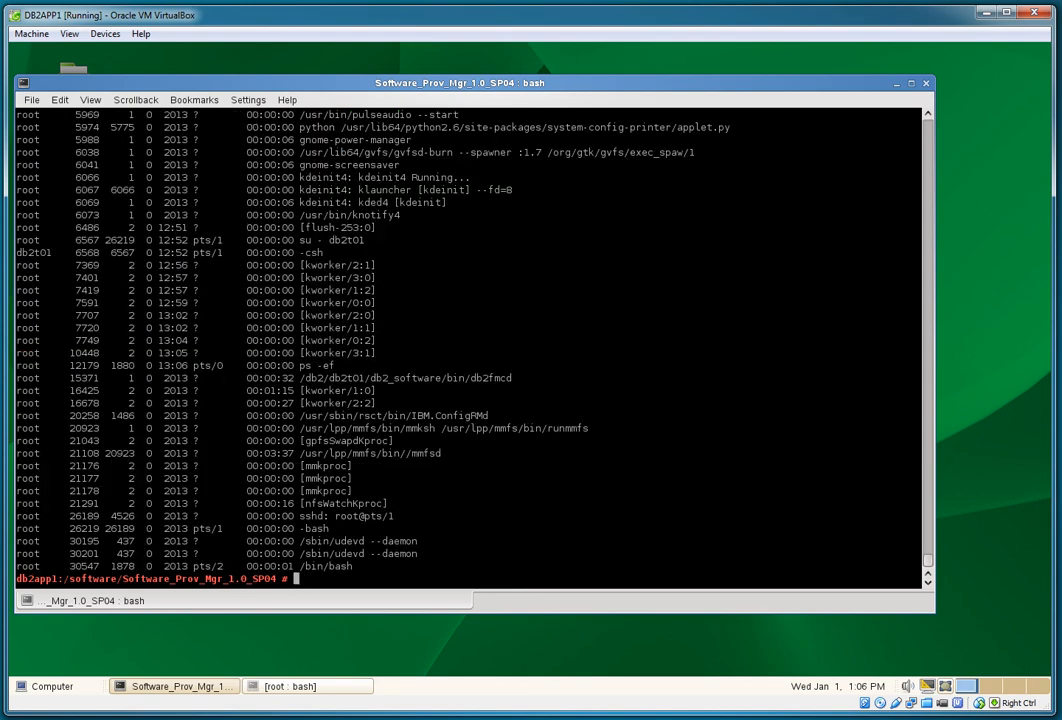
pyautogui.scroll(12, 470, 340)
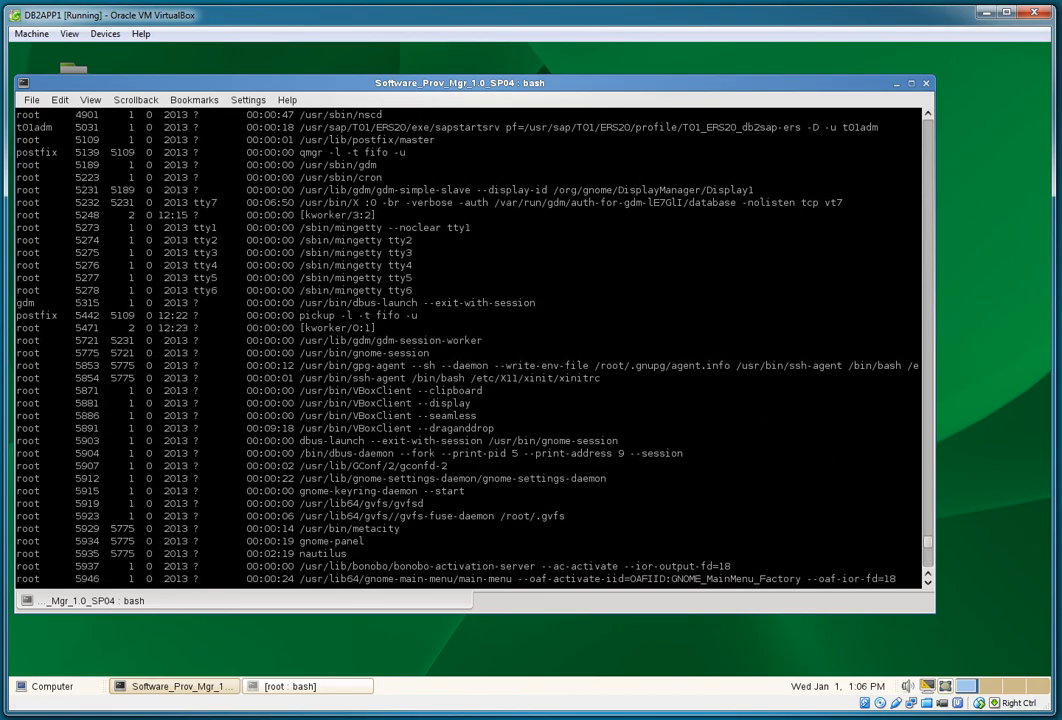
pyautogui.scroll(7, 470, 340)
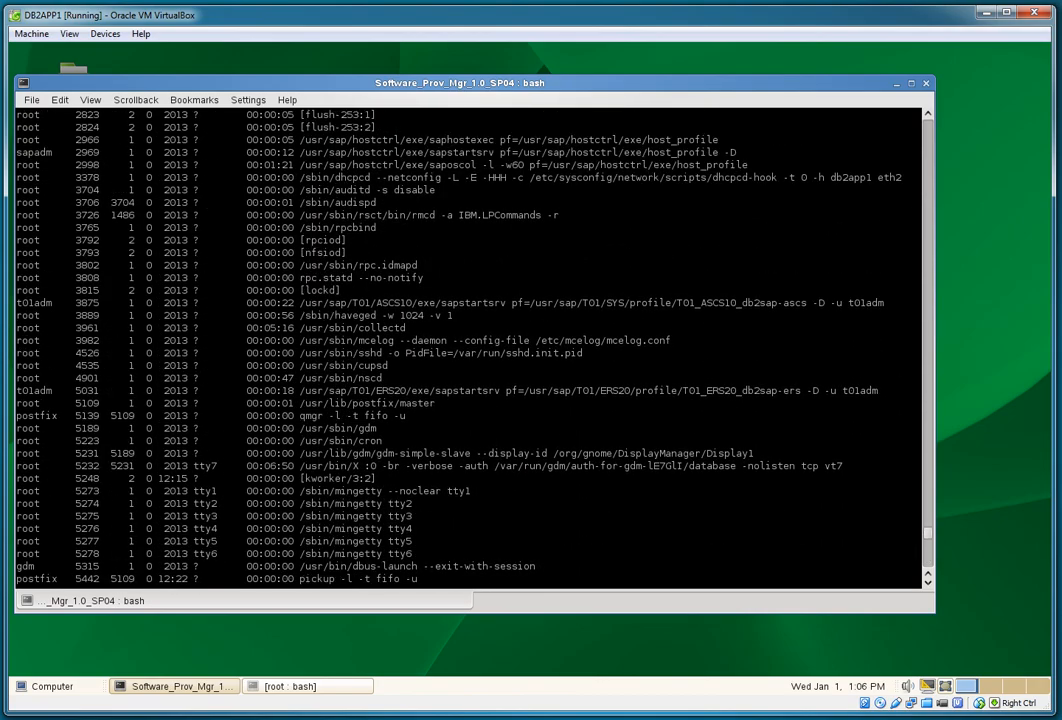
pyautogui.scroll(6, 470, 340)
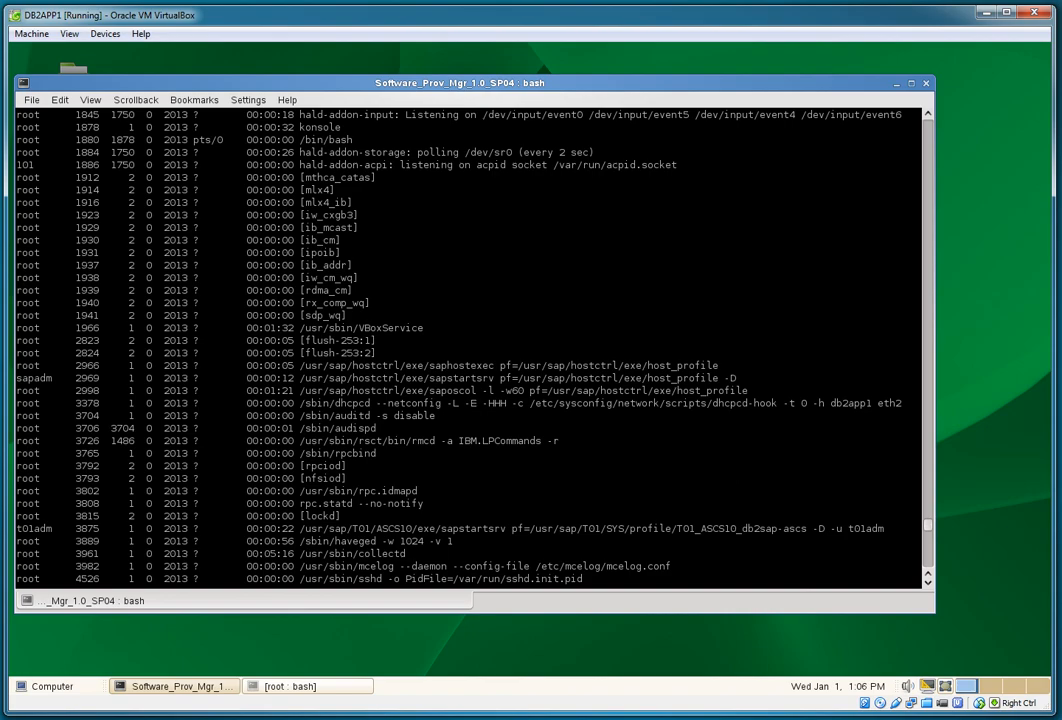
pyautogui.scroll(20, 470, 340)
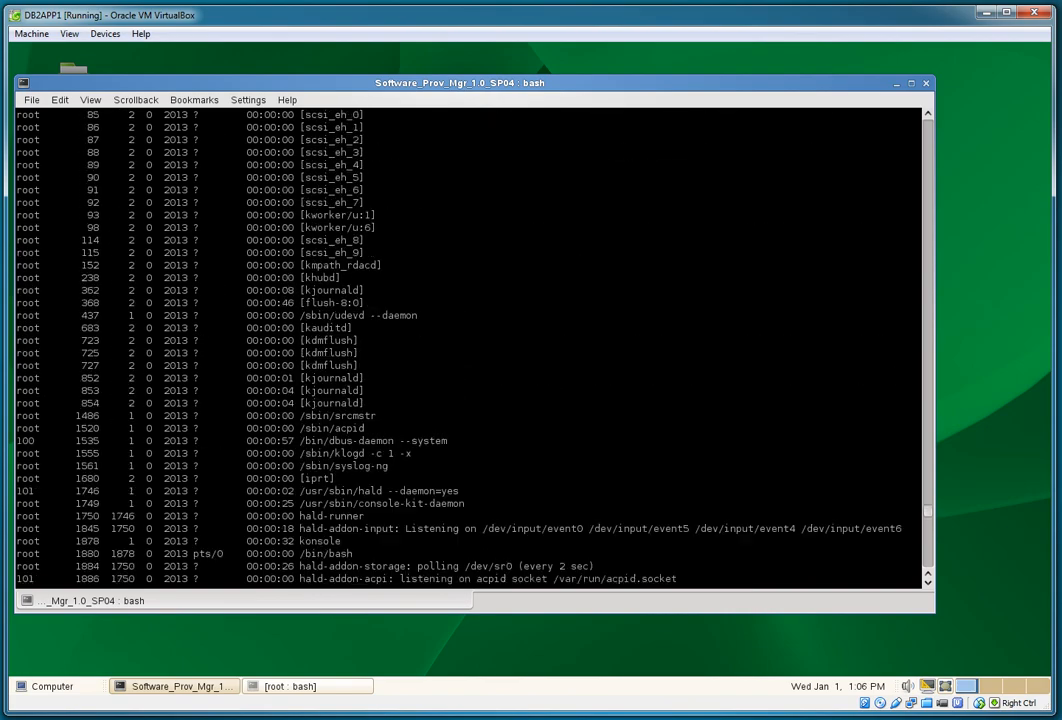
# Step: Recheck disk usage with df -k, then move into /sapmnt and list lost+found and T01
pyautogui.write('ls -l')
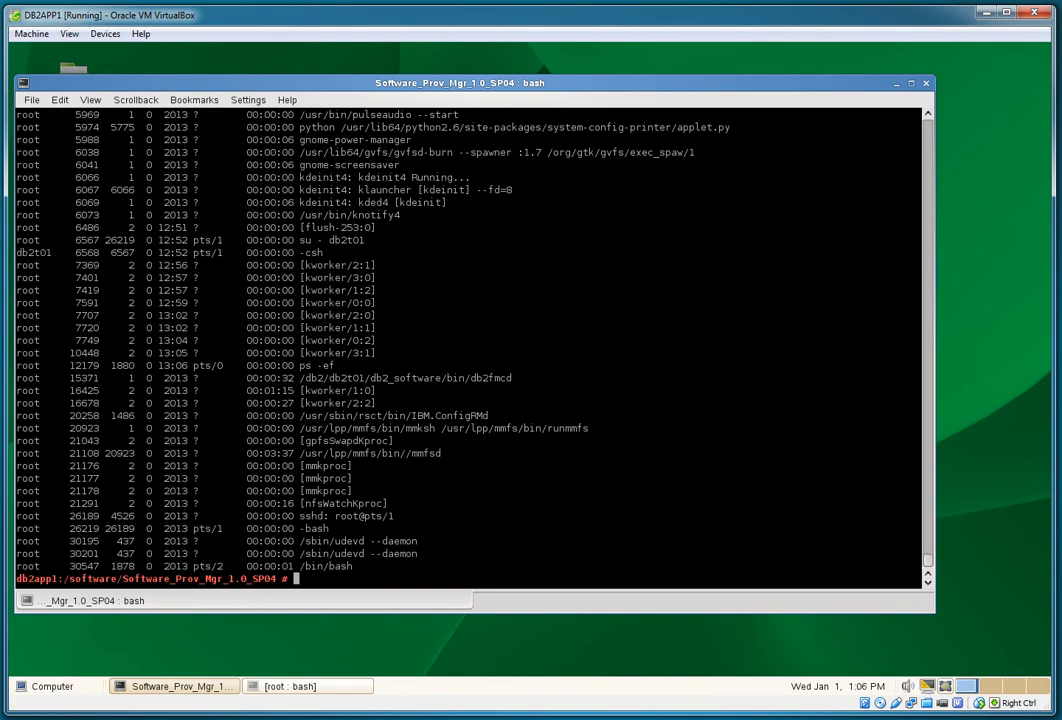
pyautogui.press('Return')
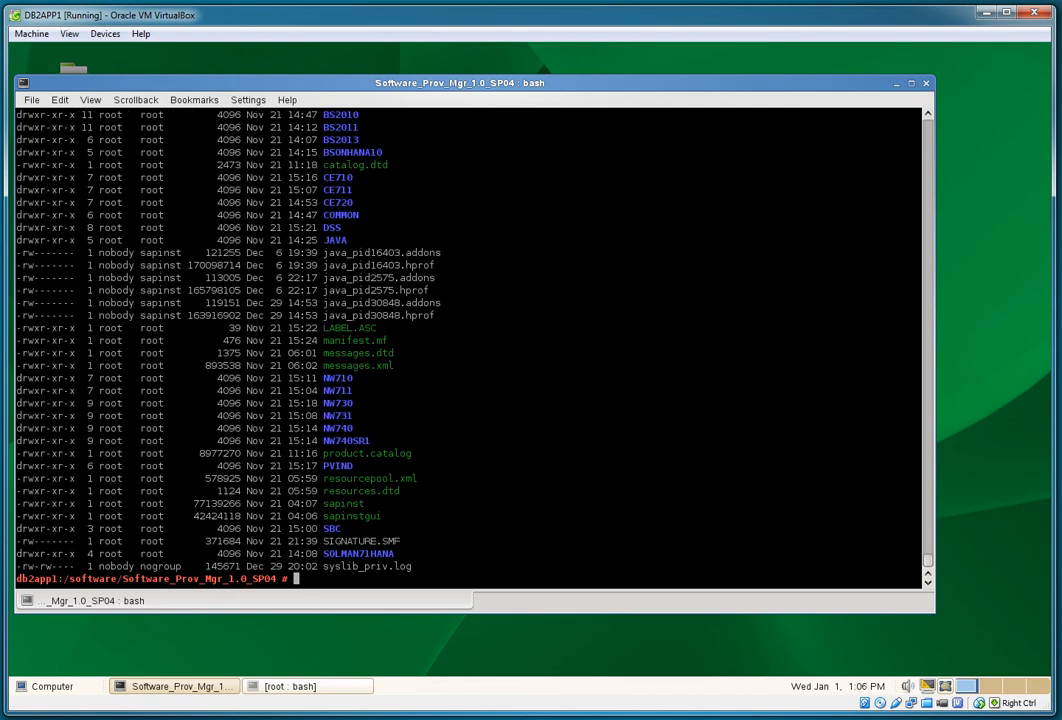
pyautogui.write('df -k')
pyautogui.press('Return')
pyautogui.write('cd /')
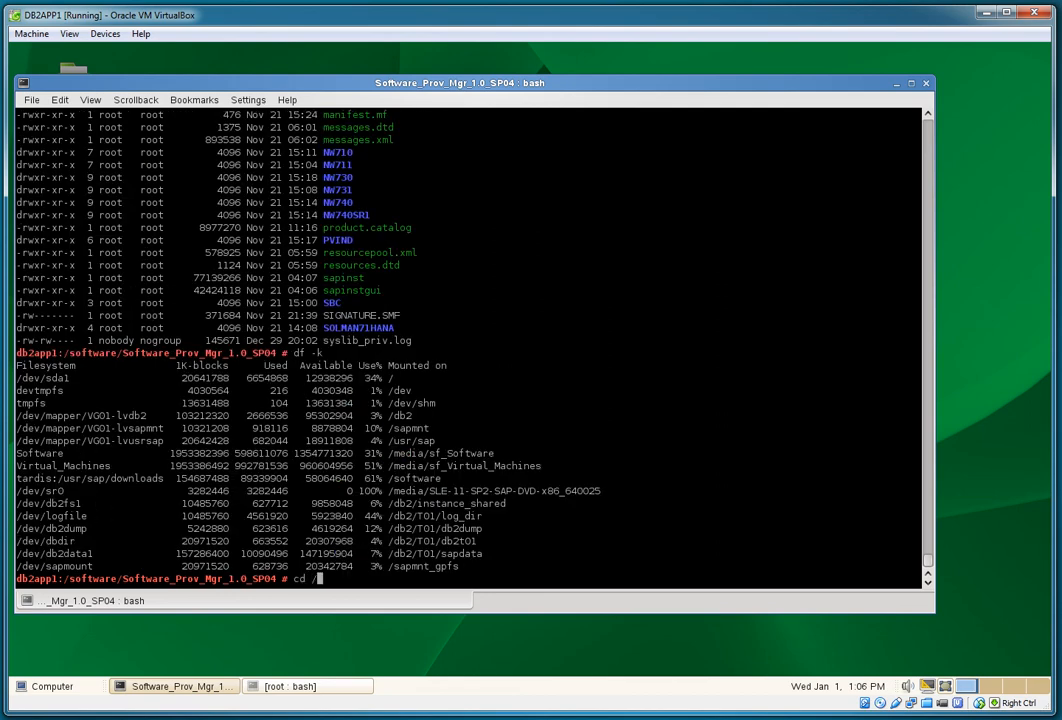
pyautogui.write('sapmnt')
pyautogui.press('Return')
pyautogui.write('ls -l')
pyautogui.press('Return')
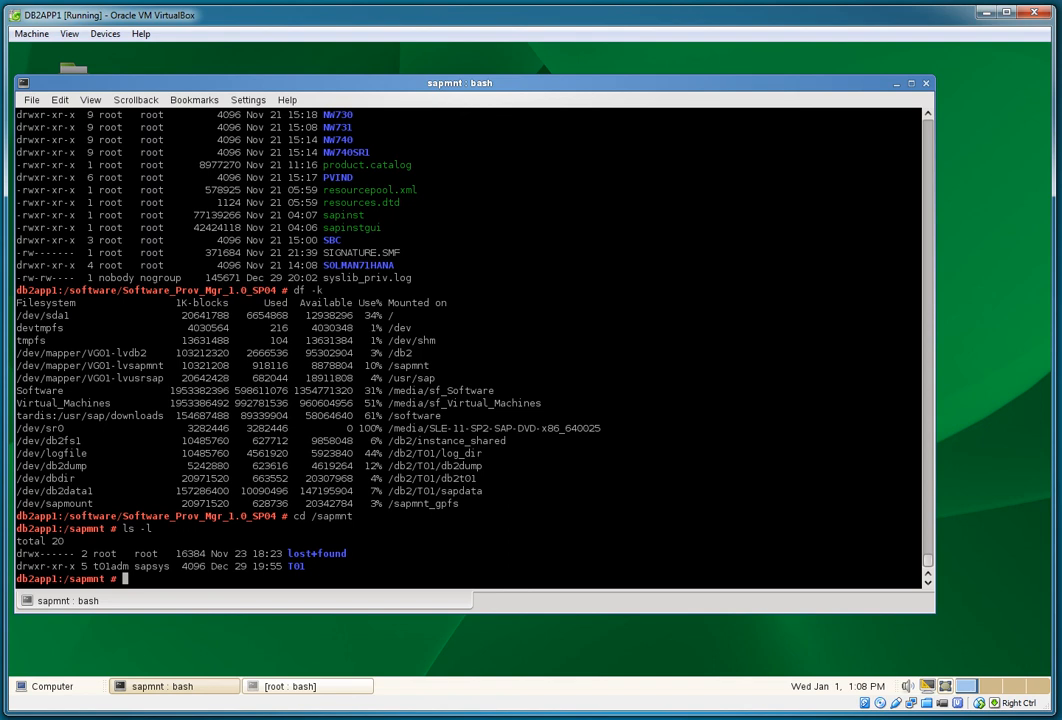
# Step: Copy everything in /sapmnt into /sapmnt_gpfs using 'find . | cpio -dumpv /sapmnt_gpfs'
pyautogui.write('find . | cpio -dumpv /sapmnt')
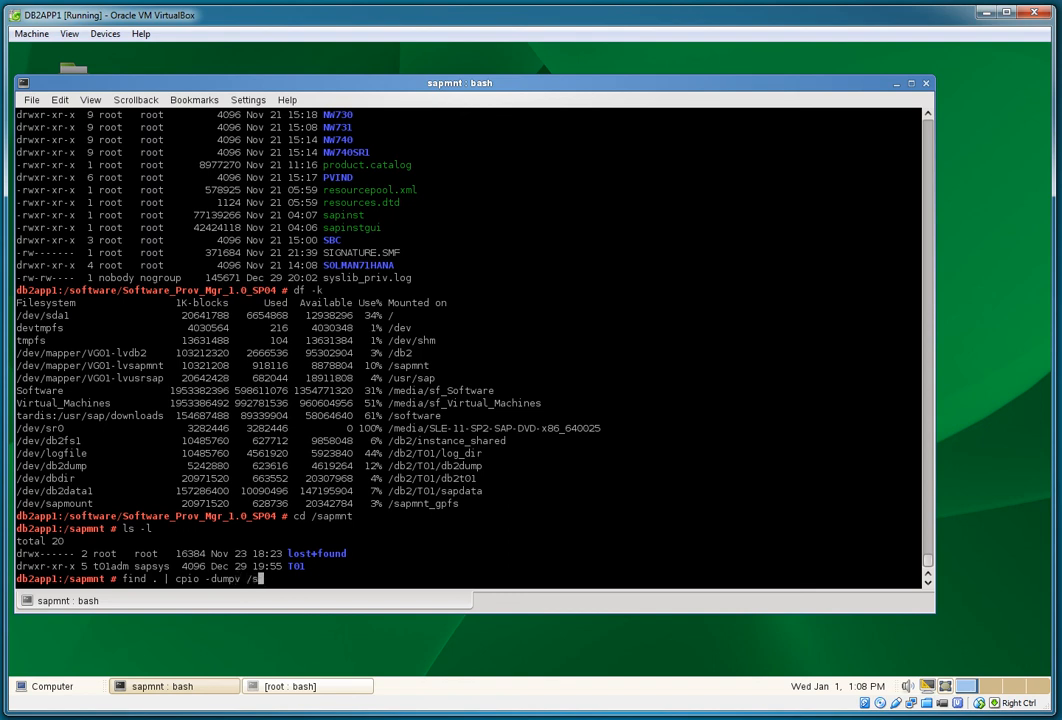
pyautogui.write('_gpfs')
pyautogui.press('Return')
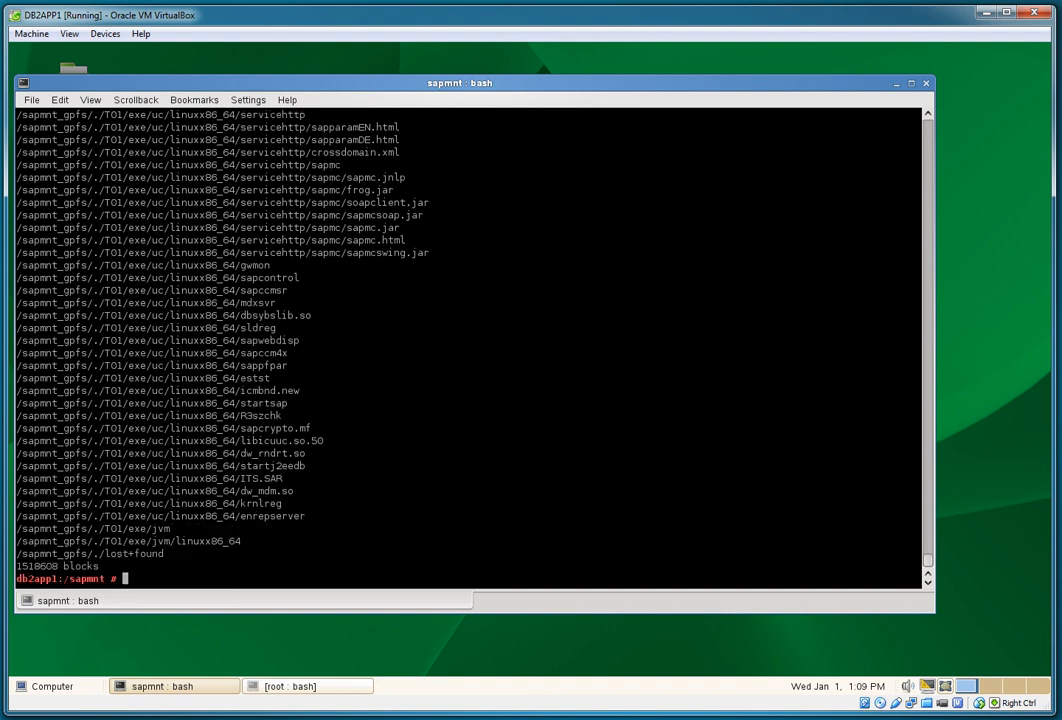
# Step: List /sapmnt_gpfs and its T01 directory to check ownership
pyautogui.write('pwd')
pyautogui.press('Return')
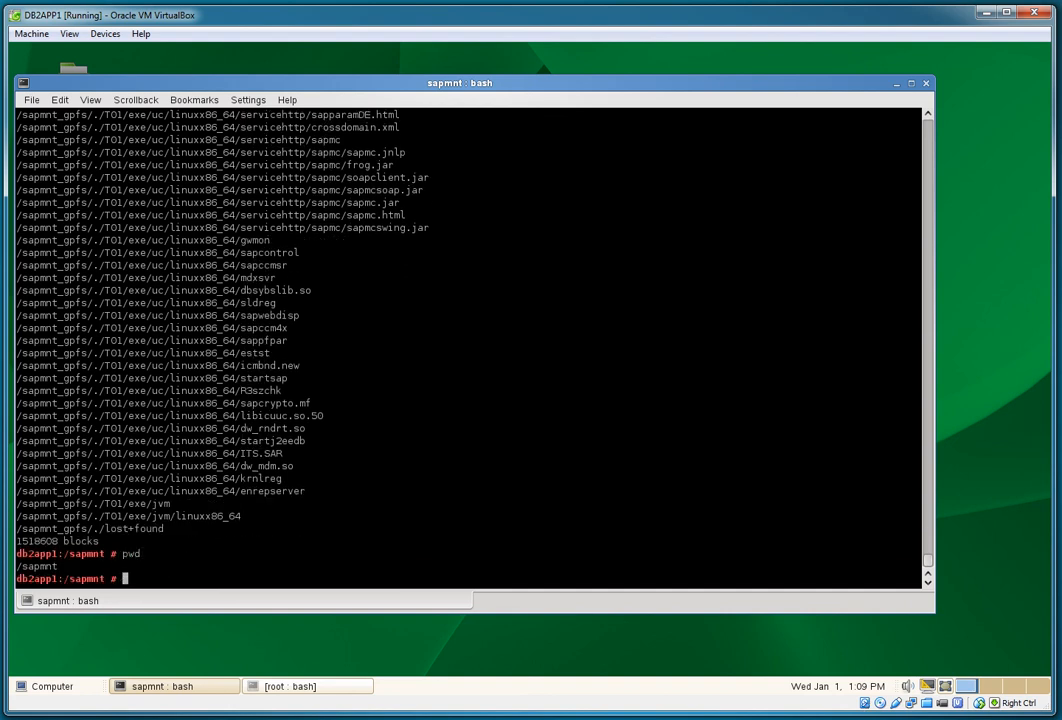
pyautogui.write('cd /sapmnt_')
pyautogui.press('Tab')
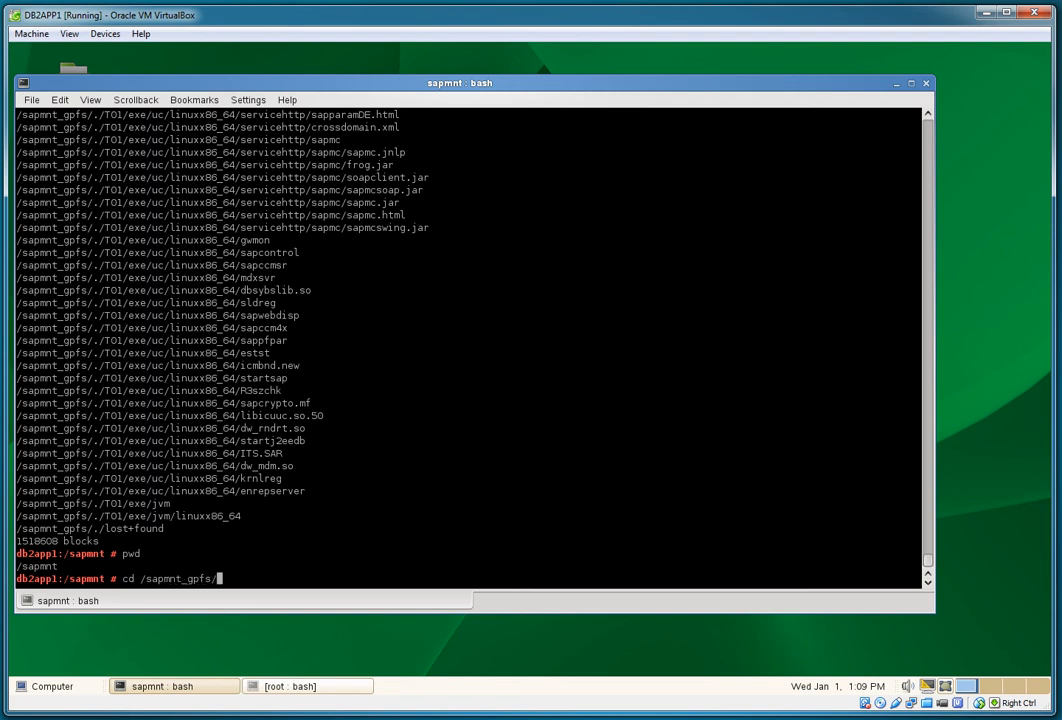
pyautogui.press('Return')
pyautogui.write('ls -l')
pyautogui.press('Return')
pyautogui.write('cd T01')
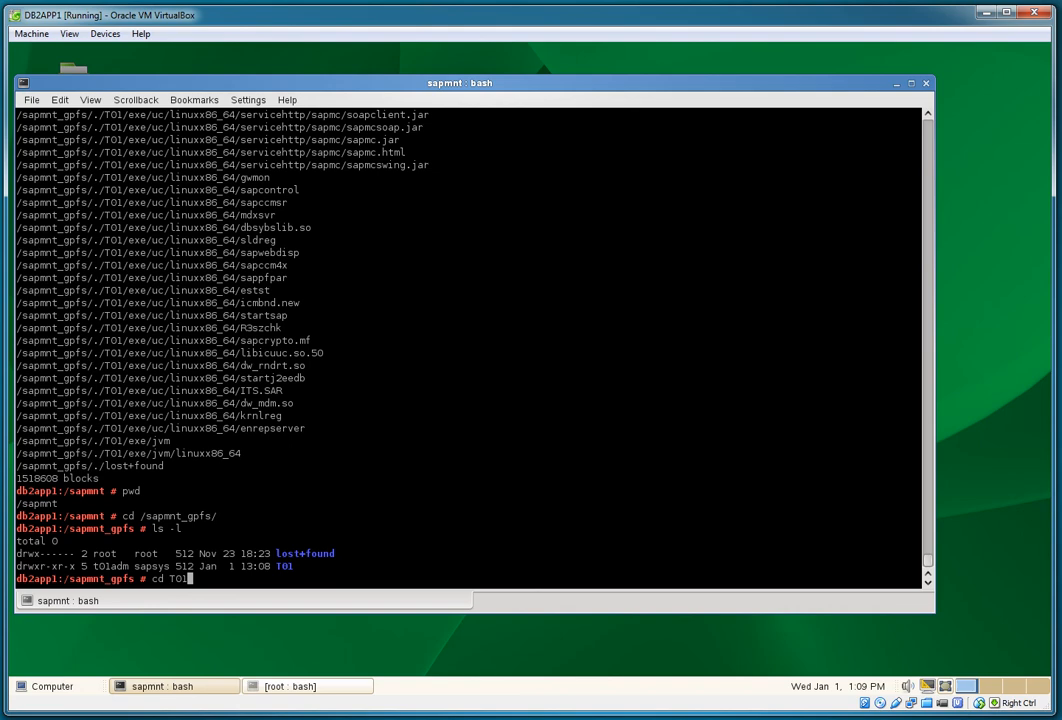
pyautogui.press('Return')
pyautogui.write('ls -l')
pyautogui.press('Return')
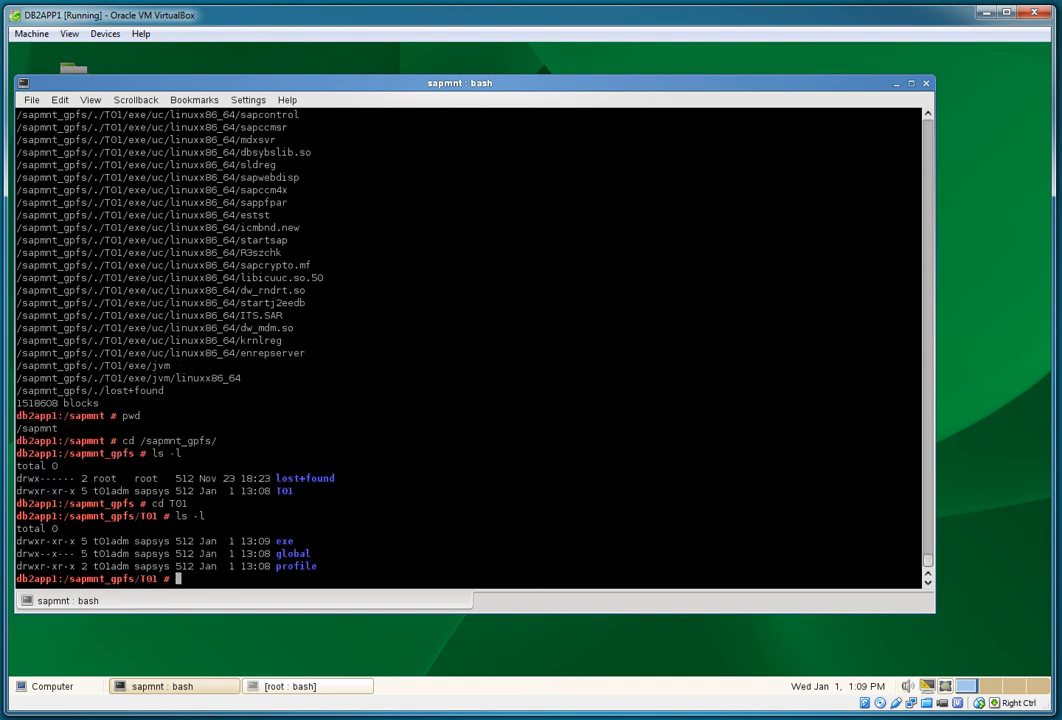
# Step: Check the copied profile files in T01/profile
pyautogui.write('cd profile')
pyautogui.press('Return')
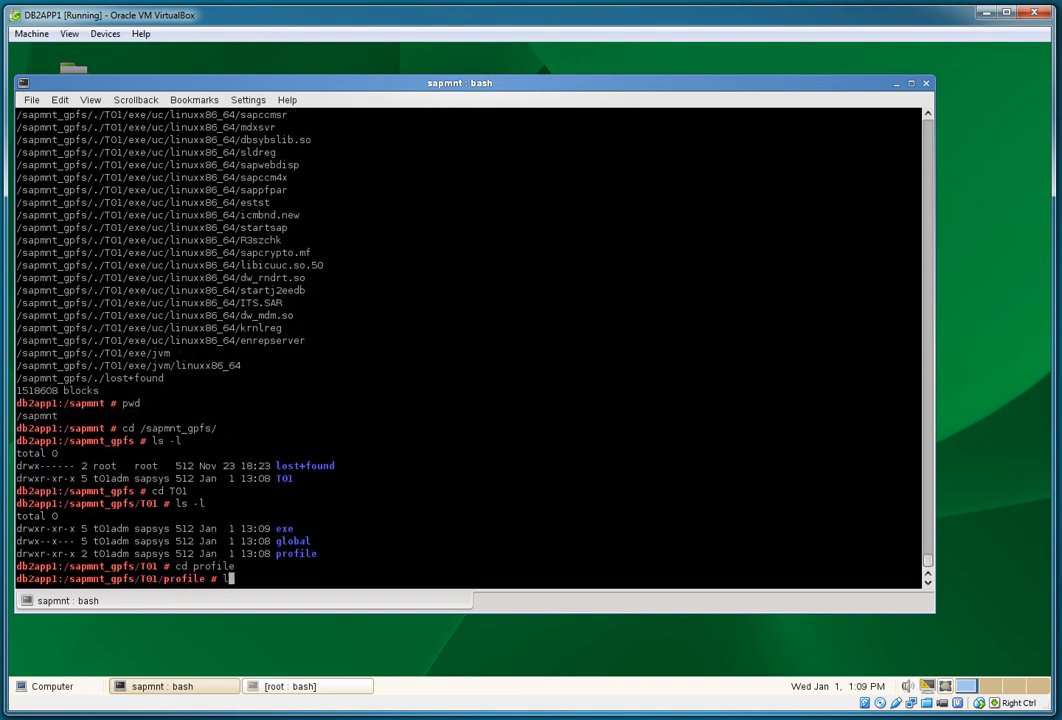
pyautogui.write('ls -l')
pyautogui.press('Return')
pyautogui.write('cd ..')
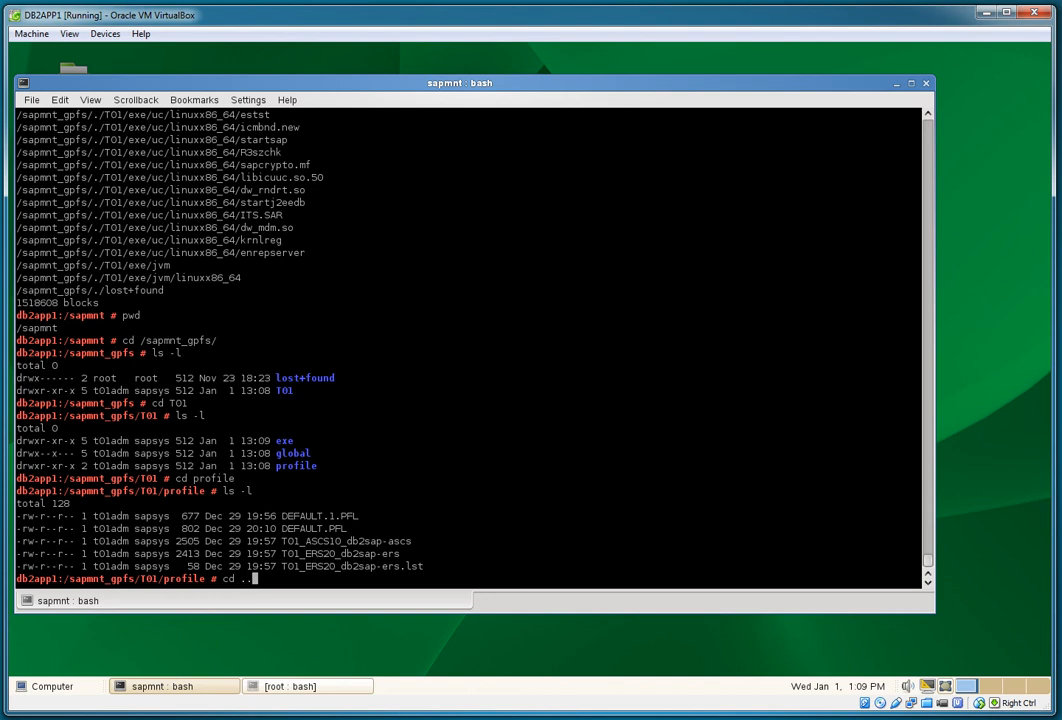
pyautogui.press('Return')
# Step: Inspect T01/global and its db6 subfolder, and confirm the current user with whoami
pyautogui.write('cd global')
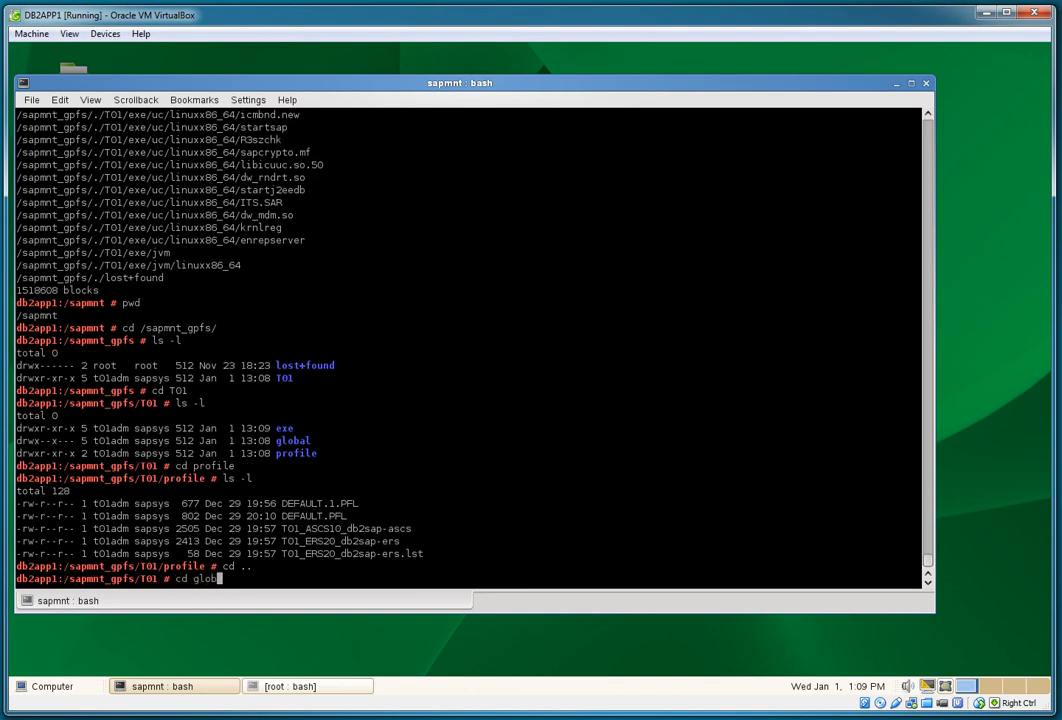
pyautogui.press('Return')
pyautogui.write('ls -l')
pyautogui.press('Return')
pyautogui.write('cd db')
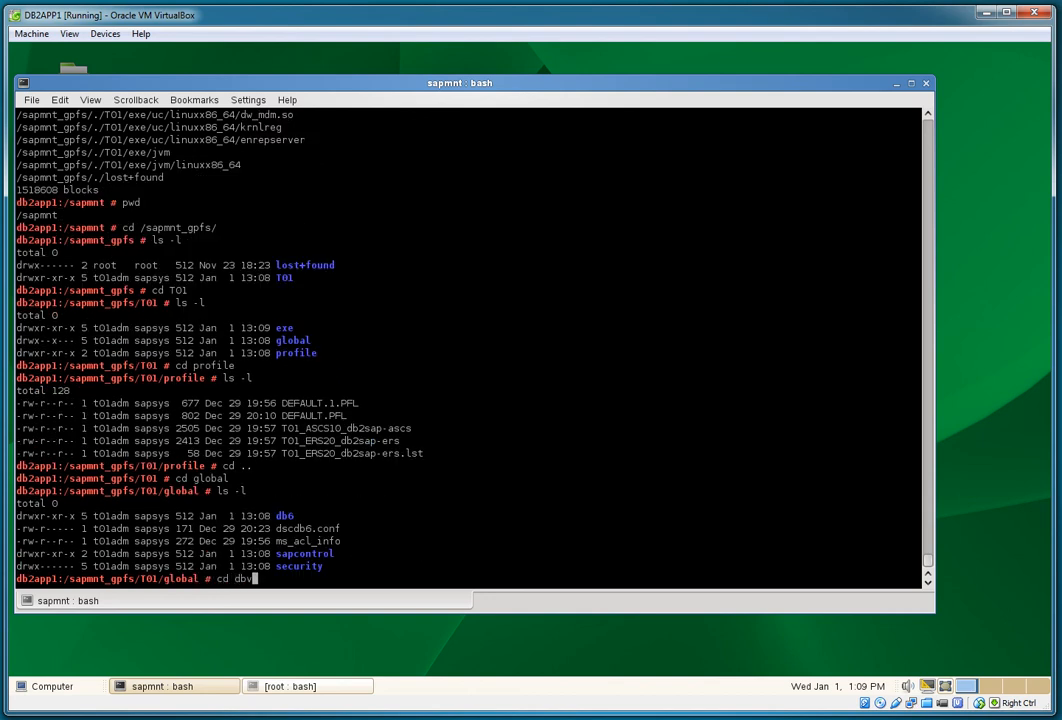
pyautogui.write('6')
pyautogui.press('Return')
pyautogui.write('ls -l')
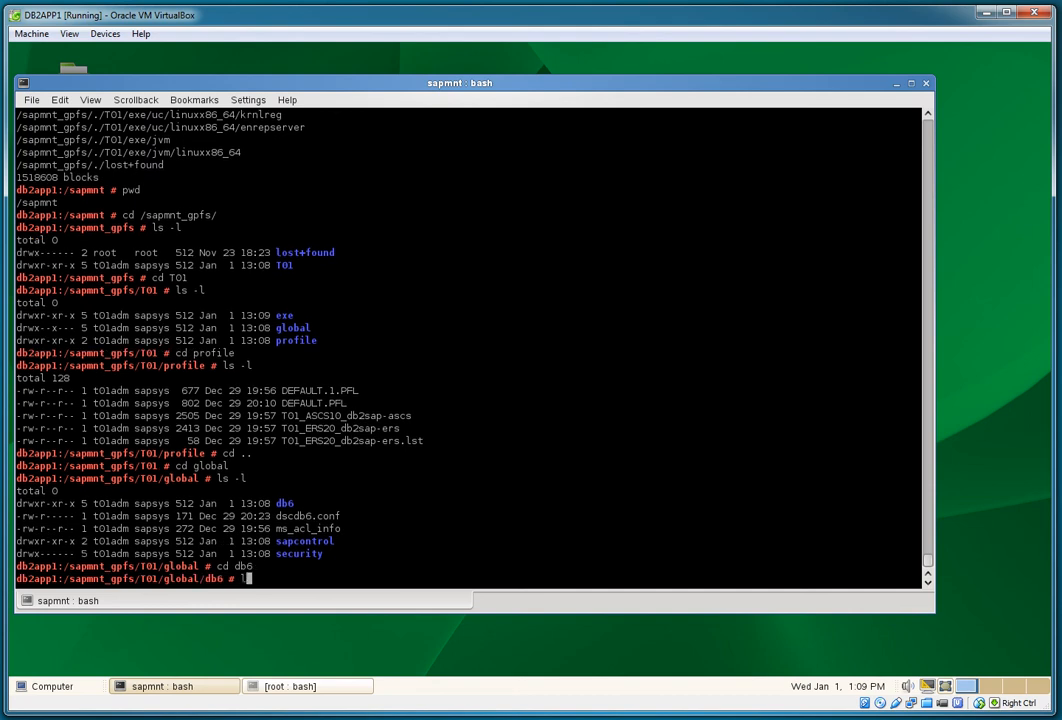
pyautogui.press('Return')
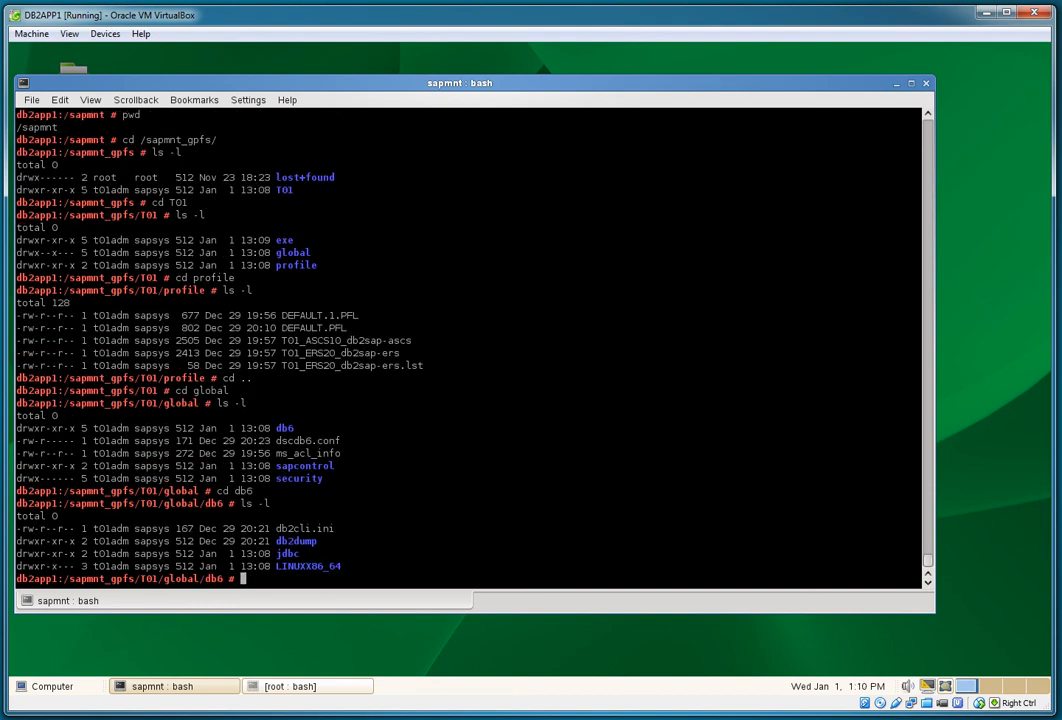
pyautogui.write('whoami')
pyautogui.press('Return')
pyautogui.write("'")
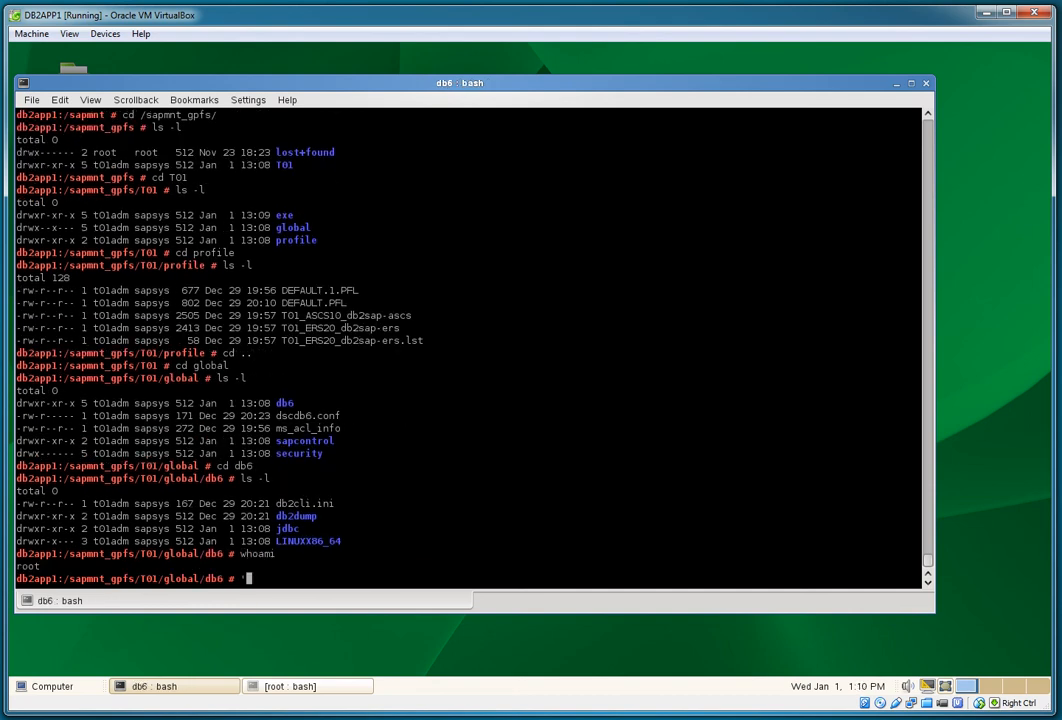
pyautogui.press('BackSpace')
pyautogui.press('Return')
# Step: Relist global and T01, then check the contents of T01/exe
pyautogui.write('cd ..')
pyautogui.press('Return')
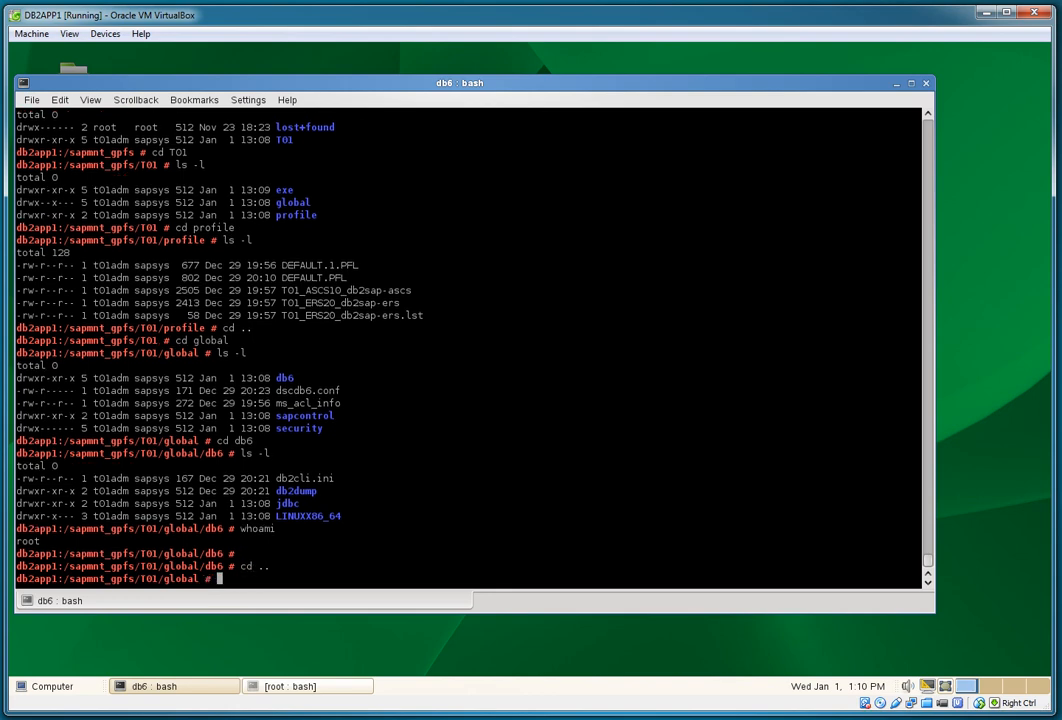
pyautogui.write('ls -l')
pyautogui.press('Return')
pyautogui.write('cd ..')
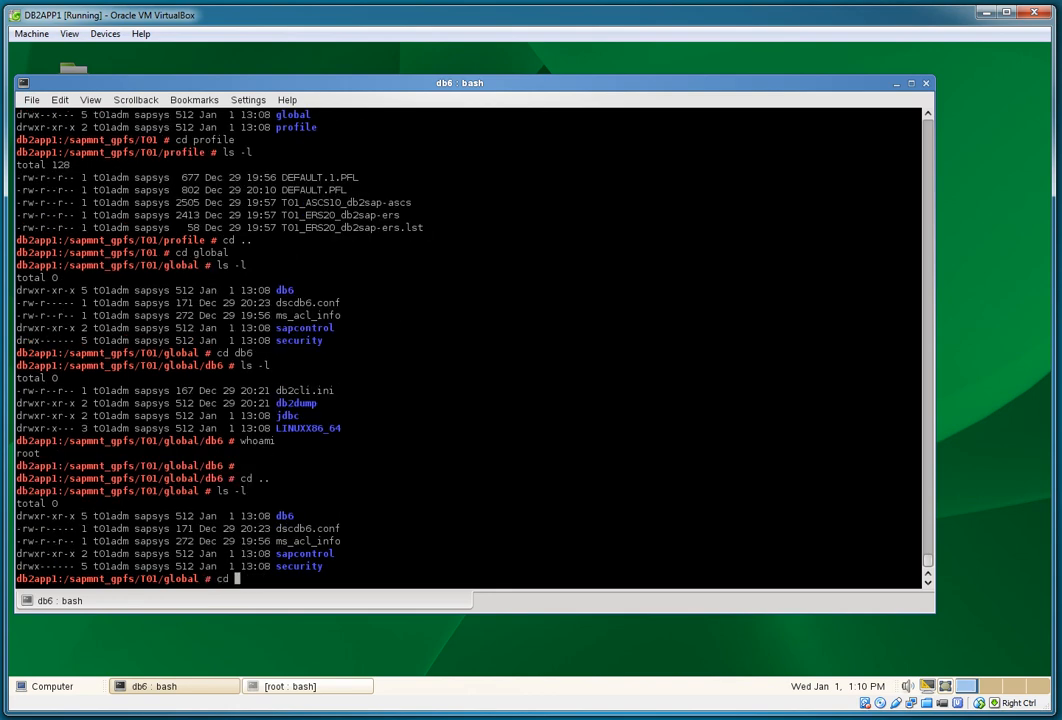
pyautogui.press('Return')
pyautogui.write('ls -l')
pyautogui.press('Return')
pyautogui.write('cd exe')
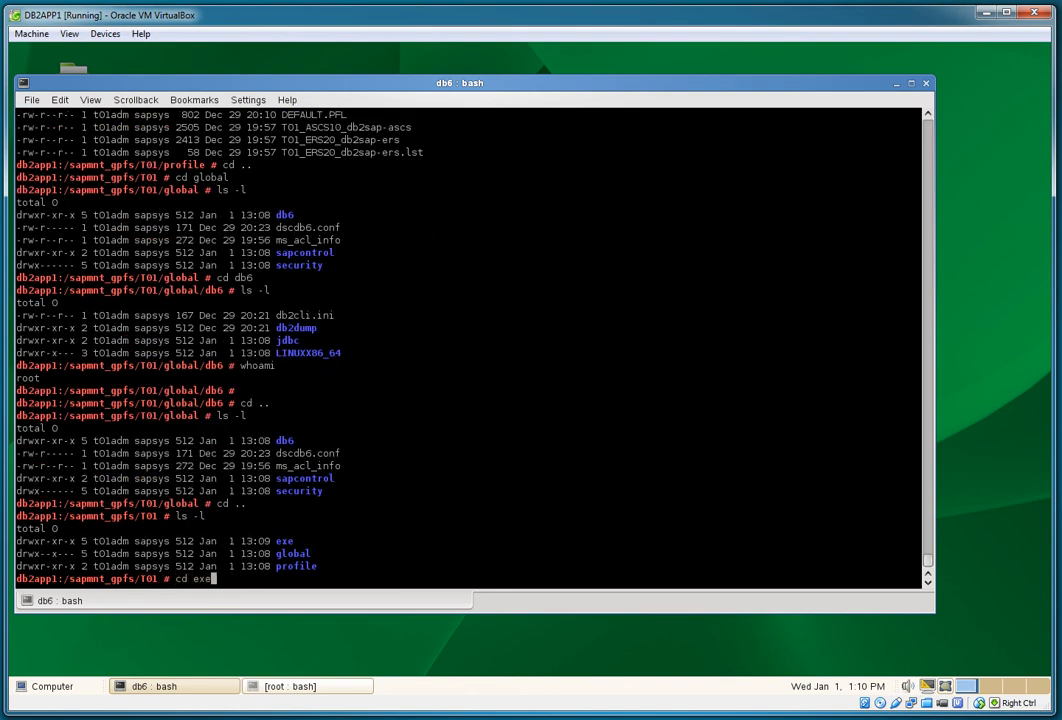
pyautogui.press('Return')
pyautogui.write('ls -l')
pyautogui.press('Return')
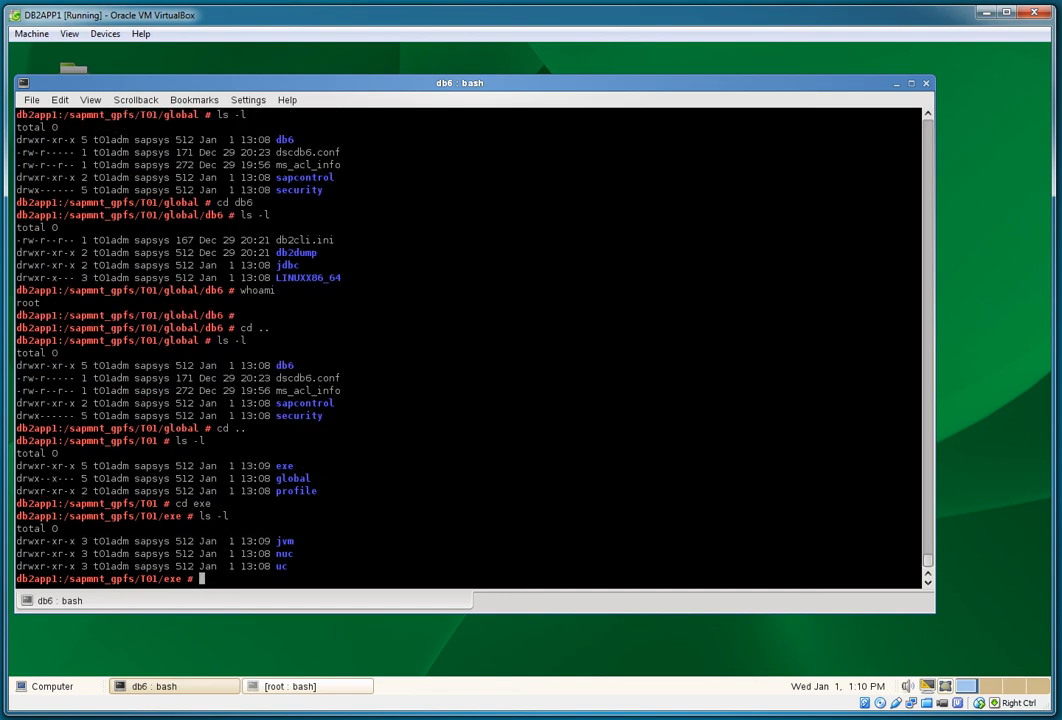
pyautogui.write('cd ..')
pyautogui.press('Return')
# Step: List global/security (data, lib, rsecssfs) sorted by time with ls -ltra
pyautogui.write('cd secu')
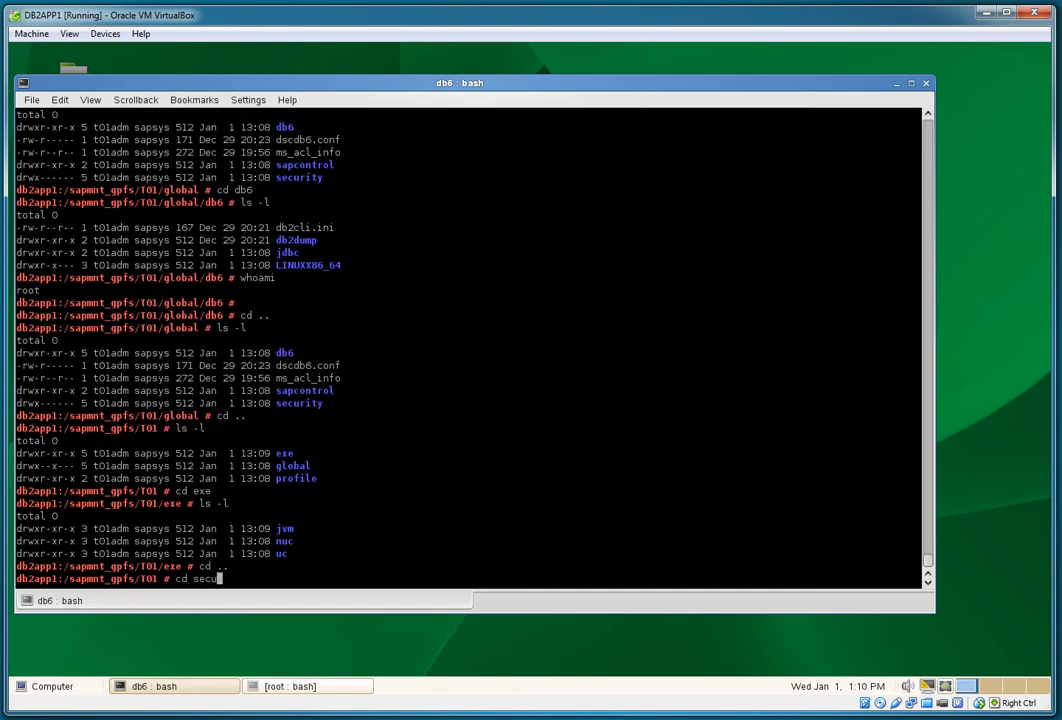
pyautogui.write('rity')
pyautogui.press('Return')
pyautogui.write('ls')
pyautogui.press('BackSpace')
pyautogui.press('BackSpace')
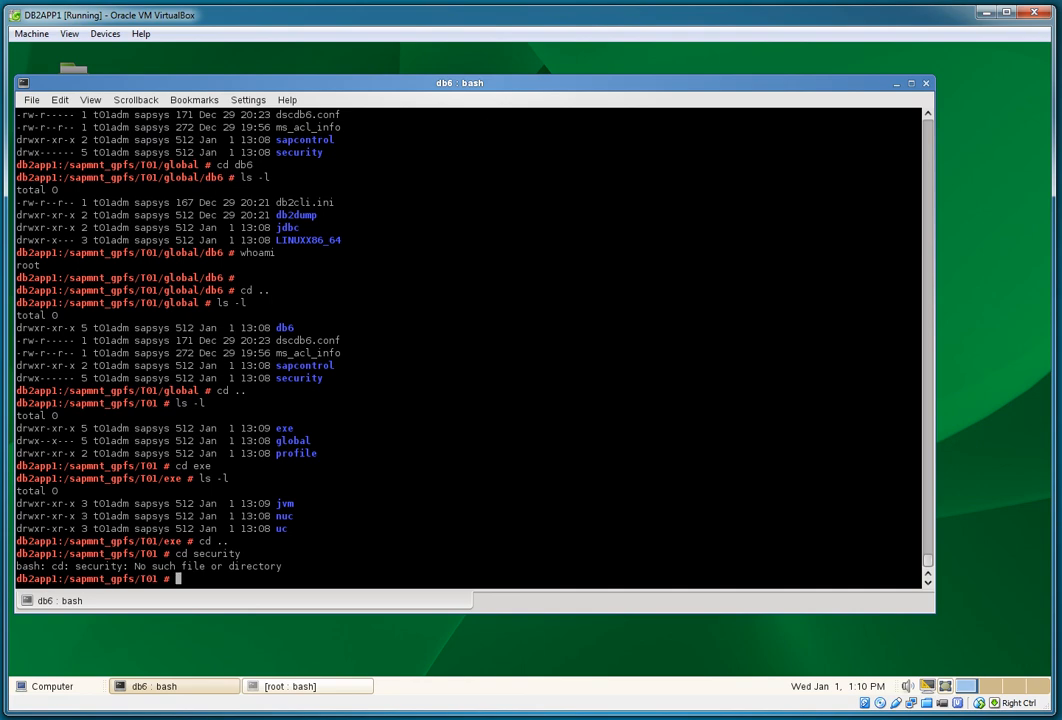
pyautogui.write('cd global')
pyautogui.press('Return')
pyautogui.write('cd ')
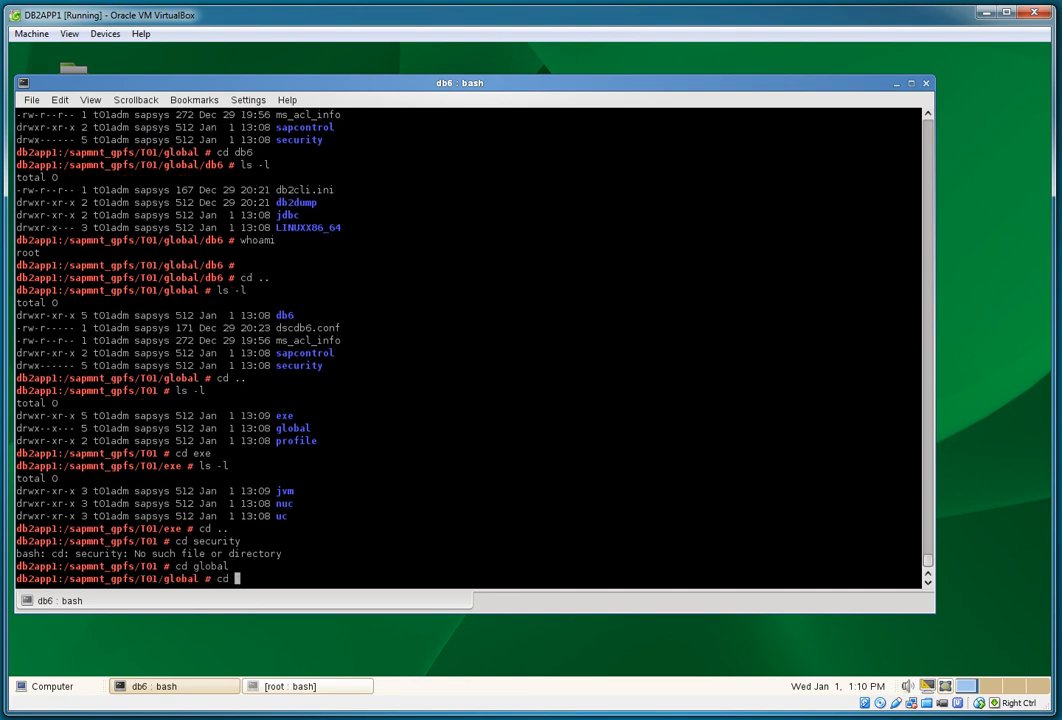
pyautogui.write('security')
pyautogui.press('Return')
pyautogui.write('ls ')
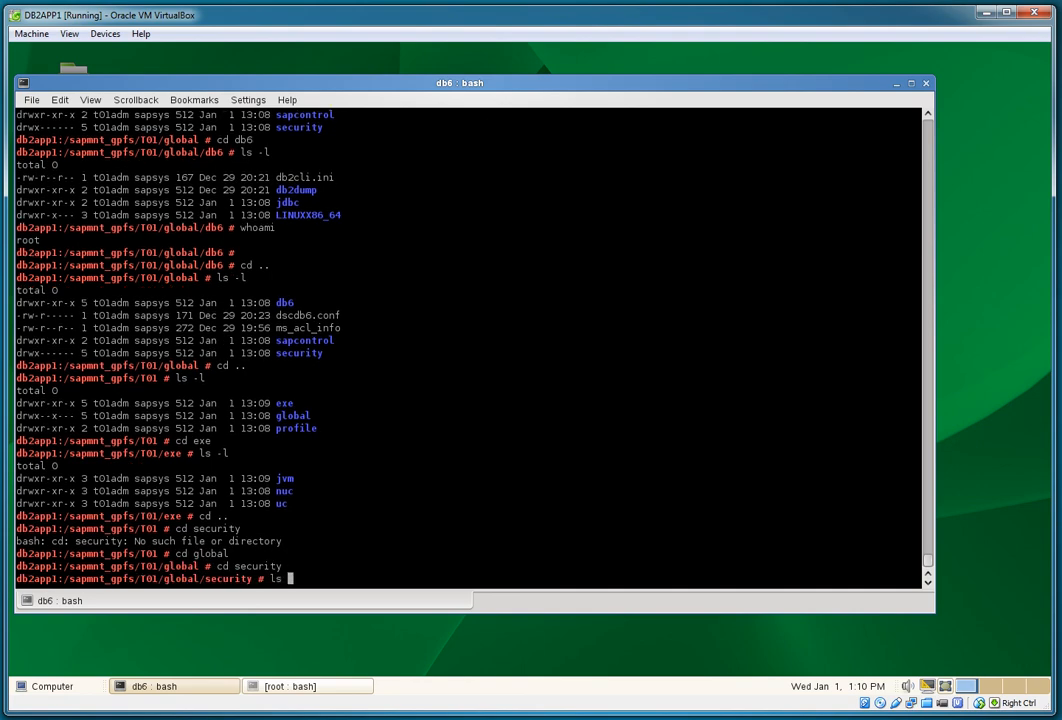
pyautogui.write('-ltra')
pyautogui.press('Return')
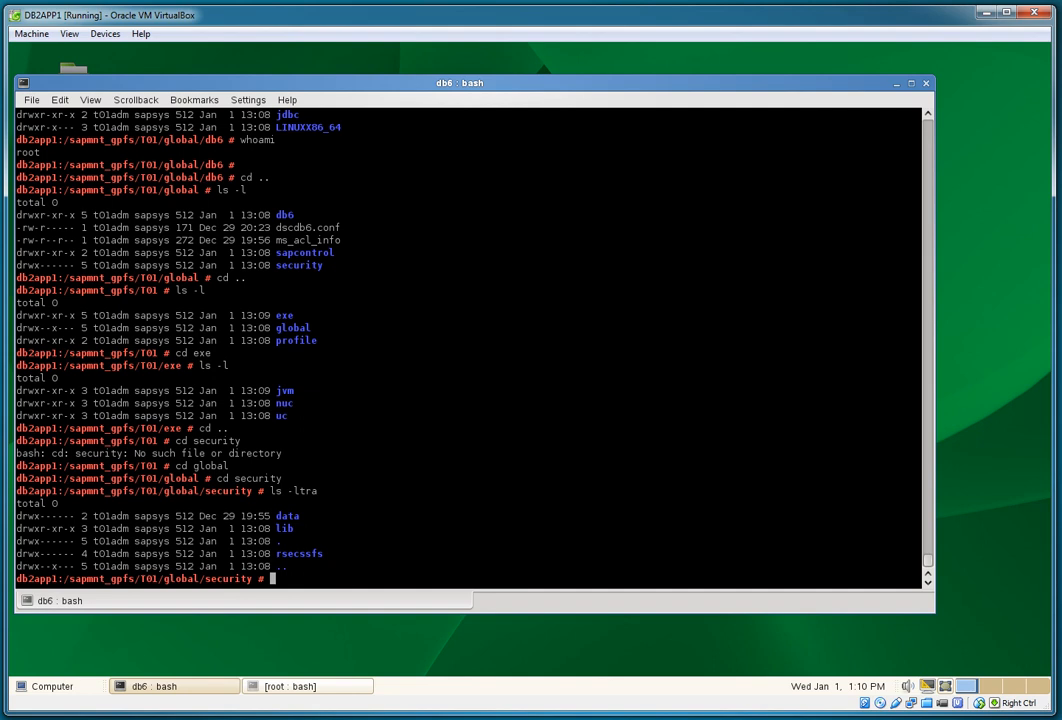
# Step: Go back up to /sapmnt_gpfs, list it, and return to root's home directory
pyautogui.write('cd ..')
pyautogui.press('Return')
pyautogui.write('cd ..')
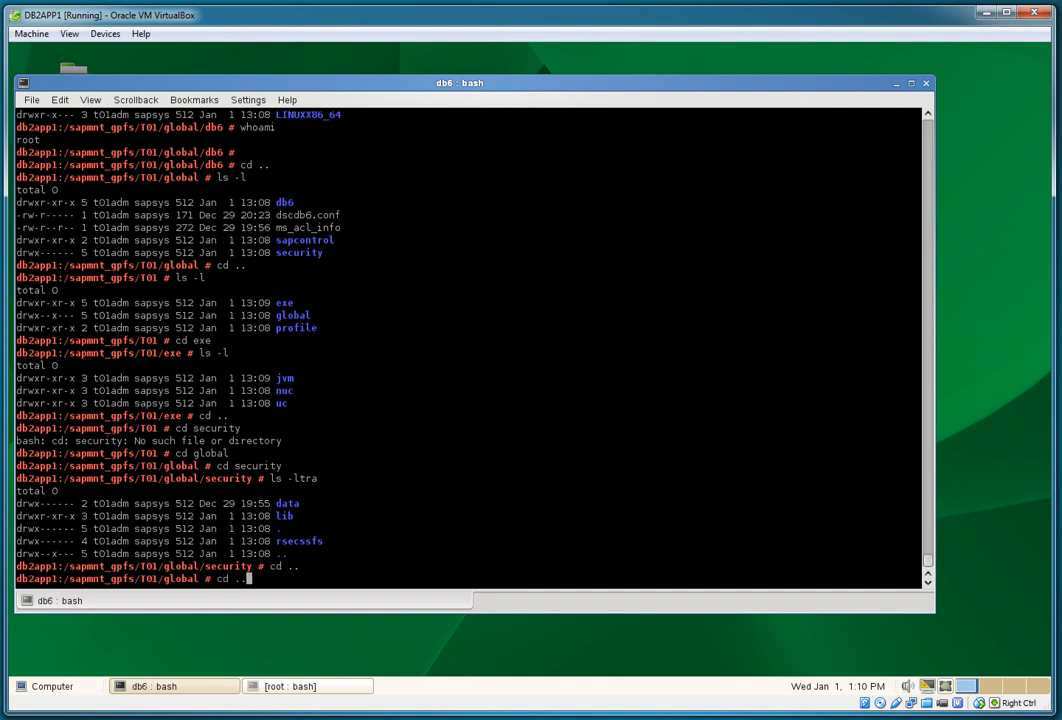
pyautogui.press('Return')
pyautogui.write('cd ..')
pyautogui.press('Return')
pyautogui.write('ls -l')
pyautogui.press('Return')
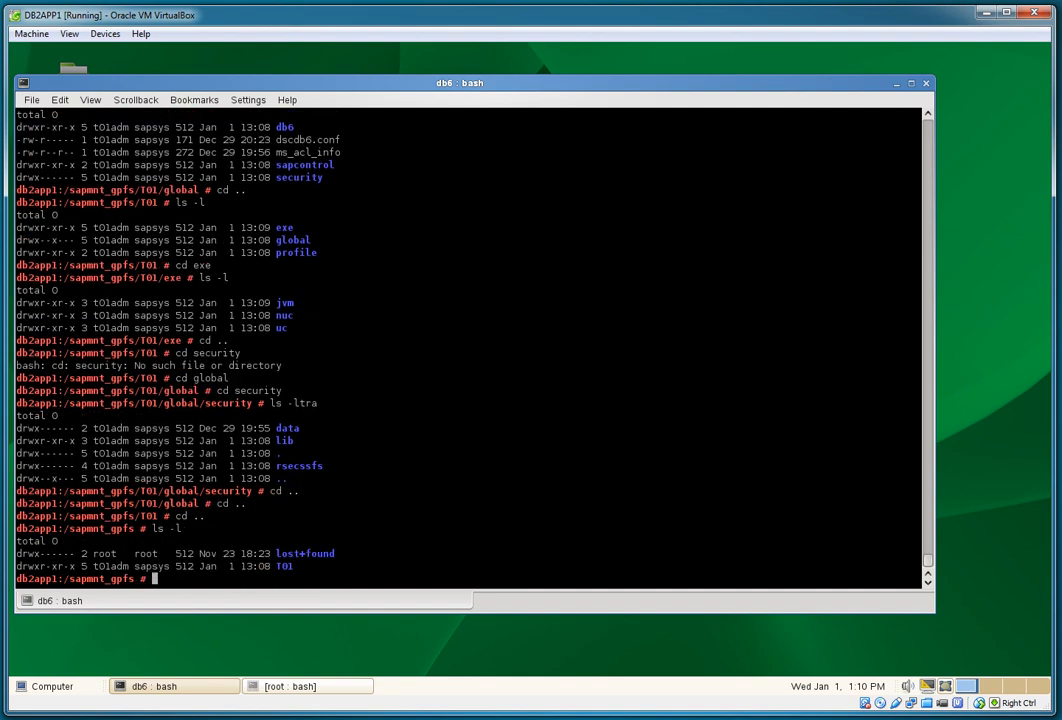
pyautogui.write('cd')
pyautogui.press('Return')
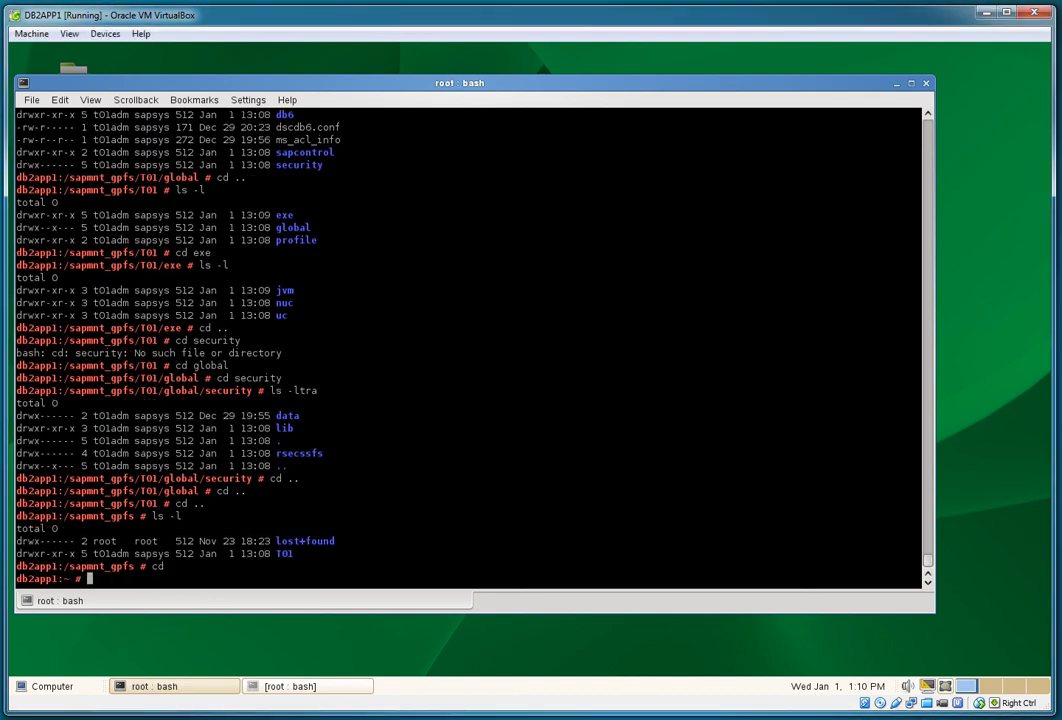
# Step: Check disk usage with df -k and unmount /sapmnt
pyautogui.write('df -k')
pyautogui.press('Return')
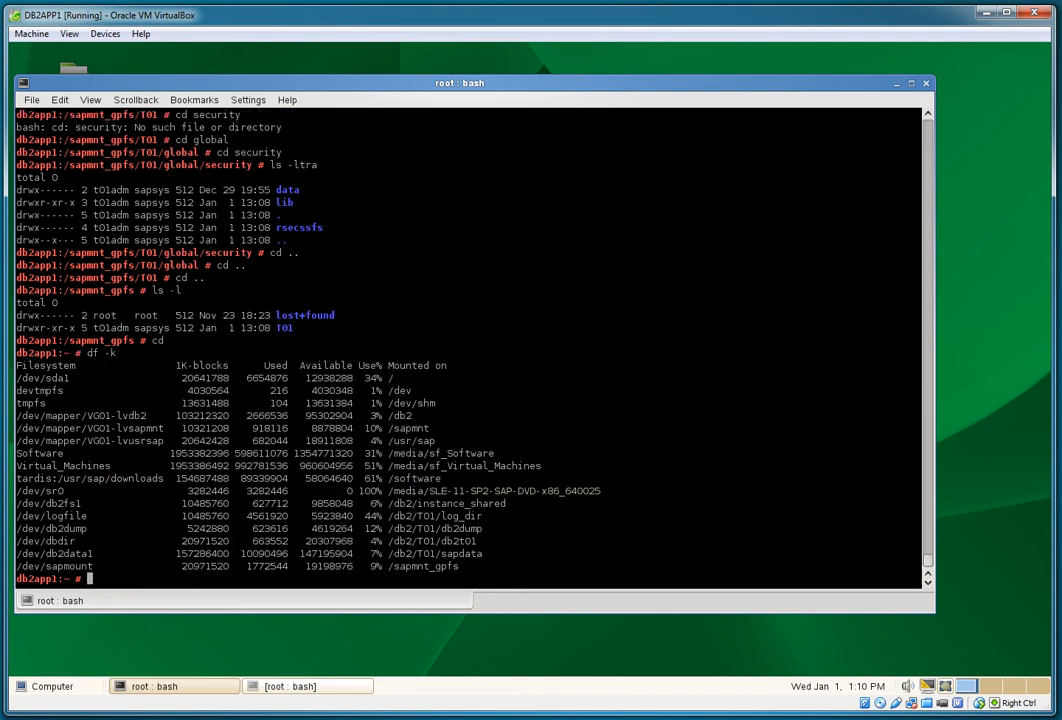
pyautogui.write('umount /sapmnt')
pyautogui.press('Return')
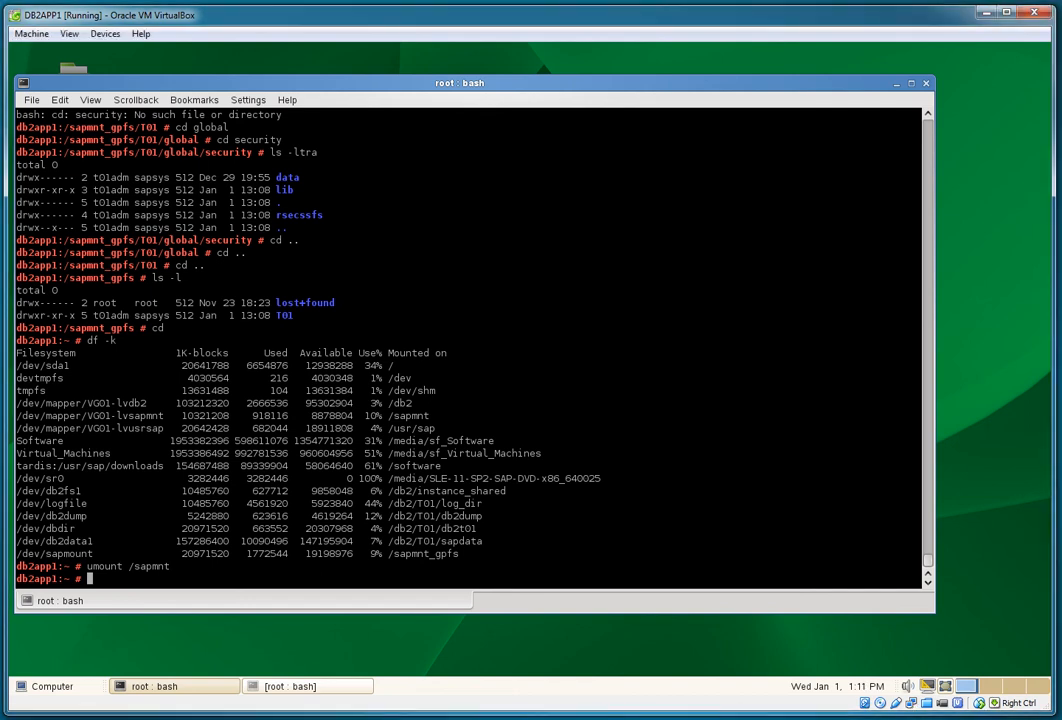
# Step: From /db2/db2t01/db2_software/bin, run db2cluster -cfs -list -filesystem to list cluster file systems
pyautogui.write('cd /db2/db2t01/db2_software/')
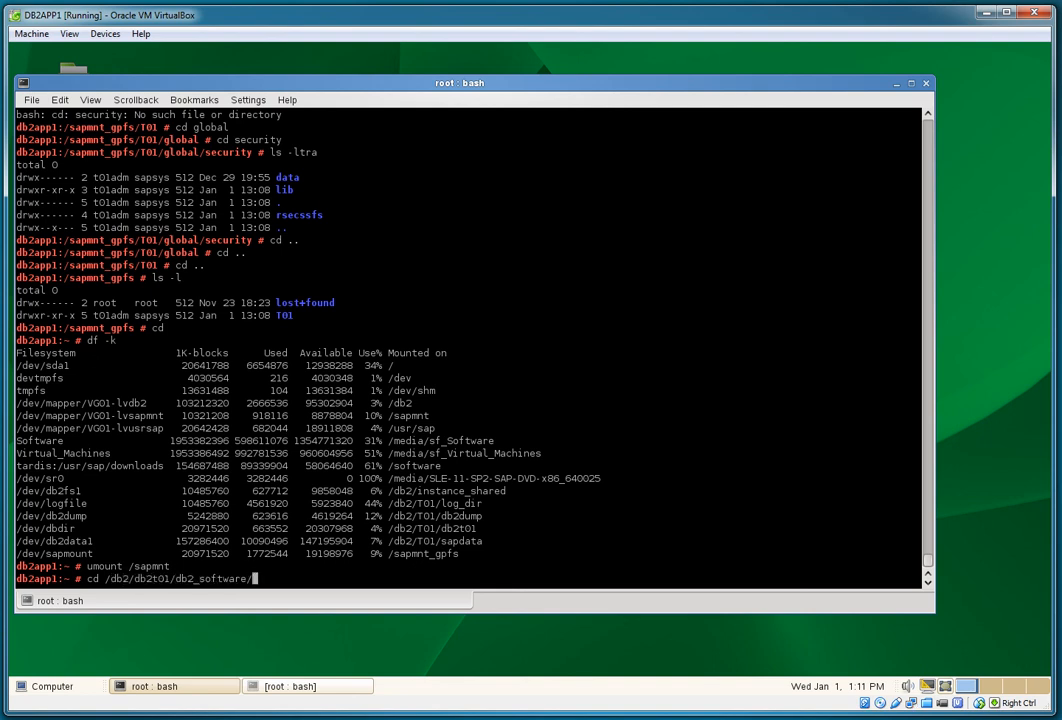
pyautogui.write('bin')
pyautogui.press('Return')
pyautogui.write('ls -l')
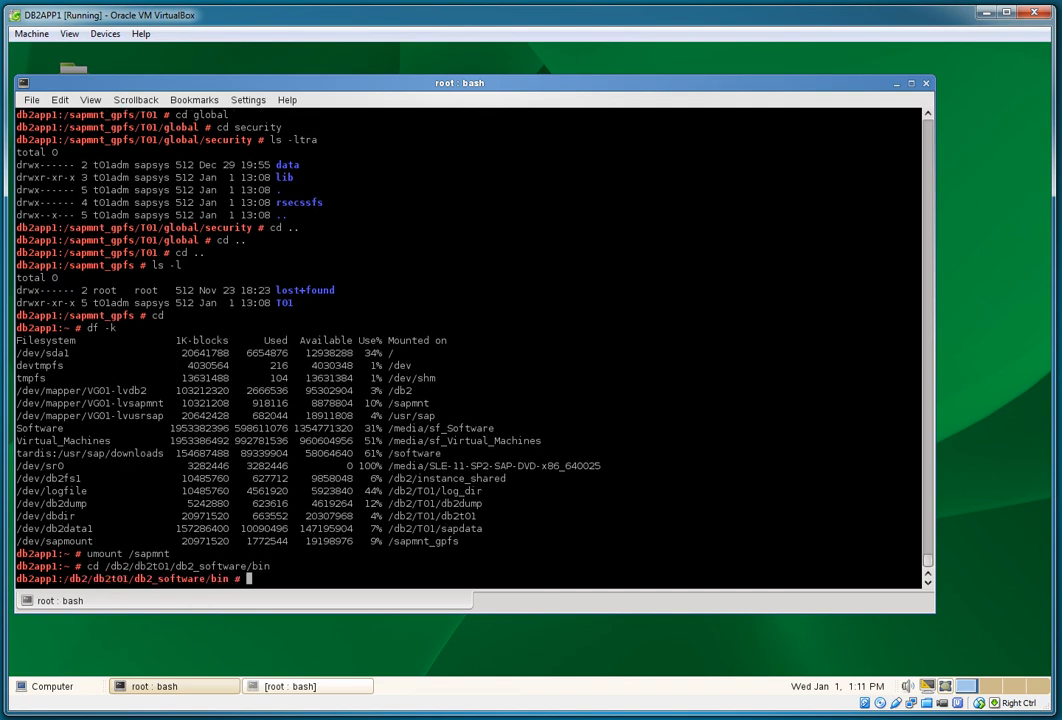
pyautogui.press('Return')
pyautogui.write('./db2cl')
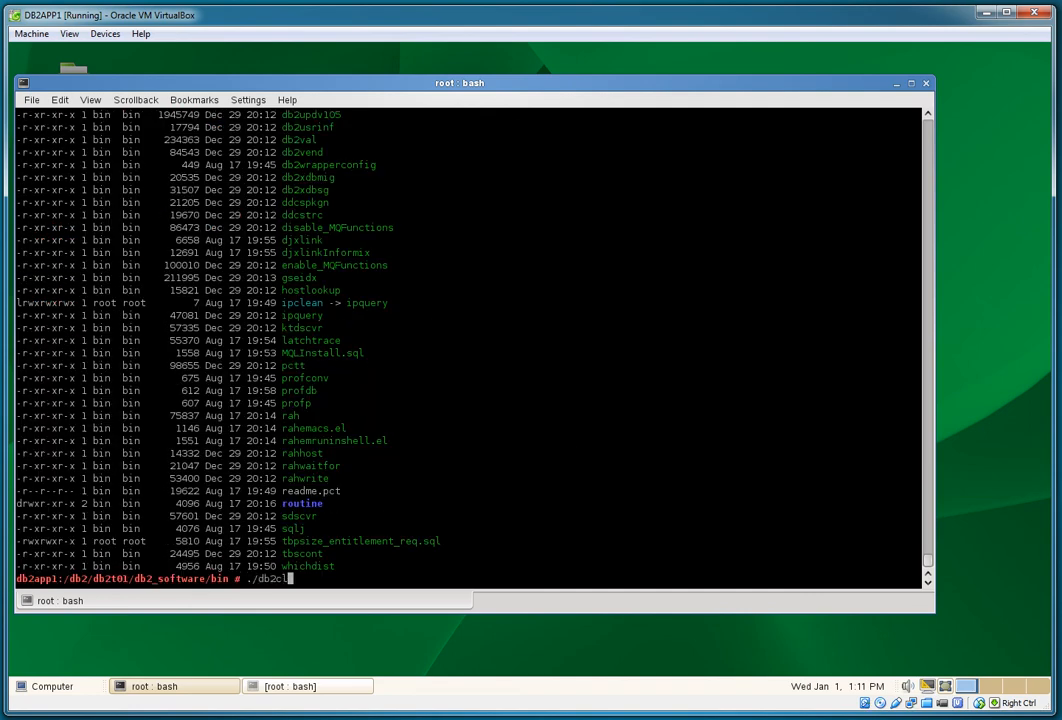
pyautogui.write('uster -cfs -list -filesystem')
pyautogui.press('Return')
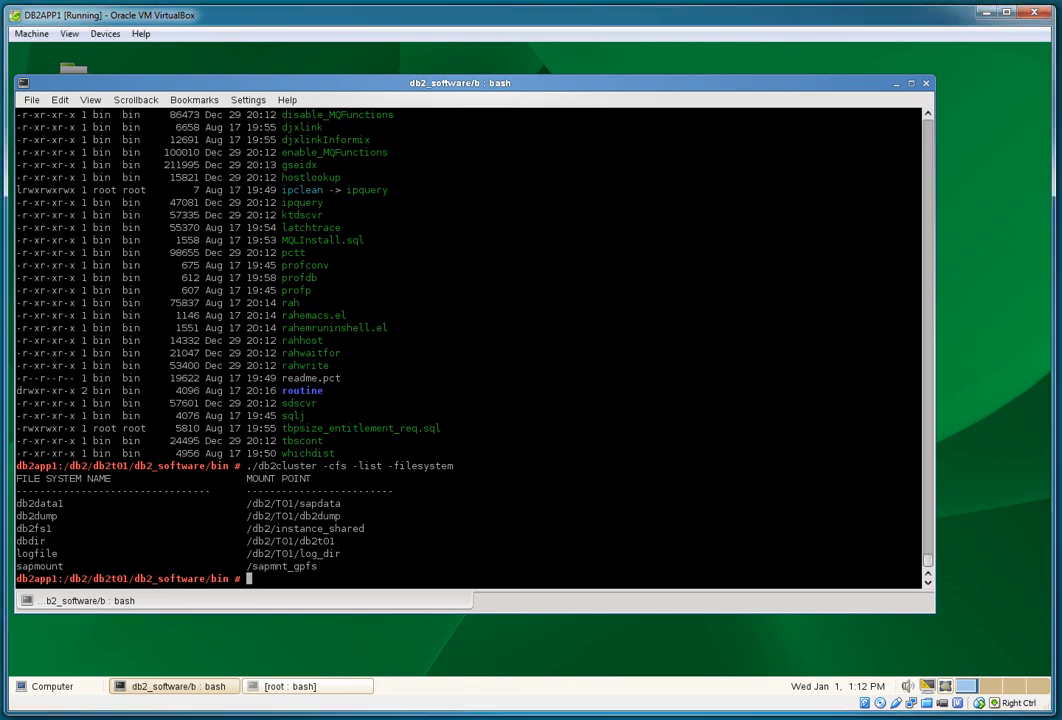
# Step: Relist the bin folder and list / to check sapmnt and sapmnt_gpfs ownership
pyautogui.write('l s-l')
pyautogui.press('Return')
pyautogui.write('ls -l')
pyautogui.press('Return')
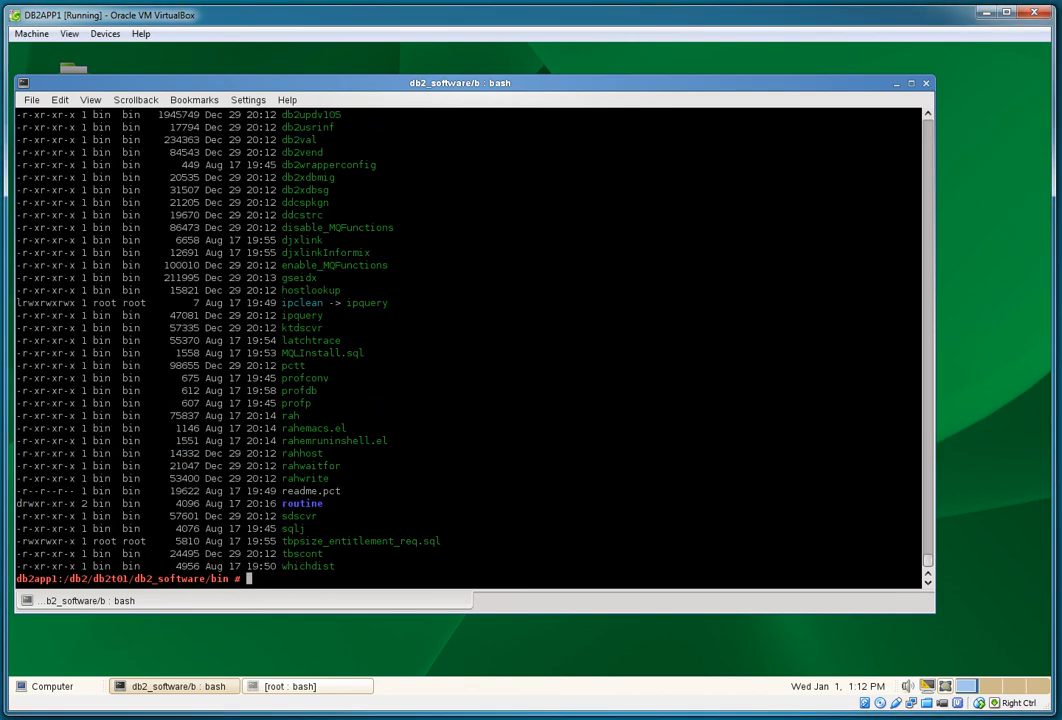
pyautogui.write('ls -l /sapmnt')
pyautogui.press('BackSpace')
pyautogui.press('BackSpace')
pyautogui.press('BackSpace')
pyautogui.press('BackSpace')
pyautogui.press('BackSpace')
pyautogui.press('BackSpace')
pyautogui.press('Return')
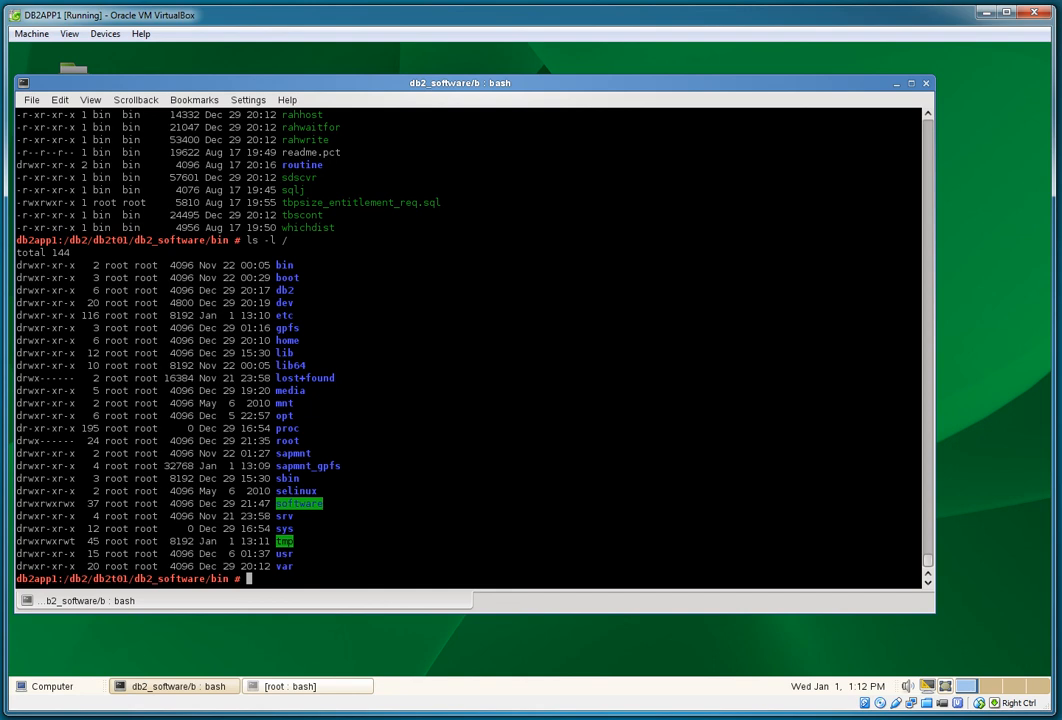
# Step: Remove /sapmnt with rmdir, confirm via df -k, and enter /usr/lpp/mmfs/bin/mmlsfs all -T
pyautogui.write('rmdir /sapmnt')
pyautogui.press('Return')
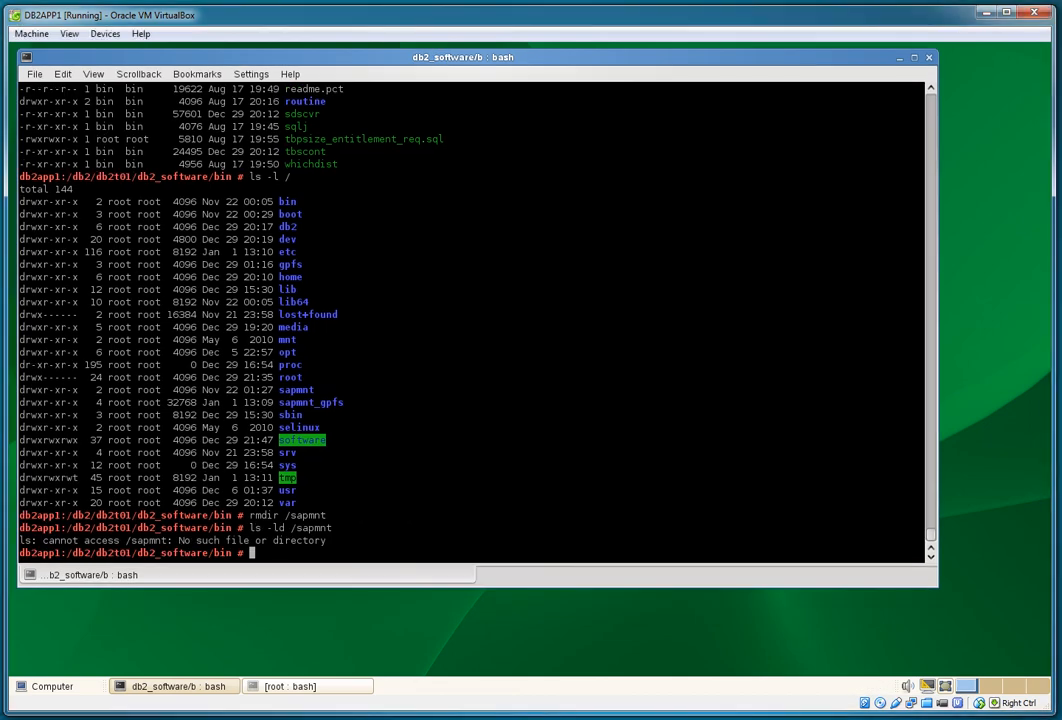
pyautogui.write('df -k')
pyautogui.press('Return')
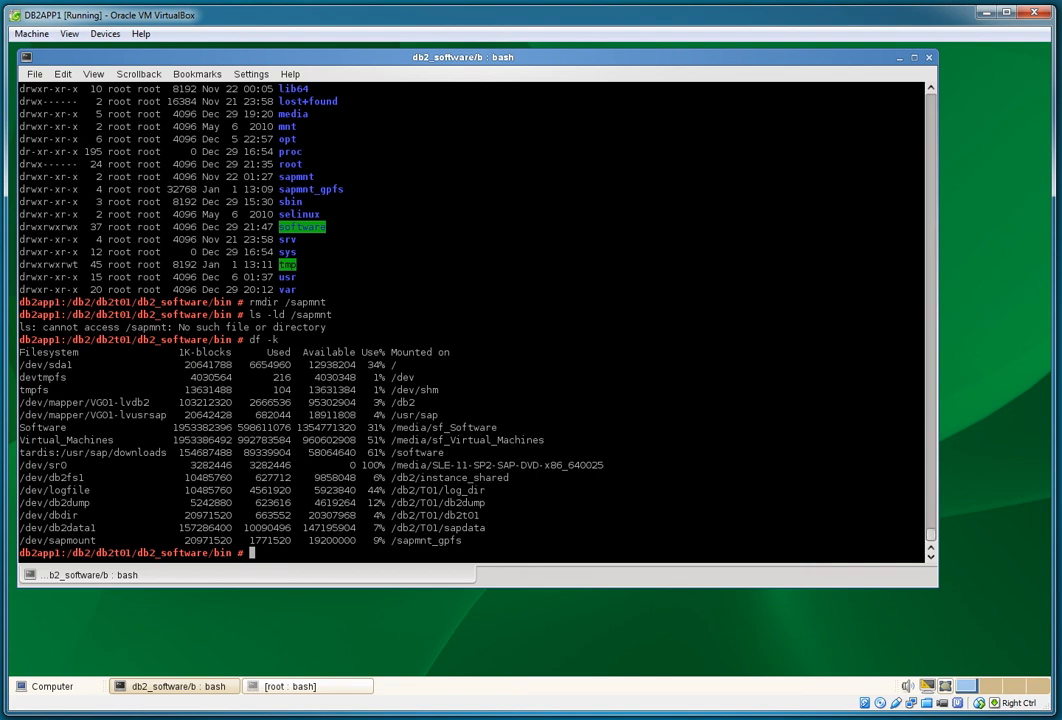
pyautogui.write('/usr/lpp/mmfs/bin/')
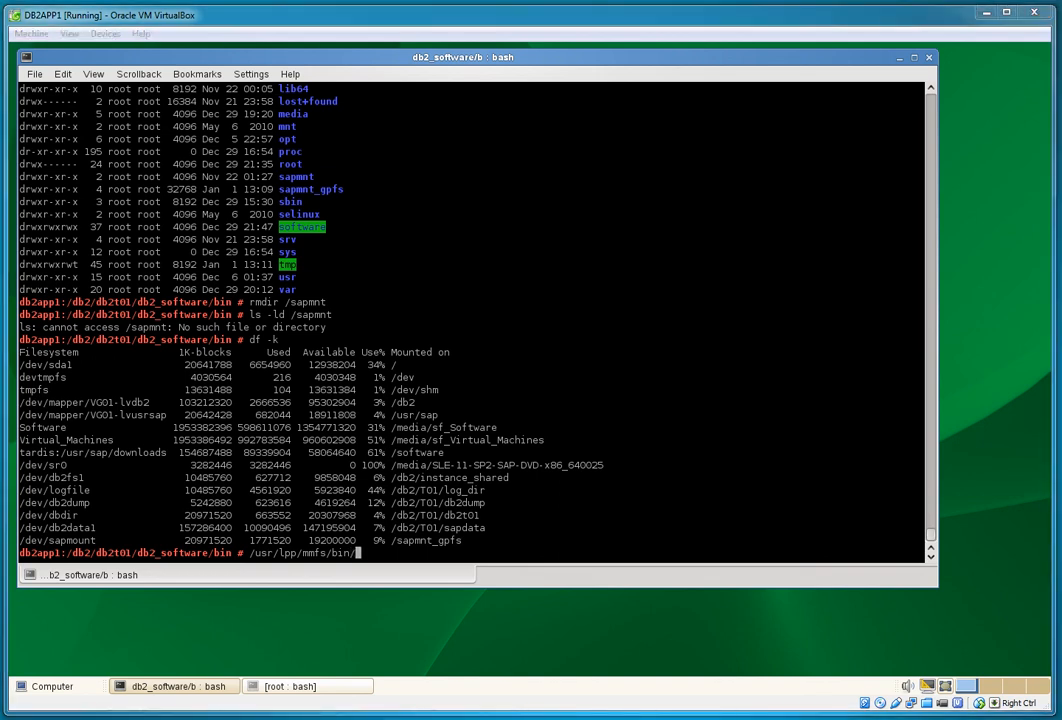
pyautogui.write('mmlsfs')
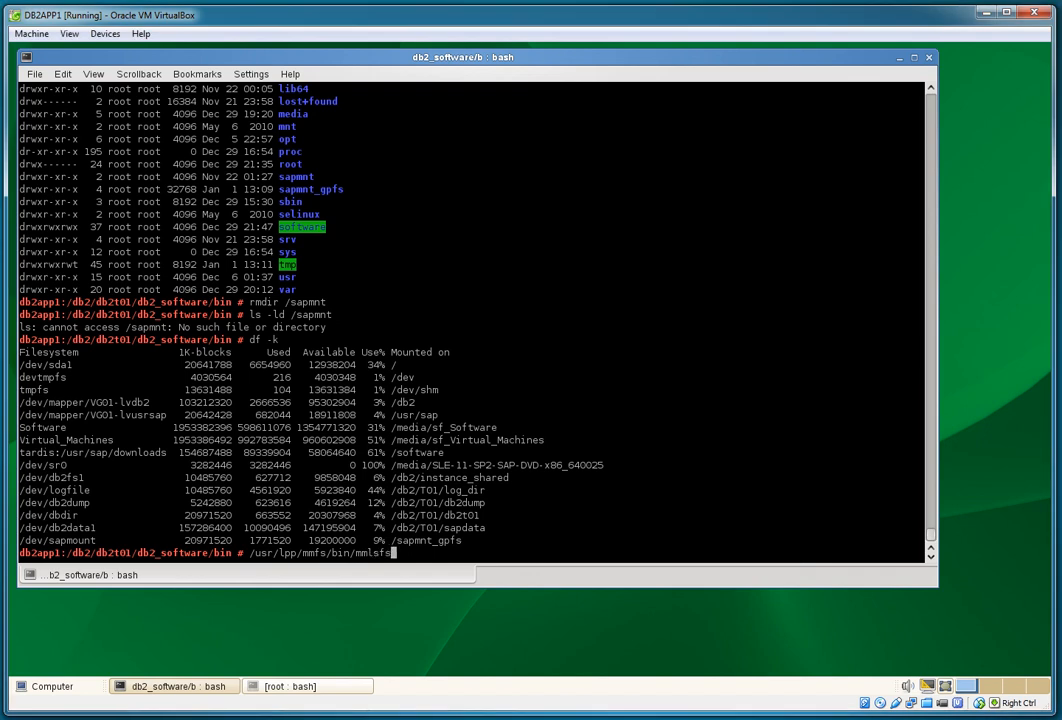
pyautogui.write(' all -T')
# Step: Run mmlsfs all -T and highlight /dev/sapmount's /sapmnt_gpfs mount point
pyautogui.press('Return')
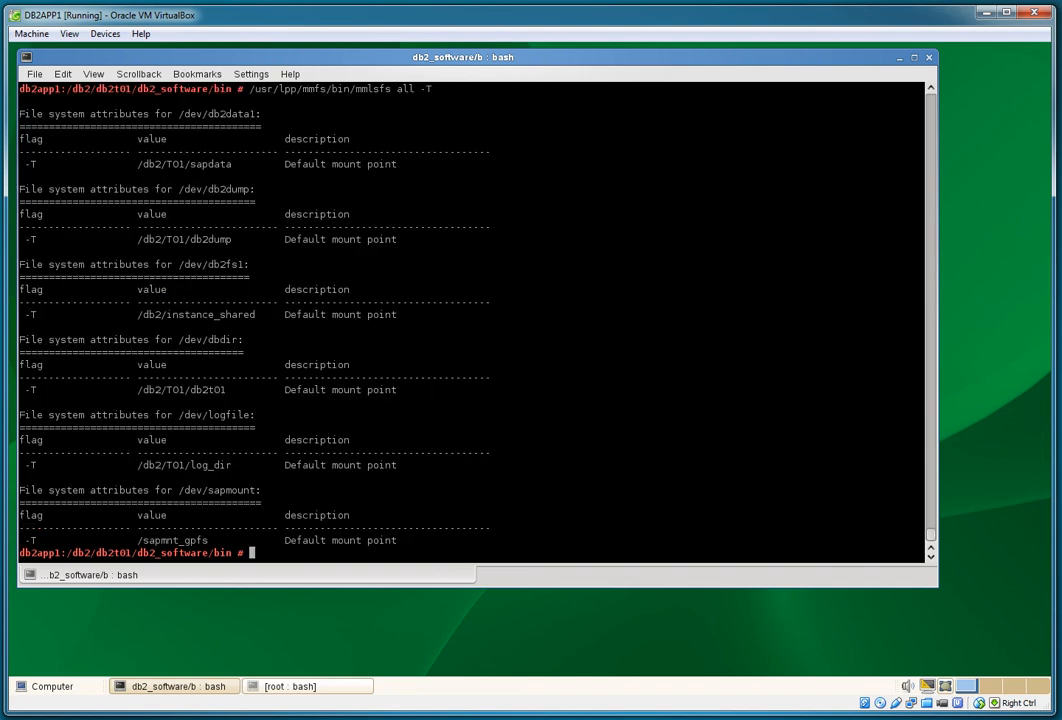
pyautogui.tripleClick(180, 490)
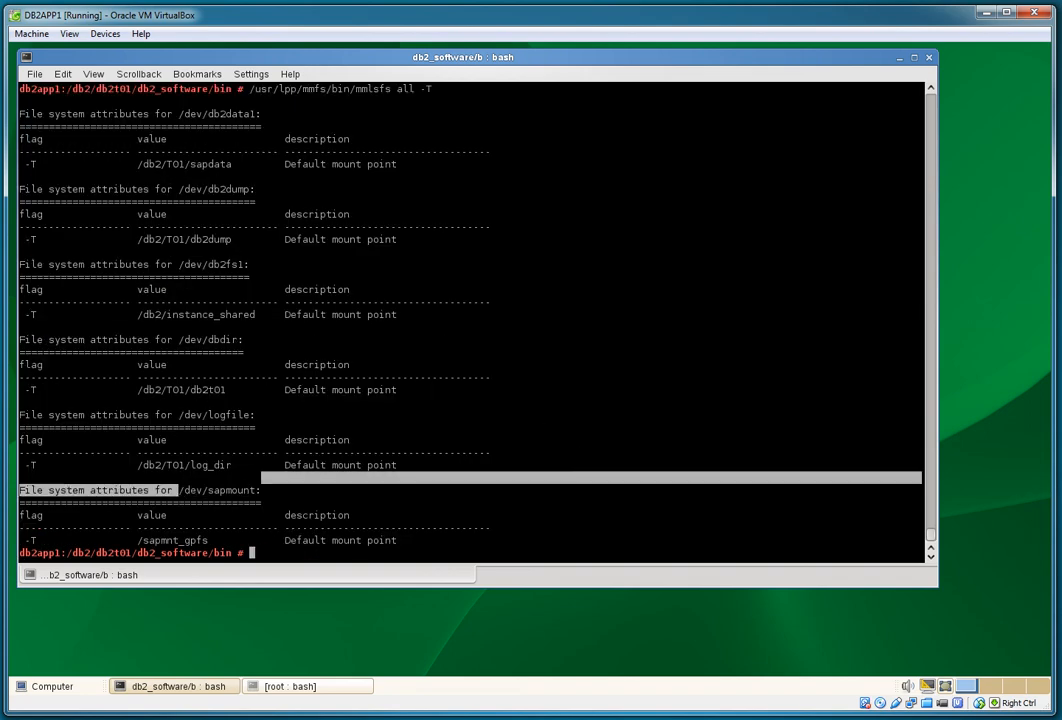
pyautogui.doubleClick(180, 490)
pyautogui.moveTo(138, 541); pyautogui.dragTo(209, 541)
pyautogui.click(209, 541)
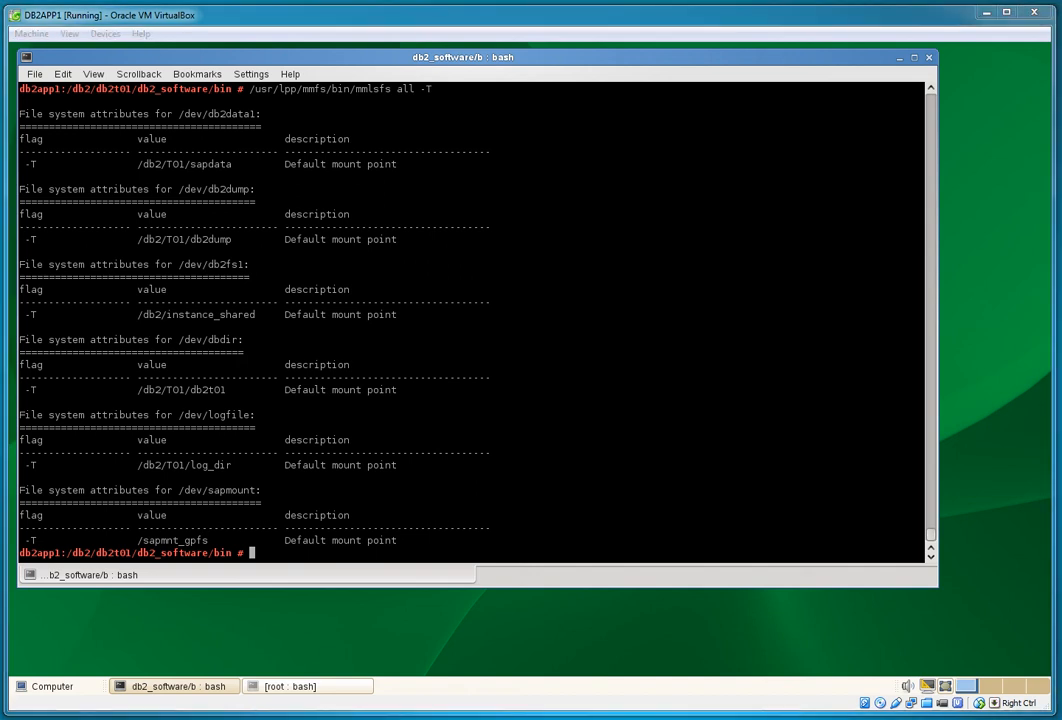
# Step: Edit the recalled command into mmumount /sapmnt_gpfs
pyautogui.press('Up')
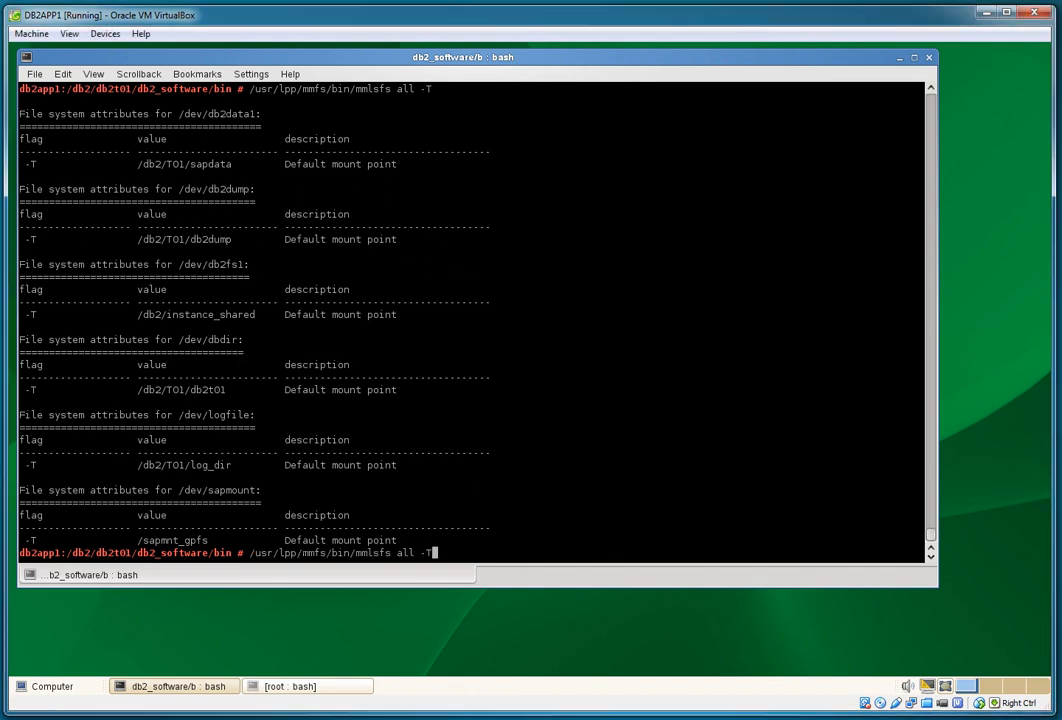
pyautogui.press('BackSpace')
pyautogui.press('BackSpace')
pyautogui.press('BackSpace')
pyautogui.press('BackSpace')
pyautogui.press('BackSpace')
pyautogui.press('BackSpace')
pyautogui.press('BackSpace')
pyautogui.press('BackSpace')
pyautogui.press('BackSpace')
pyautogui.press('BackSpace')
pyautogui.press('BackSpace')
pyautogui.write('umount /sapmnt_gpfs')
# Step: Unmount /sapmnt_gpfs and change /dev/sapmount's mount point to /sapmnt with mmchfs
pyautogui.press('Return')
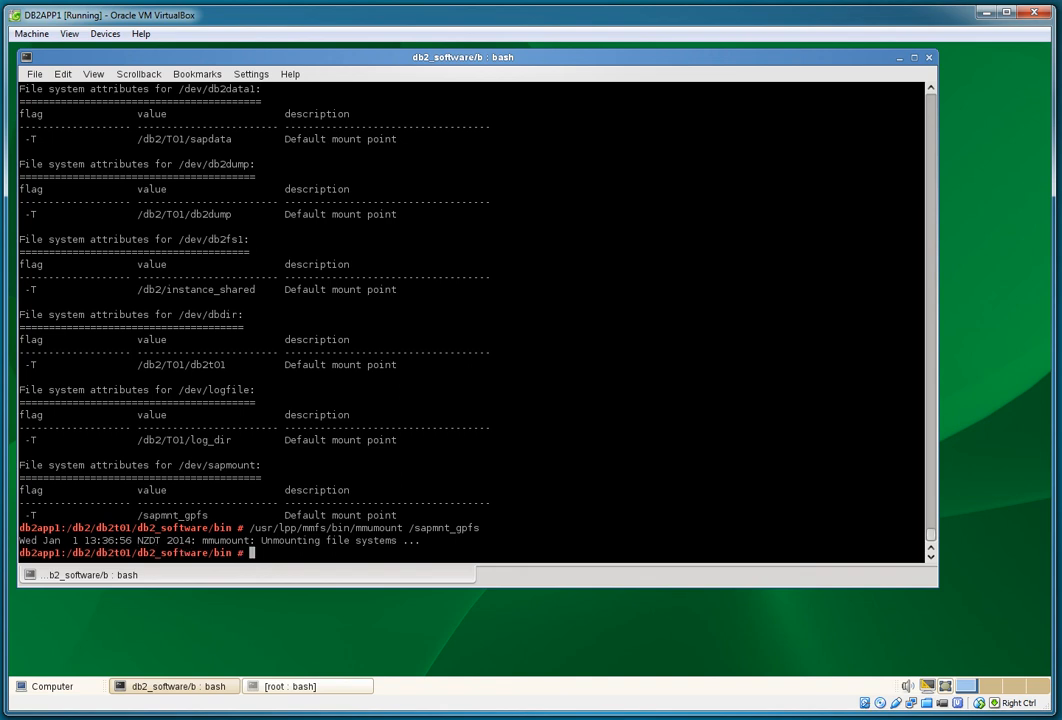
pyautogui.press('Return')
pyautogui.press('Up')
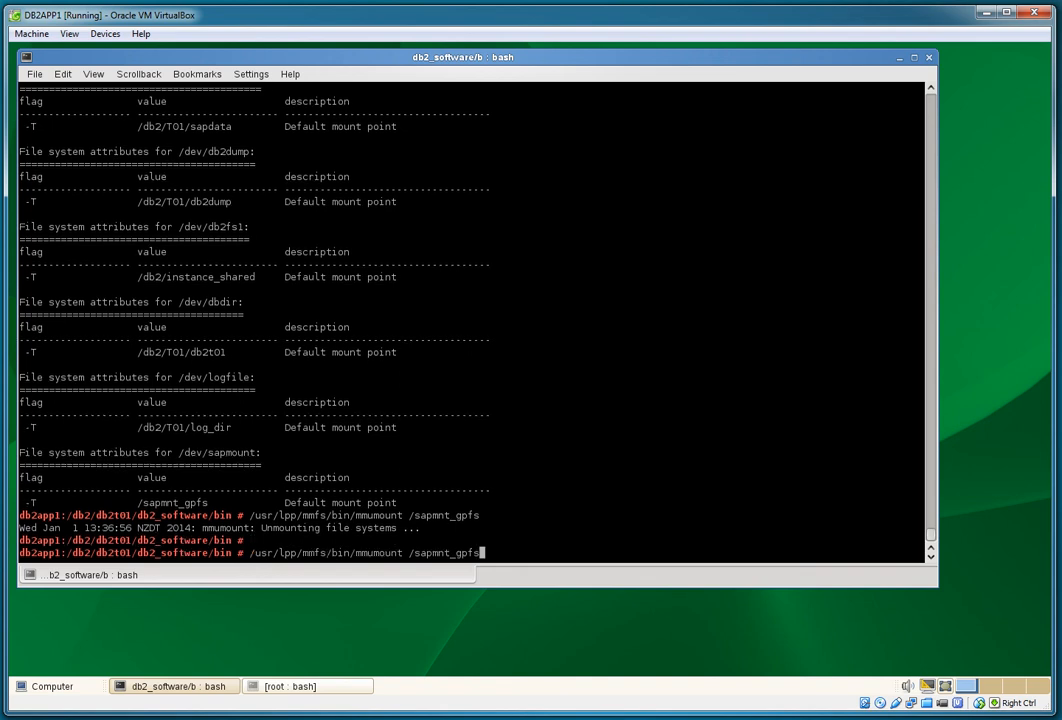
pyautogui.press('BackSpace')
pyautogui.press('BackSpace')
pyautogui.press('BackSpace')
pyautogui.press('BackSpace')
pyautogui.press('BackSpace')
pyautogui.press('BackSpace')
pyautogui.press('BackSpace')
pyautogui.press('BackSpace')
pyautogui.press('BackSpace')
pyautogui.press('BackSpace')
pyautogui.press('BackSpace')
pyautogui.press('BackSpace')
pyautogui.press('BackSpace')
pyautogui.press('BackSpace')
pyautogui.press('BackSpace')
pyautogui.press('BackSpace')
pyautogui.press('BackSpace')
pyautogui.press('BackSpace')
pyautogui.press('BackSpace')
pyautogui.write('chfs /dev/sapmount -T /sapmnt')
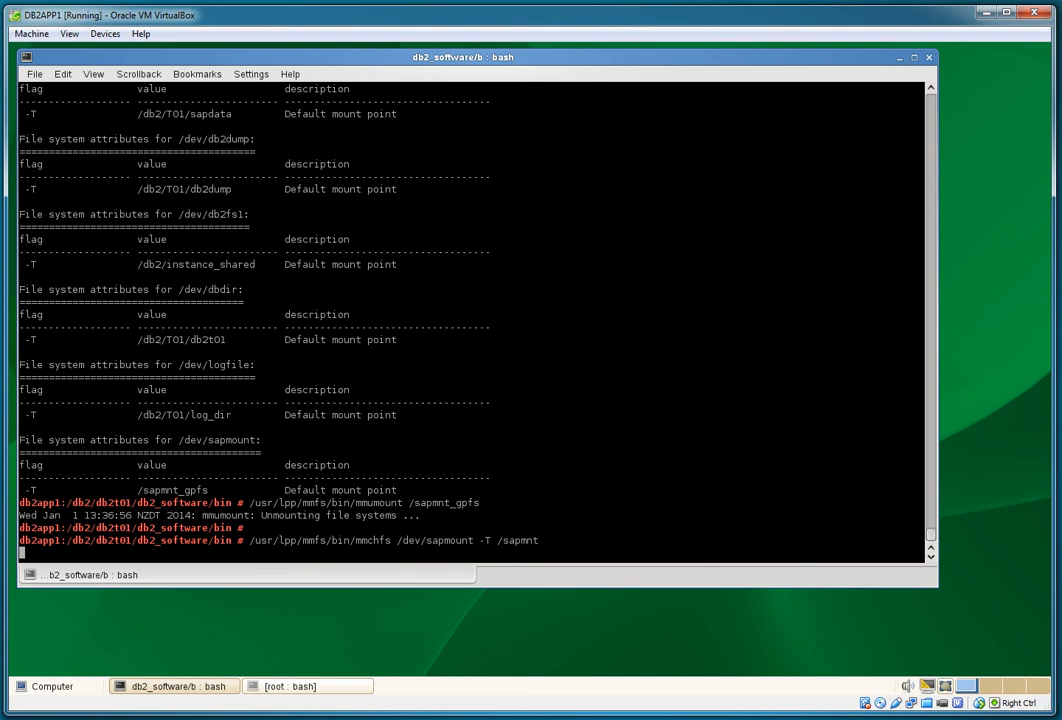
# Step: Mount /dev/sapmount at its new location with mmmount
pyautogui.press('Up')
pyautogui.press('Up')
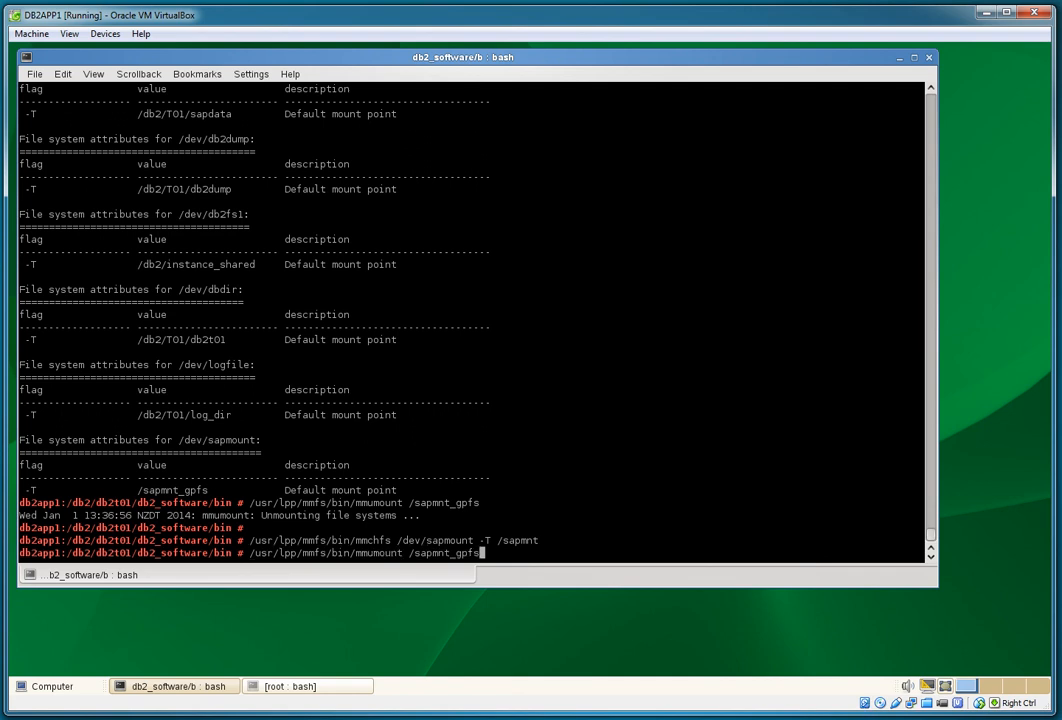
pyautogui.press('BackSpace')
pyautogui.press('BackSpace')
pyautogui.press('BackSpace')
pyautogui.press('BackSpace')
pyautogui.press('BackSpace')
pyautogui.press('BackSpace')
pyautogui.press('BackSpace')
pyautogui.press('BackSpace')
pyautogui.press('BackSpace')
pyautogui.press('BackSpace')
pyautogui.press('BackSpace')
pyautogui.press('BackSpace')
pyautogui.press('BackSpace')
pyautogui.press('BackSpace')
pyautogui.press('BackSpace')
pyautogui.press('BackSpace')
pyautogui.press('BackSpace')
pyautogui.press('BackSpace')
pyautogui.press('BackSpace')
pyautogui.write('mount /dev/sapmount')
pyautogui.press('Return')
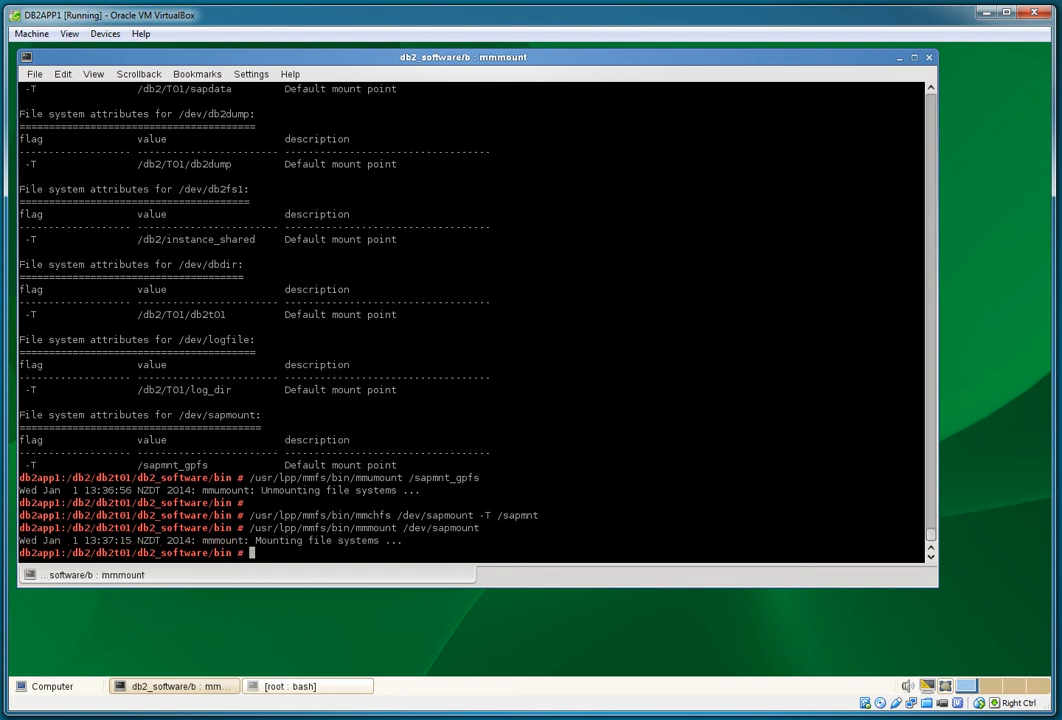
# Step: Verify with mmlsfs and df -k that /dev/sapmount is now mounted on /sapmnt
pyautogui.press('Up')
pyautogui.press('Up')
pyautogui.press('Up')
pyautogui.press('Up')
pyautogui.press('Return')
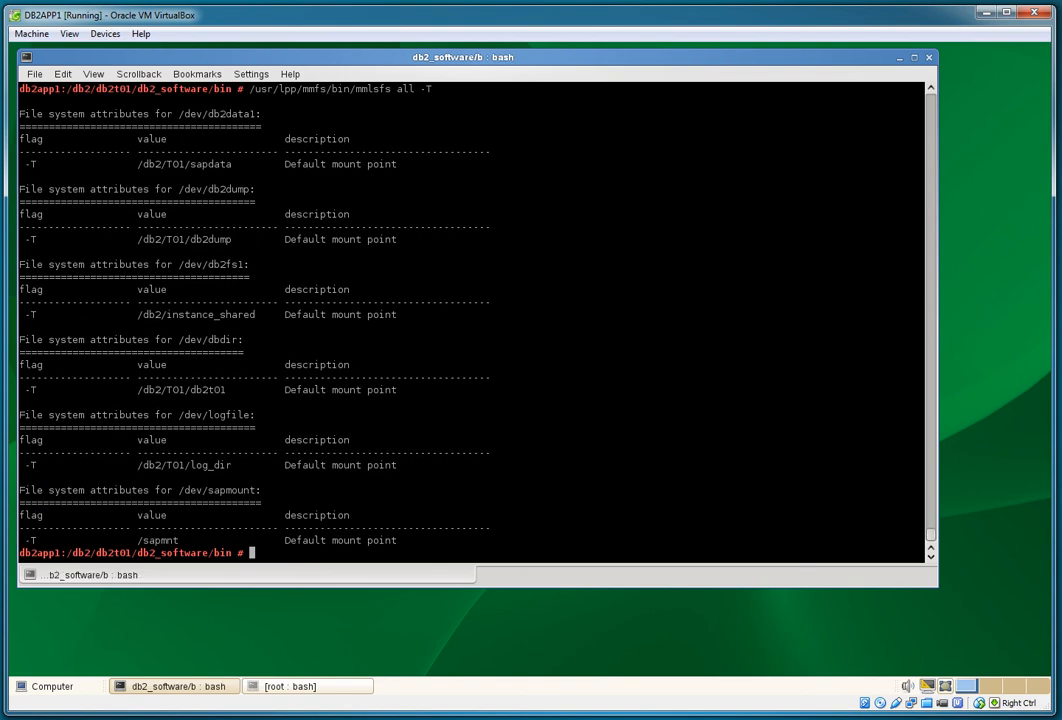
pyautogui.moveTo(173, 490); pyautogui.dragTo(261, 490)
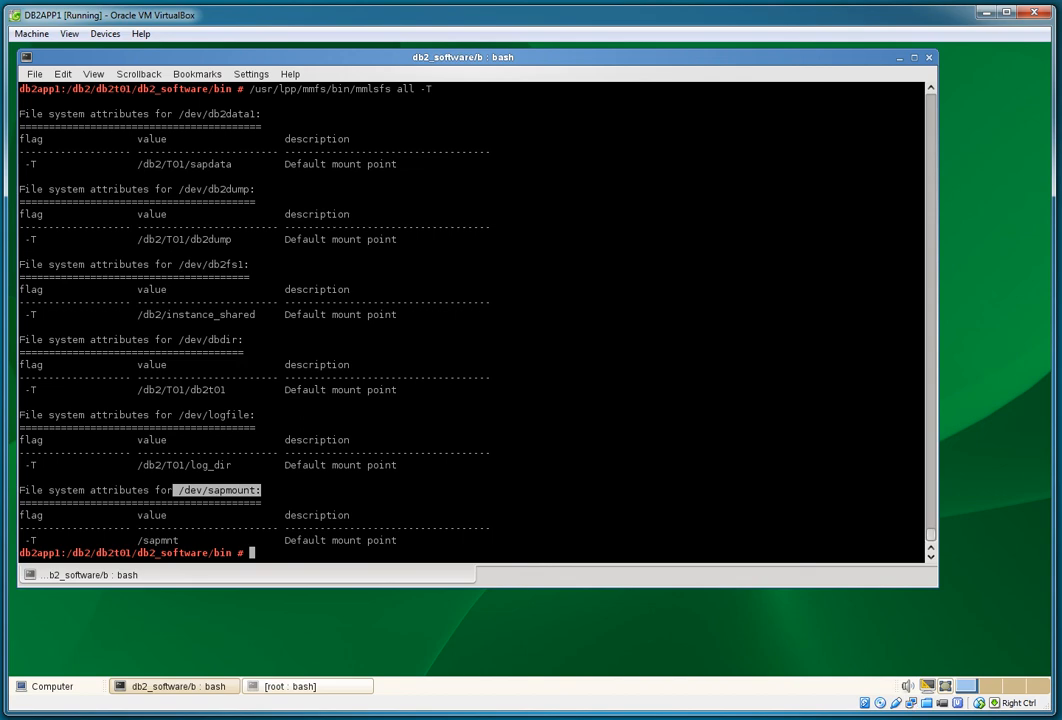
pyautogui.moveTo(138, 540); pyautogui.dragTo(179, 540)
pyautogui.write('df -k')
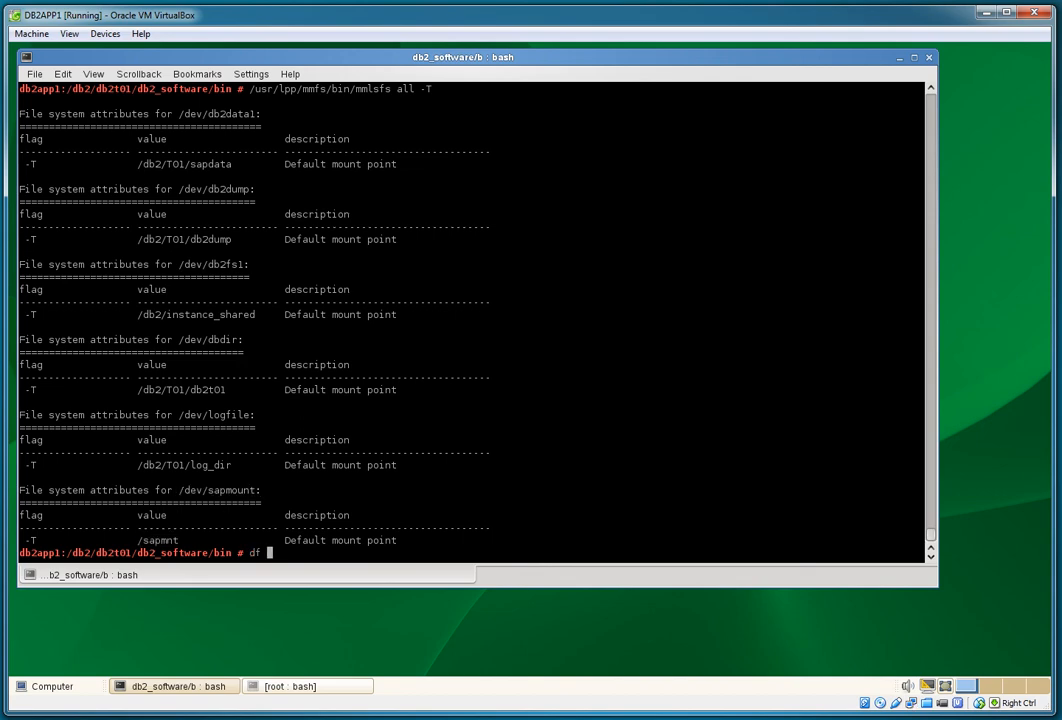
pyautogui.press('Return')
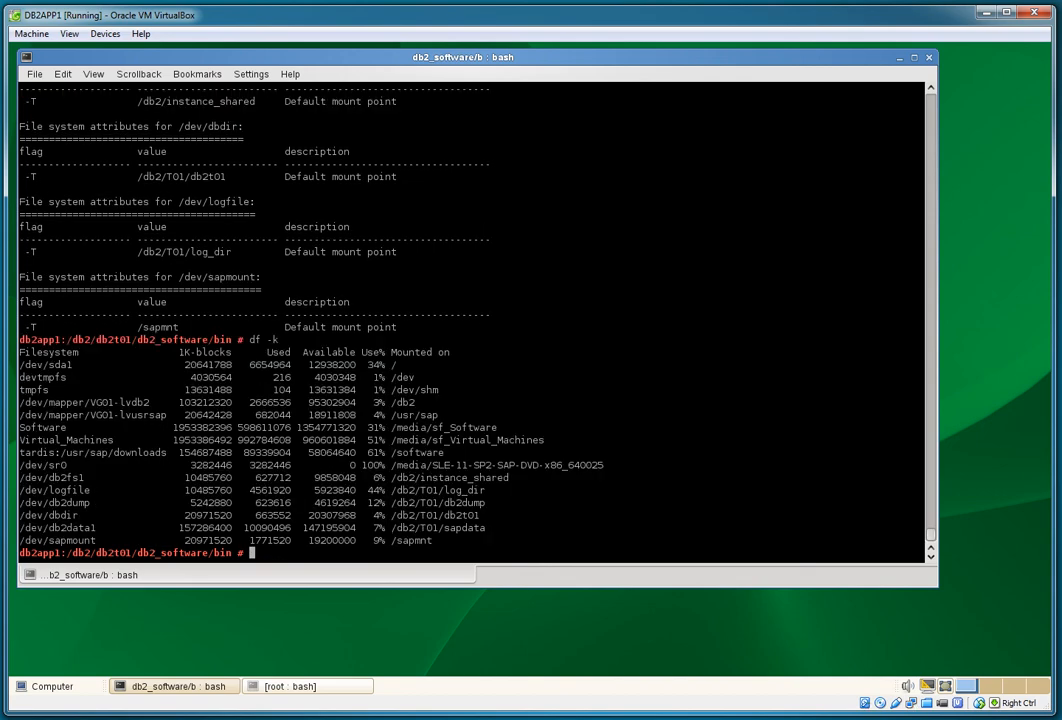
pyautogui.moveTo(433, 540); pyautogui.dragTo(20, 540)
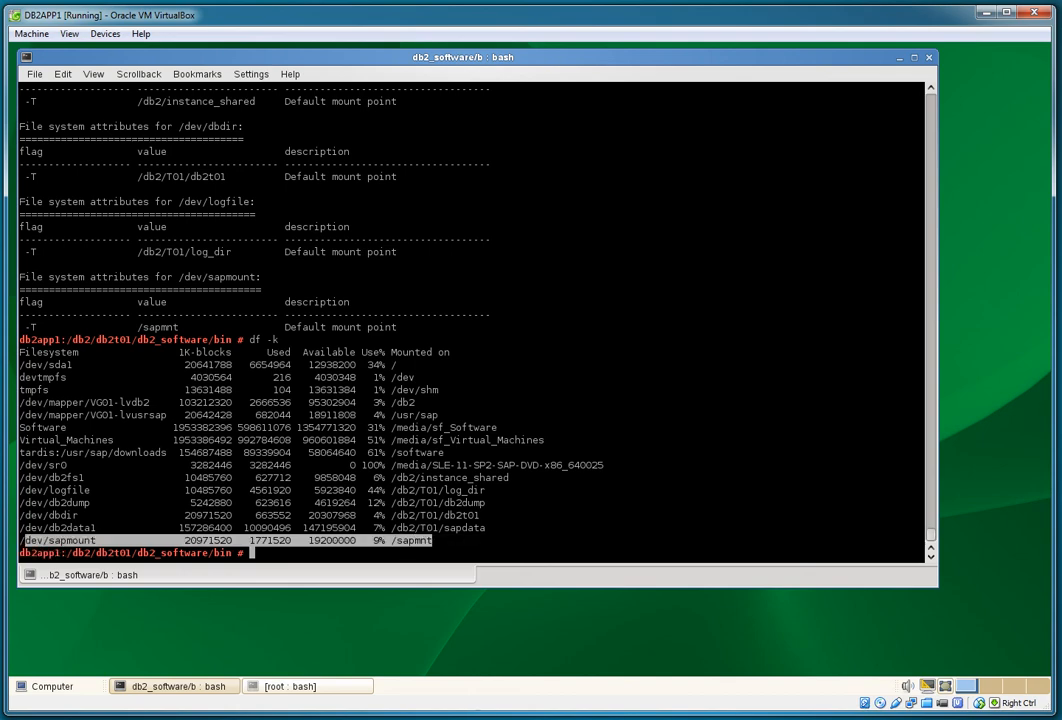
pyautogui.click(22, 540)
# Step: List /sapmnt to confirm it holds lost+found and T01
pyautogui.write('ls ')
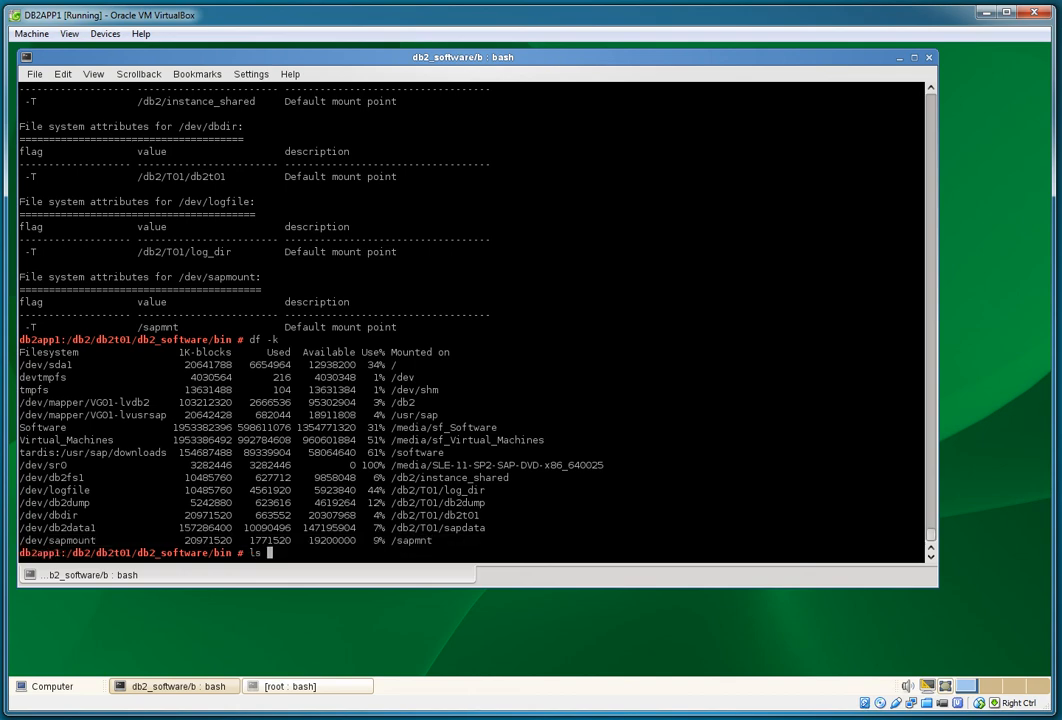
pyautogui.write('-l /sapmnt')
pyautogui.press('Return')
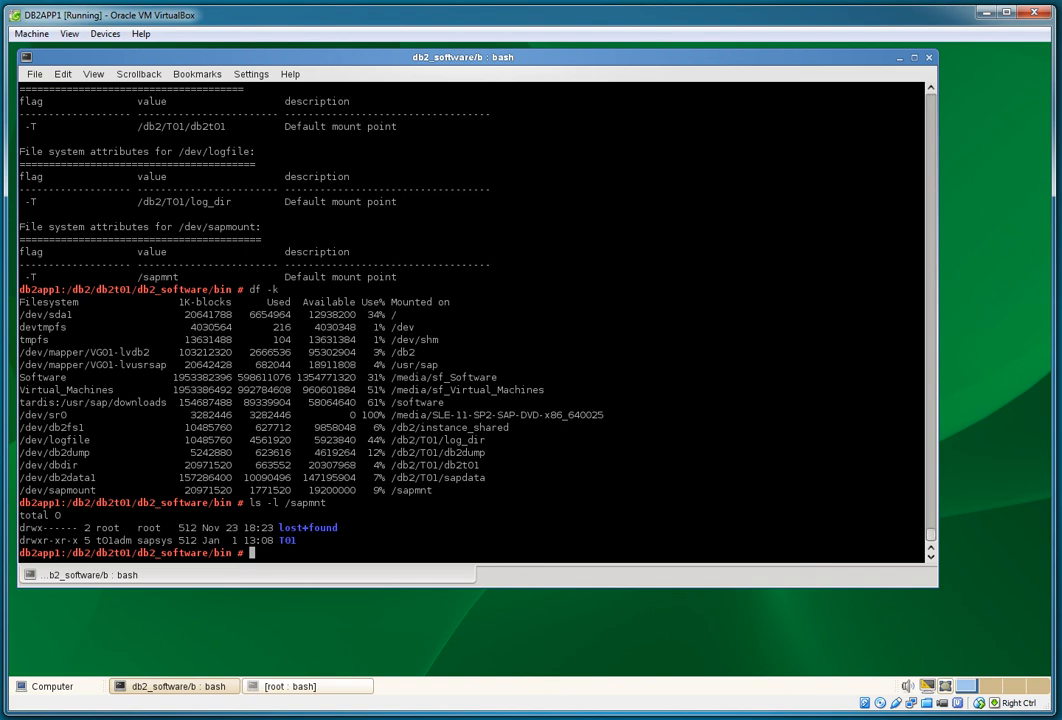
pyautogui.hotkey('alt', 'Tab')
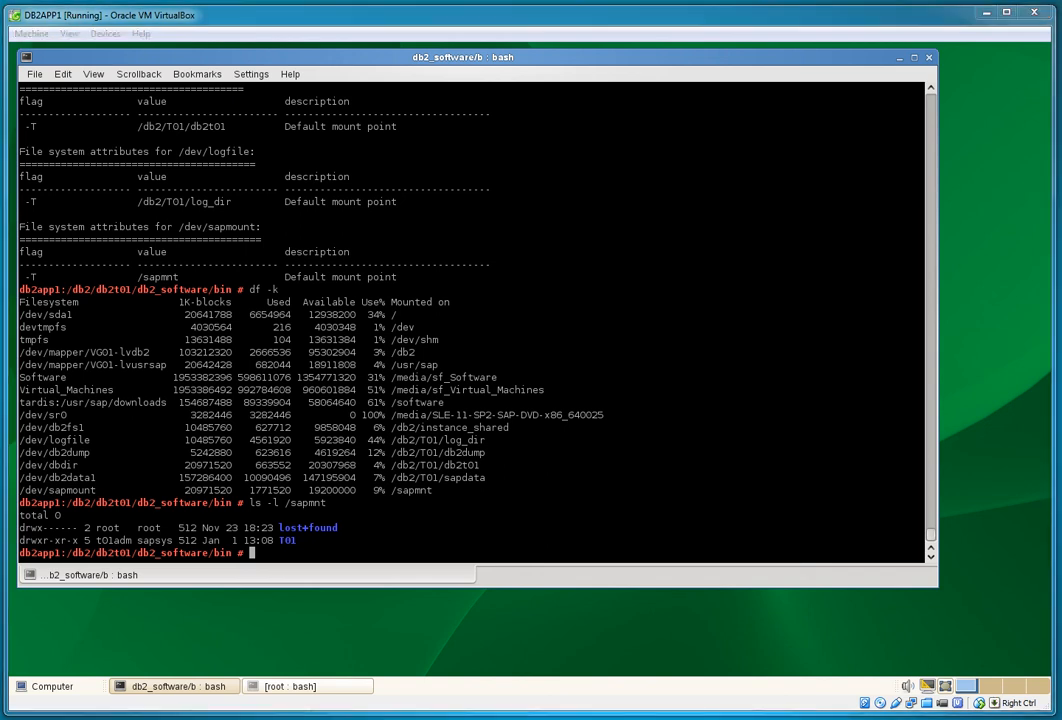
pyautogui.hotkey('alt', 'Tab')
# Step: Check the working directory and switch to the t01adm user with su - t01adm
pyautogui.write('pwd')
pyautogui.press('Return')
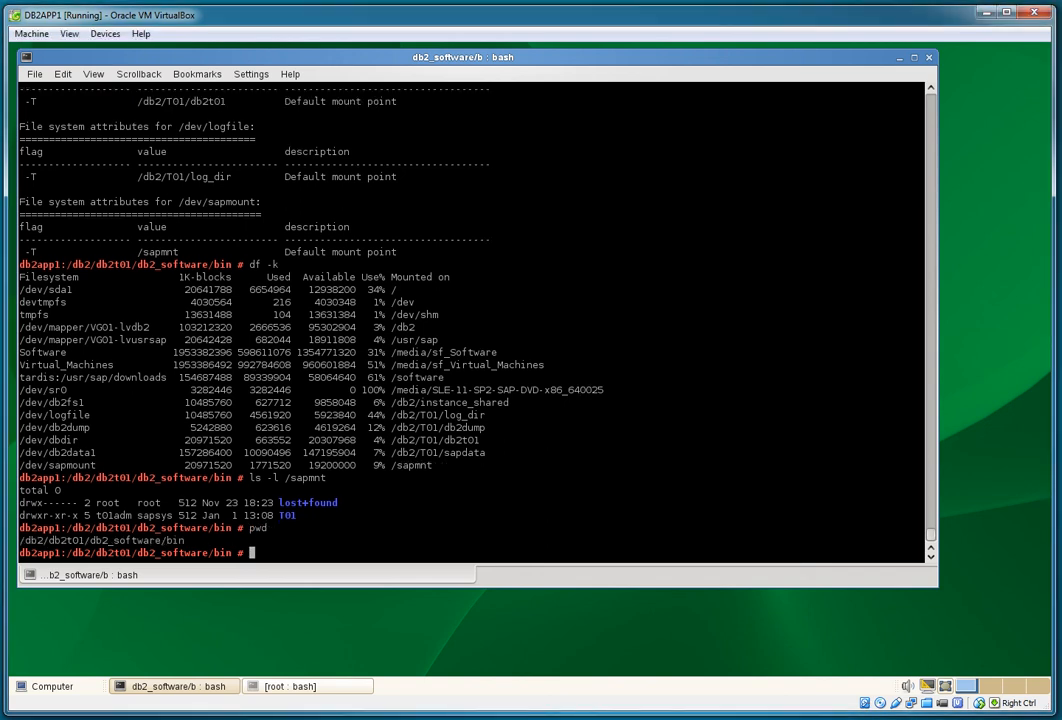
pyautogui.write('su - t01adm')
pyautogui.press('Return')
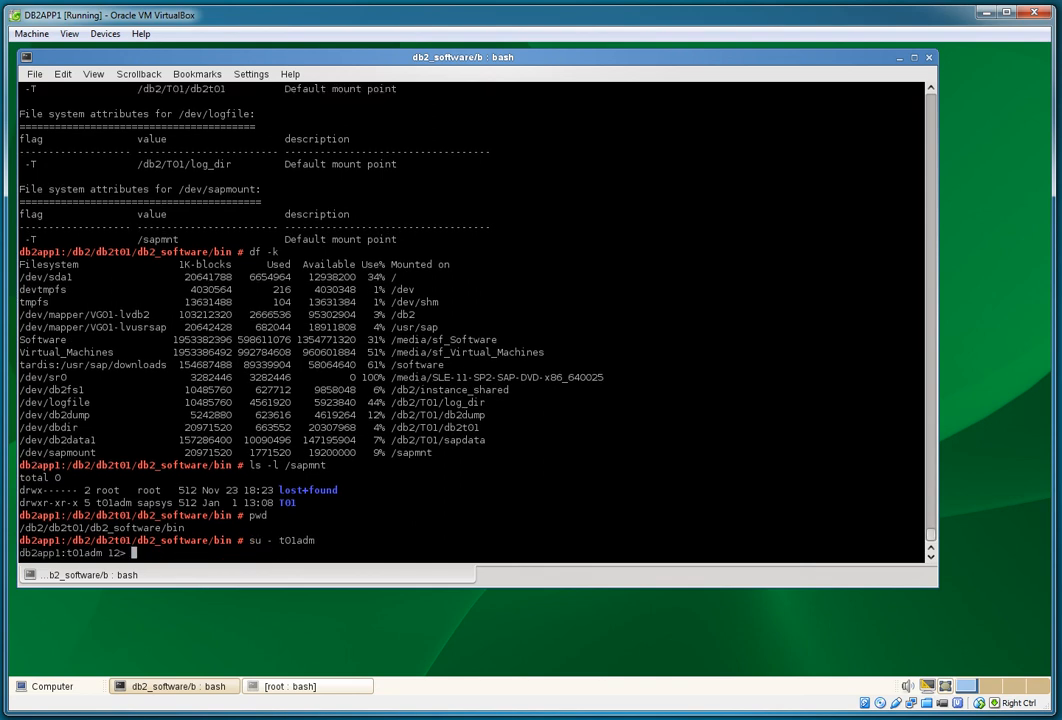
# Step: Start the SAP system with startsap and check disk usage with df -k
pyautogui.write('startsap')
pyautogui.press('Return')
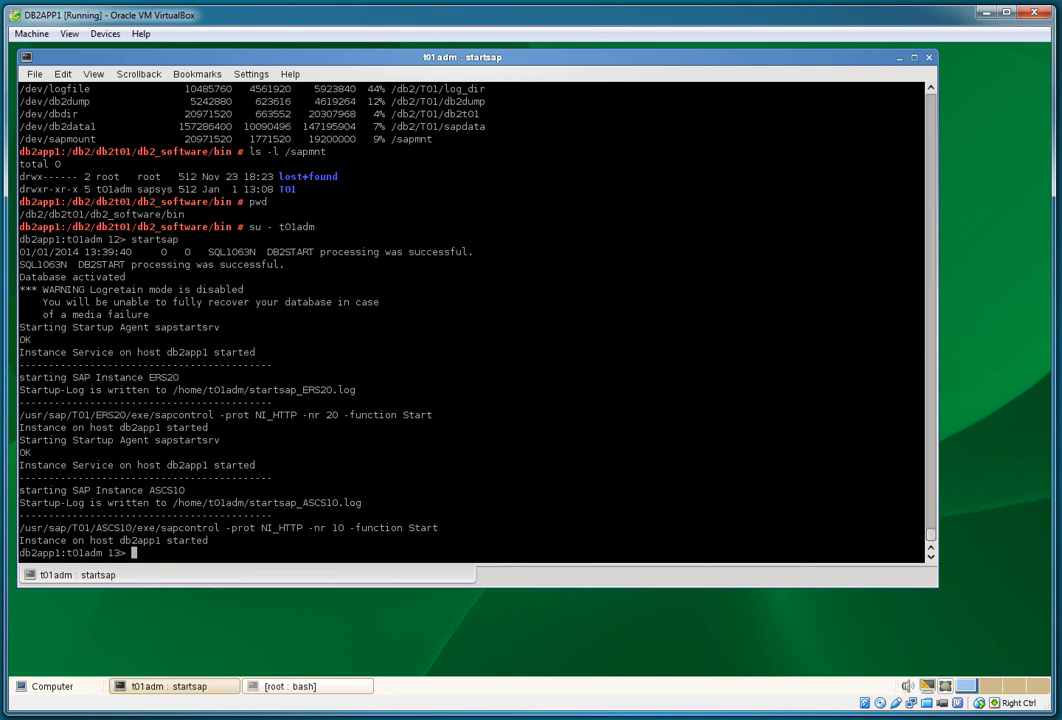
pyautogui.write('df -k')
pyautogui.press('Return')
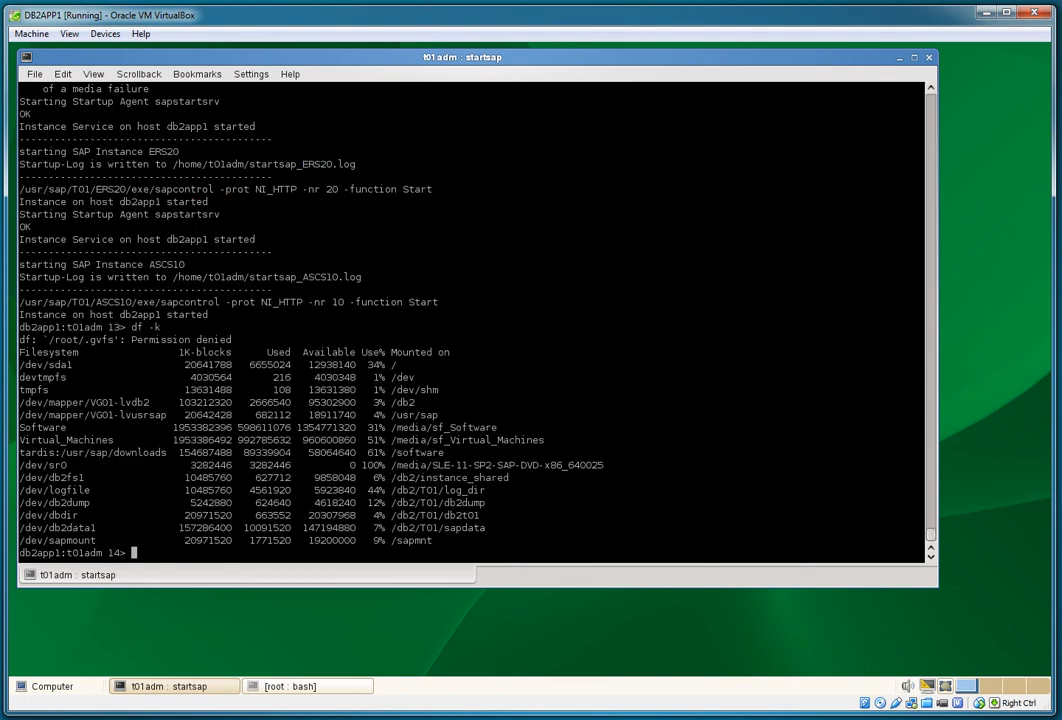
# Step: Confirm ASCS, ERS and DB2 processes with ps -ef|grep, then exit back to root
pyautogui.write('ps -ef|grep ascs')
pyautogui.press('Return')
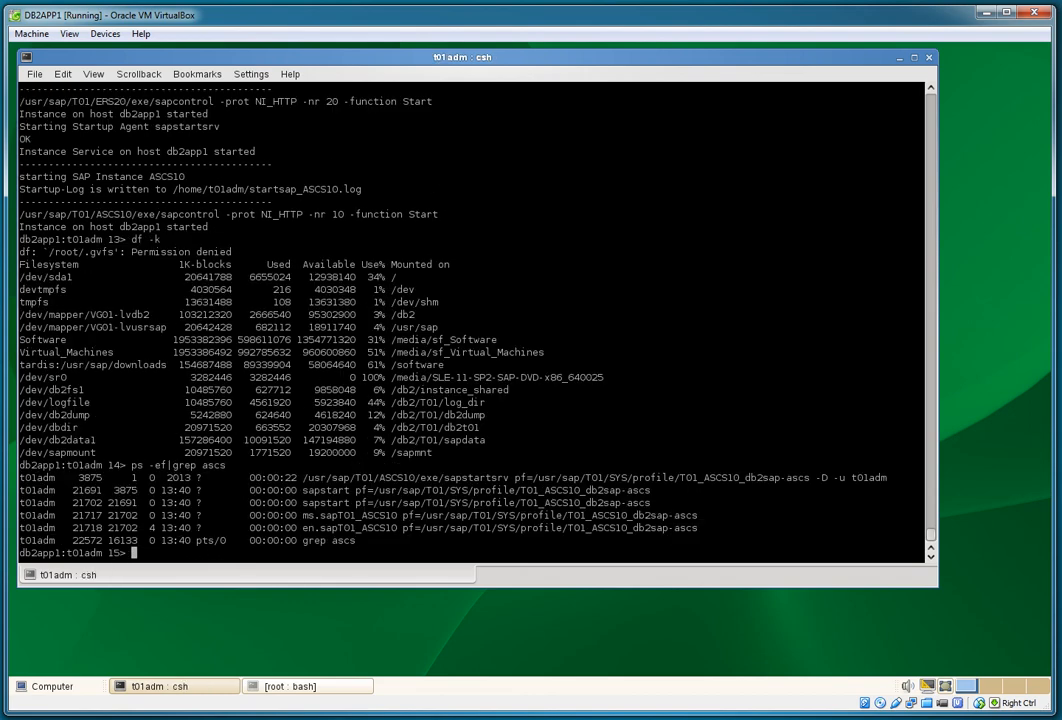
pyautogui.write('ps -ef|grep erp')
pyautogui.press('BackSpace')
pyautogui.write('s')
pyautogui.press('Return')
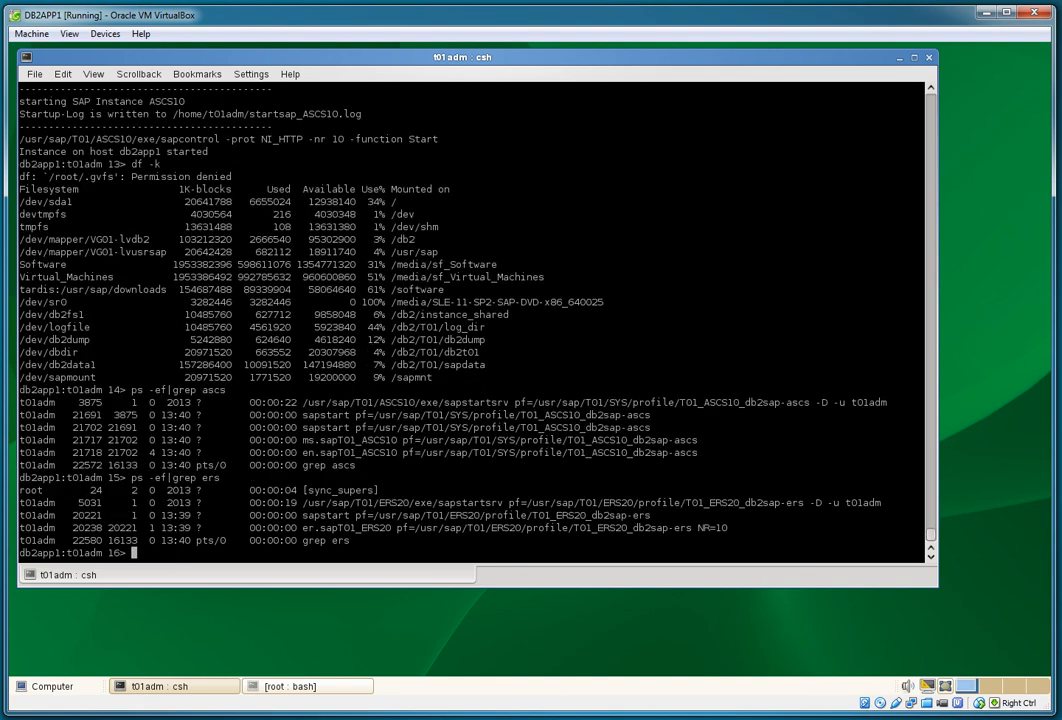
pyautogui.write('ps -ef|grep db')
pyautogui.write('2')
pyautogui.press('Return')
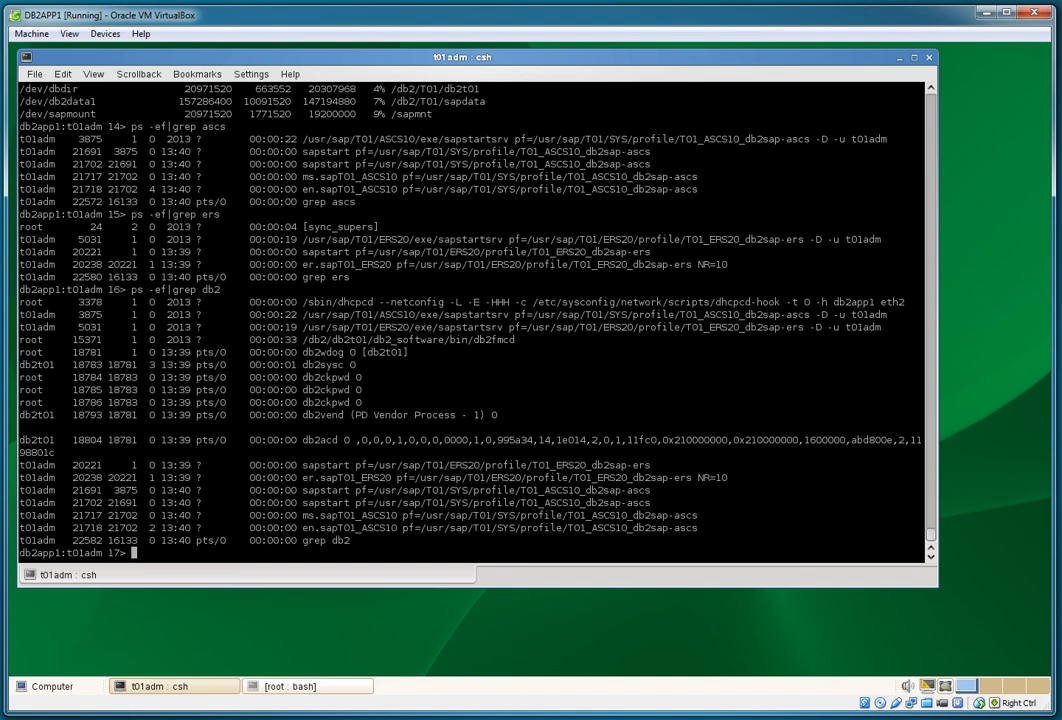
pyautogui.write('exit')
pyautogui.press('Return')
# Step: Change into /software/Software_Prov_Mgr_1.0_SP04 and list its contents
pyautogui.write('c')
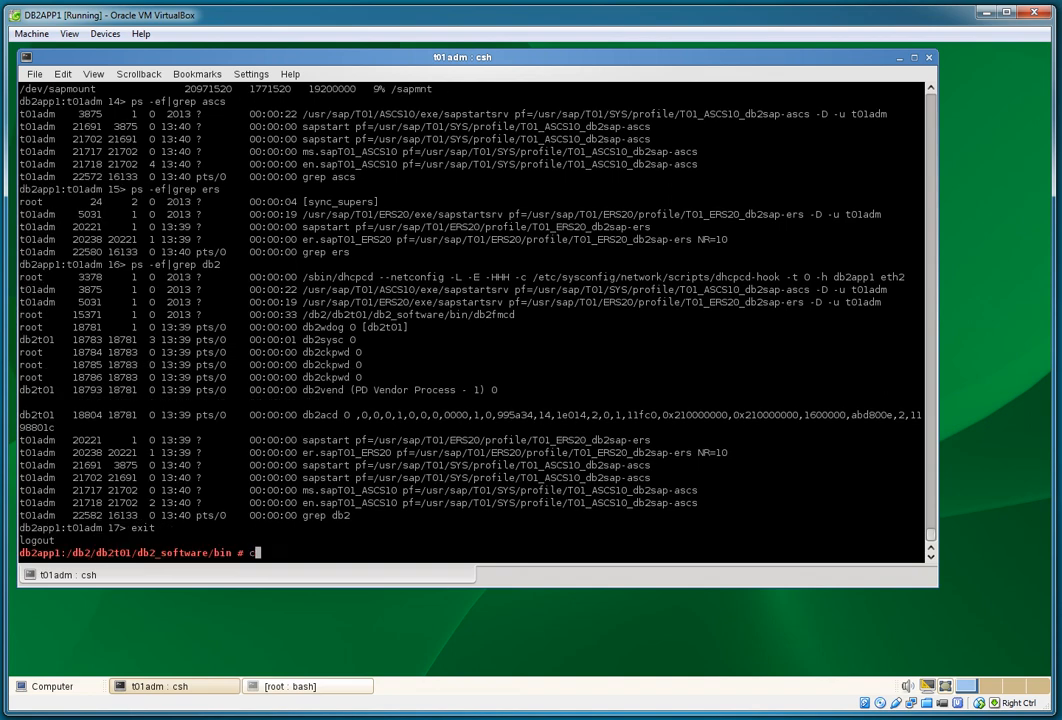
pyautogui.write('d /software')
pyautogui.press('Return')
pyautogui.write('ls -l')
pyautogui.press('Return')
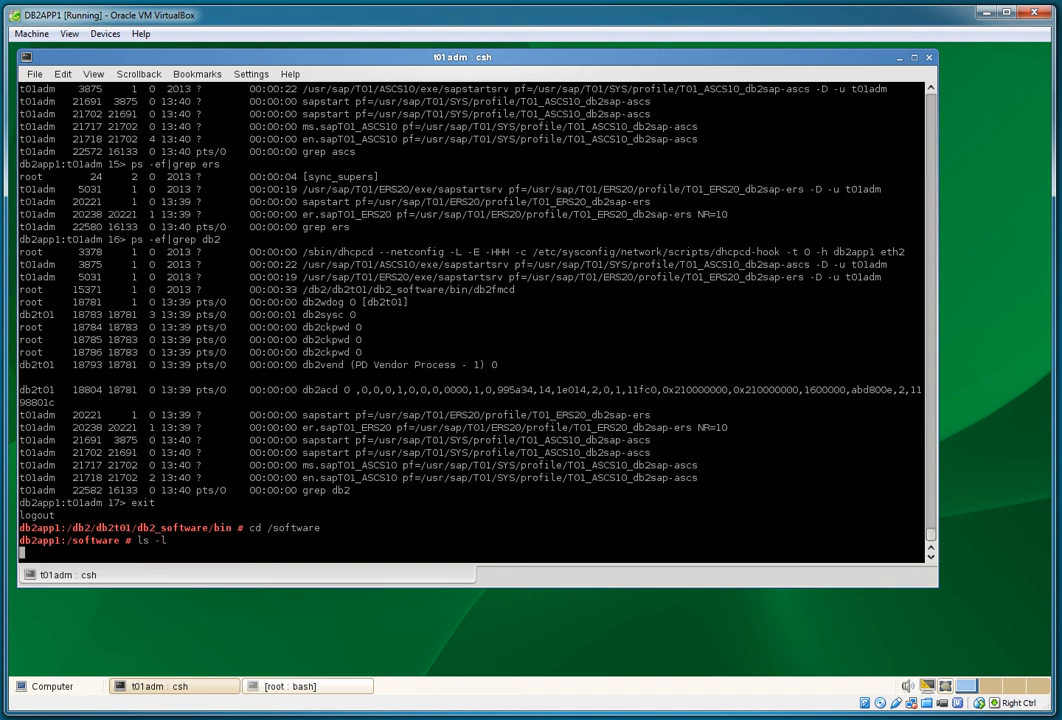
pyautogui.press('BackSpace')
pyautogui.press('BackSpace')
pyautogui.press('BackSpace')
pyautogui.press('BackSpace')
pyautogui.press('BackSpace')
pyautogui.write('cd /')
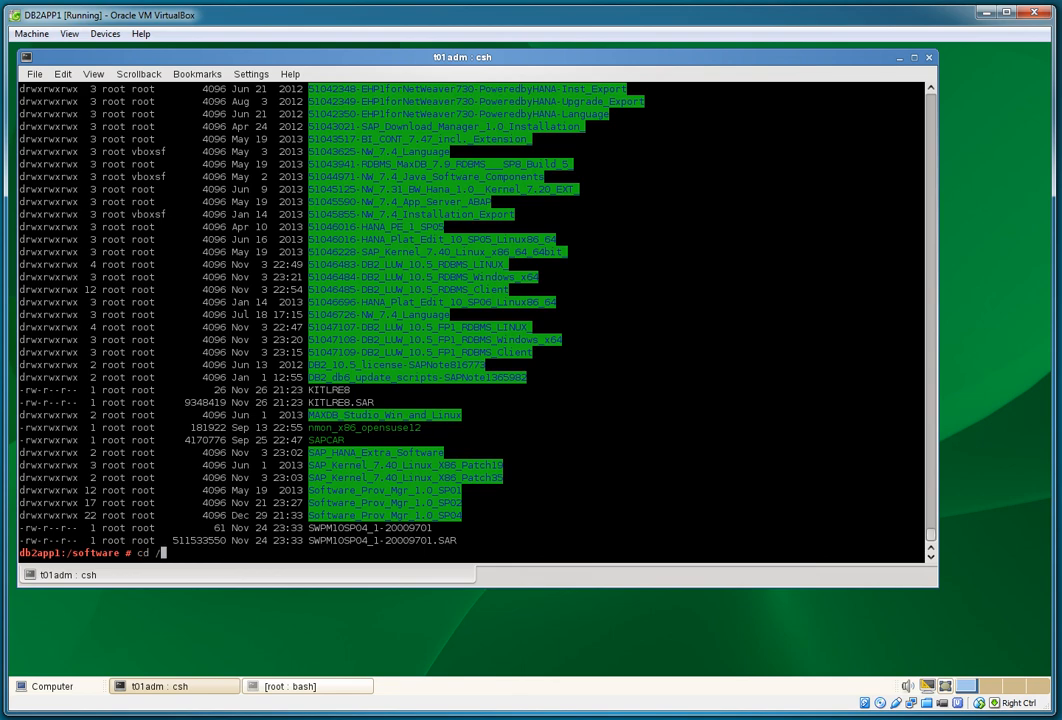
pyautogui.press('BackSpace')
pyautogui.doubleClick(385, 514)
pyautogui.write('Software_Prov_Mgr_1.0_SP04')
pyautogui.press('Return')
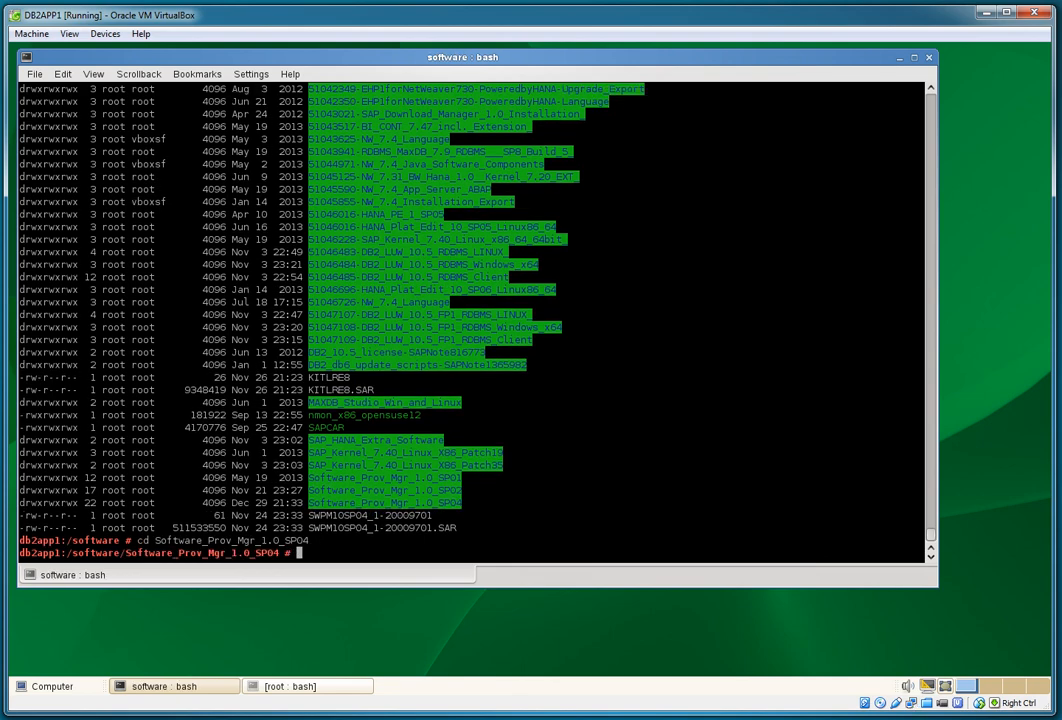
pyautogui.write('ls -l')
pyautogui.press('Return')
# Step: Export SAPINST_USE_HOSTNAME=db2sap-app1 and launch ./sapinst
pyautogui.write('./sapint')
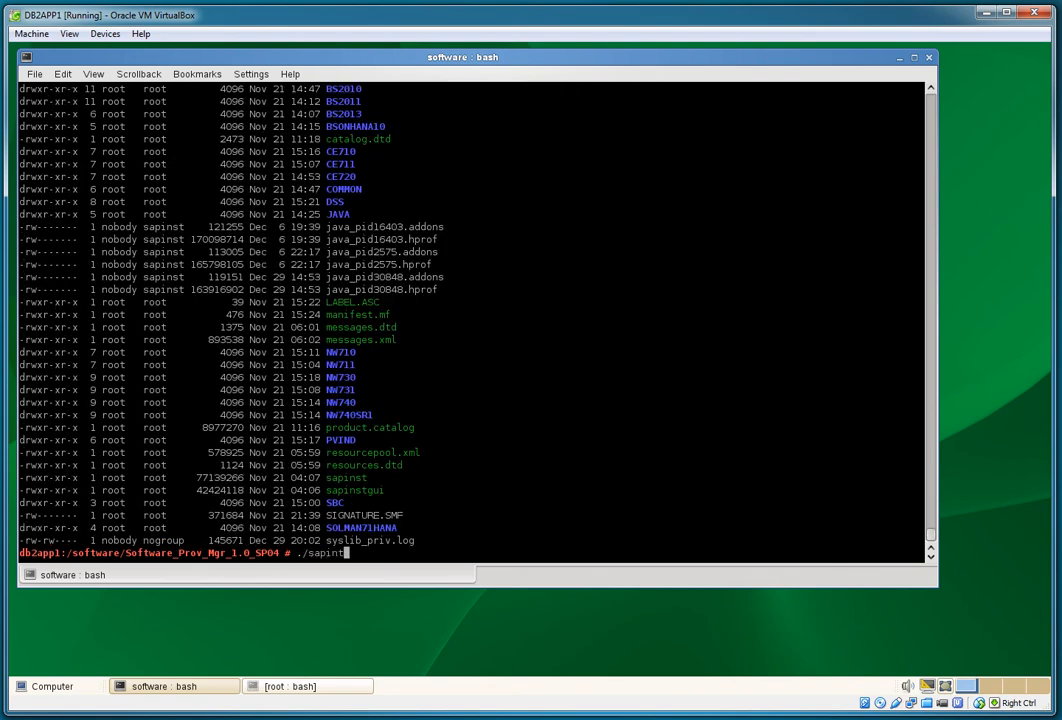
pyautogui.press('BackSpace')
pyautogui.press('BackSpace')
pyautogui.press('BackSpace')
pyautogui.press('BackSpace')
pyautogui.press('BackSpace')
pyautogui.press('BackSpace')
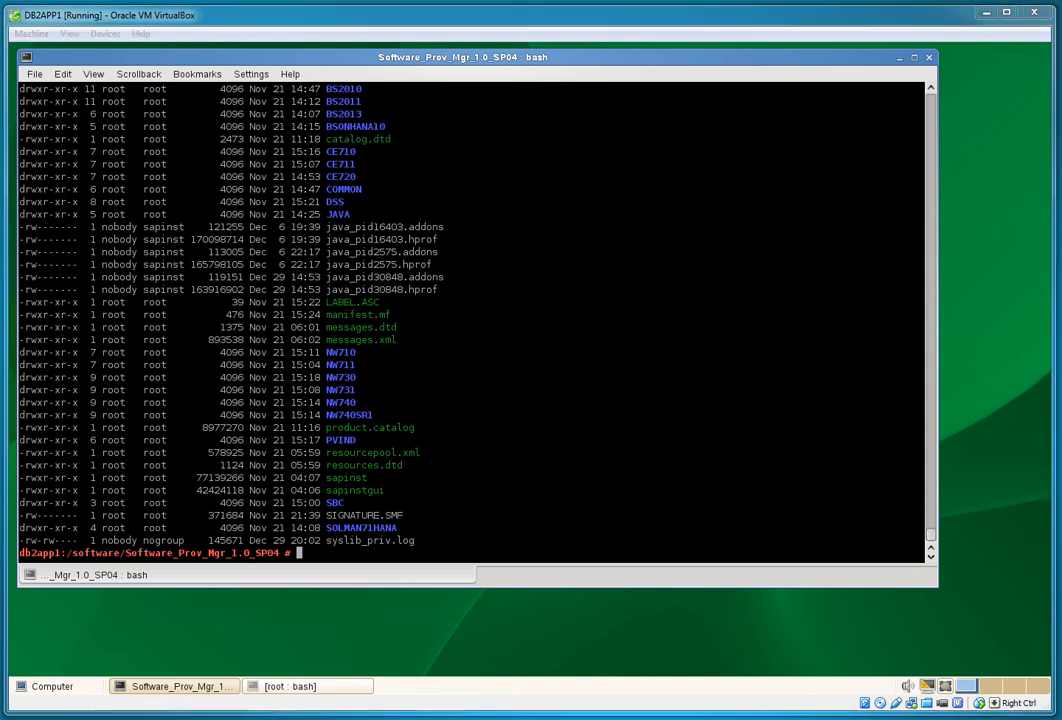
pyautogui.rightClick(644, 430)
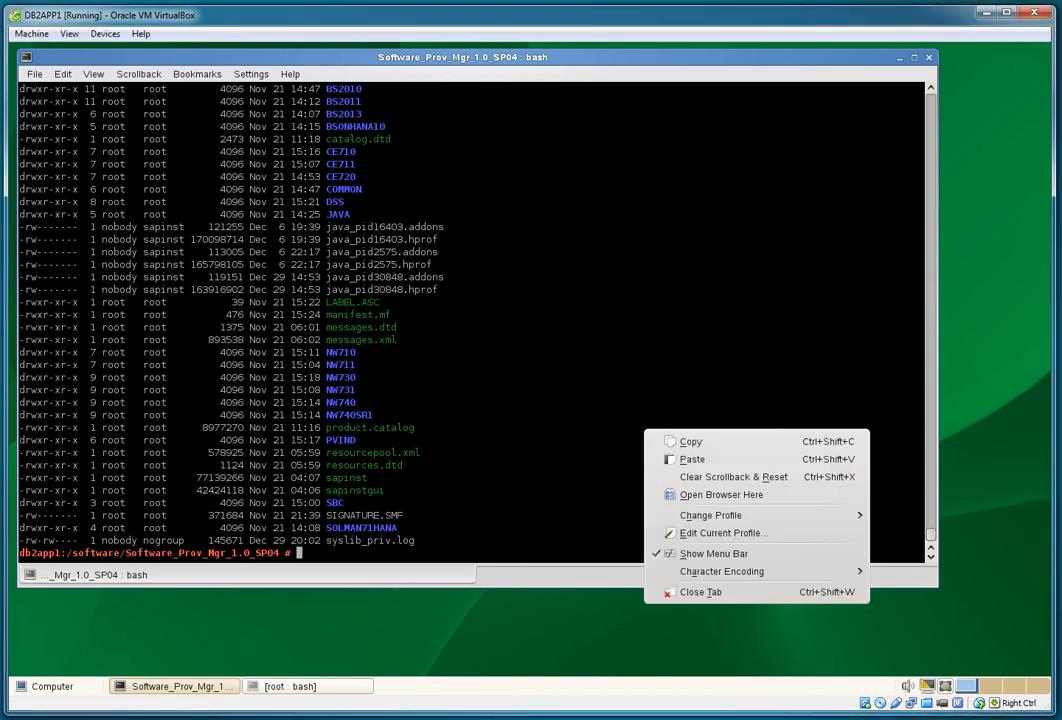
pyautogui.click(680, 460)
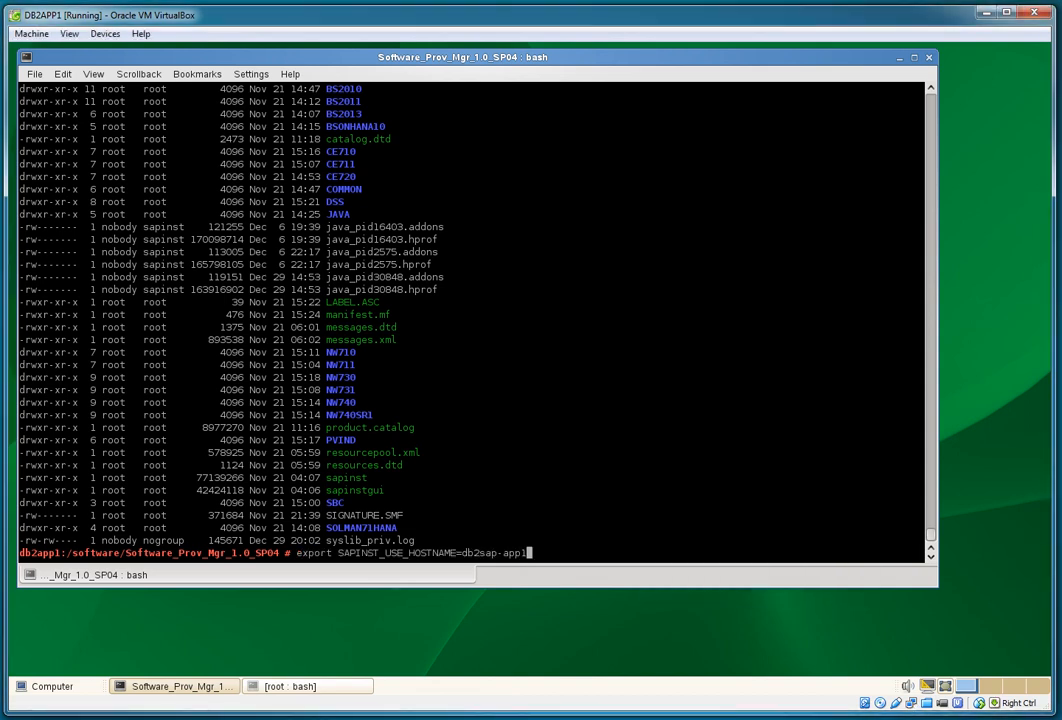
pyautogui.press('Return')
pyautogui.write('./sapinst')
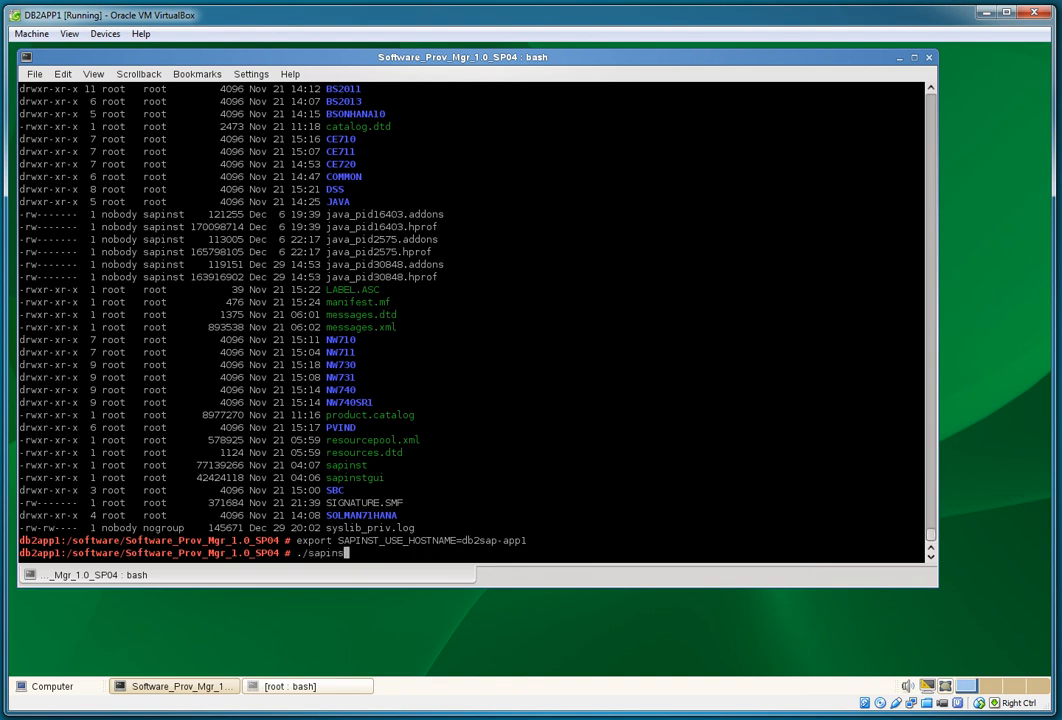
pyautogui.press('Return')
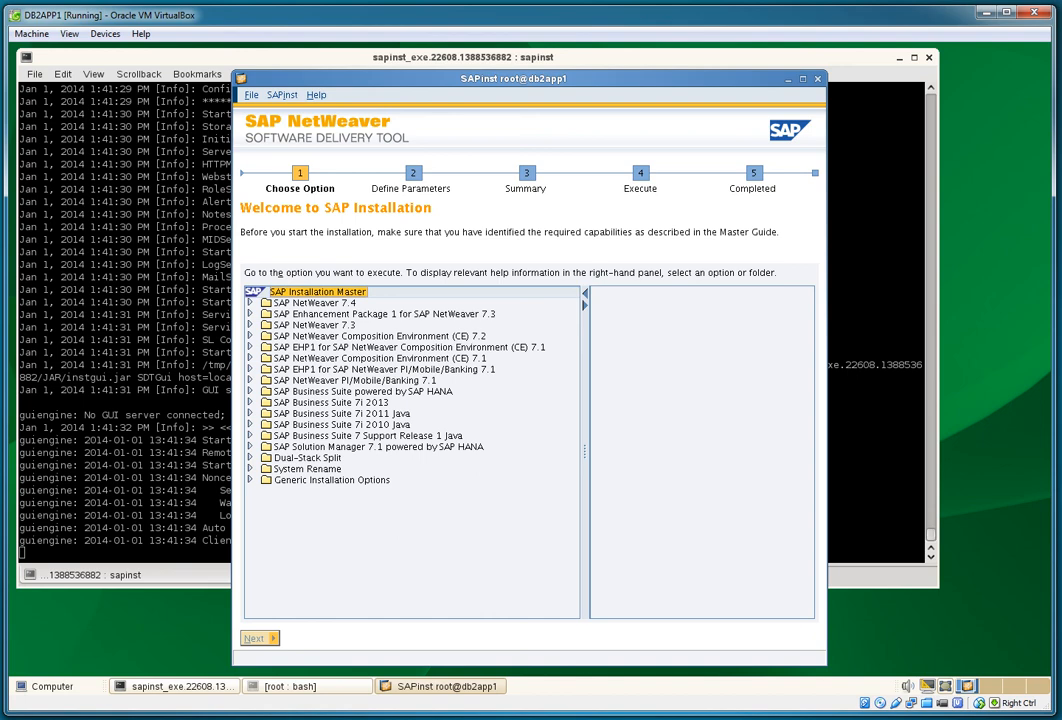
# Step: Under NetWeaver 7.4 > IBM DB2 > ABAP > High-Availability System, proceed with Primary Application Server Instance
pyautogui.click(250, 302)
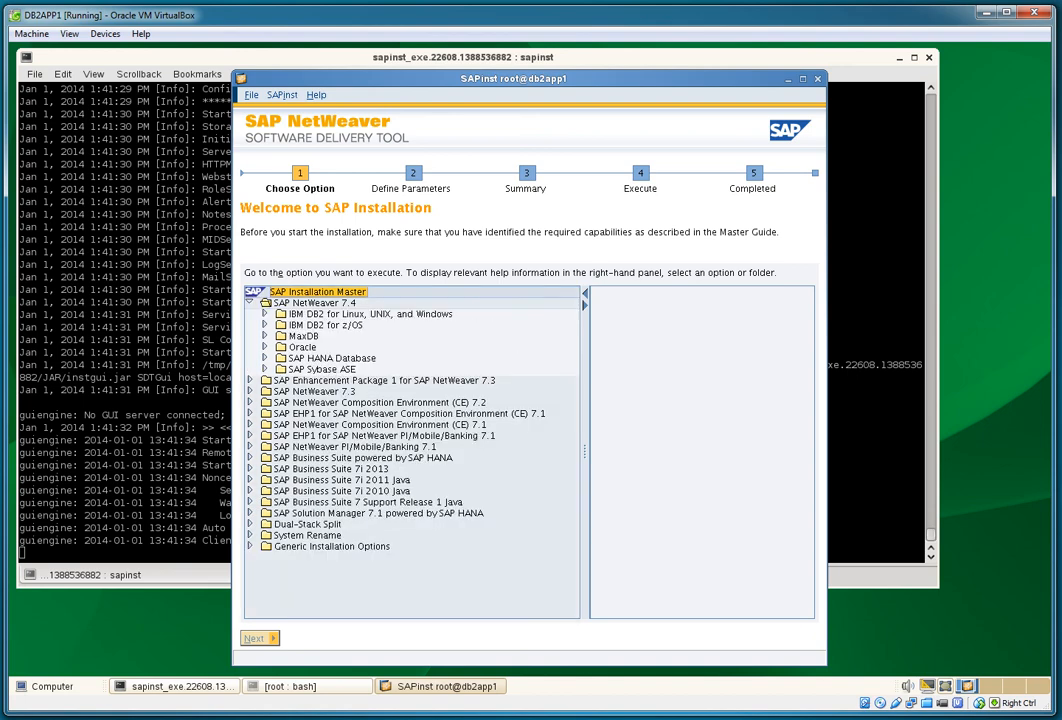
pyautogui.click(264, 314)
pyautogui.click(279, 336)
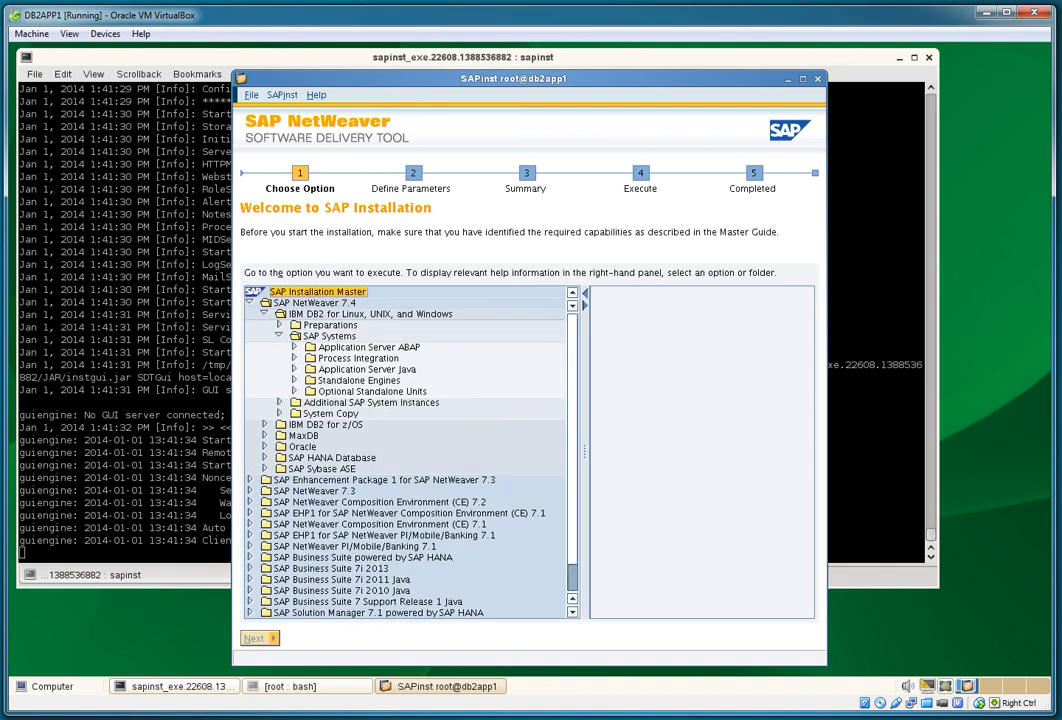
pyautogui.click(294, 347)
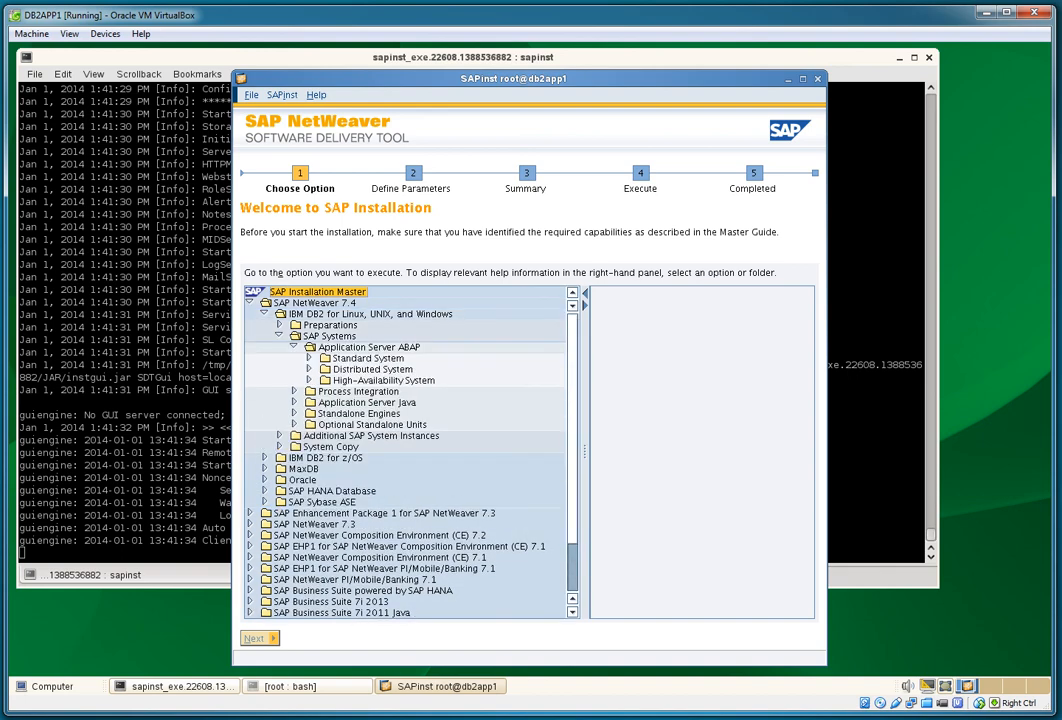
pyautogui.click(309, 380)
pyautogui.click(422, 425)
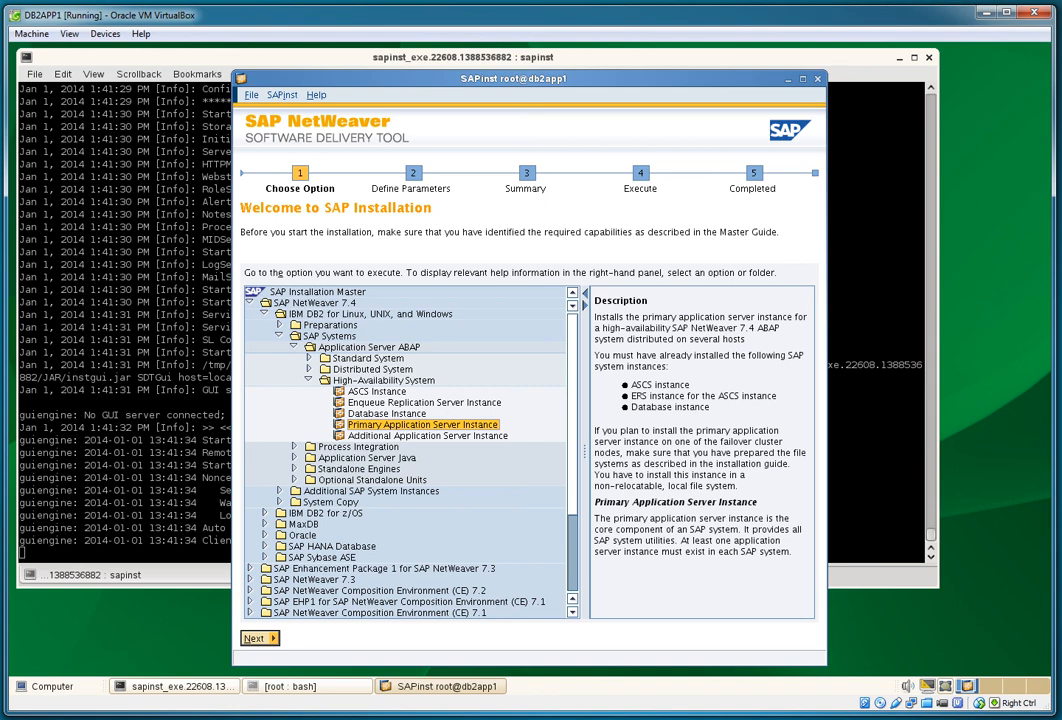
pyautogui.click(259, 638)
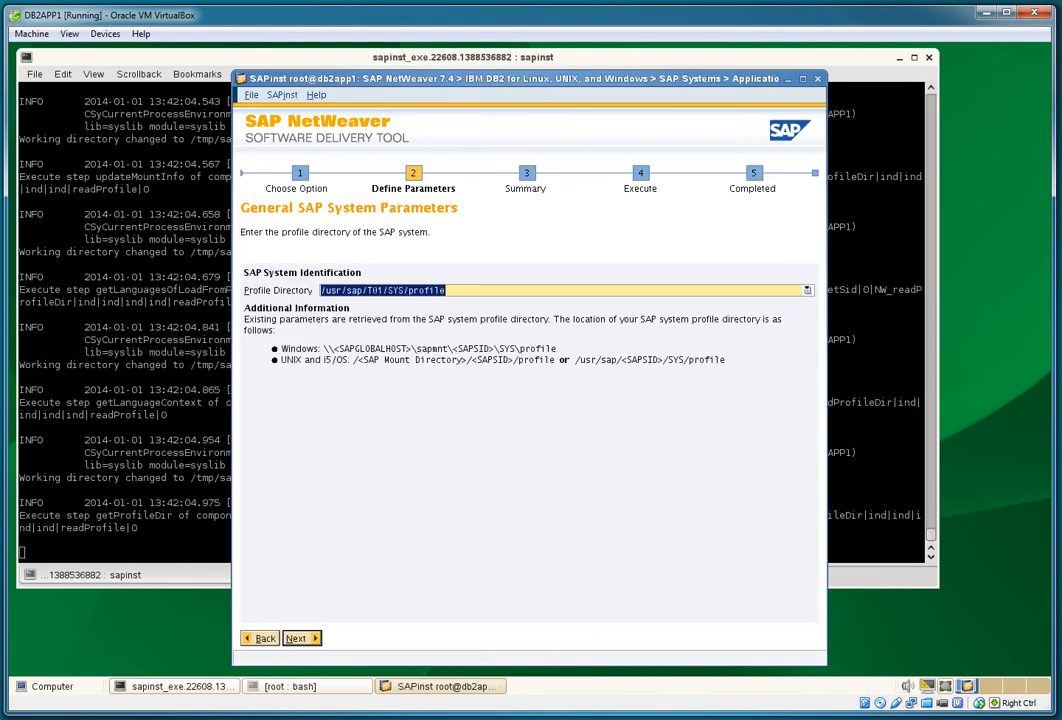
# Step: Accept profile directory /usr/sap/T01/SYS/profile, then enter and confirm the master password for all users
pyautogui.press('Return')
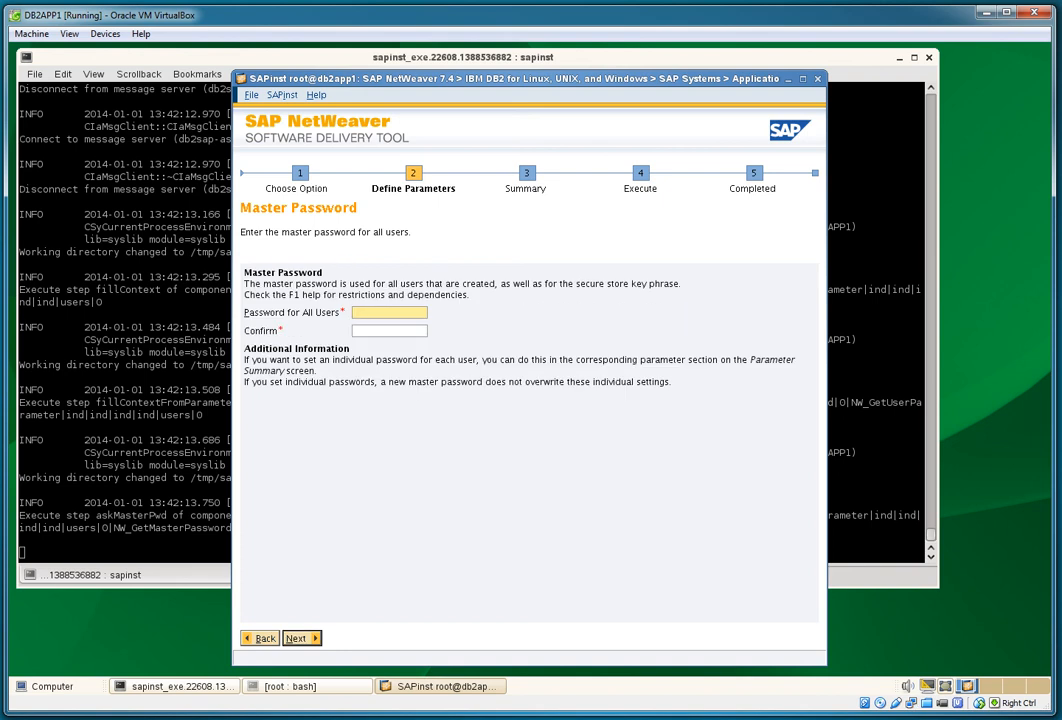
pyautogui.write('**********')
pyautogui.press('Tab')
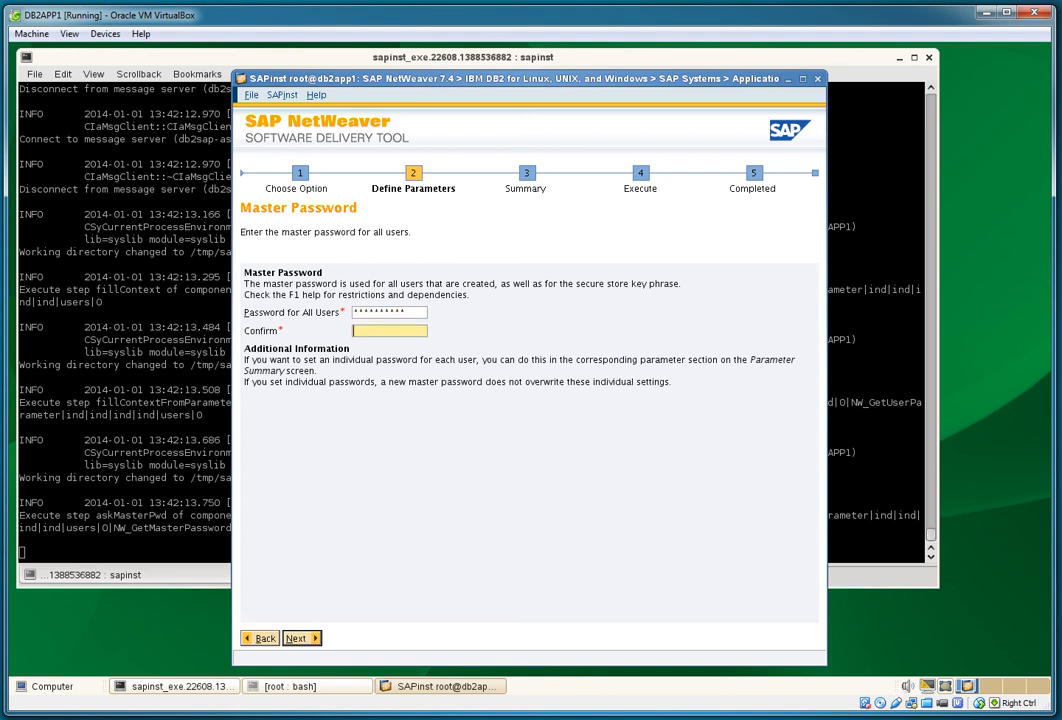
pyautogui.write('**********')
pyautogui.press('Return')
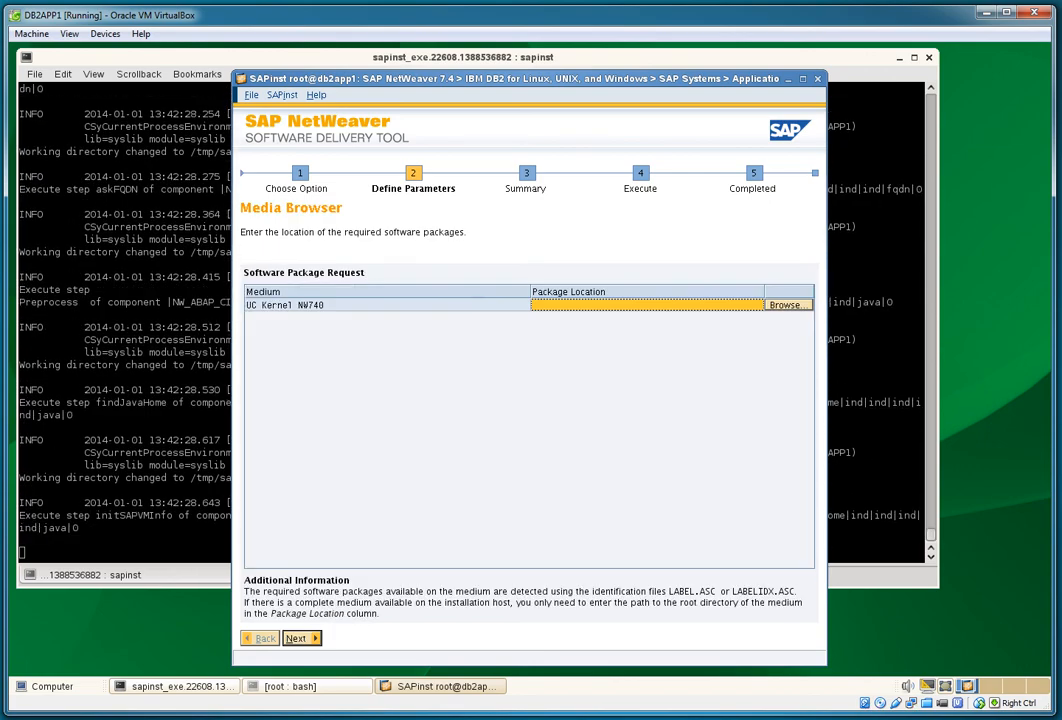
# Step: Set the UC Kernel NW740 location to the 51046228 SAP Kernel 7.40 Linux folder under /software
pyautogui.click(789, 305)
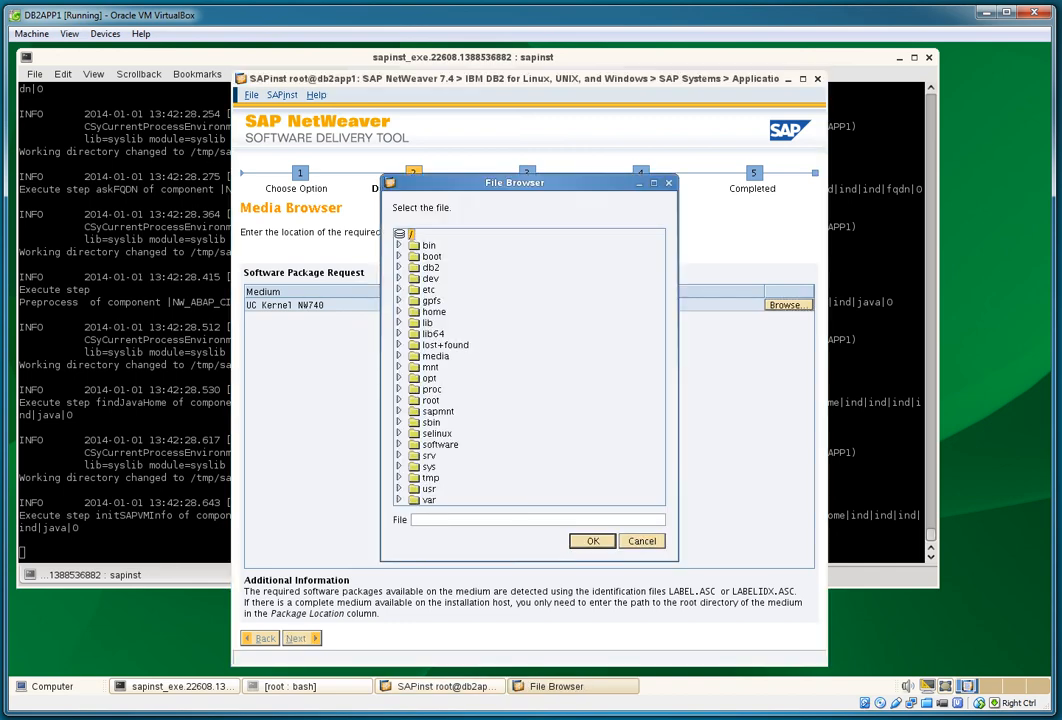
pyautogui.click(399, 444)
pyautogui.scroll(-5, 530, 400)
pyautogui.scroll(-4, 530, 366)
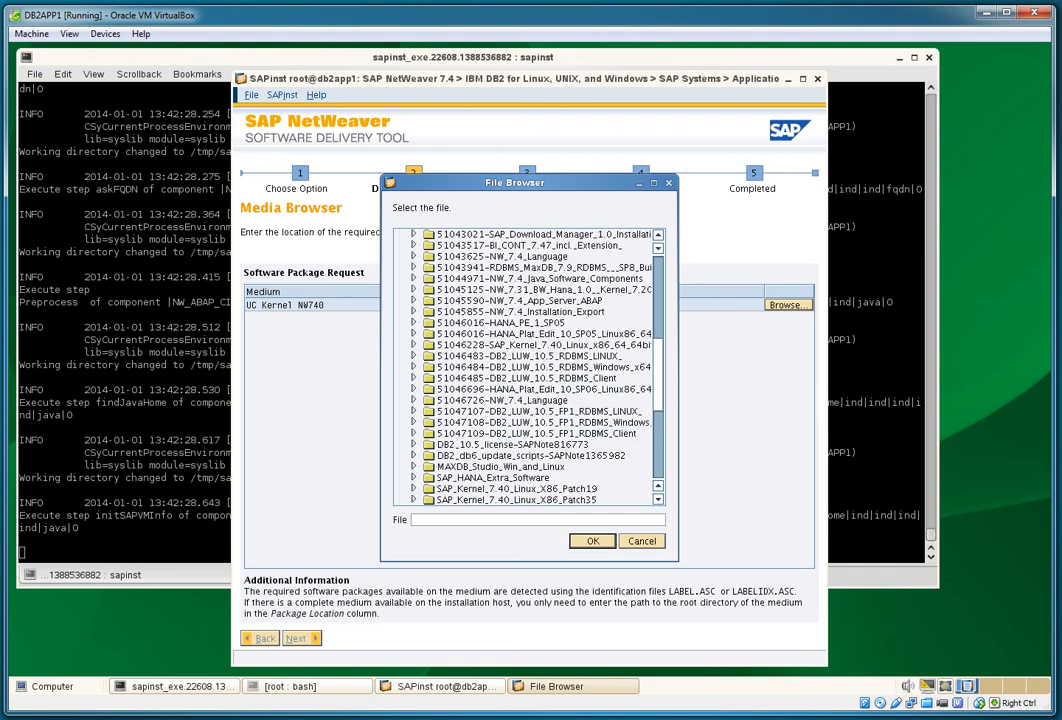
pyautogui.click(543, 345)
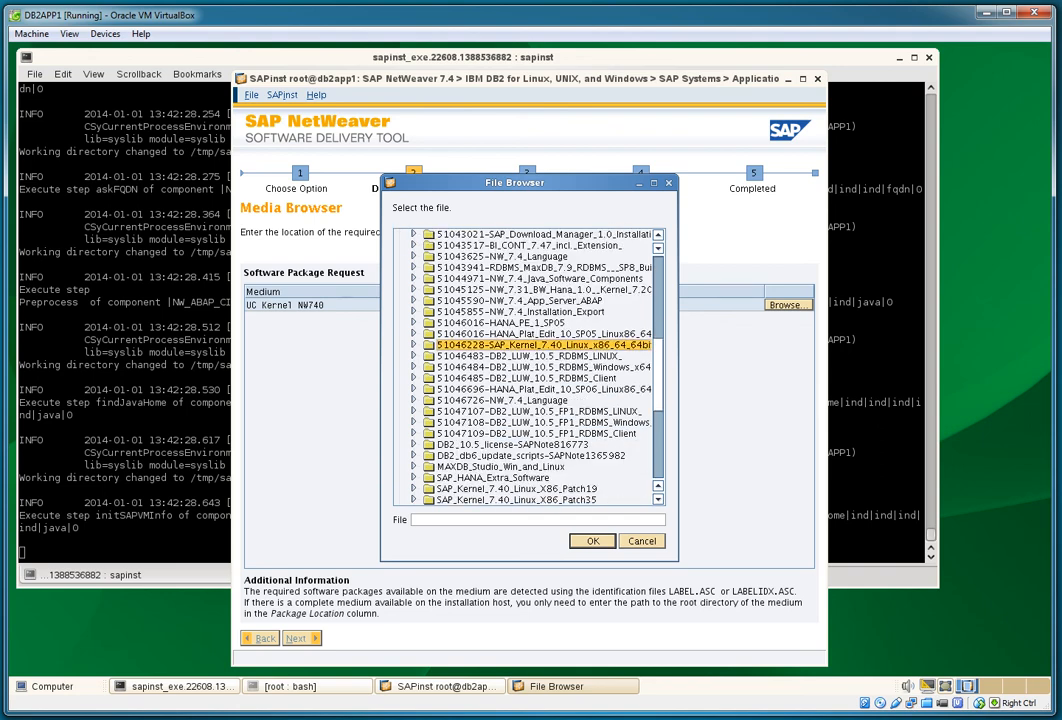
pyautogui.click(592, 541)
pyautogui.click(301, 638)
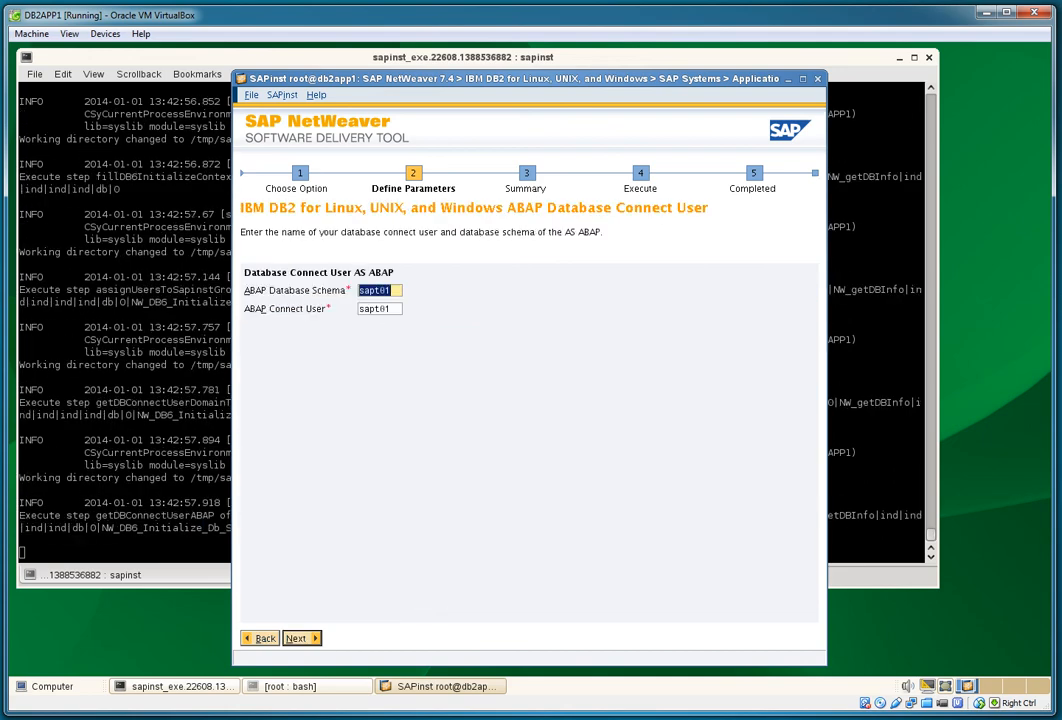
# Step: Keep schema sapt01, then enter the SAP admin, database admin and ABAP connect user passwords
pyautogui.press('Return')
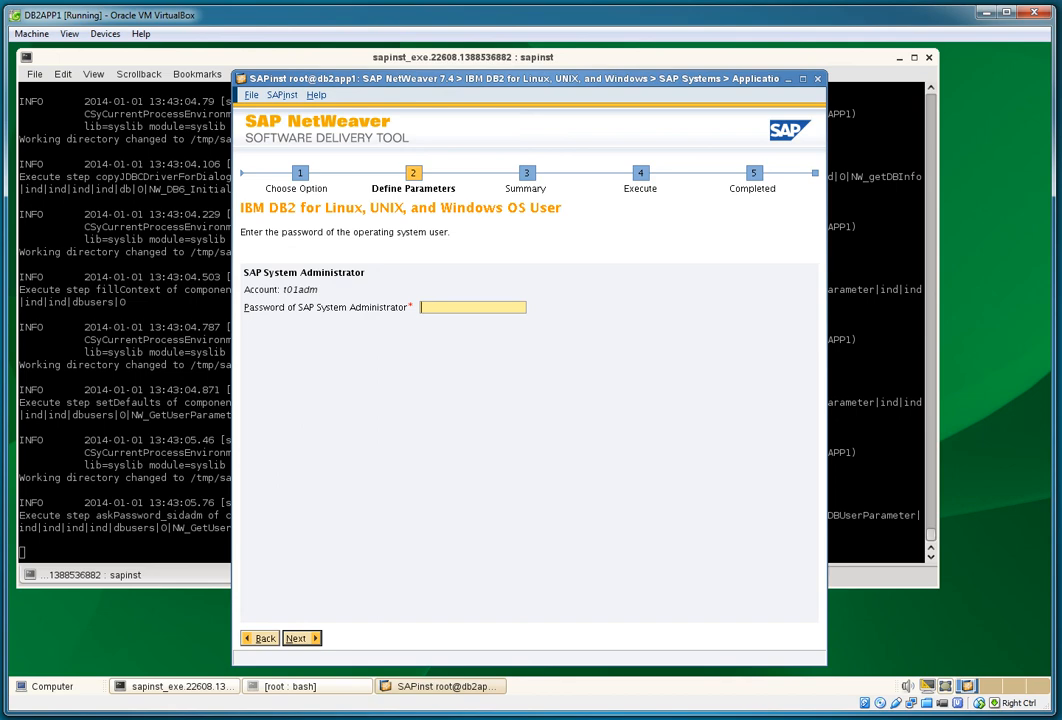
pyautogui.write('**********')
pyautogui.press('Return')
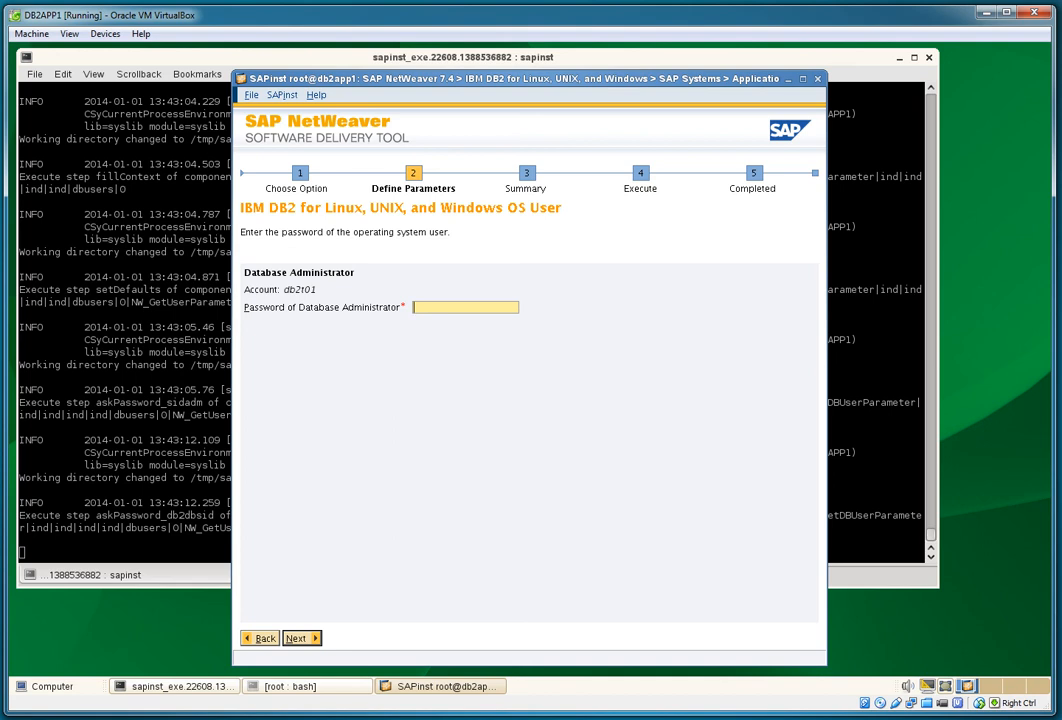
pyautogui.write('**********')
pyautogui.press('Return')
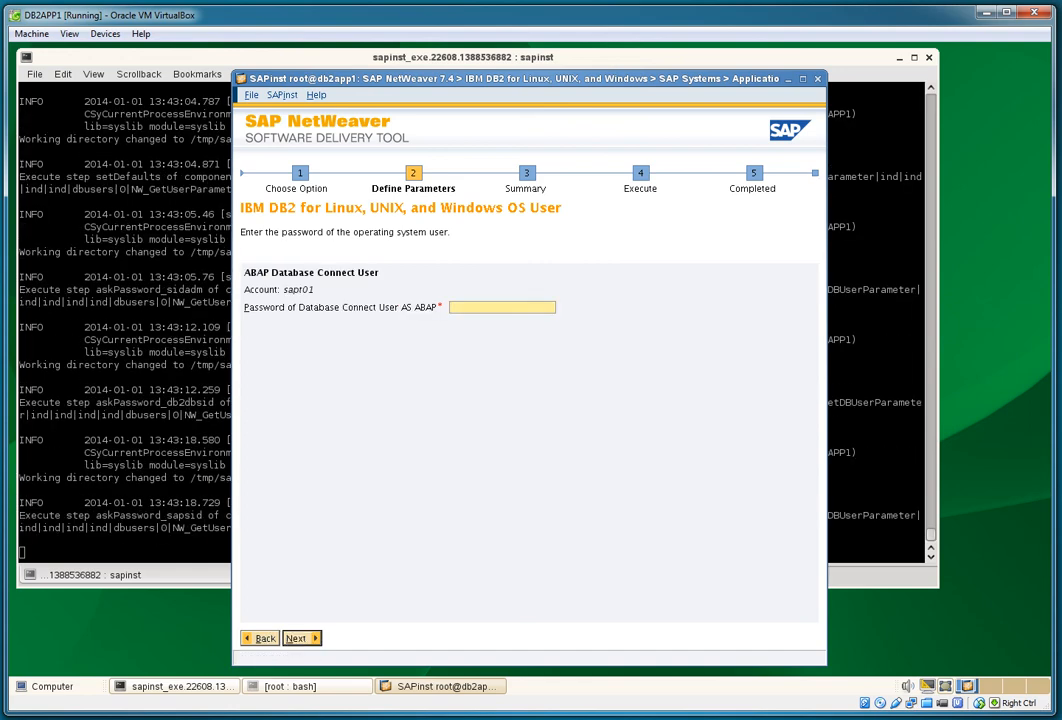
pyautogui.write('**********')
pyautogui.press('Return')
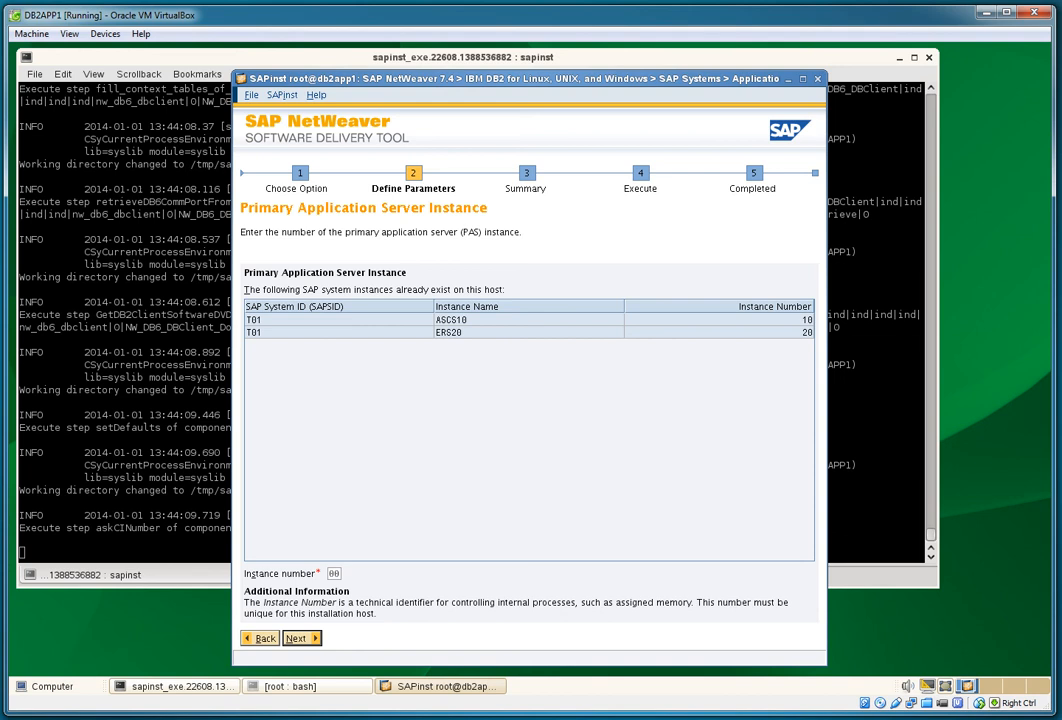
# Step: Select the proposed PAS instance number 00 for replacement
pyautogui.doubleClick(334, 574)
# Step: Set PAS instance number 30, then accept default ports 3610/3910, ICM password and DDIC settings
pyautogui.write('30')
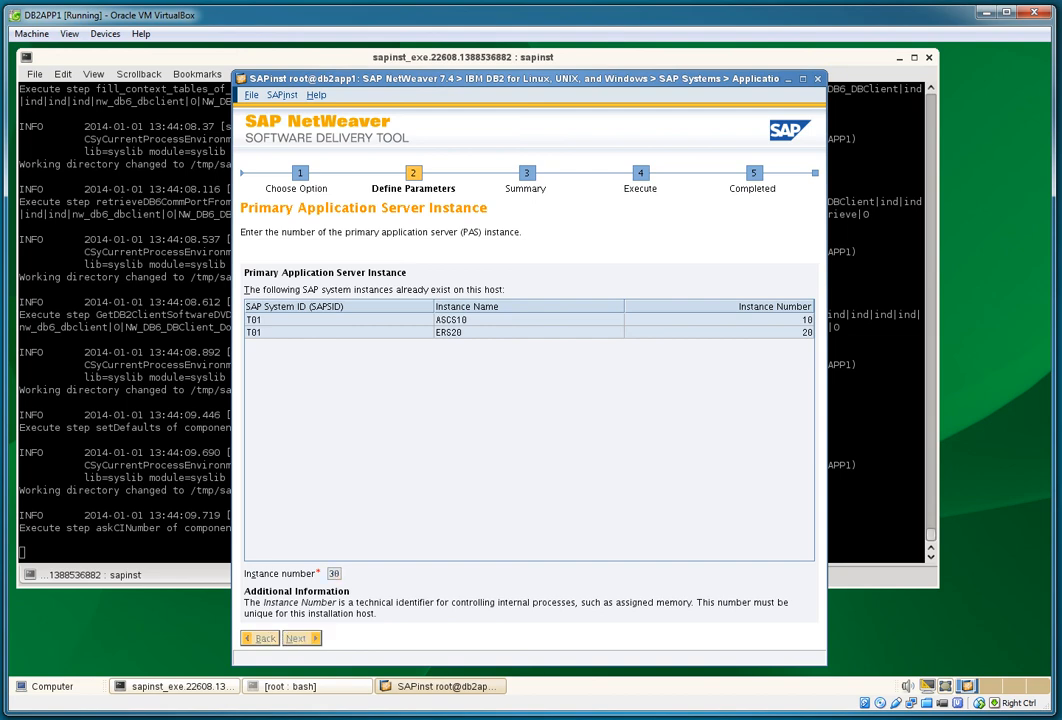
pyautogui.hotkey('alt', 'n')
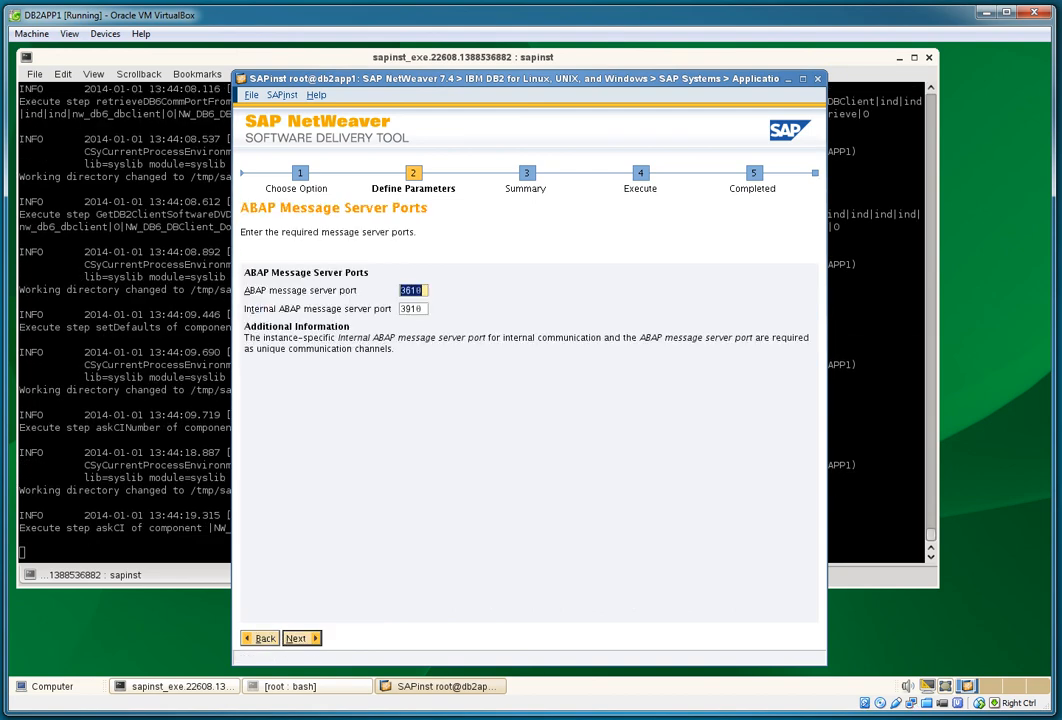
pyautogui.hotkey('alt', 'n')
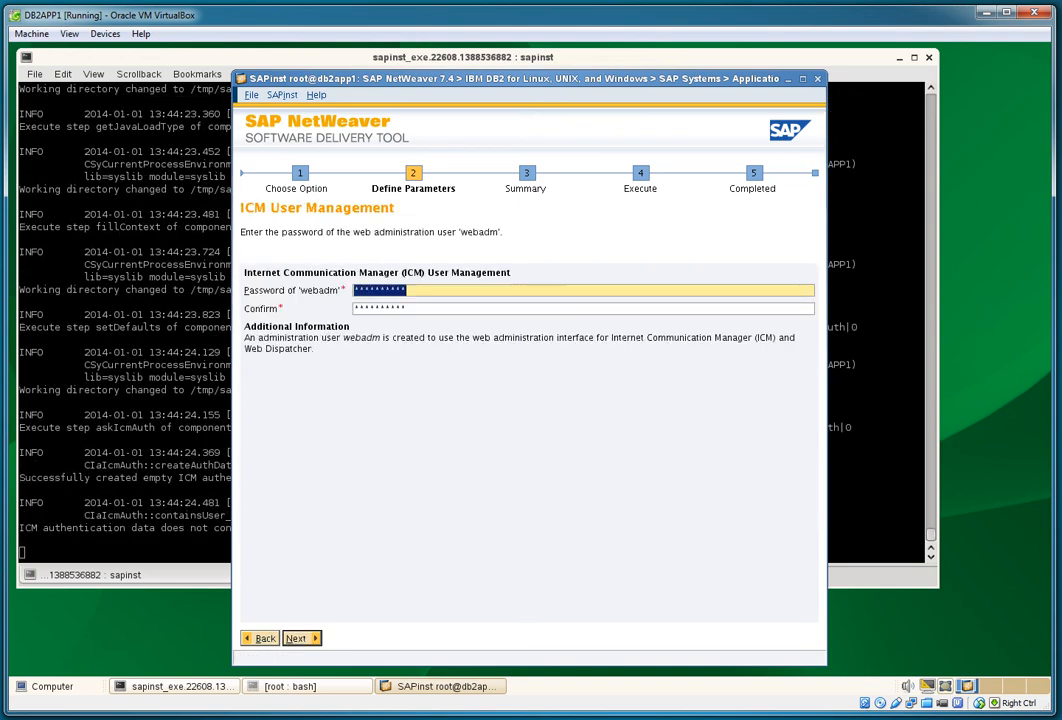
pyautogui.hotkey('alt', 'n')
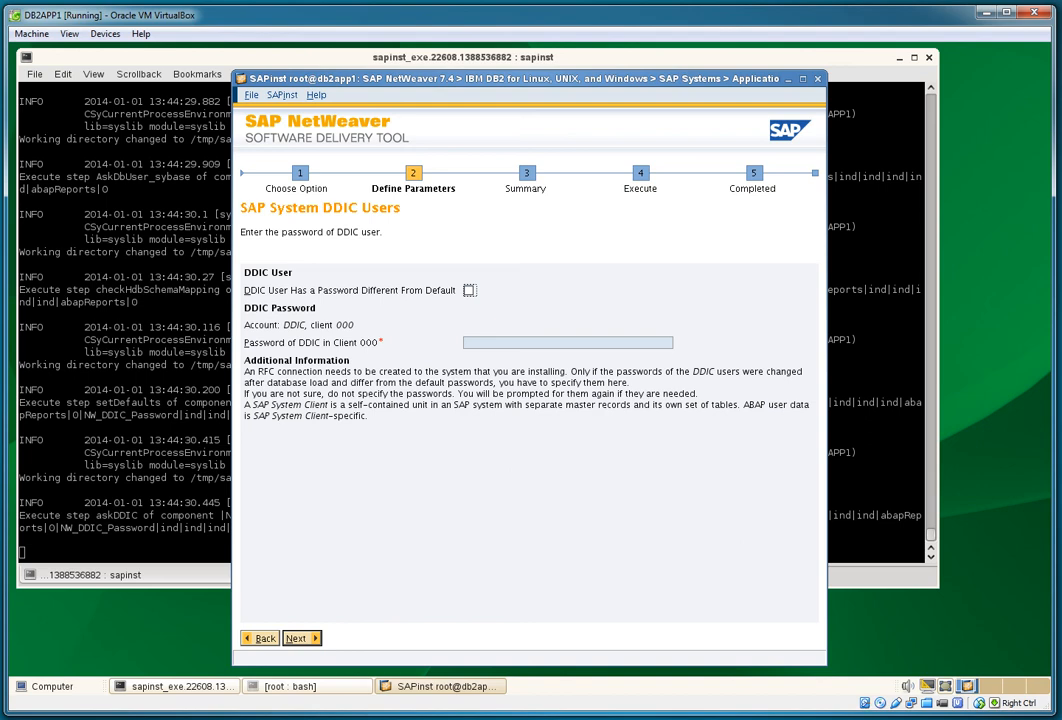
pyautogui.press('Return')
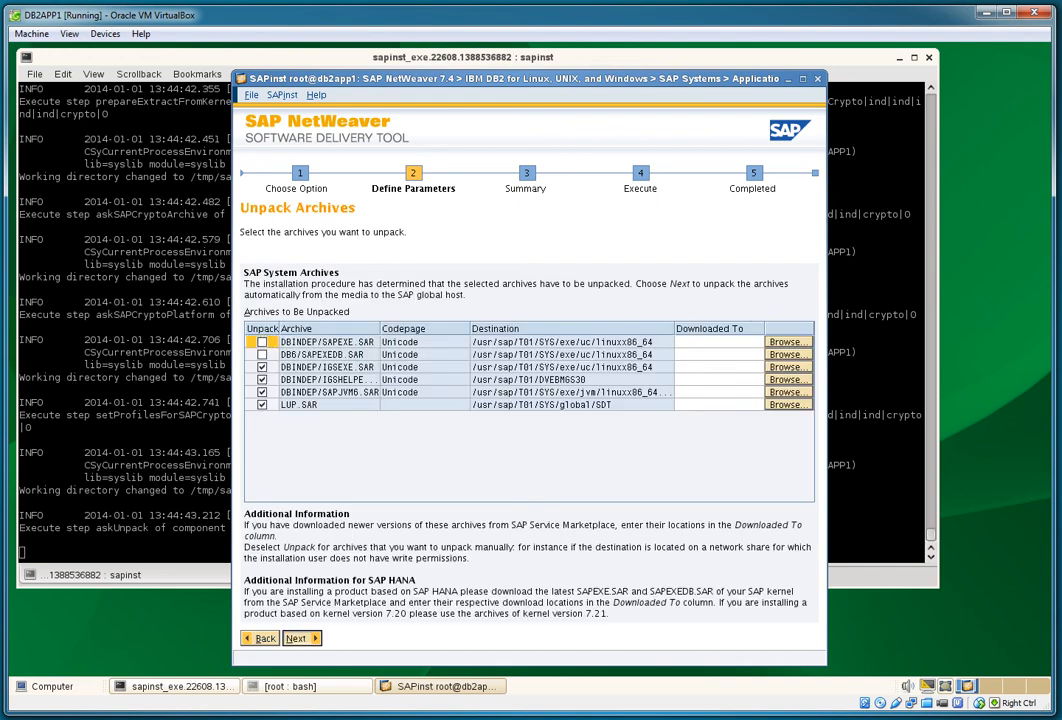
# Step: Accept the archives to unpack and enter SDA as the Diagnostics Agent system ID
pyautogui.press('Return')
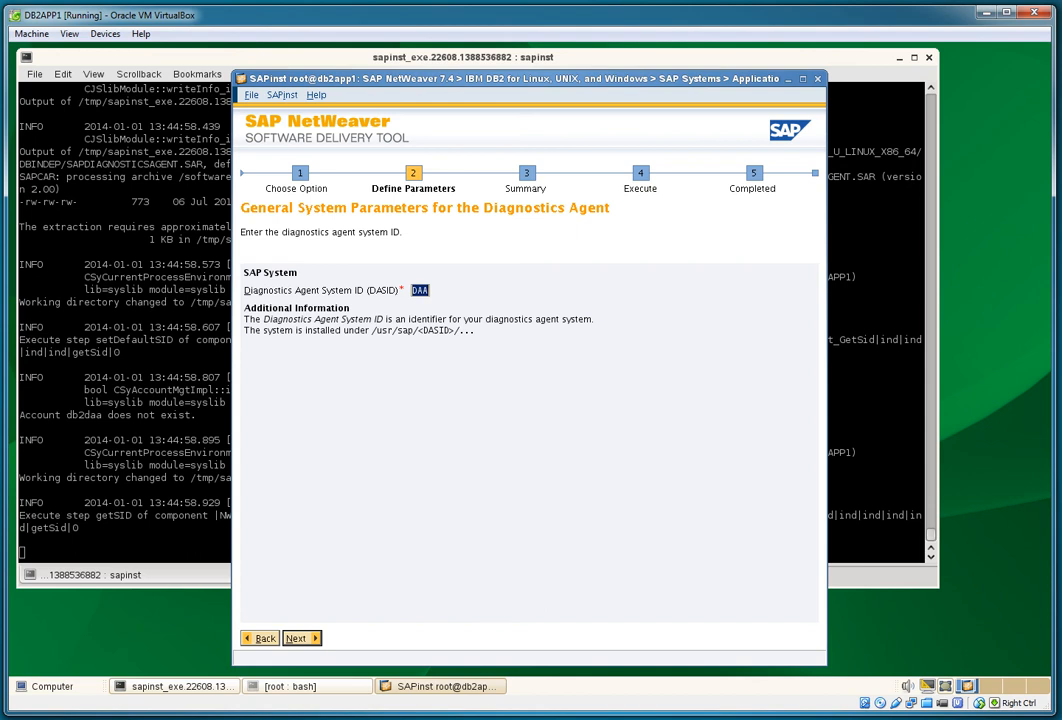
pyautogui.write('SDA')
pyautogui.press('Return')
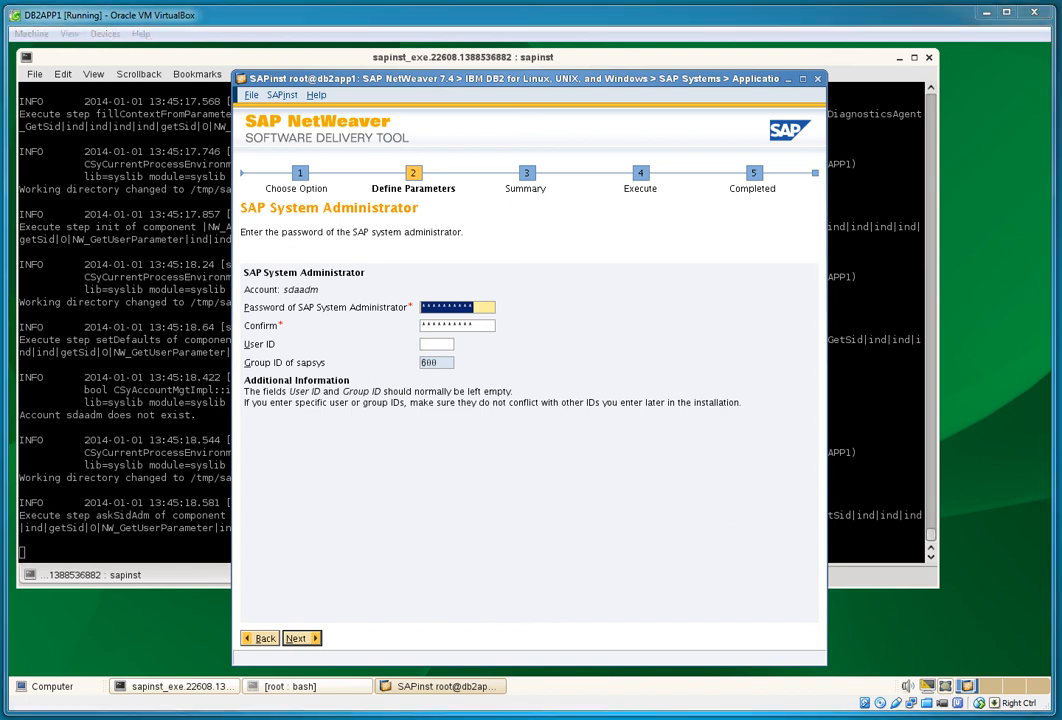
# Step: Give the Diagnostics Agent administrator sdaadm user ID 599 and continue
pyautogui.click(437, 344)
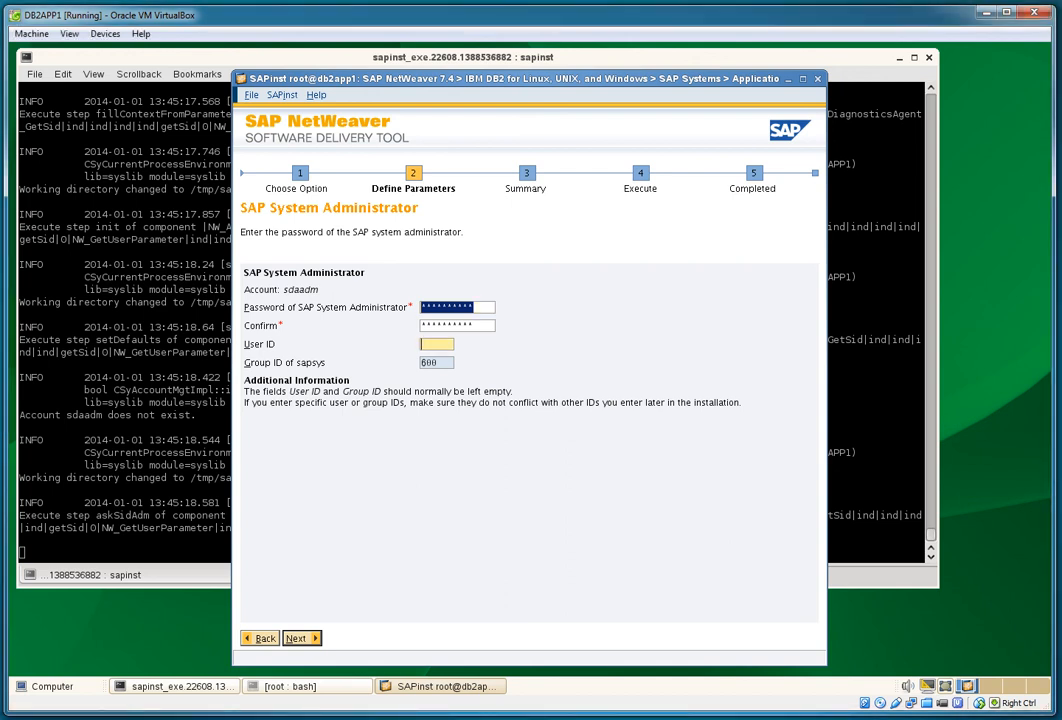
pyautogui.write('599')
pyautogui.click(302, 638)
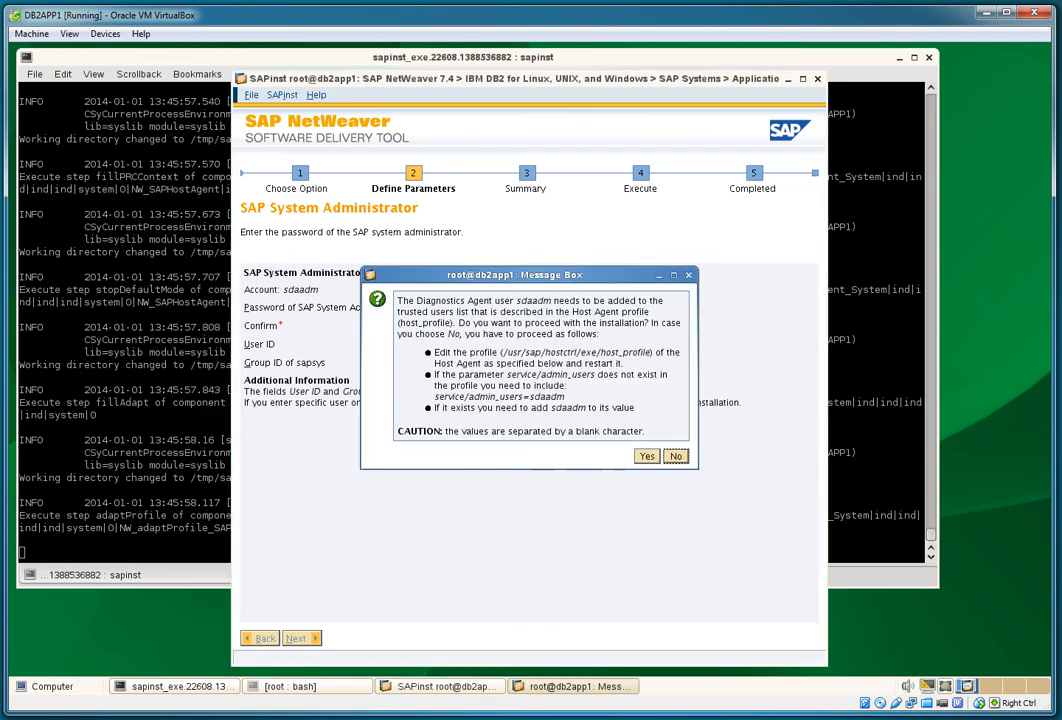
# Step: Add sdaadm to trusted users, keep instance 98, skip SLD, and unpack SAPEXE, SAPDIAGNOSTICSAGENT, SAPJVM6
pyautogui.press('Return')
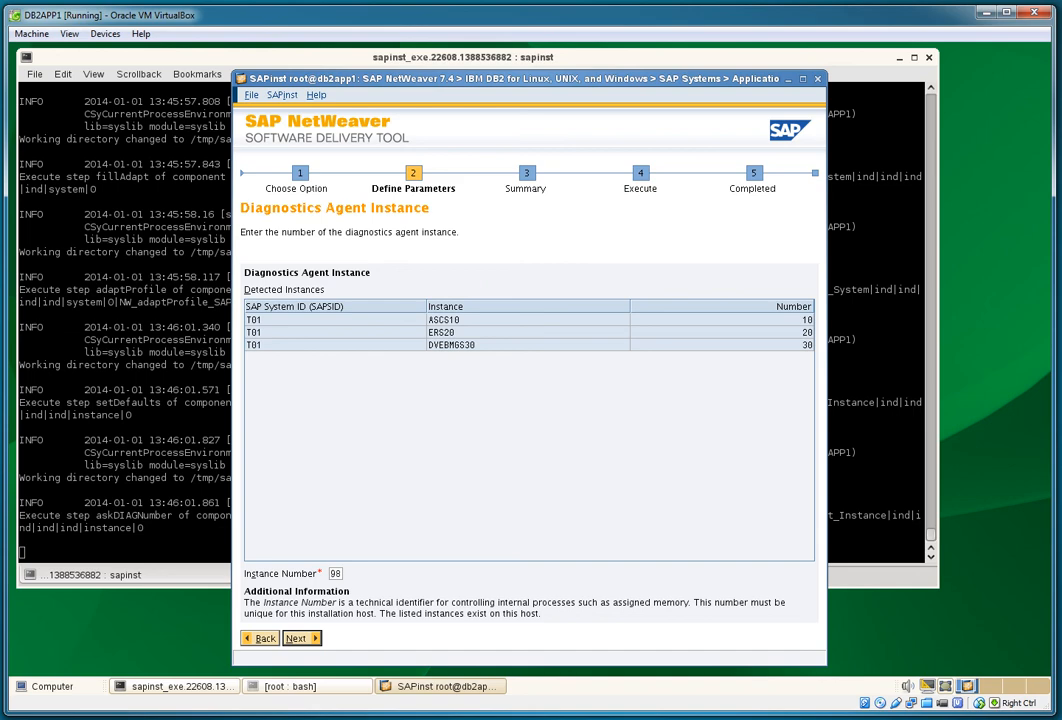
pyautogui.press('Return')
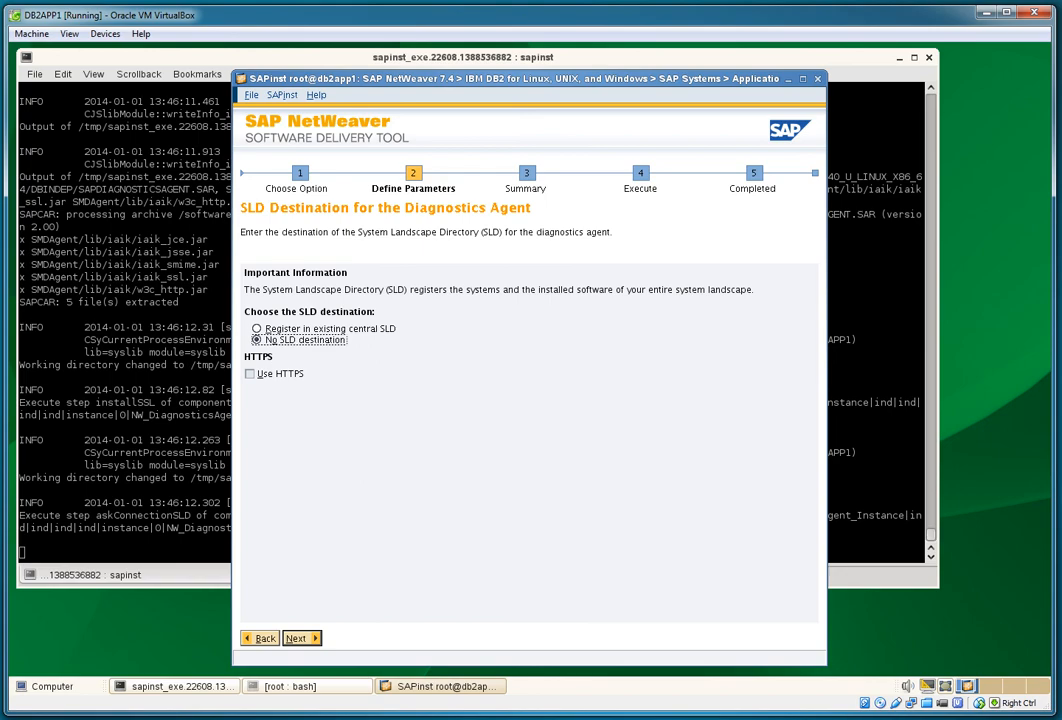
pyautogui.press('Return')
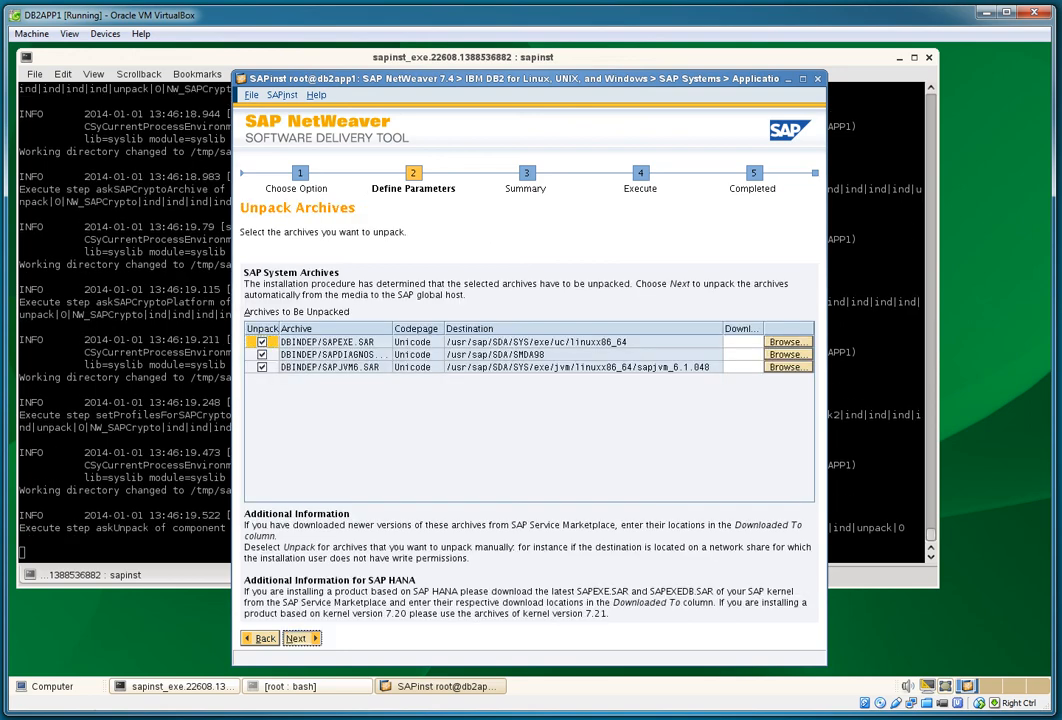
pyautogui.press('Return')
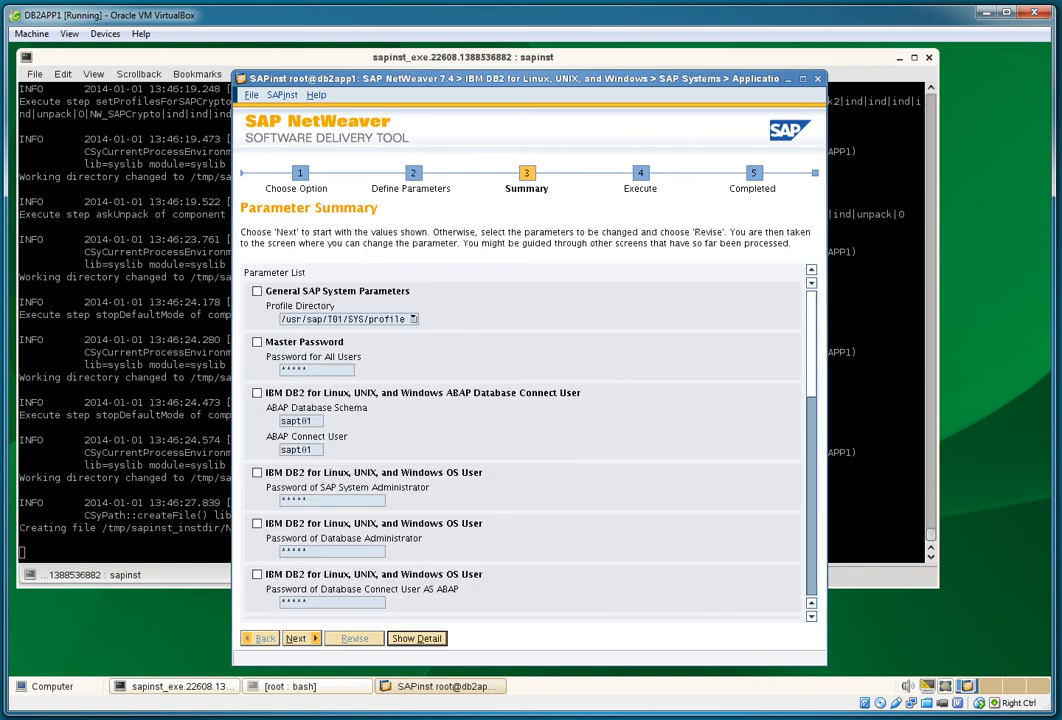
# Step: Confirm the Parameter Summary to start installing the Primary Application Server Instance
pyautogui.press('Return')
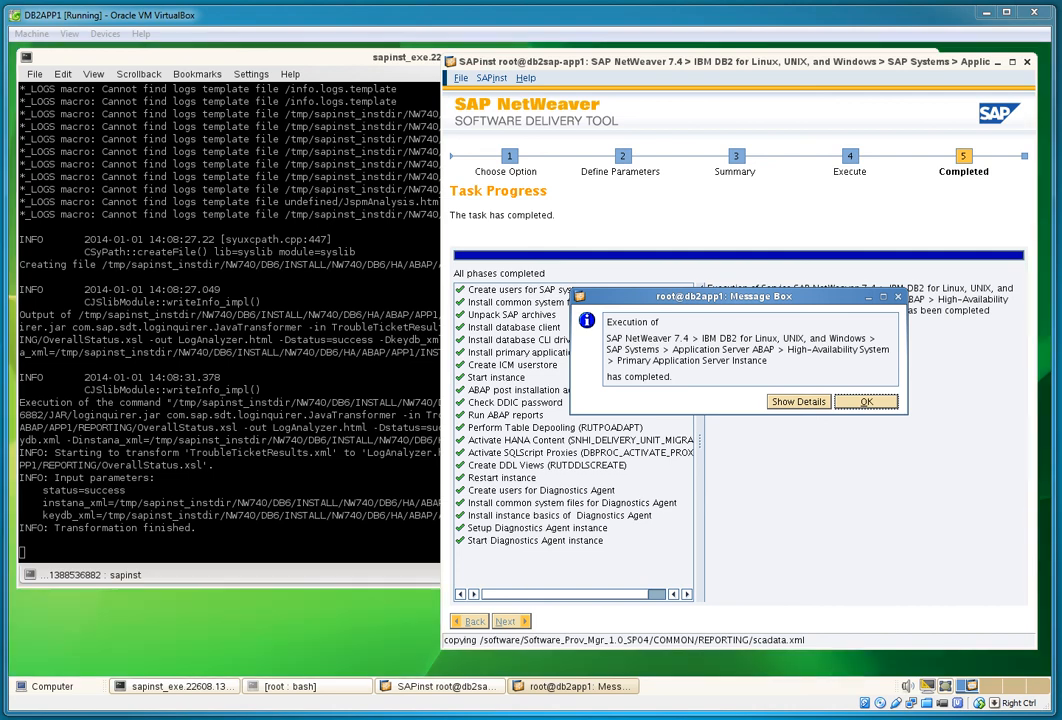
# Step: Dismiss the SAPinst completion message and confirm the dw work processes and ms message server are running
pyautogui.press('Return')
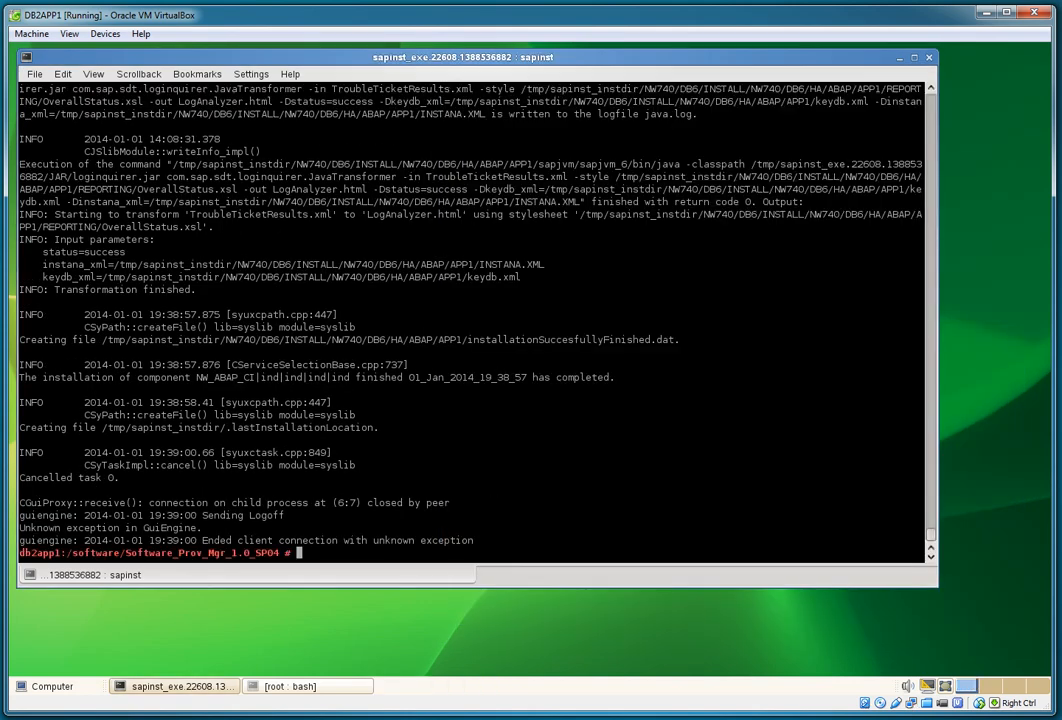
pyautogui.write('ps -ef|grep dw')
pyautogui.press('Return')
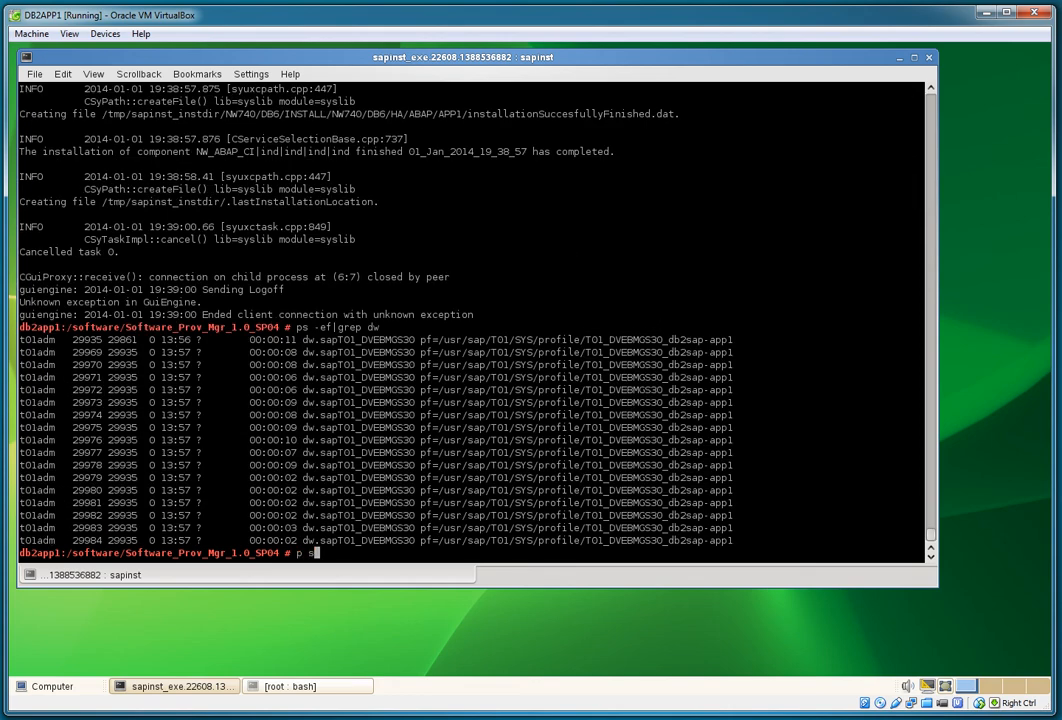
pyautogui.write('ps -ef|grep ms')
pyautogui.press('Return')
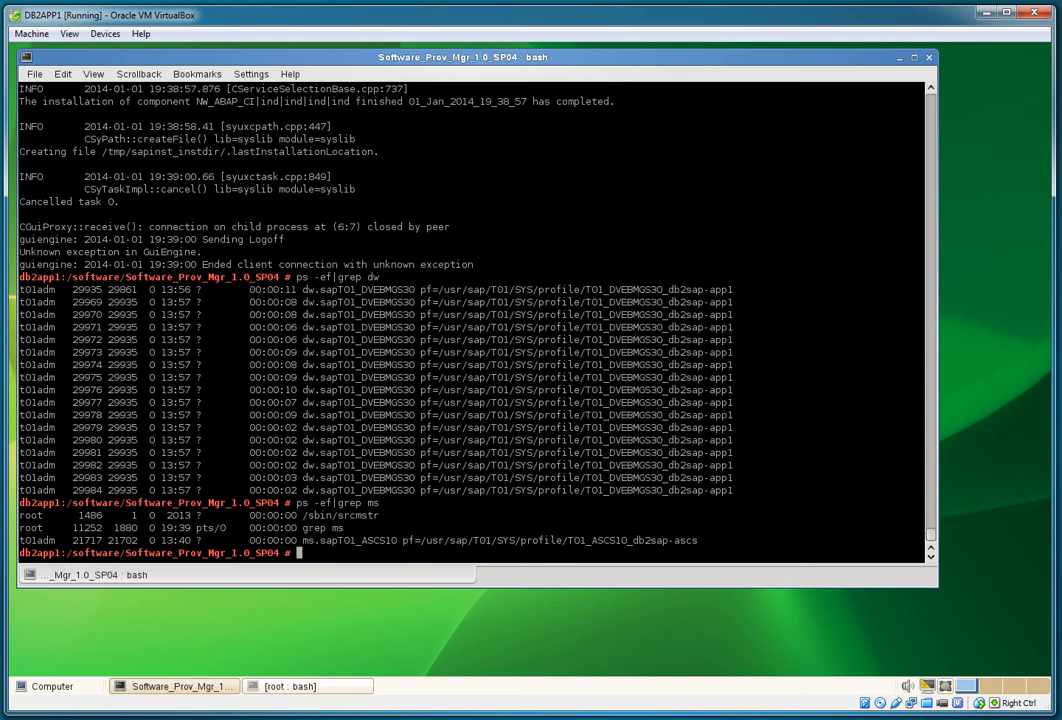
# Step: Check the current shell user with whoami and switch to the t01adm user
pyautogui.write('whoami')
pyautogui.press('Return')
pyautogui.write('su')
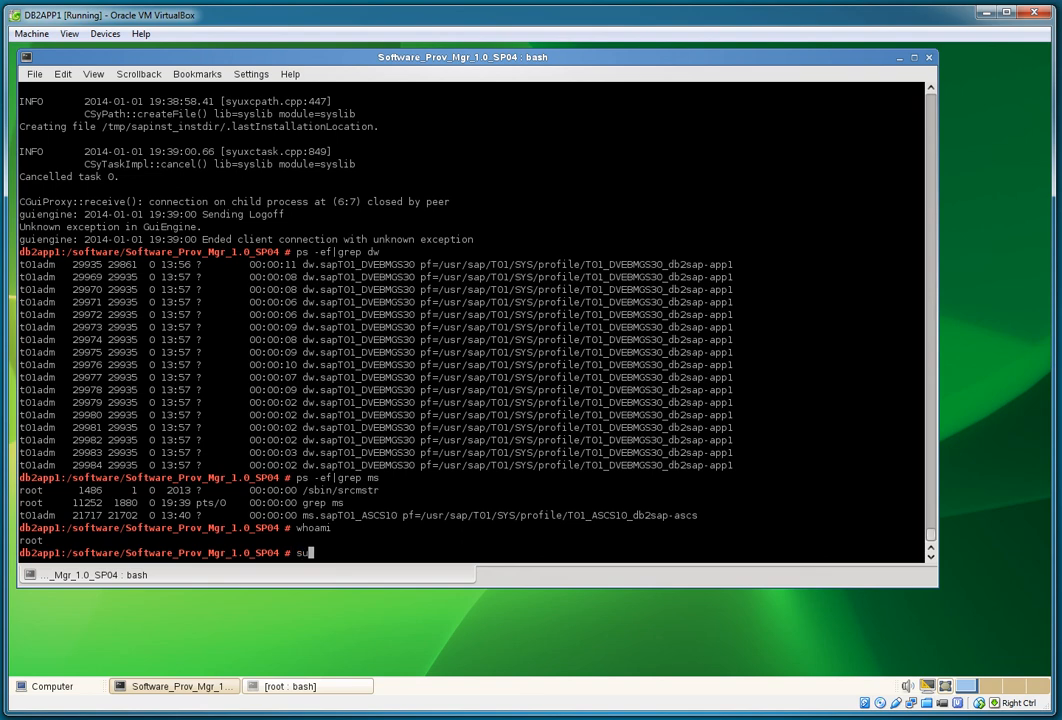
pyautogui.write(' - t01adm')
pyautogui.press('Return')
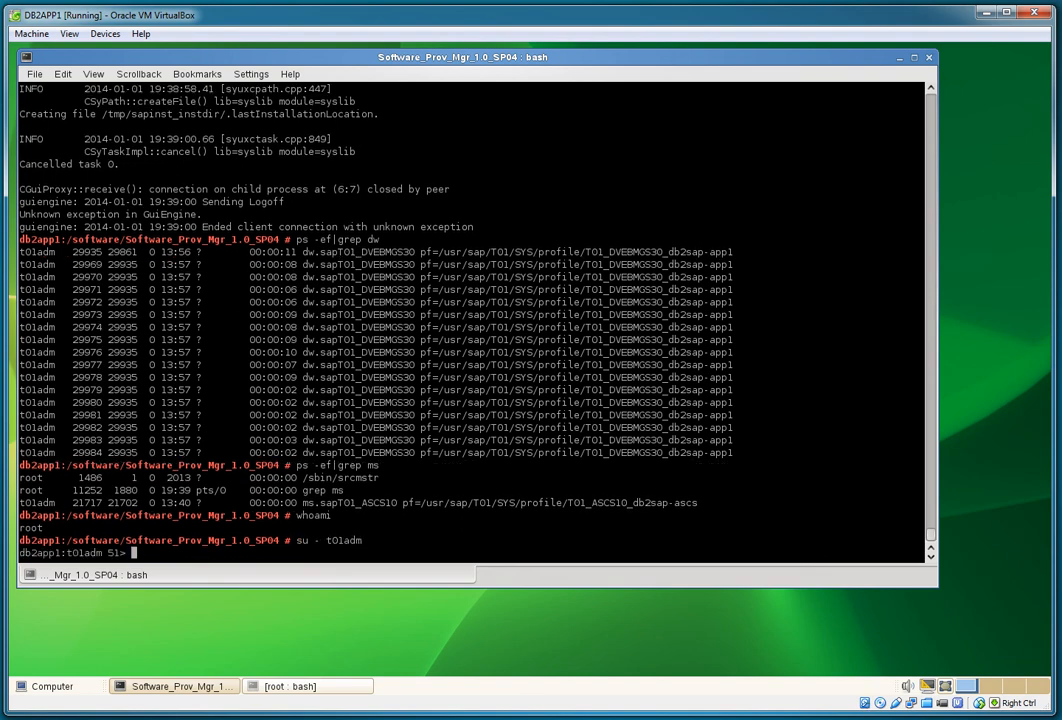
# Step: Go to the SAP profile directory with cdpro and list its files sorted by time
pyautogui.write('cdpro')
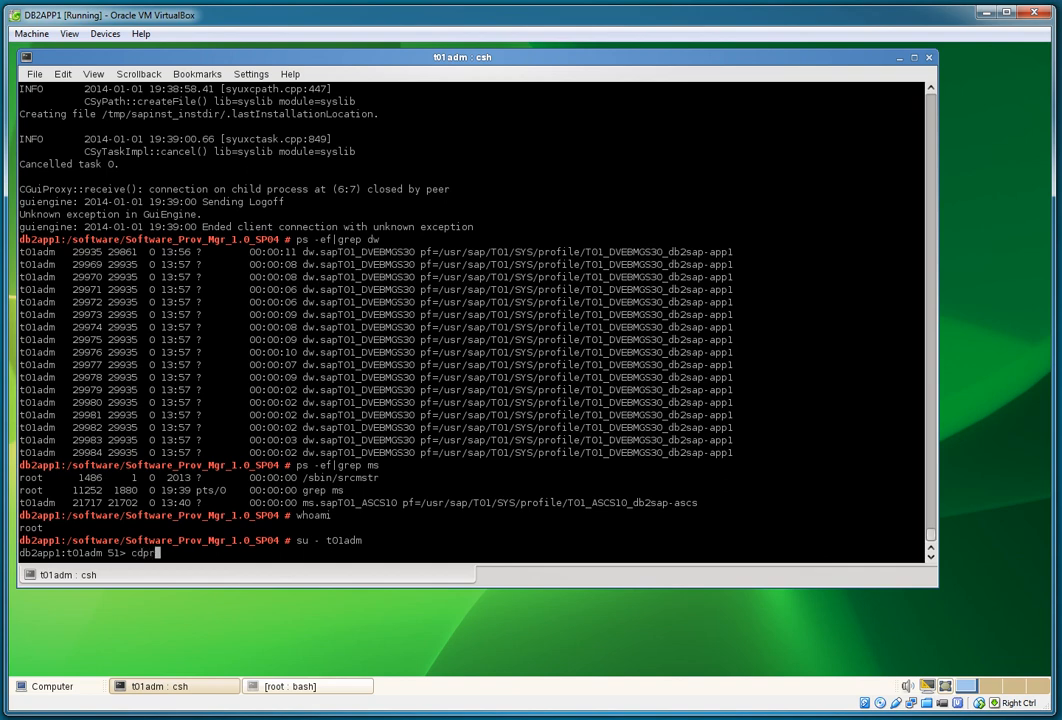
pyautogui.press('Return')
pyautogui.write('ls -ltra')
pyautogui.press('Return')
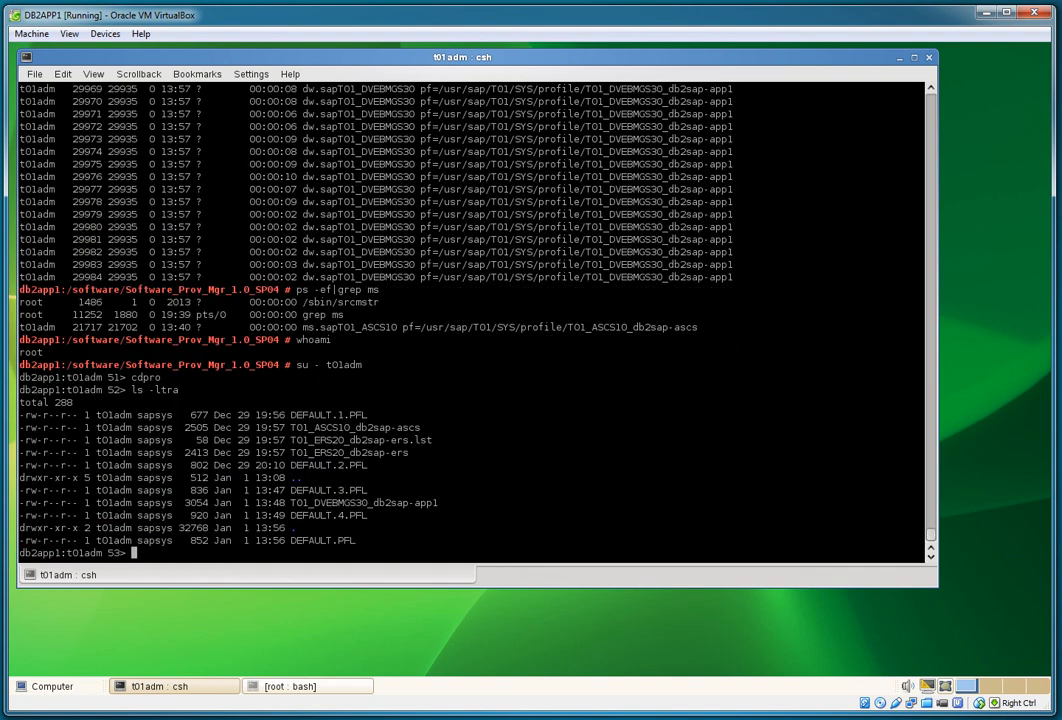
pyautogui.write('ls -ltr')
pyautogui.press('BackSpace')
pyautogui.press('Return')
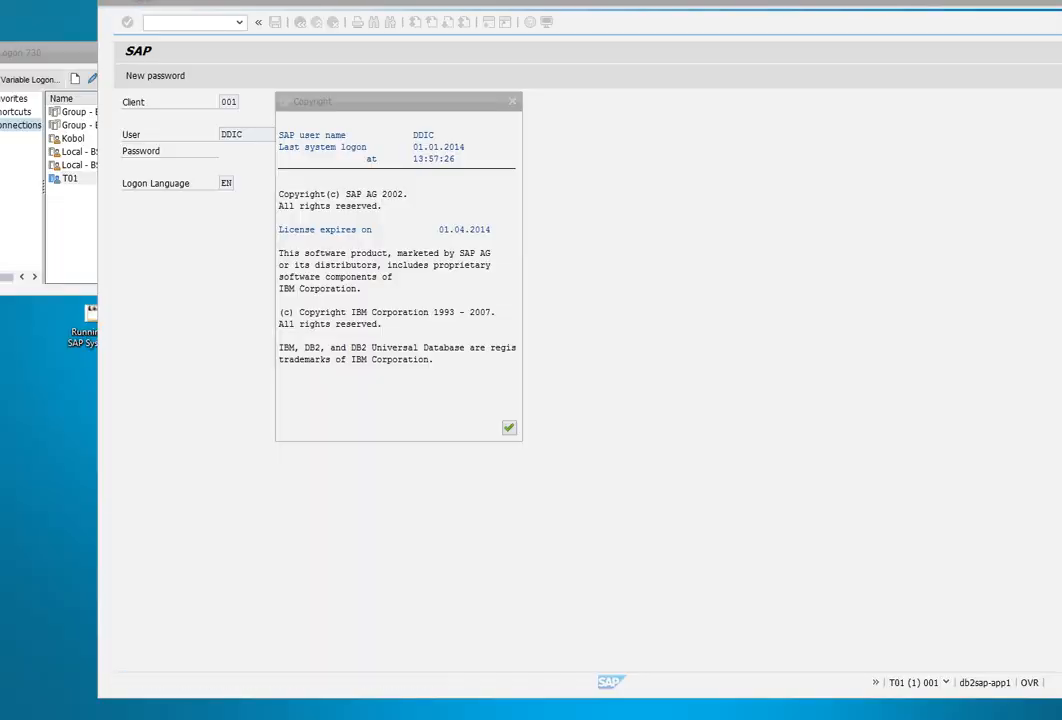
# Step: Review the T01 SAP Logon entry's application server and instance number, then cancel without changes
pyautogui.click(72, 222)
pyautogui.click(70, 178)
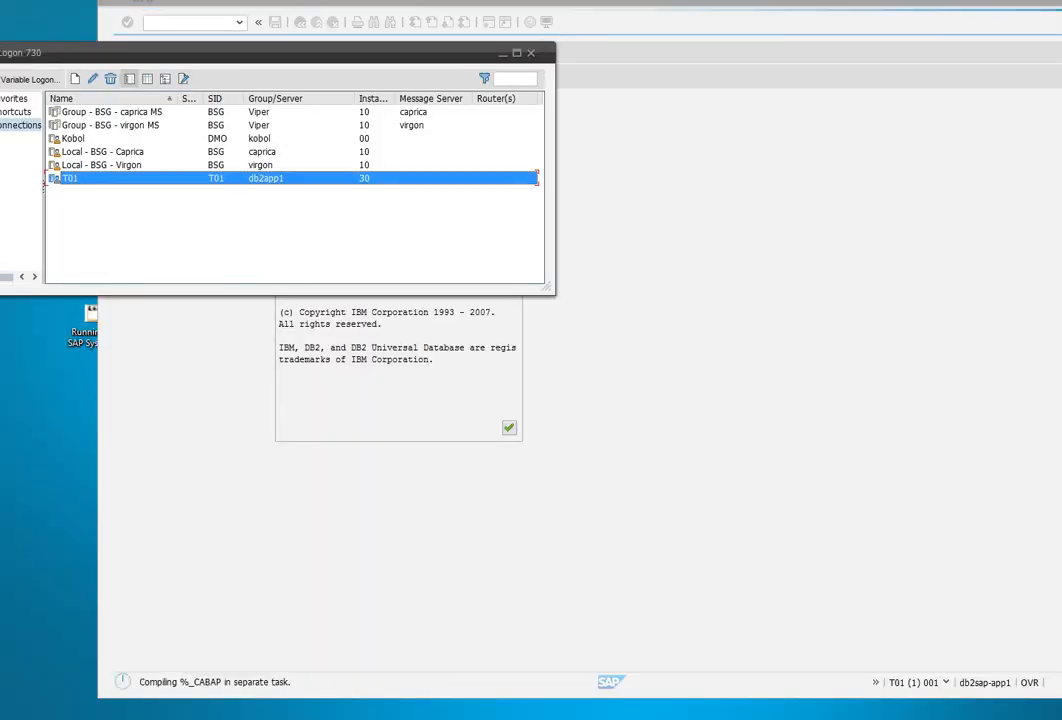
pyautogui.click(92, 79)
pyautogui.press('Tab')
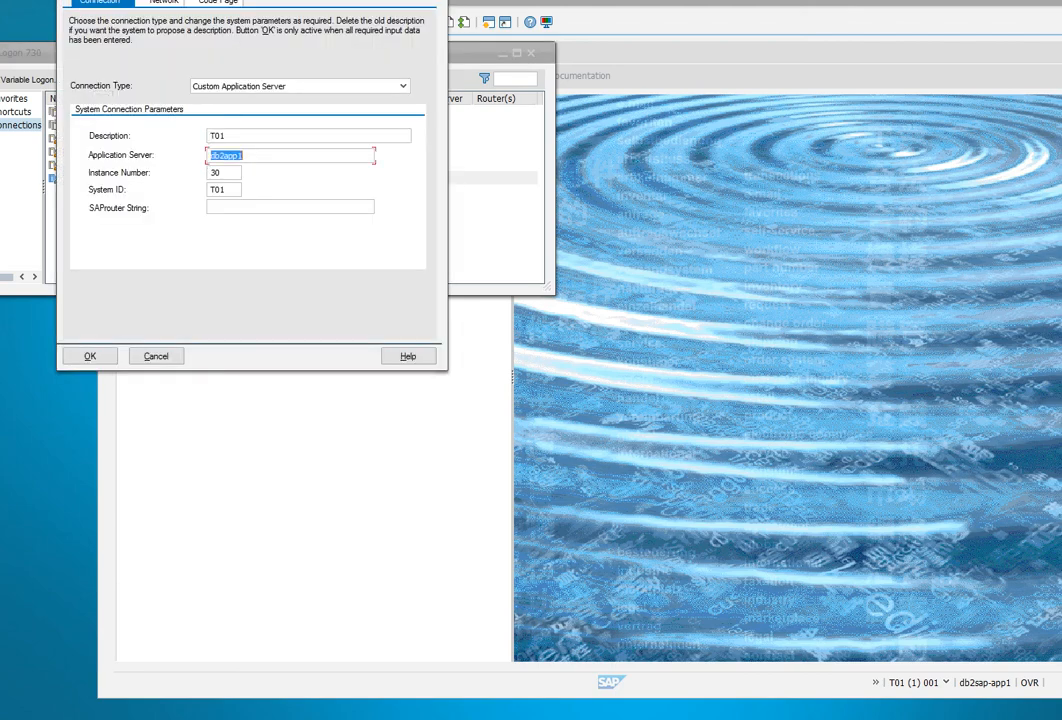
pyautogui.press('Tab')
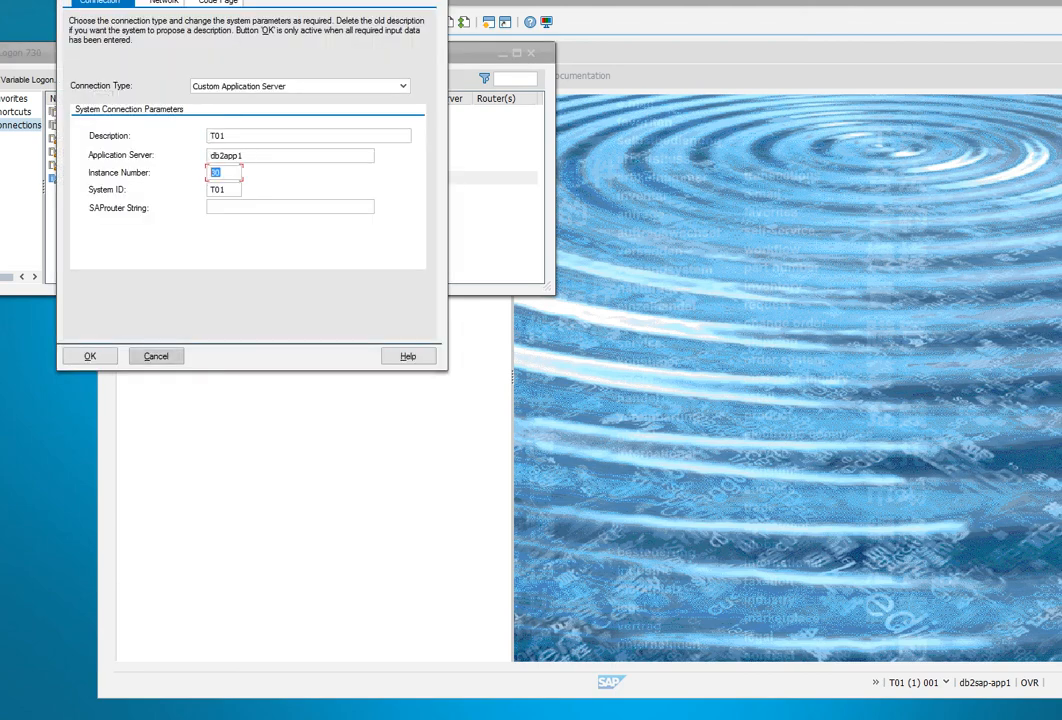
pyautogui.click(156, 356)
# Step: Start transaction /ndbacockpit from the SAP Easy Access command field
pyautogui.hotkey('alt', 'Tab')
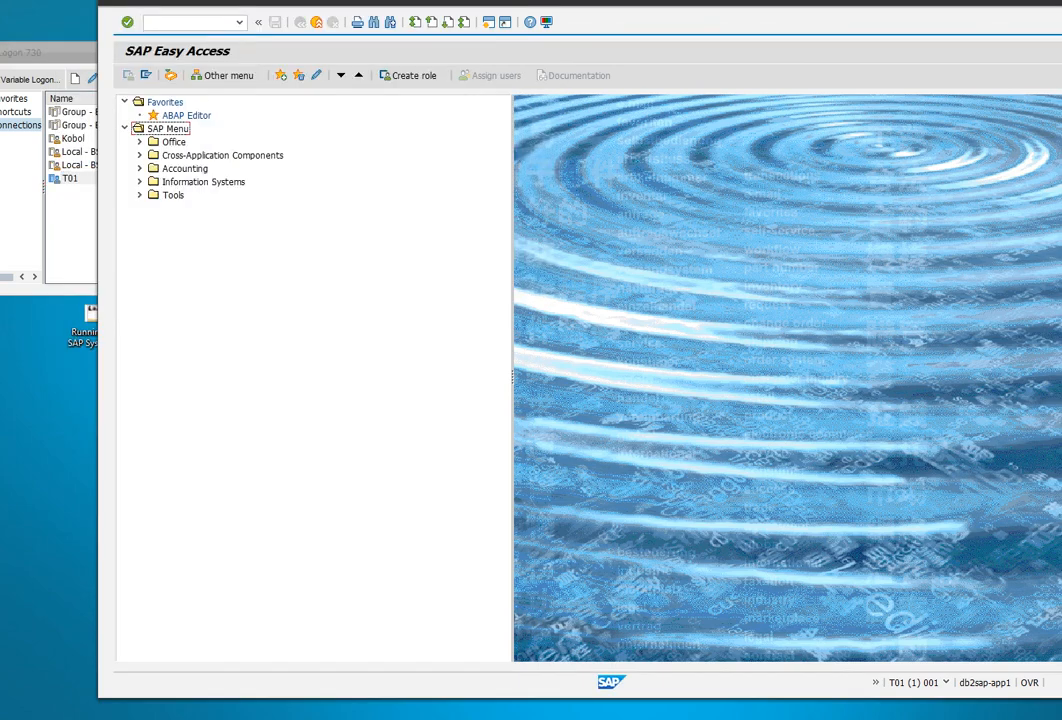
pyautogui.click(186, 22)
pyautogui.write('/ndbacockpit')
pyautogui.press('Return')
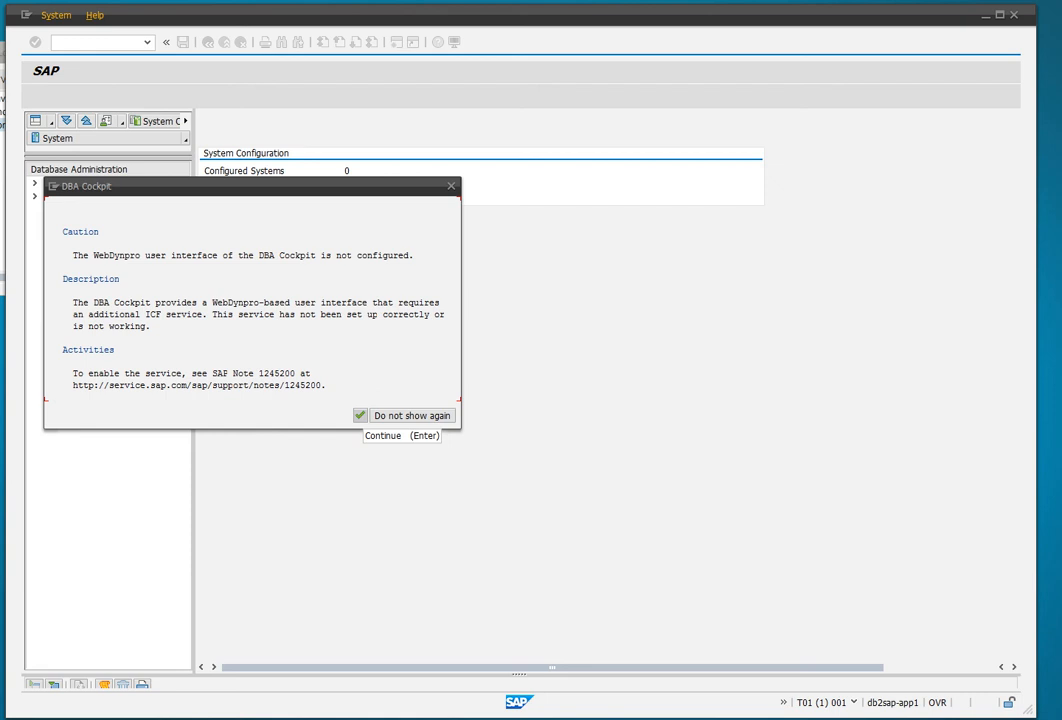
# Step: Dismiss the WebDynpro caution and log on to the T01 database with the connect user's password
pyautogui.click(360, 415)
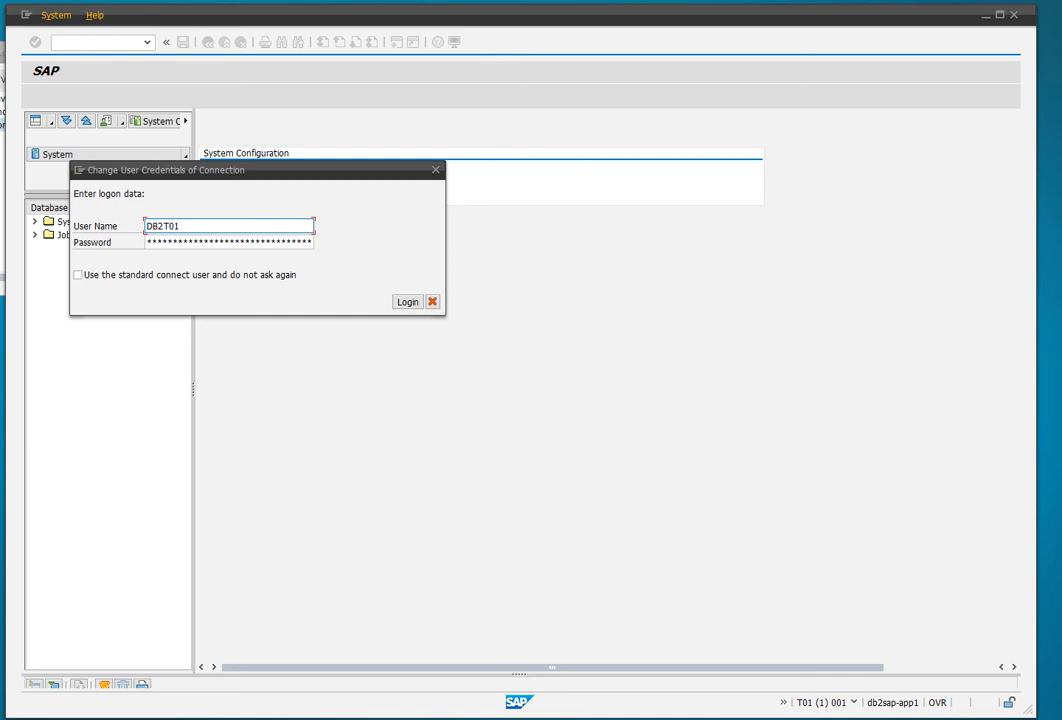
pyautogui.click(77, 274)
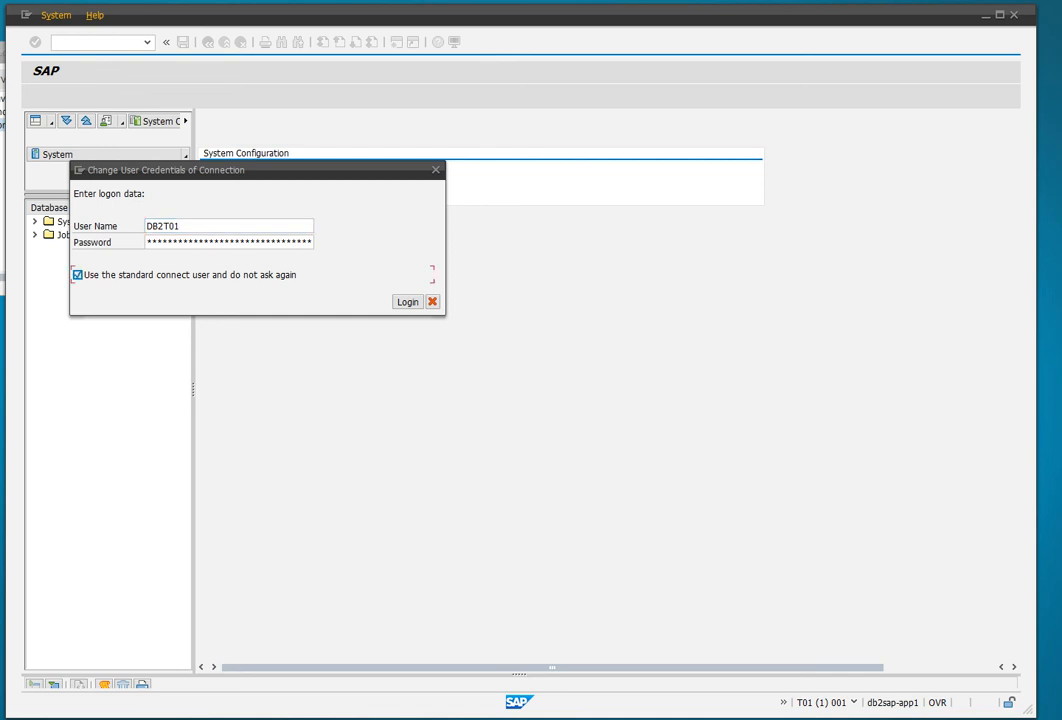
pyautogui.press('space')
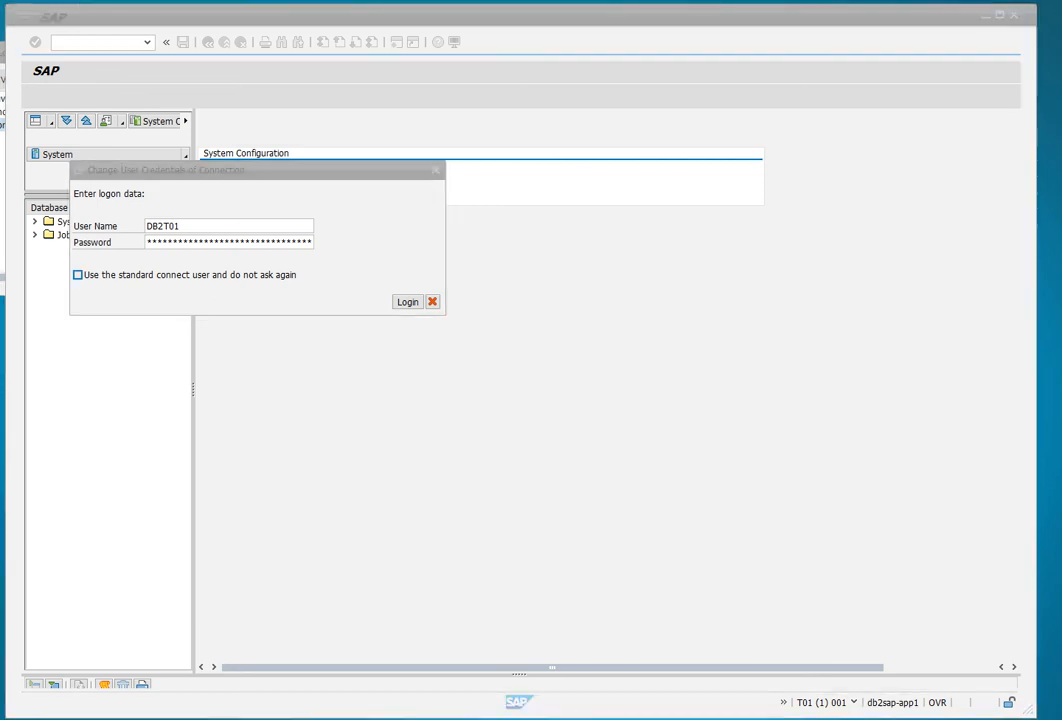
pyautogui.click(229, 242)
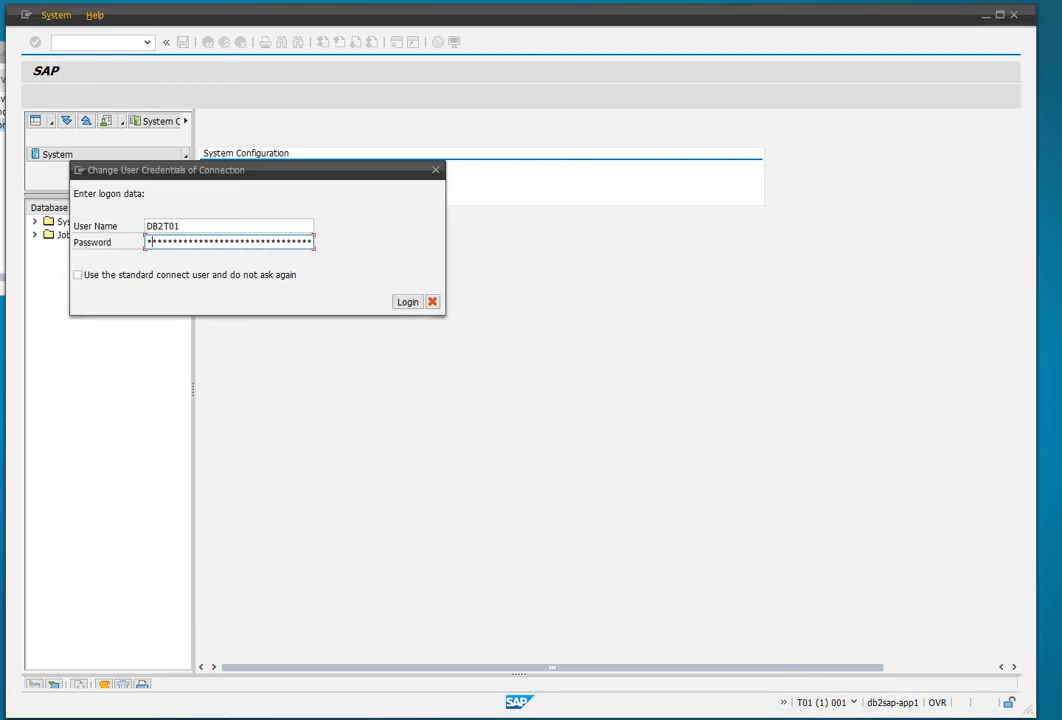
pyautogui.write('**********')
pyautogui.press('Return')
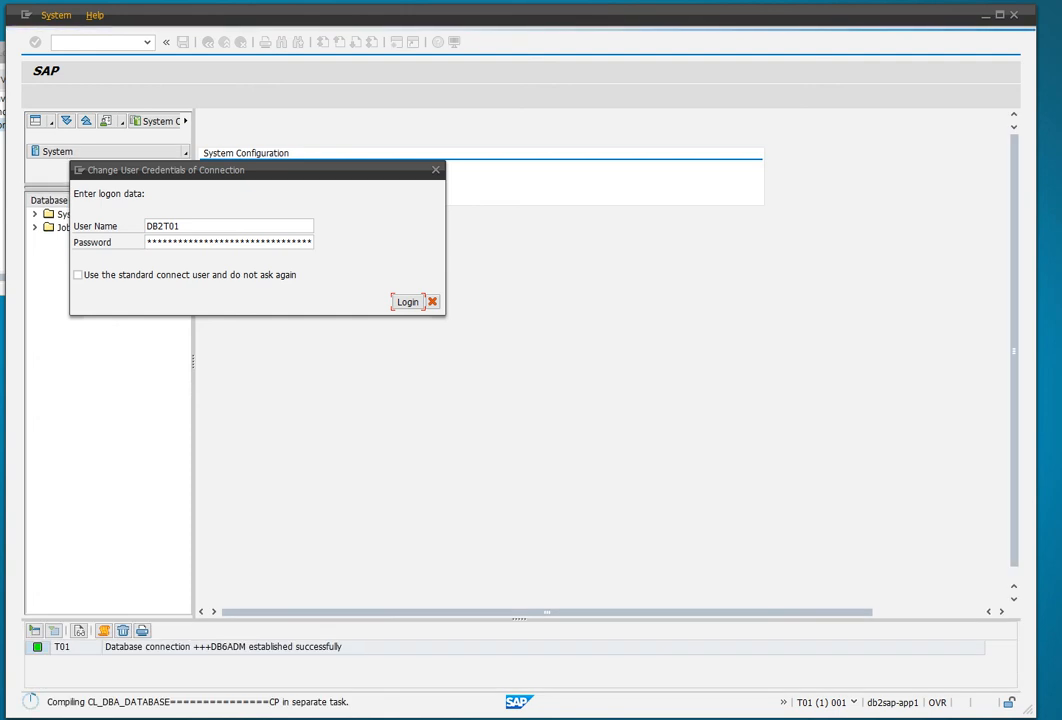